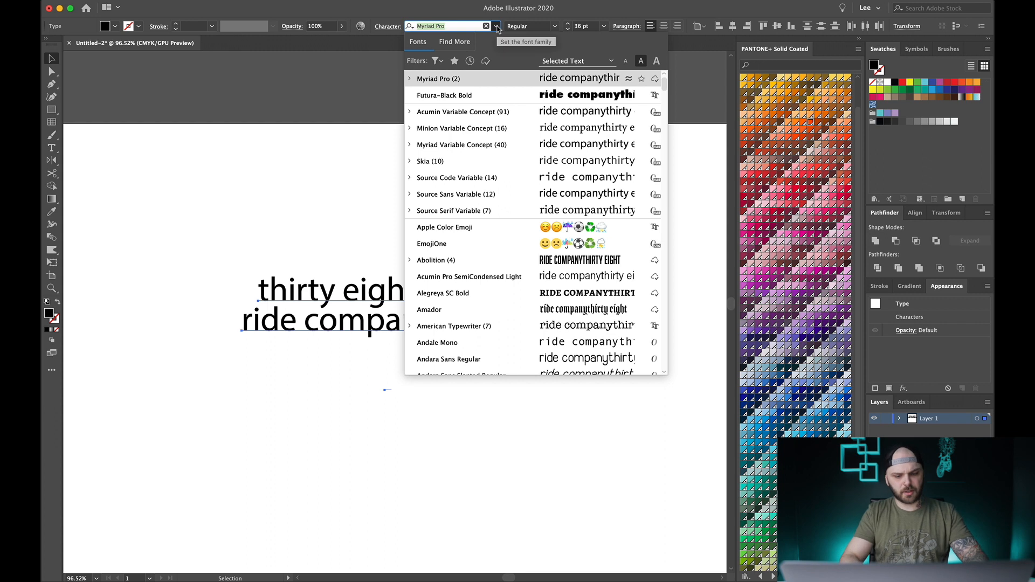
- Set the font of both selected text lines to Futura-Black Bold
type("futur")
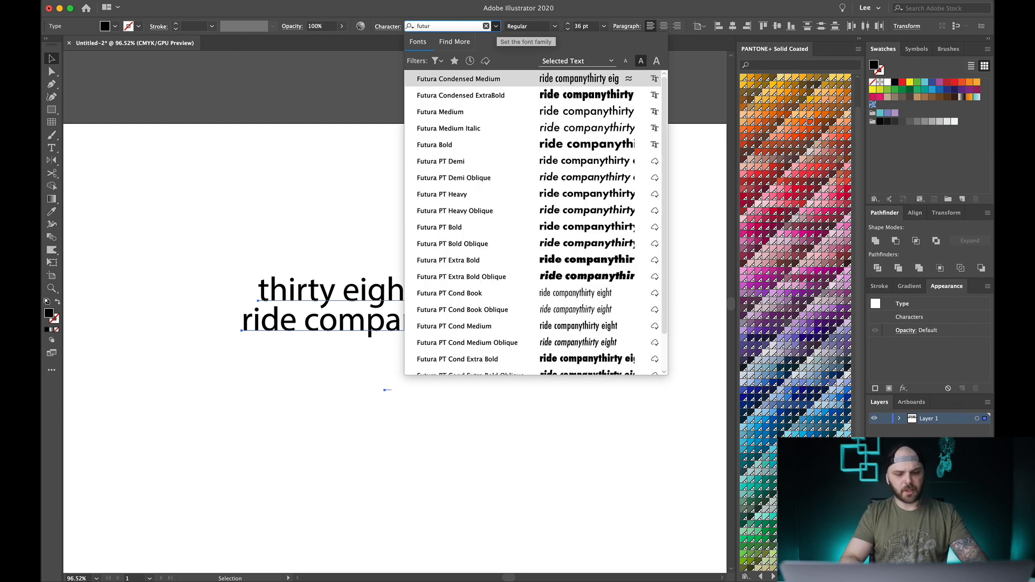
type("a")
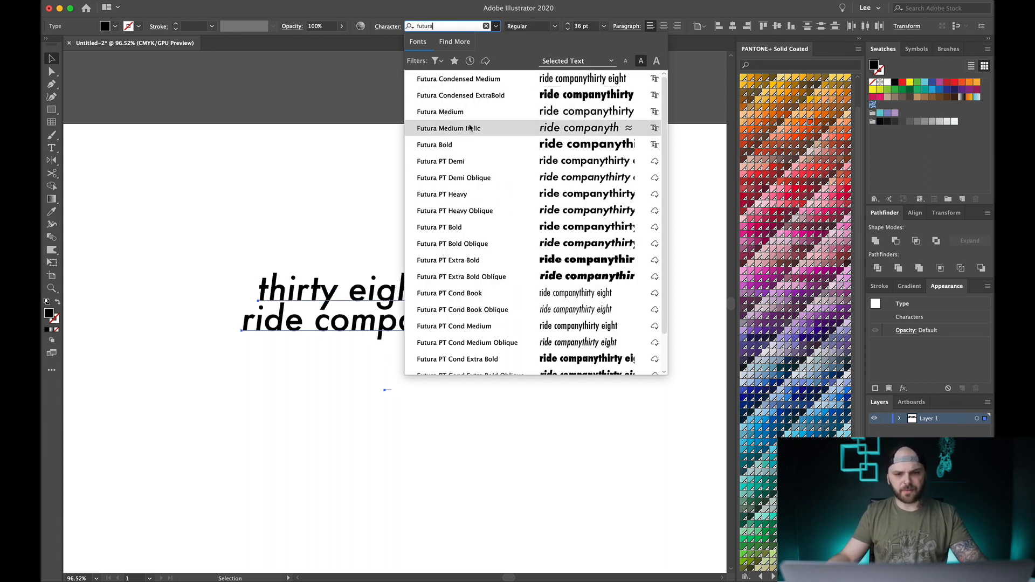
scroll(469, 128, "down", 2)
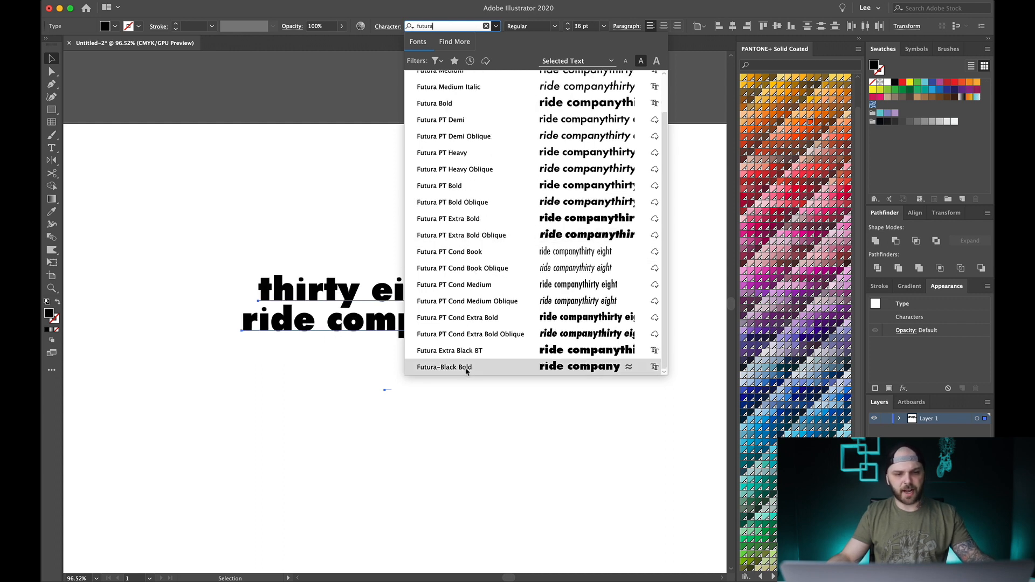
left_click(445, 367)
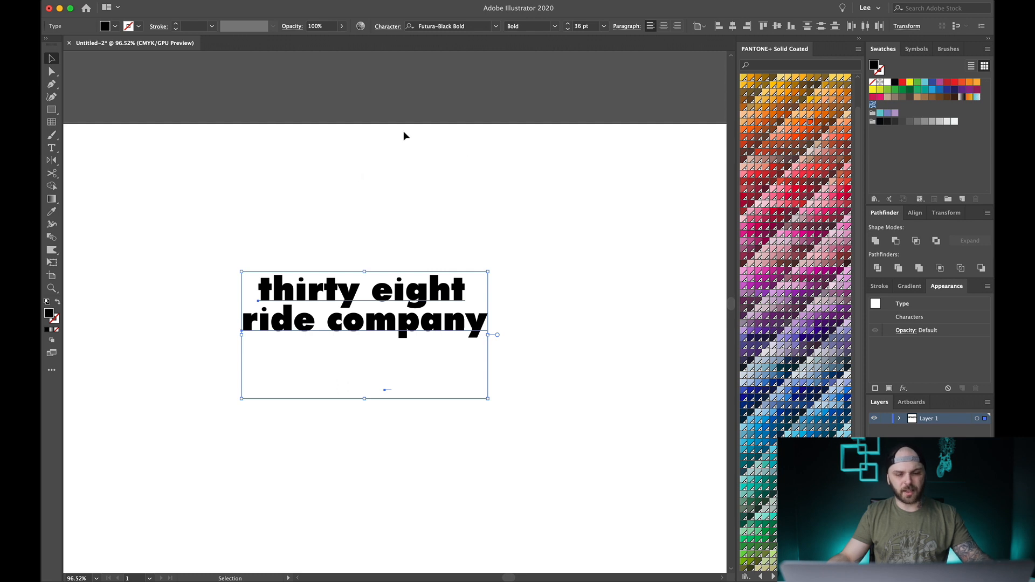
- Apply All Caps to the two text lines and deselect them
left_click(386, 27)
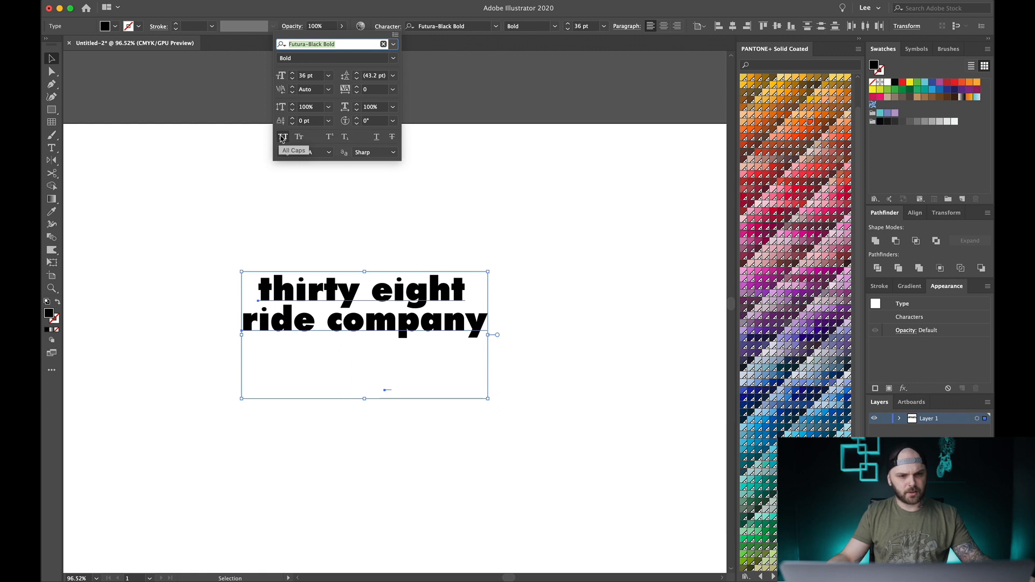
left_click(282, 138)
left_click(51, 60)
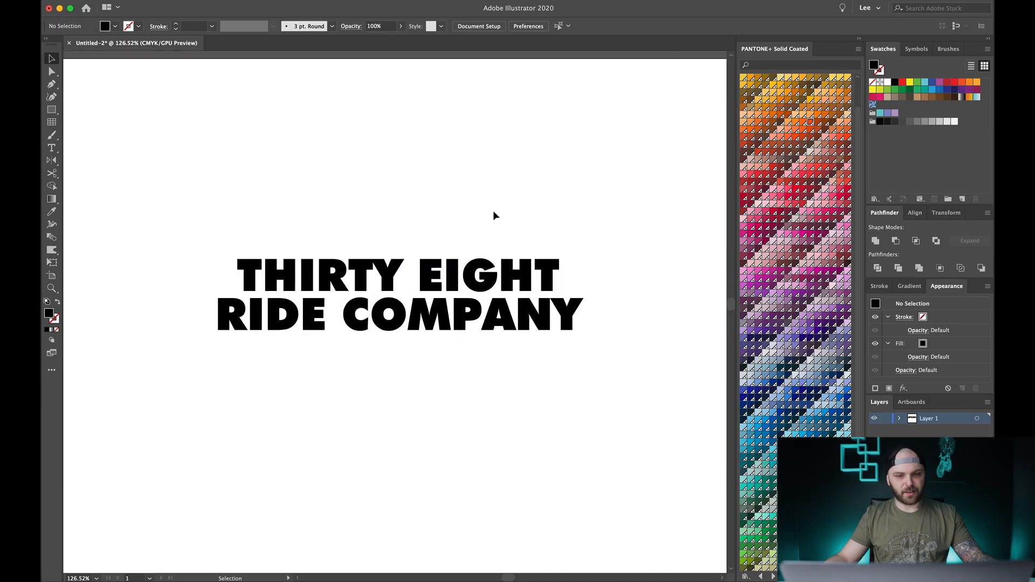
- Duplicate the two-line wordmark below the original and place an orange downward arrow centred between the two versions
scroll(492, 210, "up", 3)
scroll(491, 210, "left", 2)
scroll(492, 210, "down", 1)
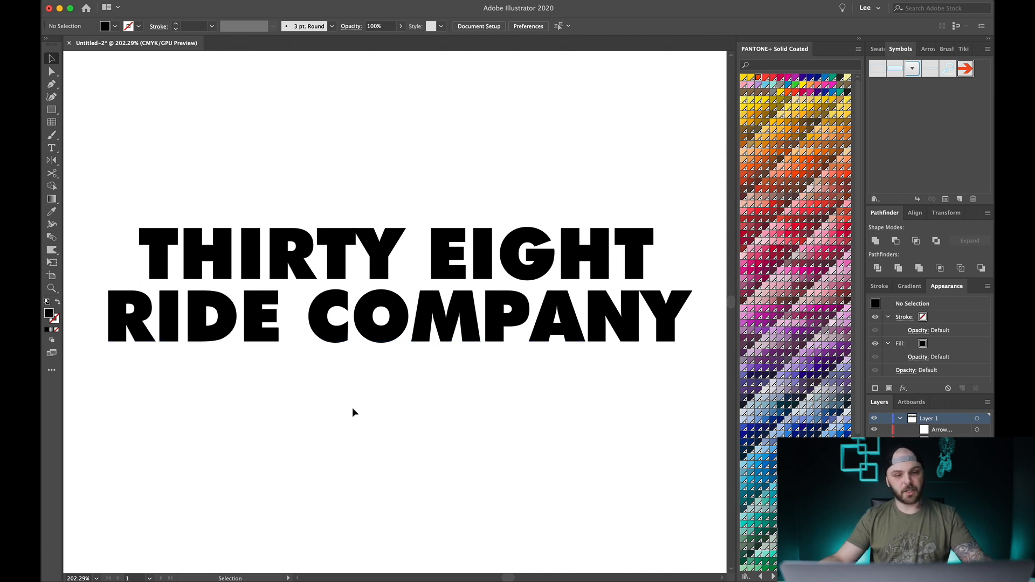
left_click_drag(300, 174, 408, 175)
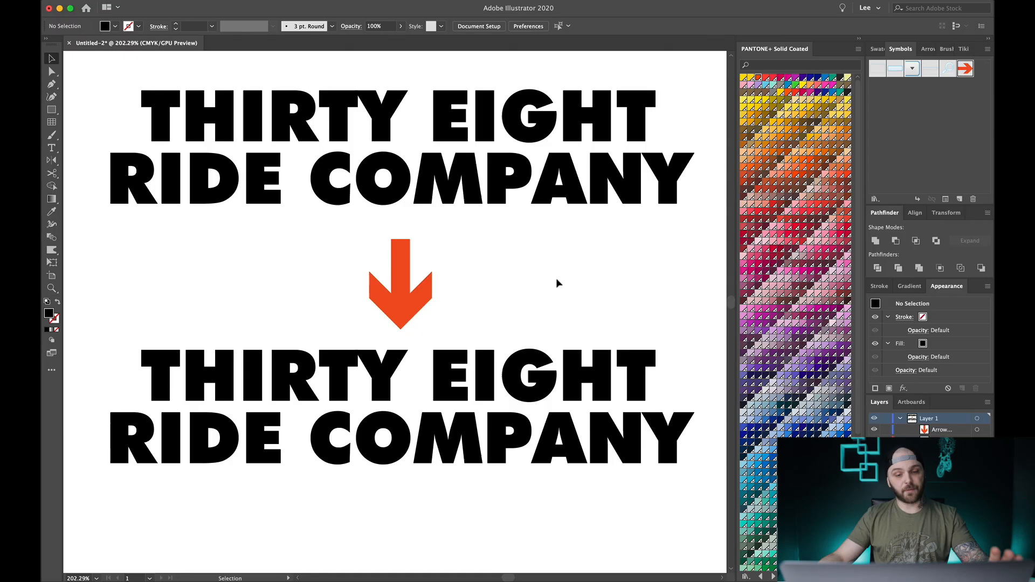
- Try looser and tighter tracking on the lower THIRTY EIGHT line, then return the tracking to 0
left_click(445, 365)
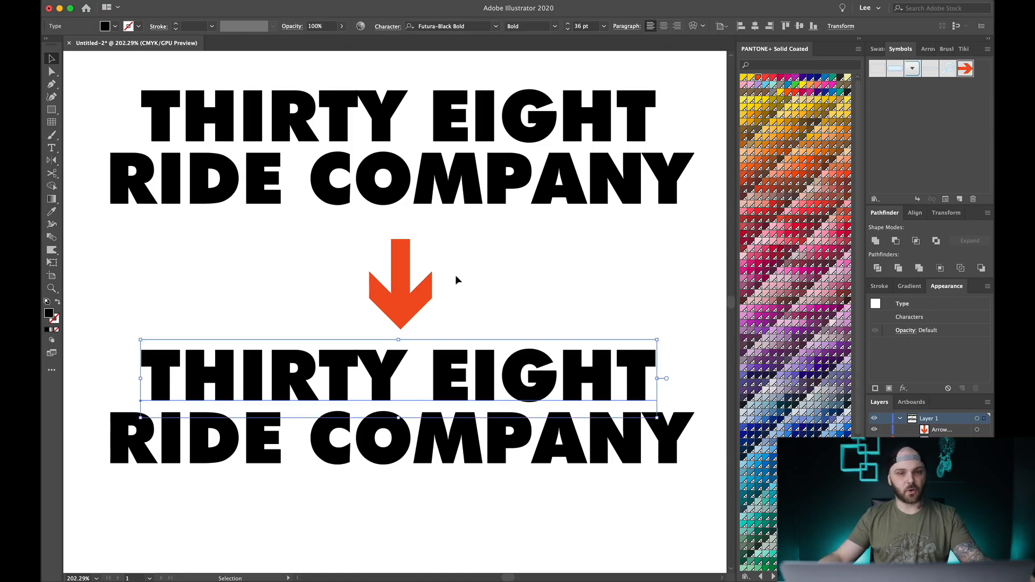
left_click(389, 27)
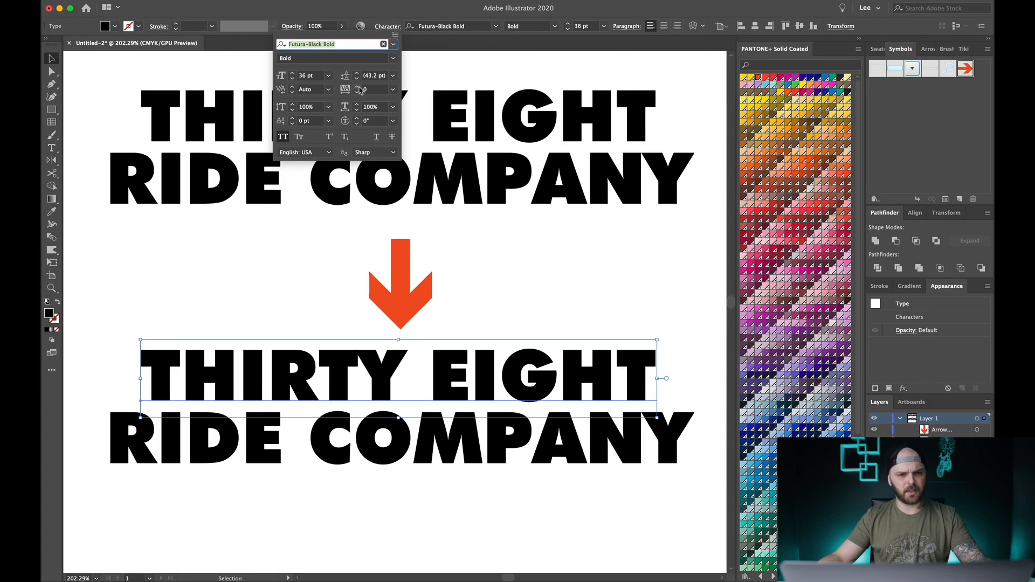
left_click(362, 97)
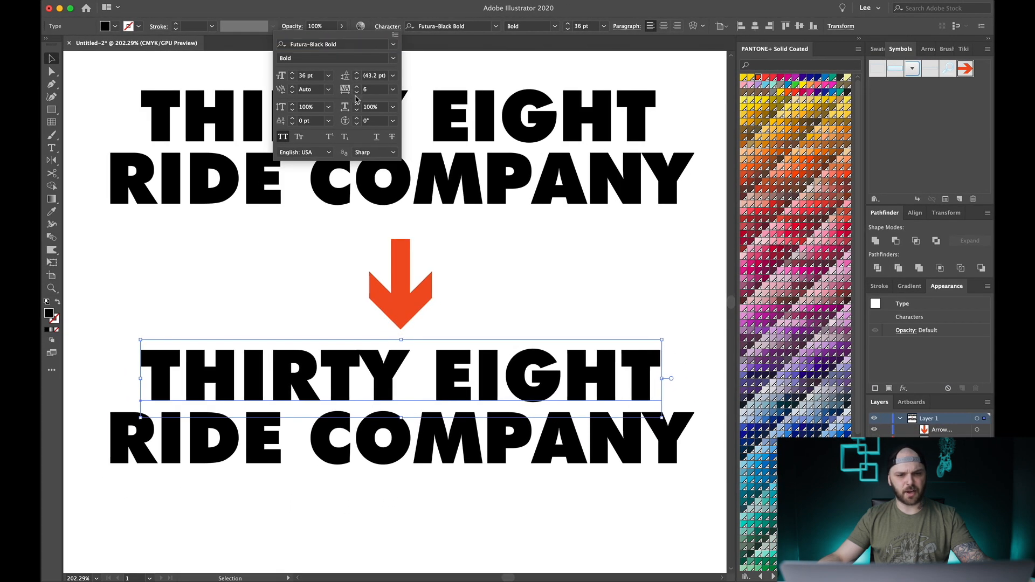
left_click(357, 93)
left_click(357, 93)
left_click(357, 93)
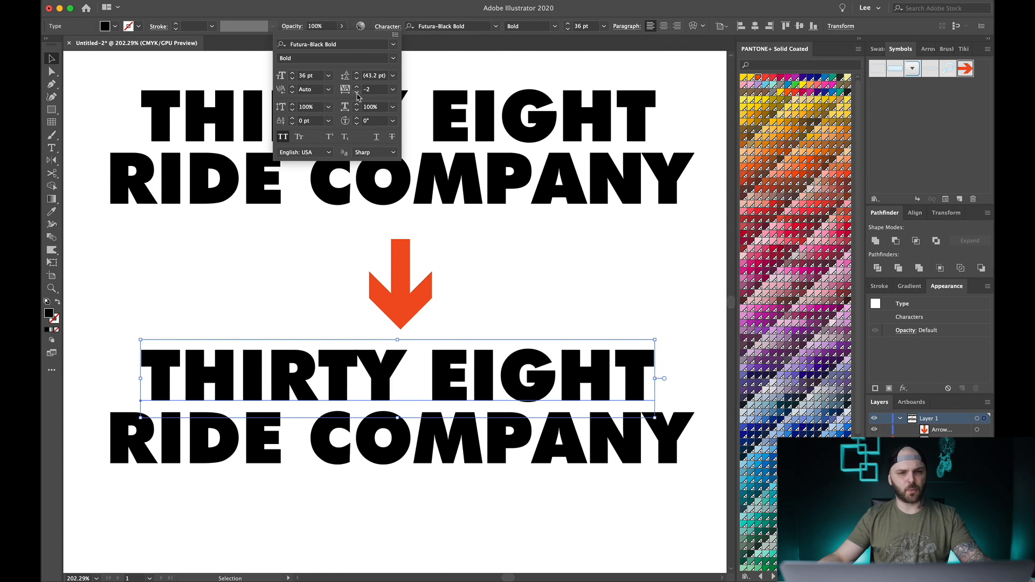
left_click(357, 92)
left_click(357, 87)
left_click(357, 87)
left_click(357, 87)
left_click(357, 86)
left_click(357, 87)
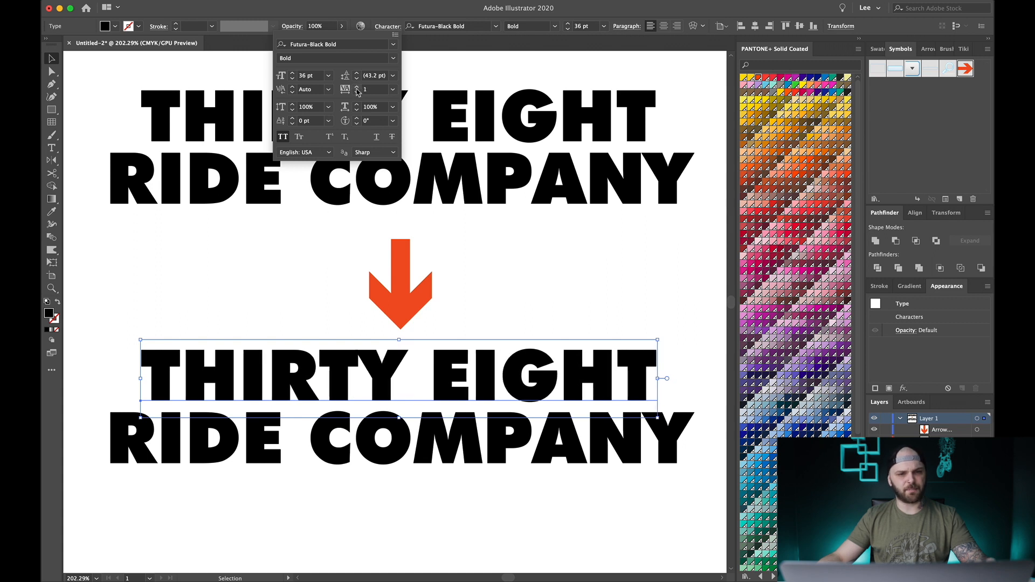
left_click(355, 92)
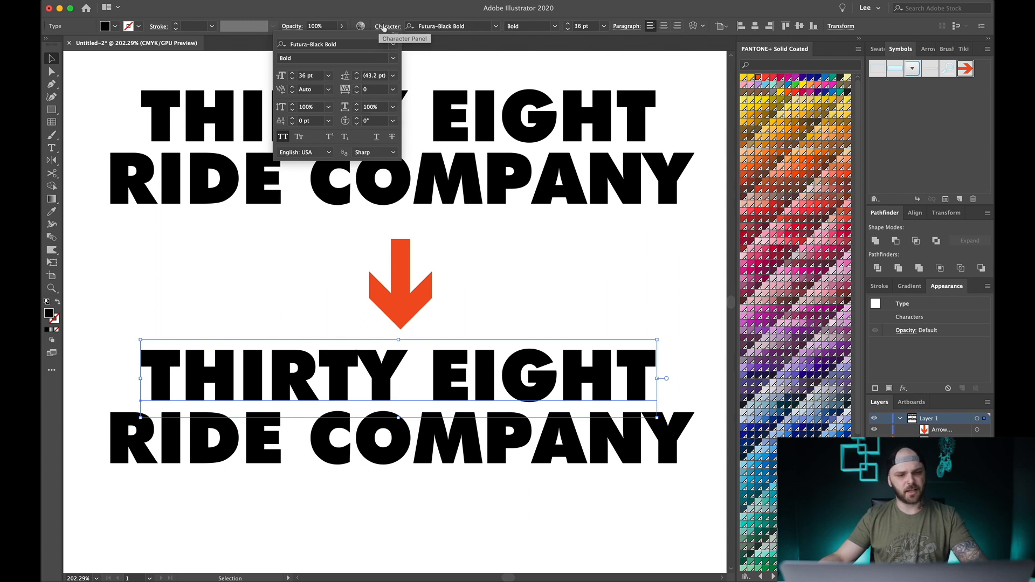
left_click(384, 26)
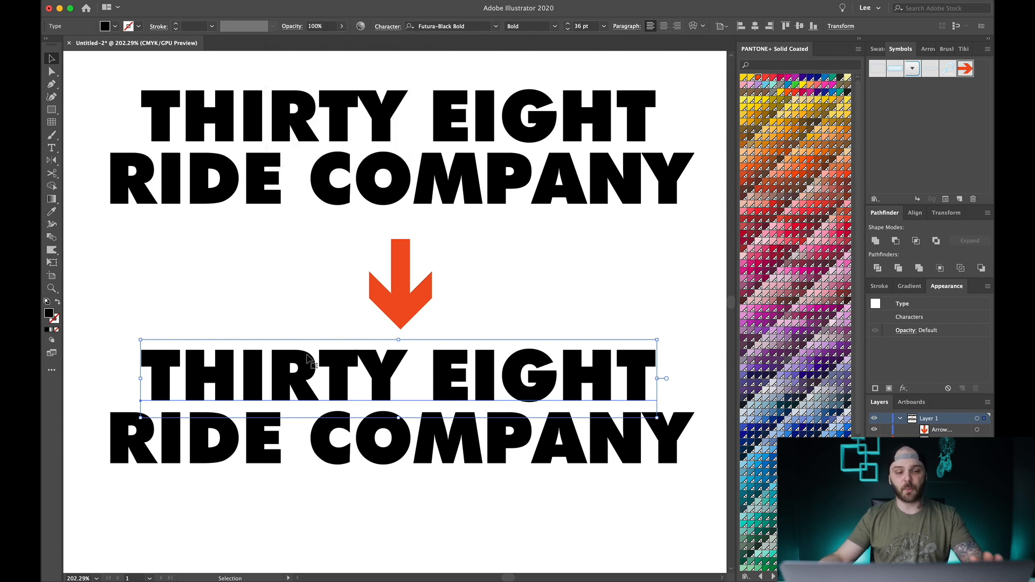
- Manually kern the letters of THIRTY in the lower wordmark, evening out the gaps between individual letter pairs
double_click(186, 380)
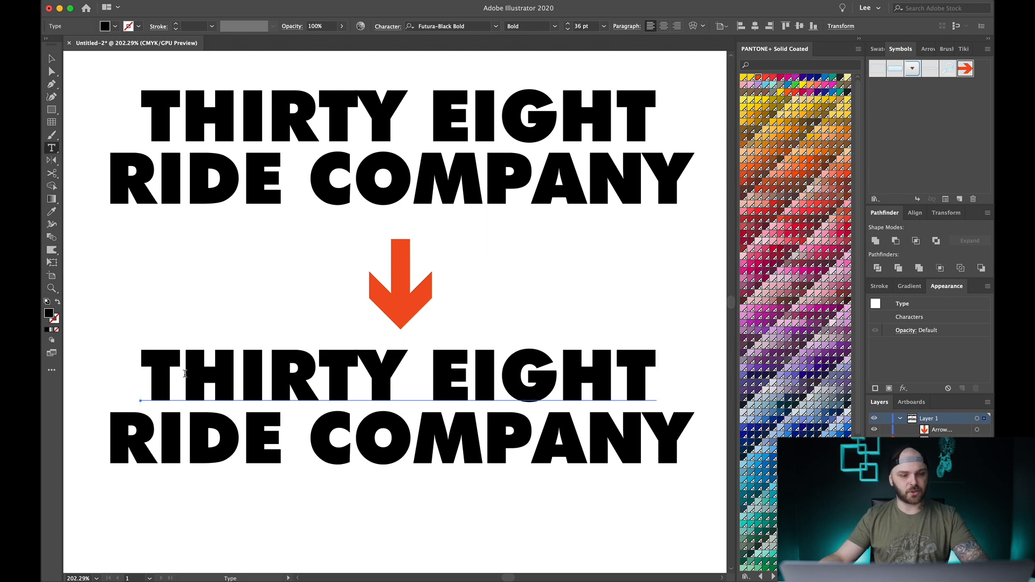
left_click(185, 374)
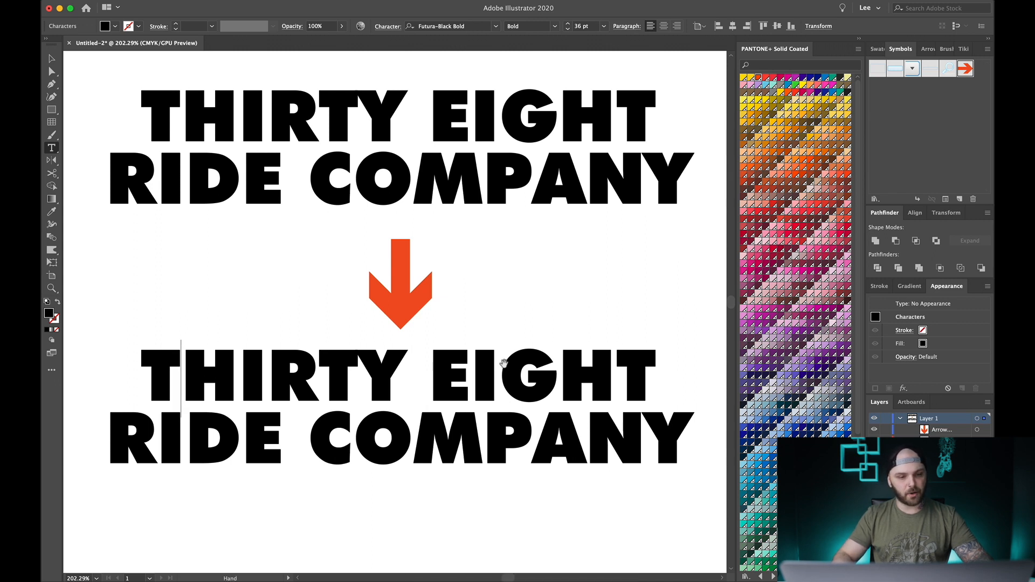
key("alt+Left")
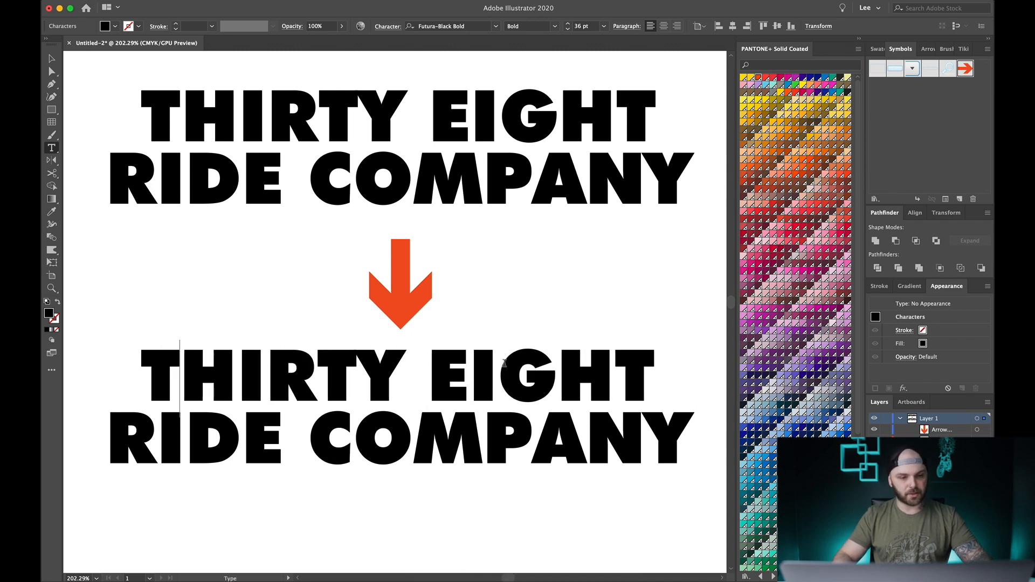
key("alt+Left")
key("alt+Left")
key("alt+Left")
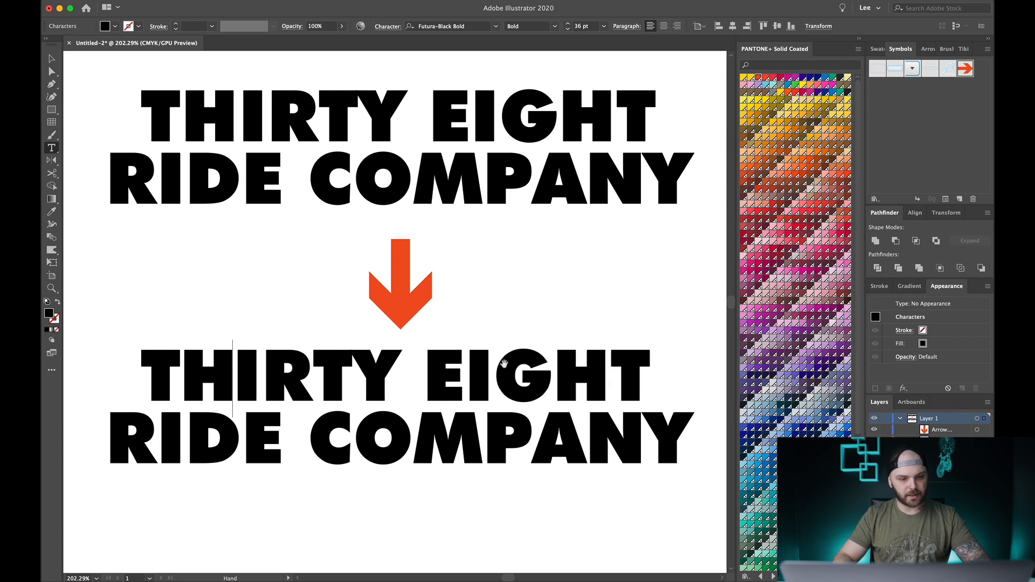
key("alt+Left")
key("alt+Left")
key("Right")
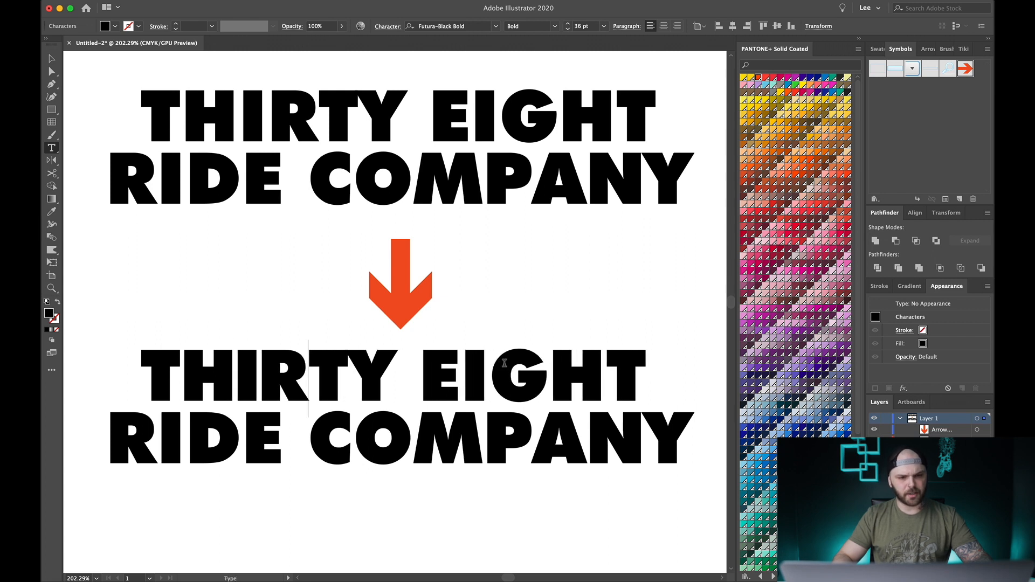
key("Right")
key("alt+Right")
key("alt+Right")
- Tighten the word space and the kerning between the letter pairs of EIGHT in the lower wordmark
key("Right")
key("Right")
key("alt+Left")
key("alt+Left")
key("alt+Left")
key("alt+Left")
key("Right")
key("alt+Left")
key("alt+Left")
key("Right")
key("alt+Left")
key("alt+Left")
key("alt+Left")
key("Right")
key("alt+Left")
key("alt+Left")
key("Right")
key("alt+Left")
- Tighten the kerning letter by letter across the RIDE COMPANY line of the lower wordmark
left_click(167, 428)
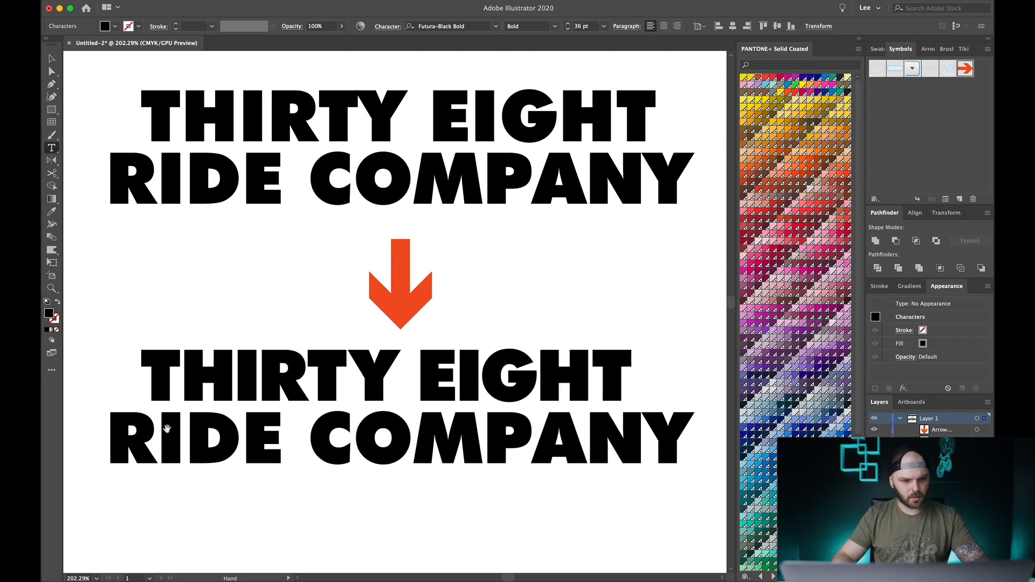
key("Right")
key("alt+Left")
key("alt+Left")
key("Right")
key("alt+Left")
key("alt+Left")
key("Right")
key("Right")
key("alt+Left")
key("alt+Left")
key("Right")
key("alt+Left")
key("Right")
key("alt+Left")
key("Right")
key("alt+Left")
key("Right")
key("Right")
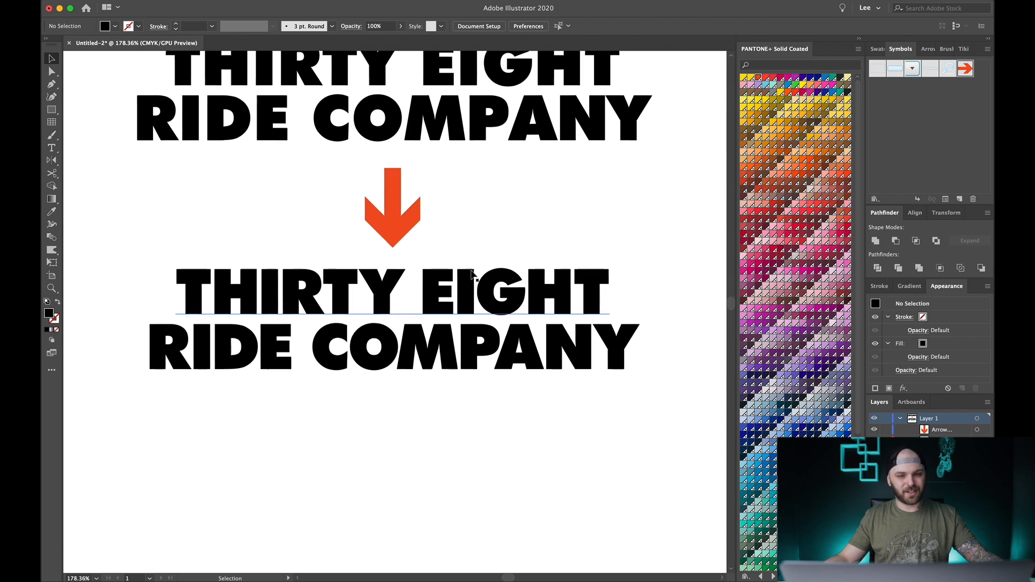
- Duplicate the orange arrow and the kerned wordmark straight down to create a third version below
scroll(219, 169, "down", 2)
left_click_drag(210, 178, 535, 326)
left_click_drag(426, 291, 434, 461)
left_click(219, 427)
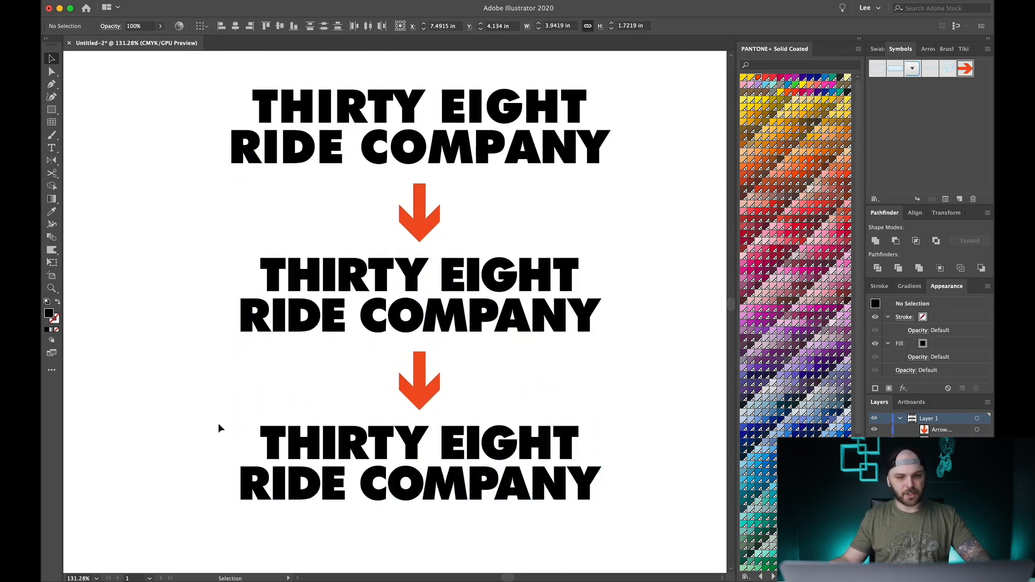
- Kern the T and H of THIRTY in the third wordmark closer together, leaving only a hairline gap
scroll(324, 391, "down", 5)
scroll(331, 388, "up", 5)
scroll(350, 358, "right", 2)
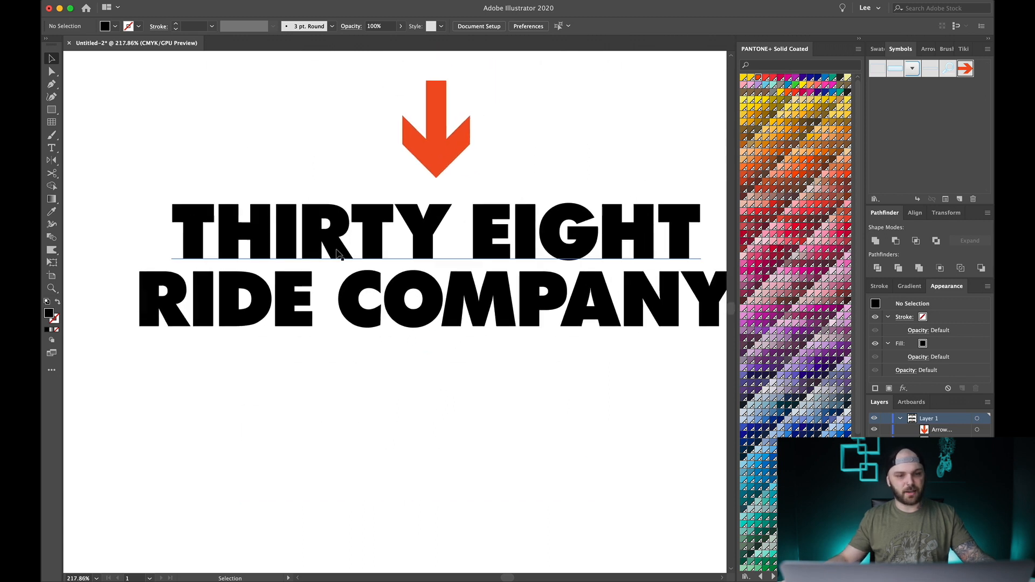
double_click(351, 236)
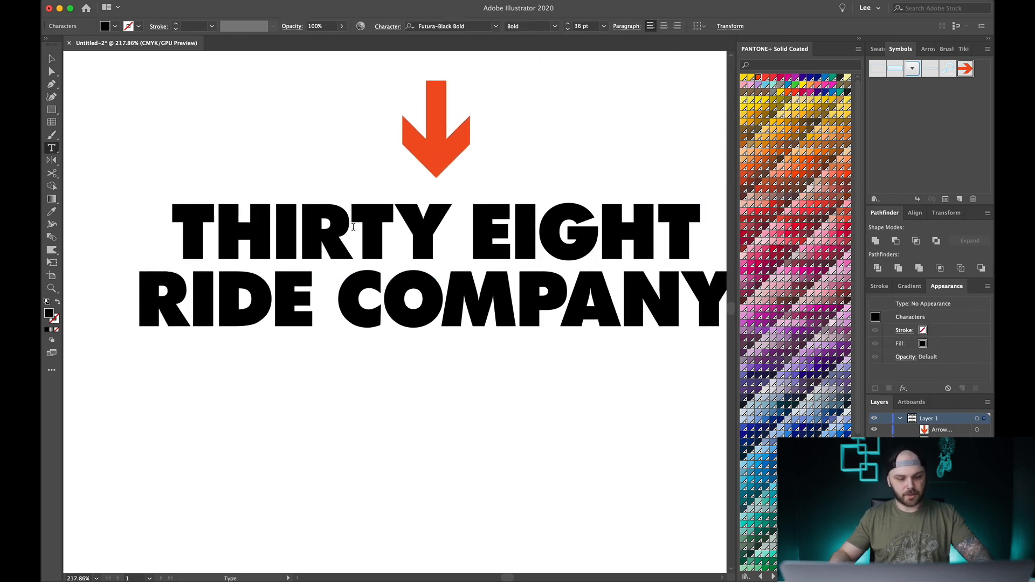
key("alt")
key("alt+Left")
key("alt+Left")
key("alt+Left")
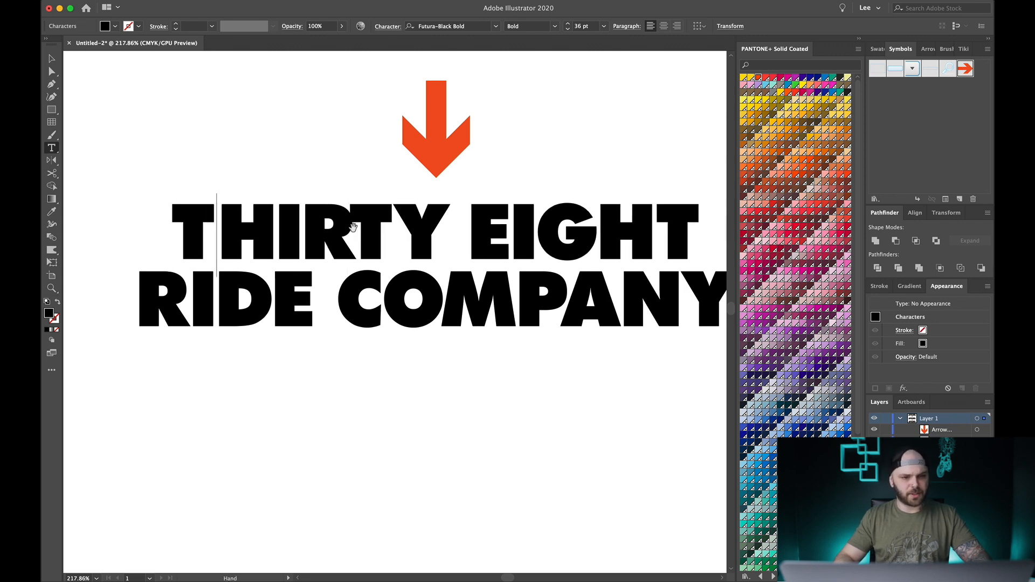
key("alt+Left")
key("alt+Left")
key("alt+Left")
key("alt+Left")
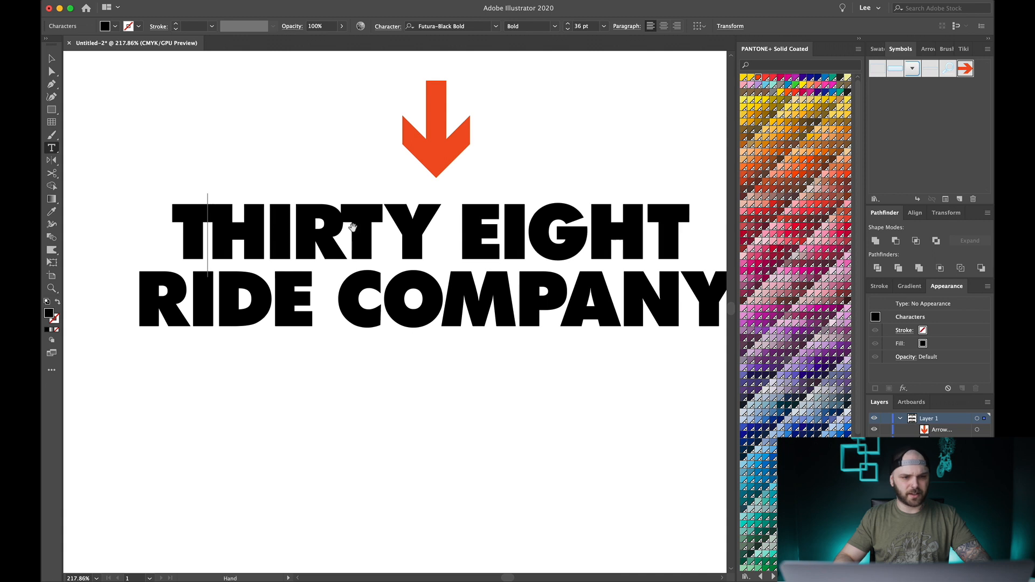
key("alt+Right")
key("alt+Right")
key("alt+Right")
key("alt+Right")
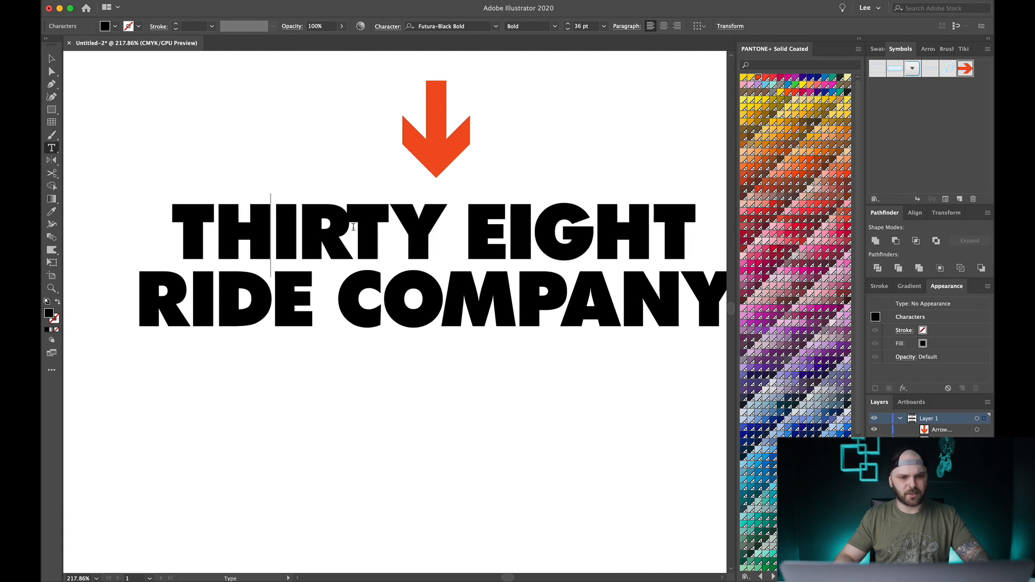
- Kern the H and I of THIRTY in the third wordmark down to a hairline gap
key("alt+Left")
key("alt+Left")
key("alt+Left")
key("alt+Left")
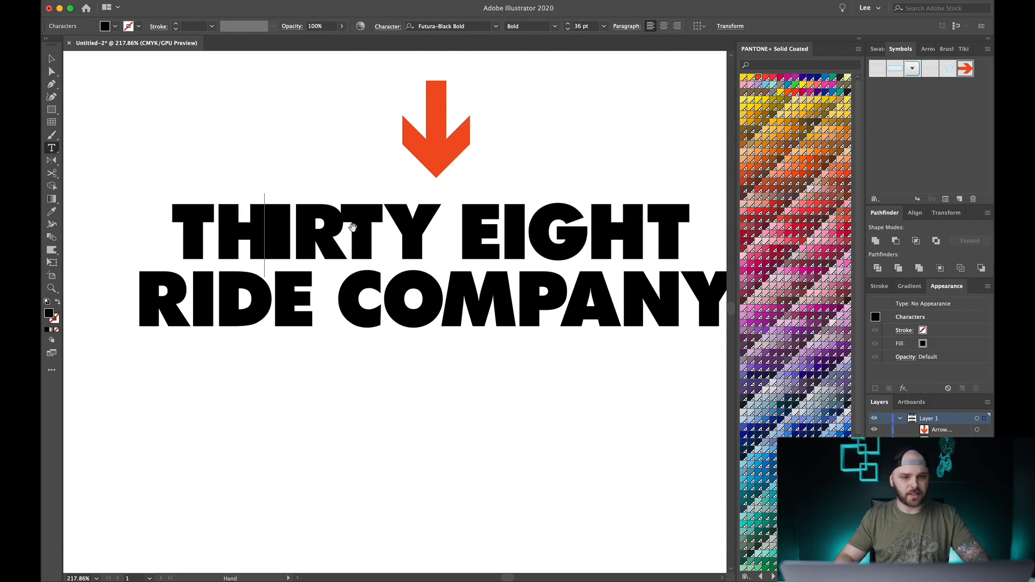
key("alt+Right")
key("alt+Right")
key("alt+Right")
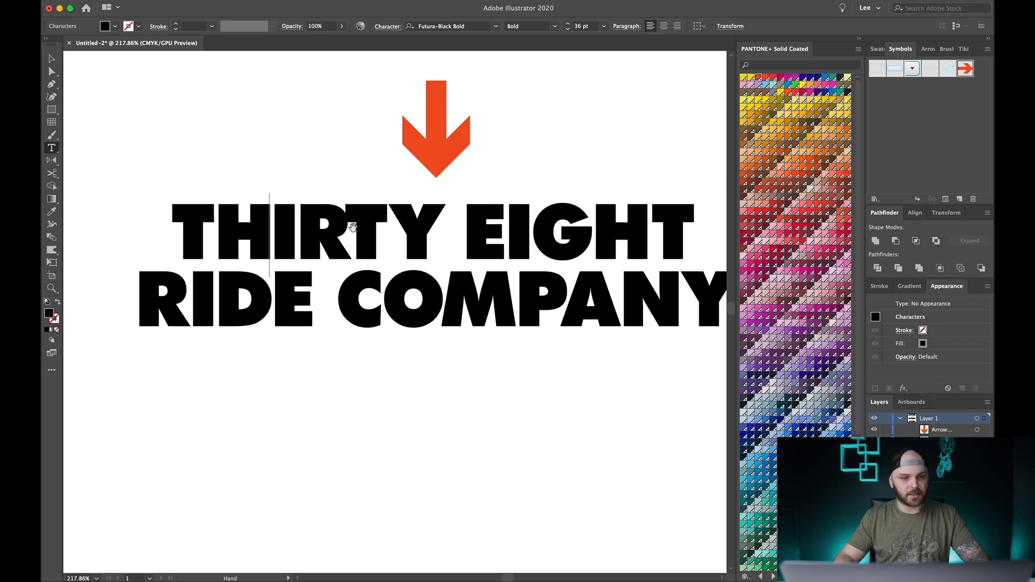
- Tighten the kerning between the last T and Y of THIRTY and narrow the word space before EIGHT
key("Right")
key("Right")
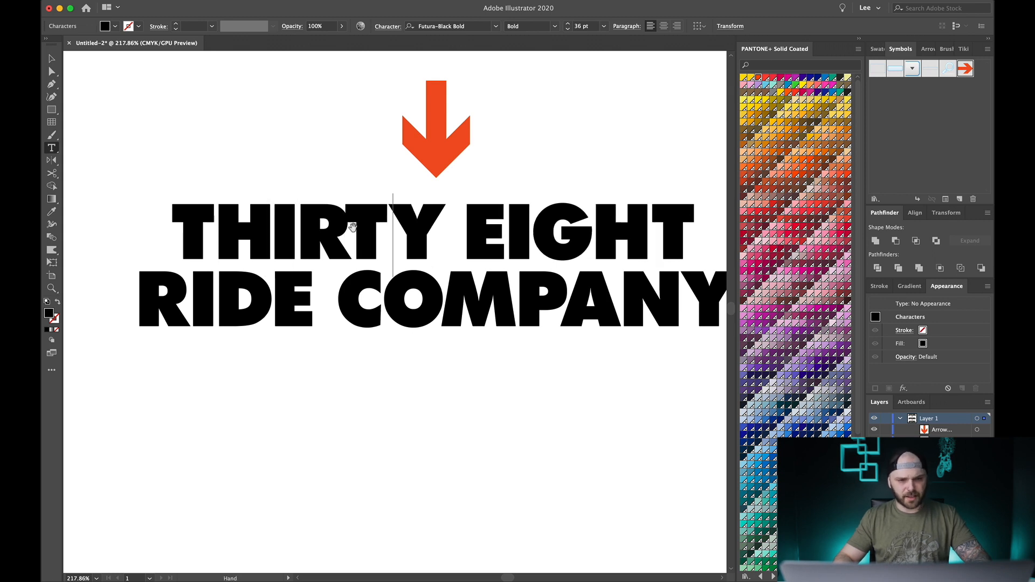
key("alt+Left")
key("alt+Left")
key("alt+Left")
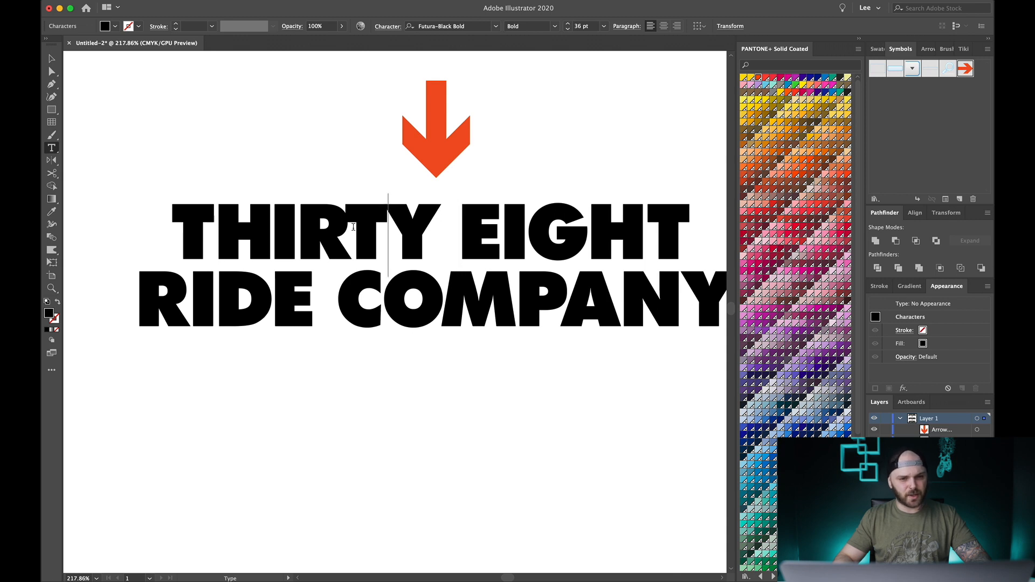
- Tighten the kerning between the letters of EIGHT in the third wordmark so they sit almost touching
key("Right")
key("Right")
key("alt+Left")
key("alt+Left")
key("alt+Left")
key("alt+Left")
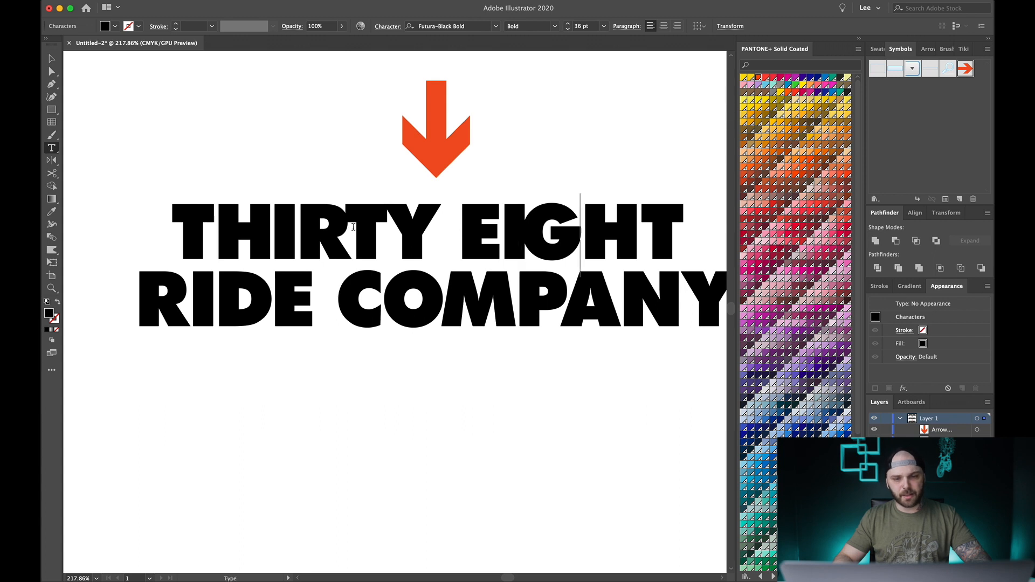
key("alt+Left")
key("alt+Left")
key("alt+Left")
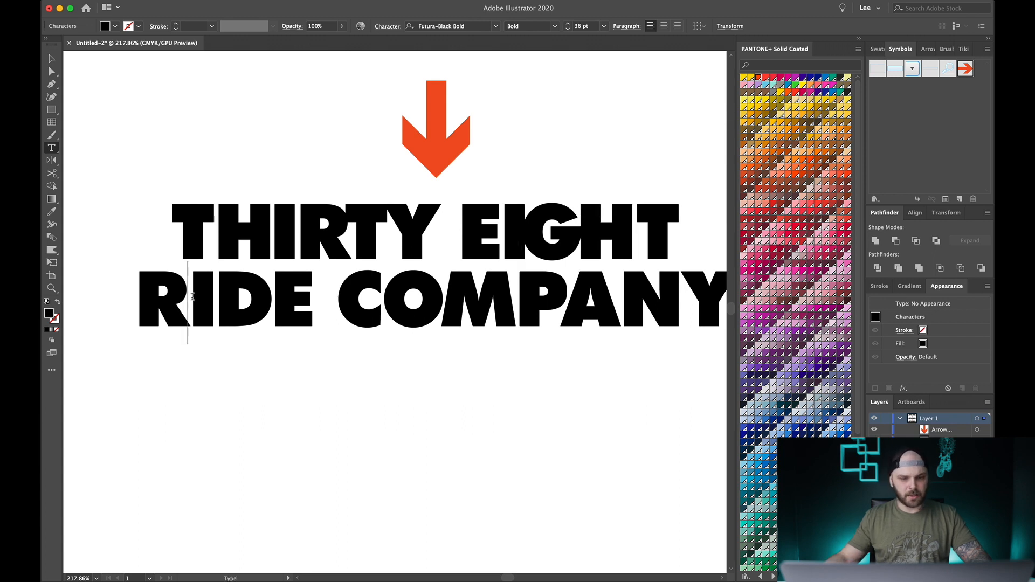
- Tighten the kerning between the letters of RIDE in the third wordmark until they nearly touch
key("alt+Left")
key("alt+Left")
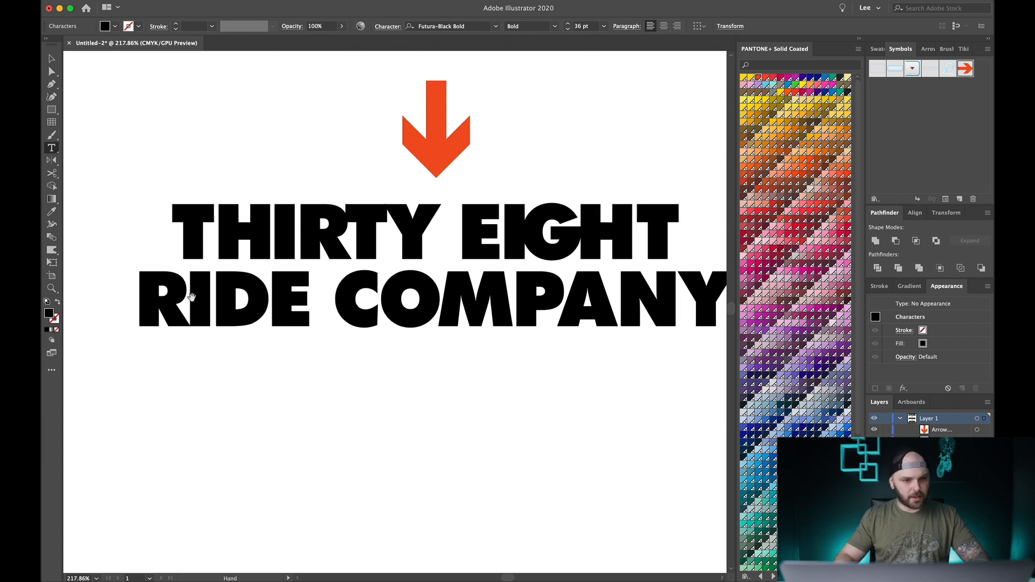
key("Left")
key("alt+Left")
key("alt+Left")
key("alt+Left")
key("alt+Left")
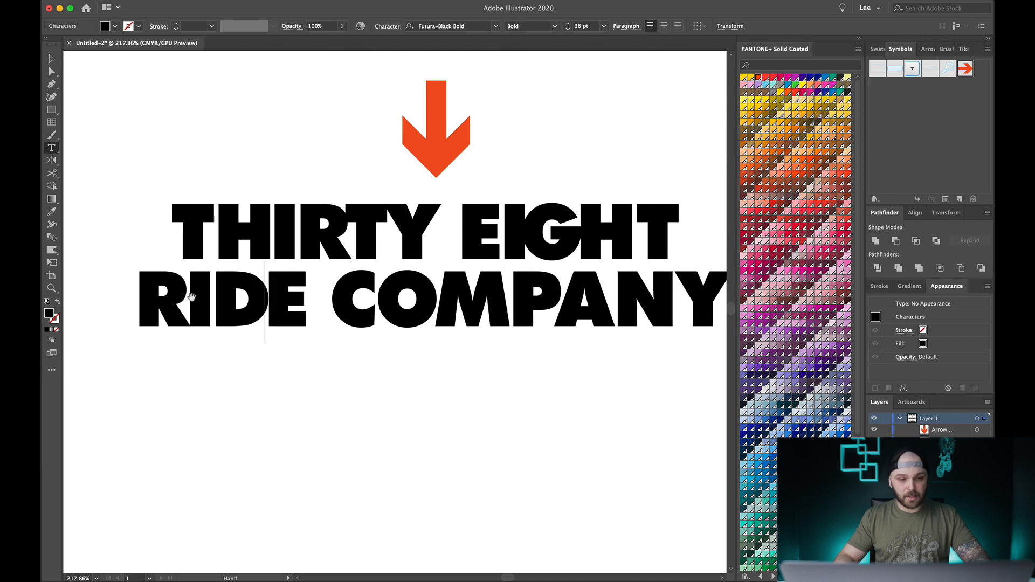
key("alt+Right")
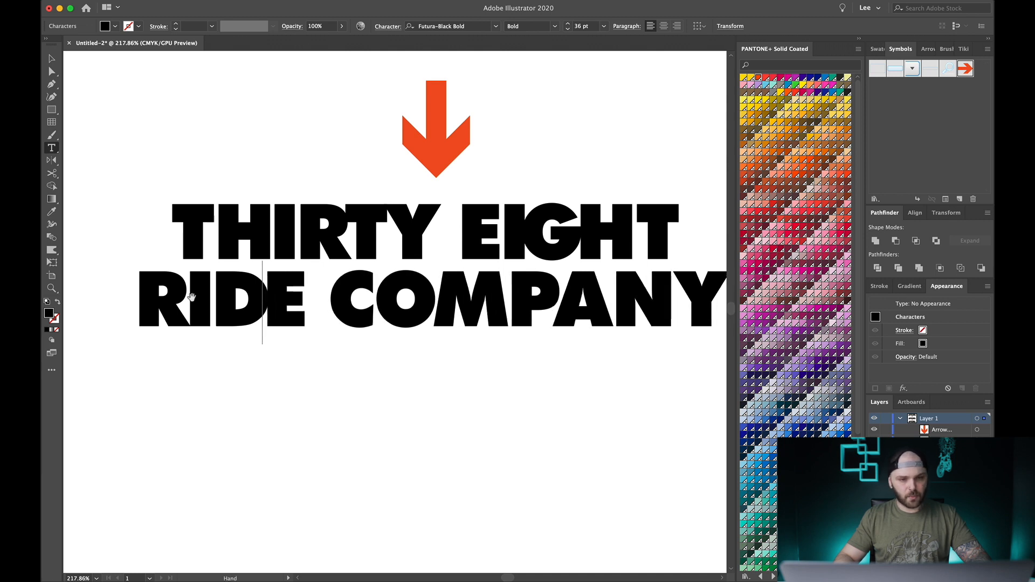
key("alt+Left")
- Tighten the kerning between the letters of COMPANY in the third wordmark and finish editing the line
key("Right")
key("Right")
key("alt+Left")
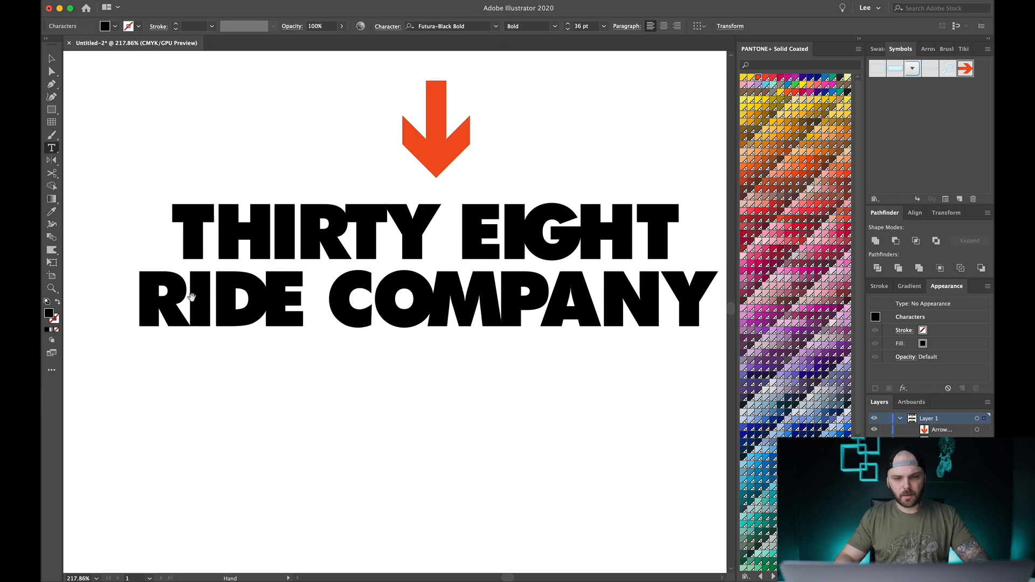
key("Escape")
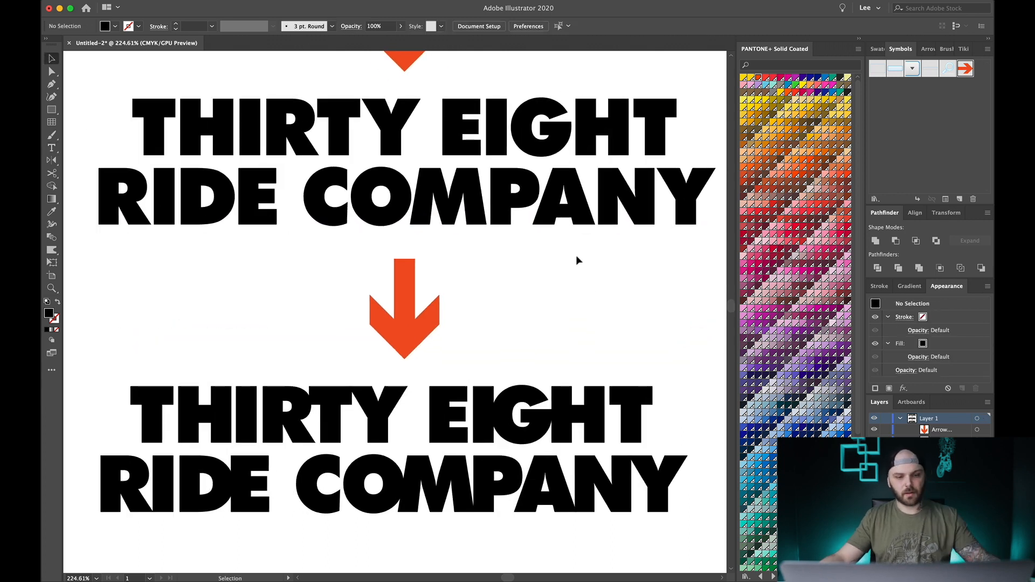
- Tighten the kerning across the THIRTY EIGHT line of the third wordmark a little further
left_click(182, 478)
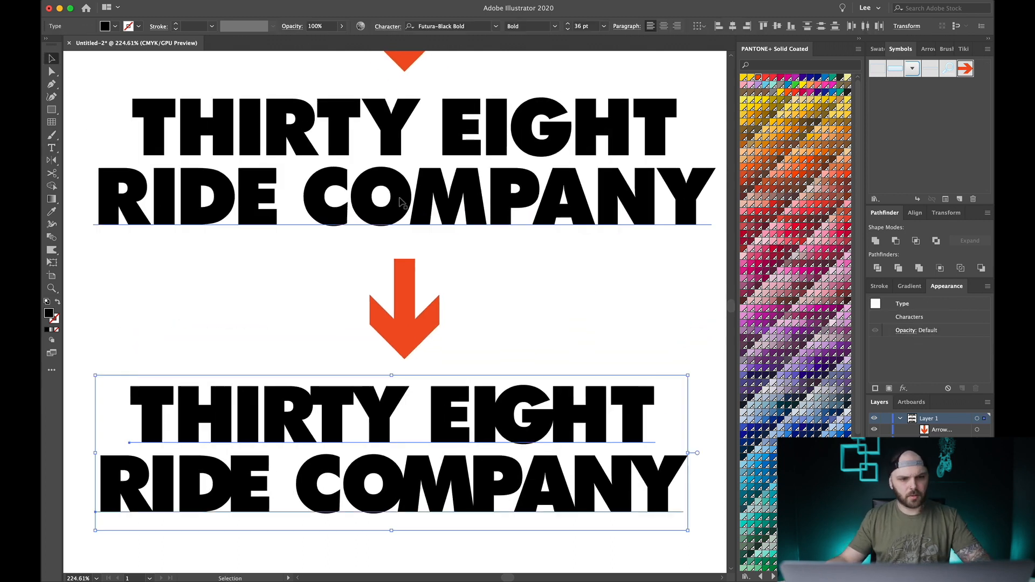
double_click(182, 478)
key("alt+Left")
key("Right")
key("Right")
key("Right")
key("Right")
key("Right")
key("Right")
key("Right")
key("Right")
key("Right")
key("Right")
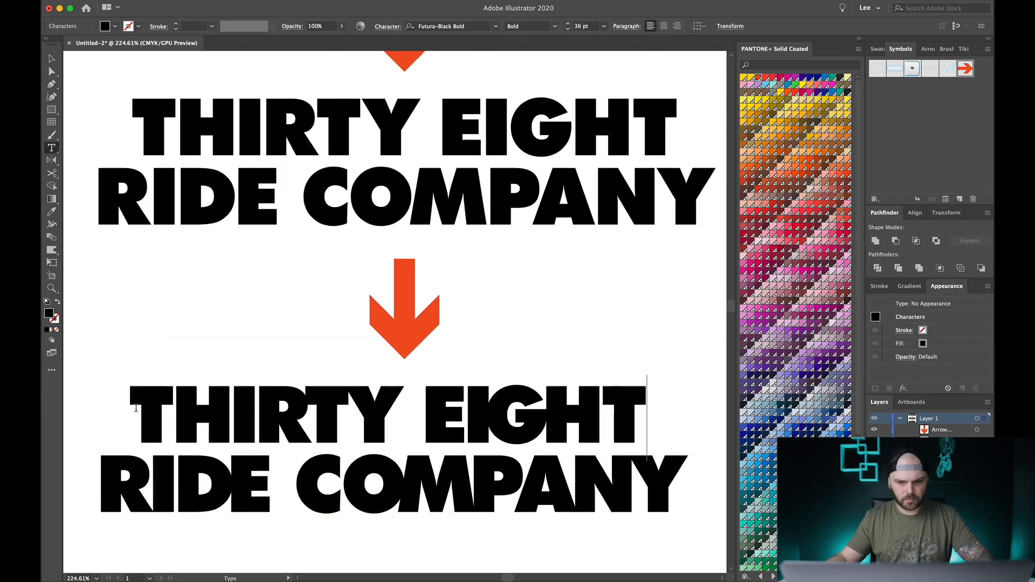
key("Escape")
- Add a right-pointing orange arrow beside the third wordmark and place a copy of the wordmark beyond it
left_click(137, 276)
left_click_drag(137, 276, 485, 485)
left_click(554, 322)
scroll(554, 322, "up", 1)
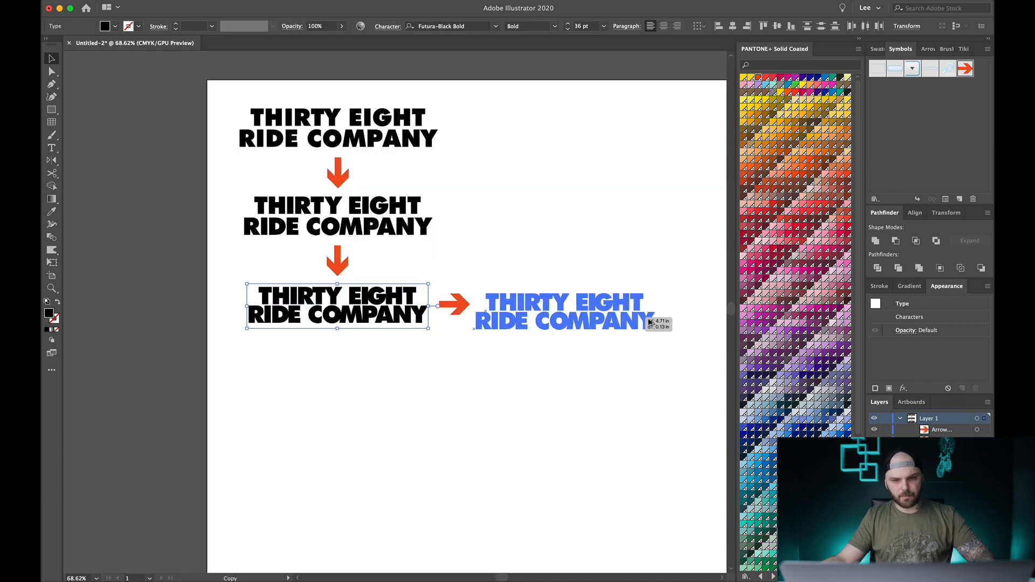
left_click_drag(636, 312, 641, 313)
left_click(603, 348)
- Scale the copied THIRTY EIGHT line proportionally to about 41 pt, matching the width of RIDE COMPANY, with a small gap between the lines
scroll(603, 348, "up", 3)
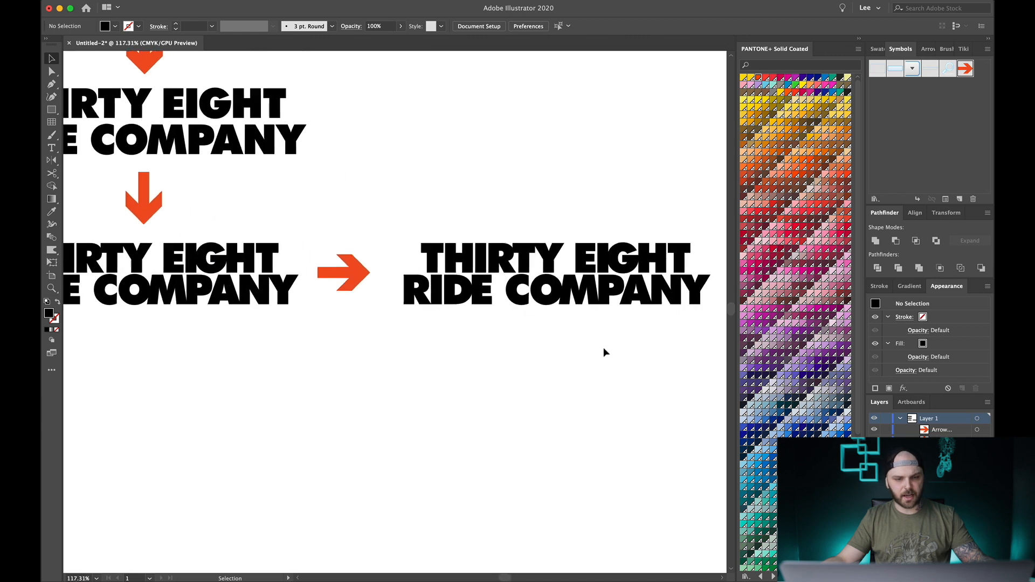
scroll(560, 340, "right", 3)
scroll(517, 333, "up", 3)
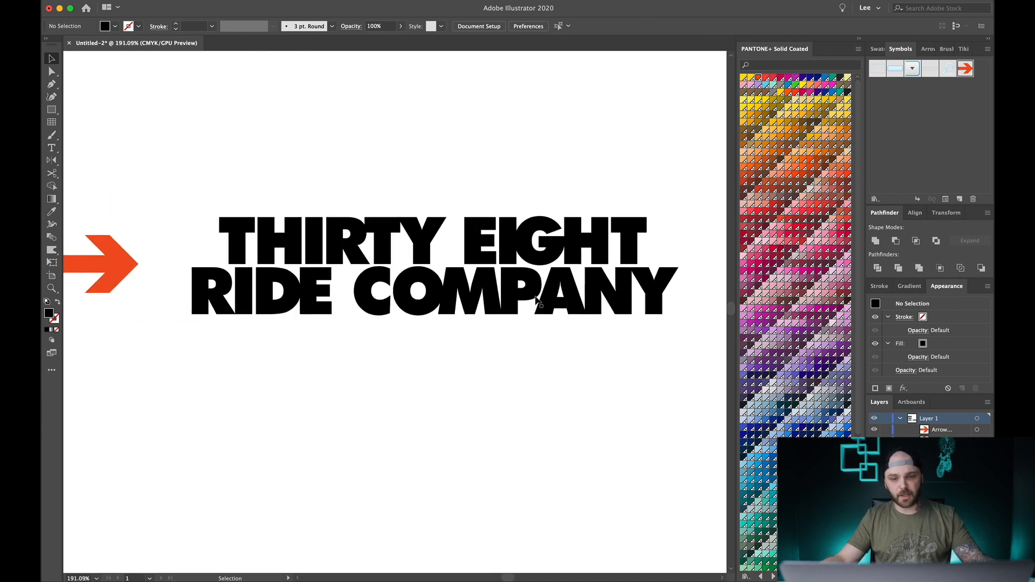
left_click(584, 246)
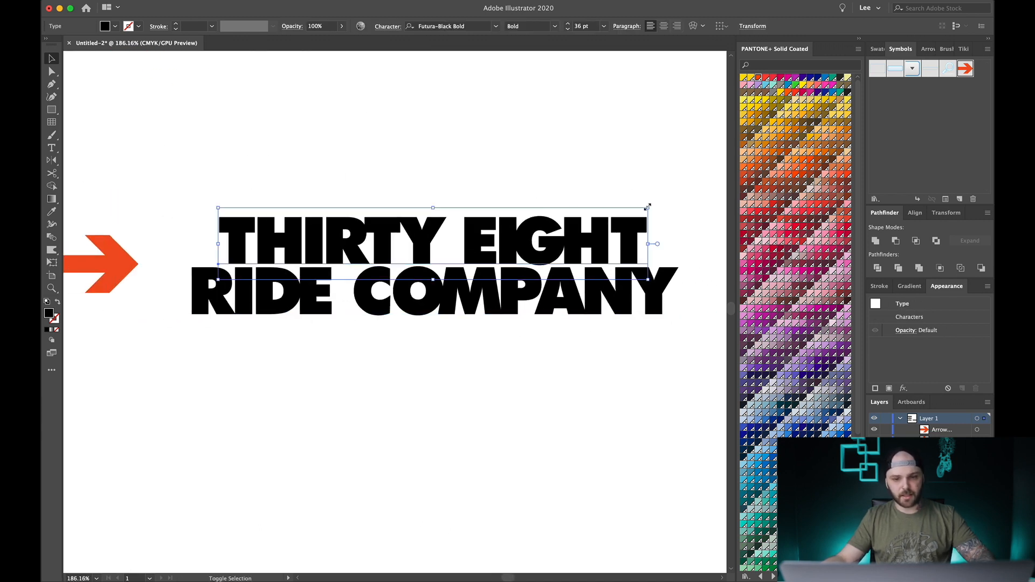
left_click_drag(647, 206, 678, 195)
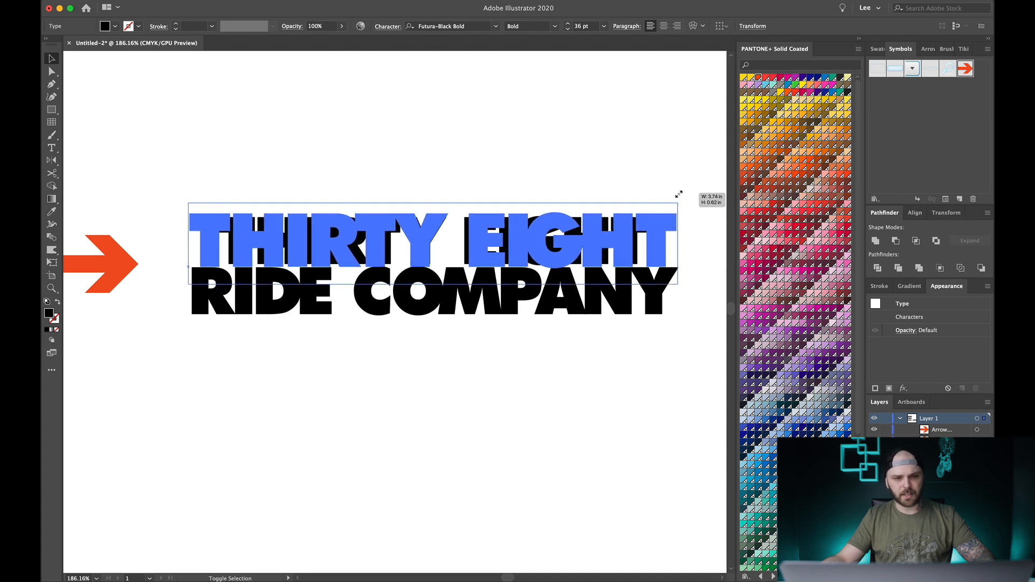
left_click_drag(678, 194, 677, 196)
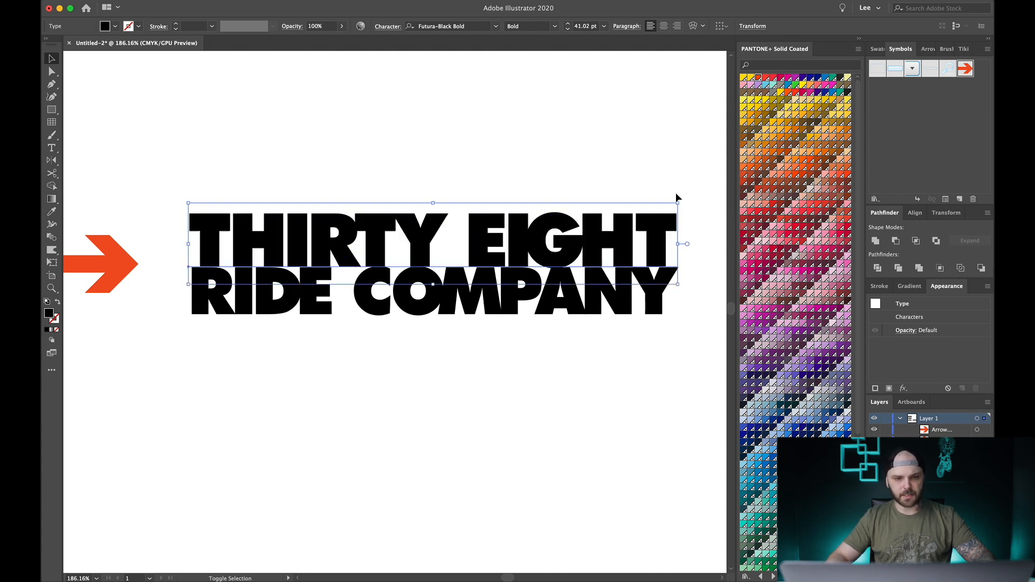
left_click(610, 157)
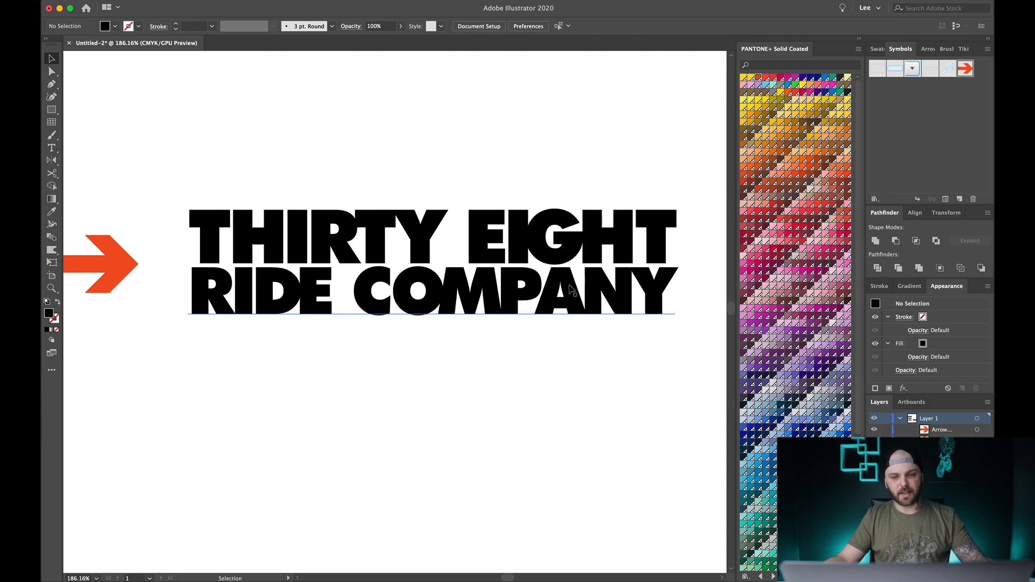
- Examine the tapered inner corners of the A, N and M in COMPANY up close
scroll(566, 293, "up", 15)
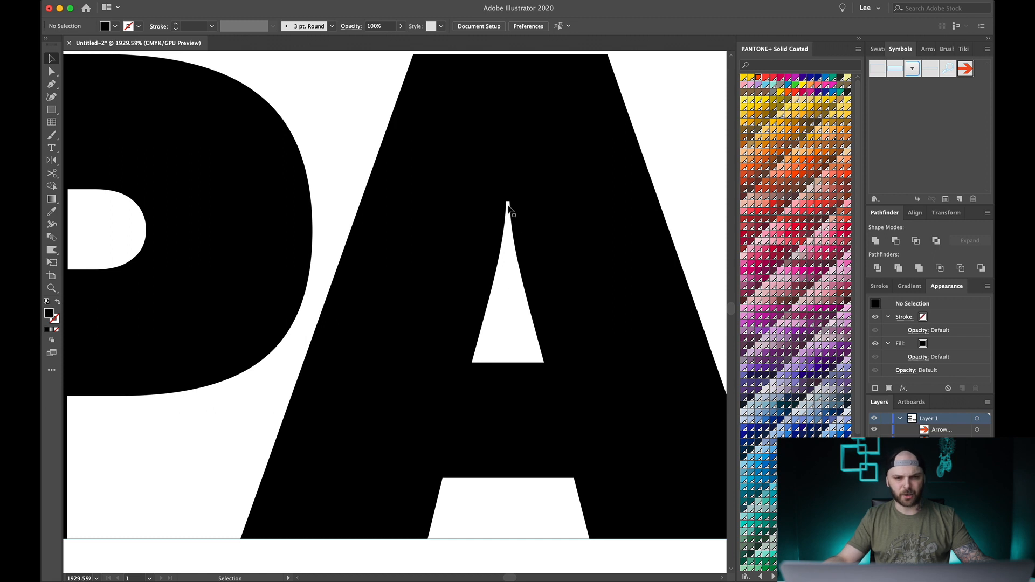
scroll(517, 218, "down", 3)
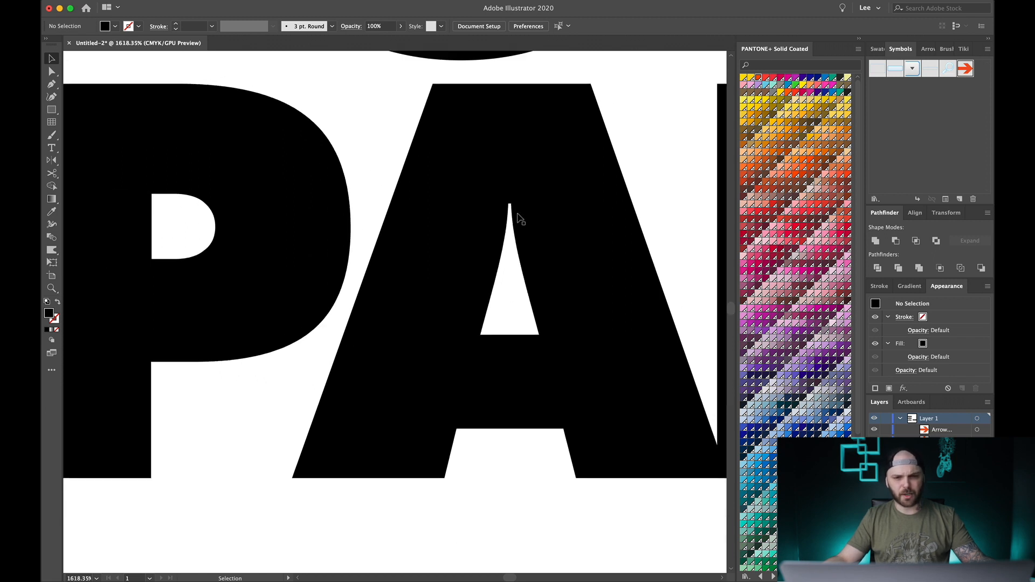
scroll(517, 219, "right", 8)
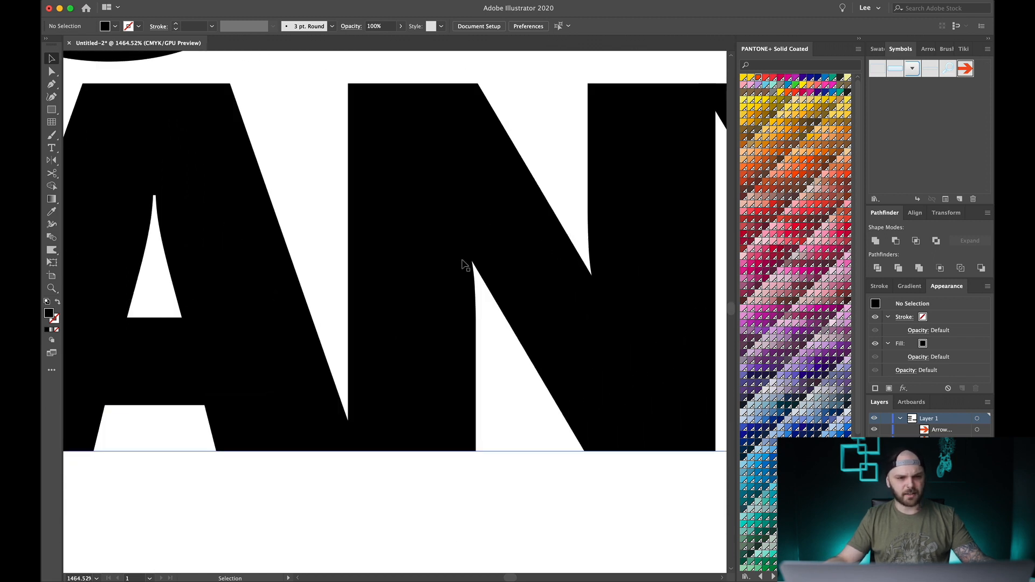
scroll(464, 264, "down", 3)
scroll(426, 256, "left", 5)
scroll(245, 261, "up", 3)
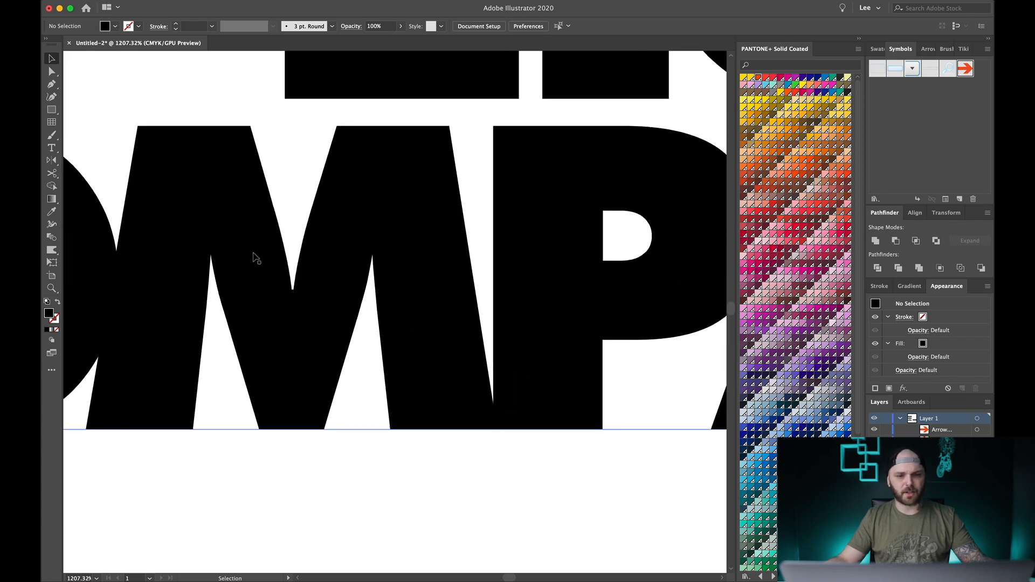
scroll(282, 253, "down", 2)
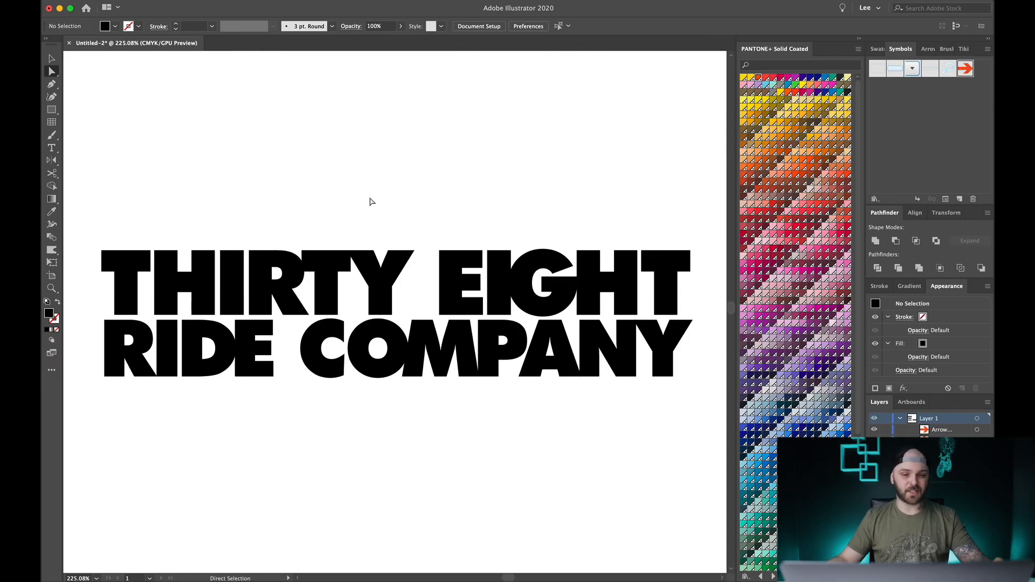
- Convert both lines of the copied wordmark to outlines
left_click_drag(319, 187, 626, 407)
key("shift+alt+o")
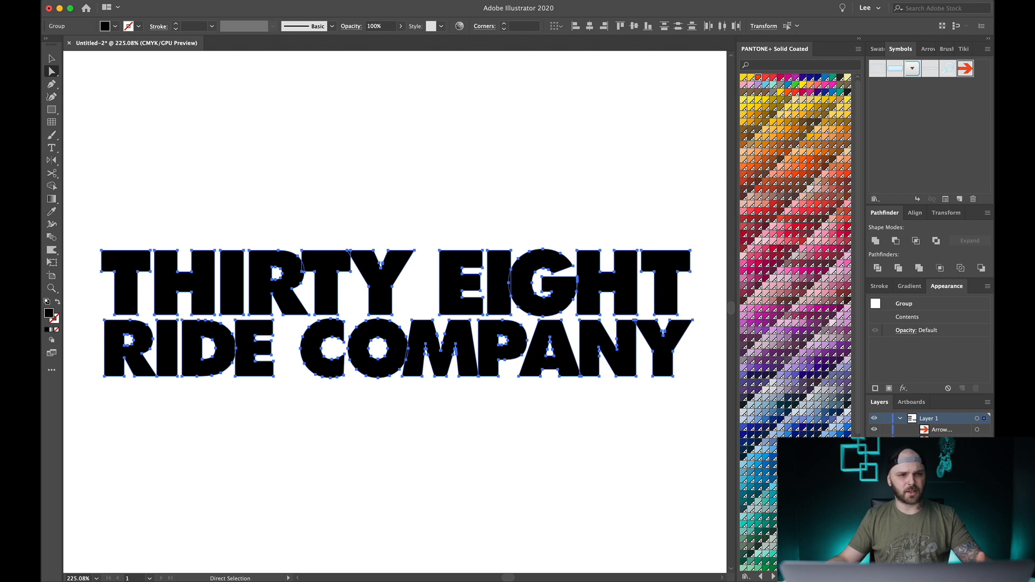
left_click(174, 5)
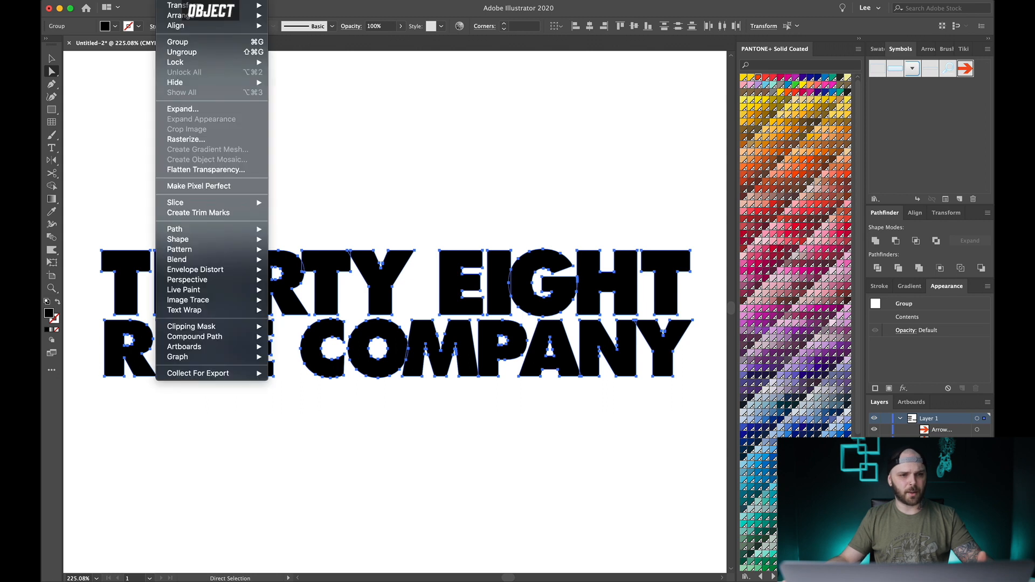
left_click(374, 121)
left_click(470, 238)
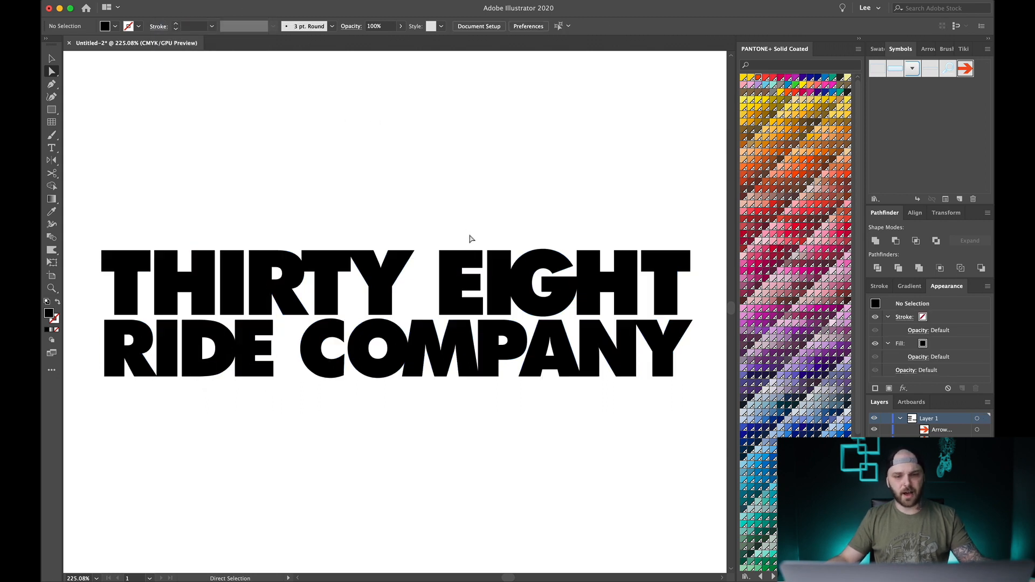
- Ungroup the outlined THIRTY EIGHT and RIDE COMPANY lines into individual letter shapes
left_click(459, 270)
left_click(526, 277)
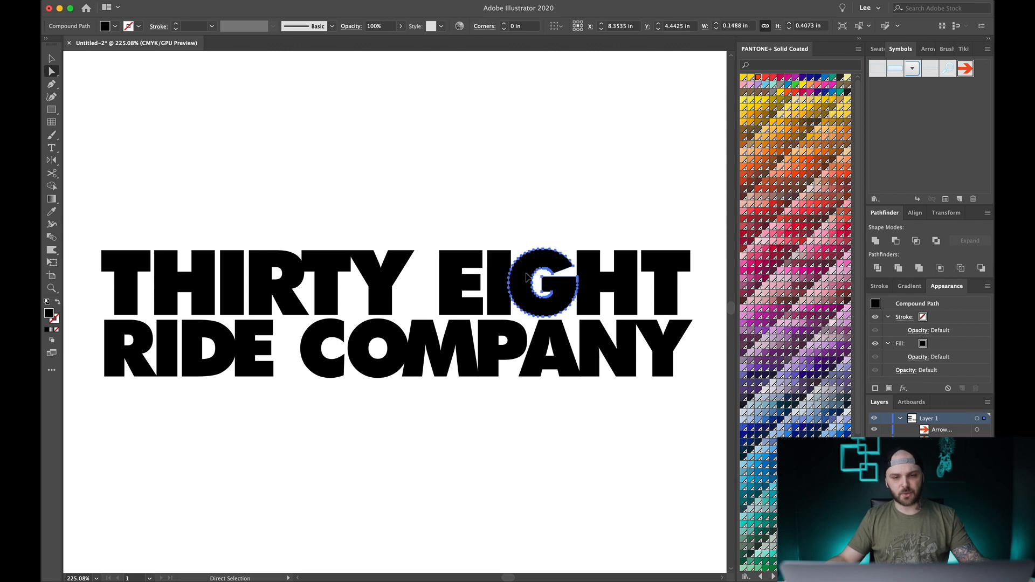
left_click(502, 213)
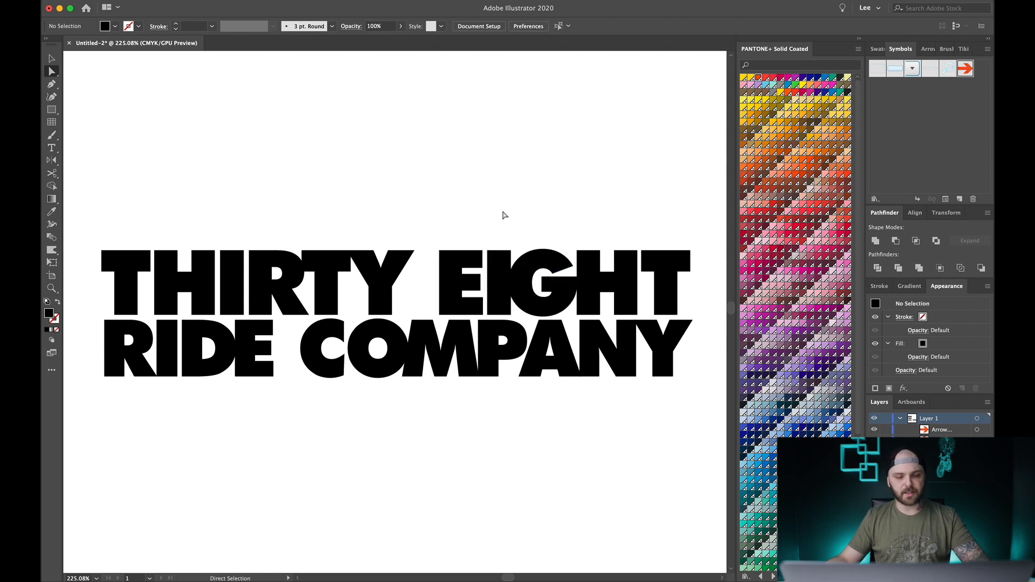
key("v")
left_click(446, 252)
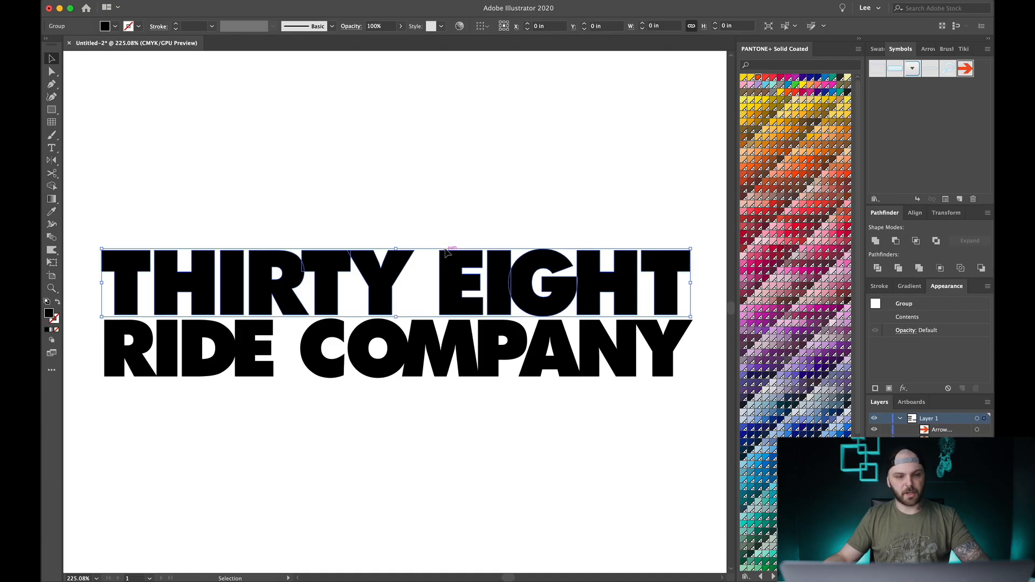
key("super+8")
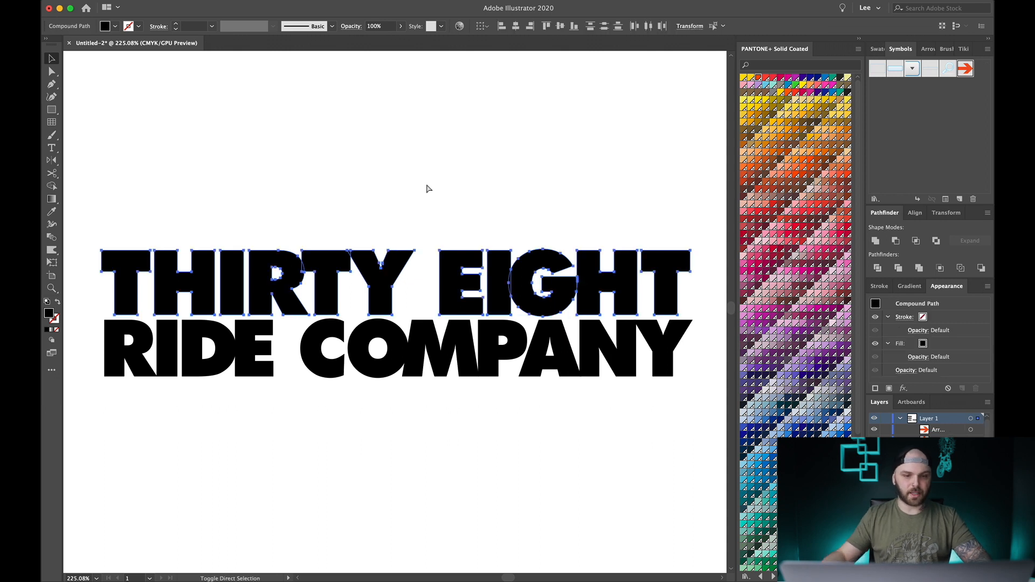
left_click(396, 339)
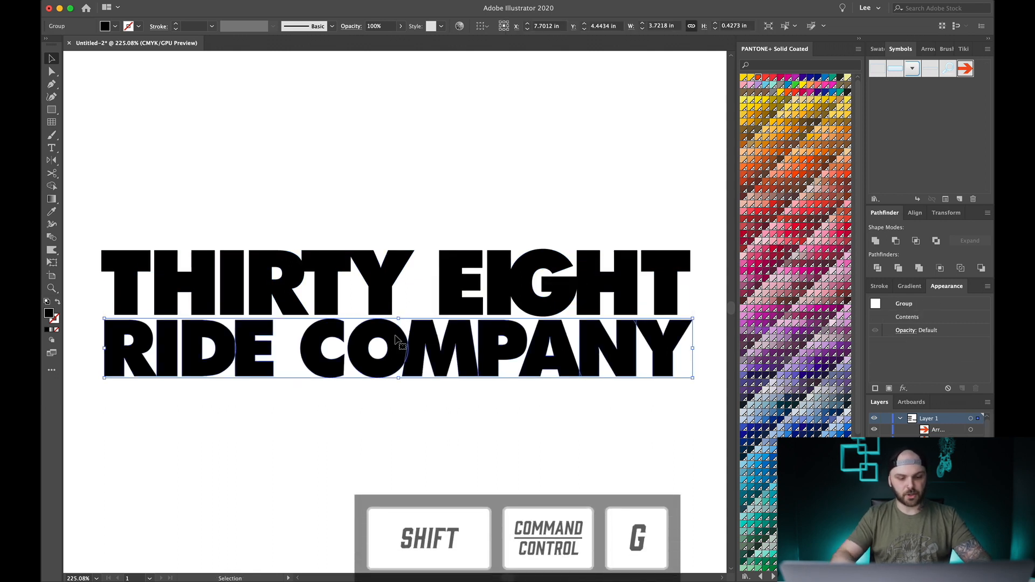
key("shift+super+g")
left_click(429, 391)
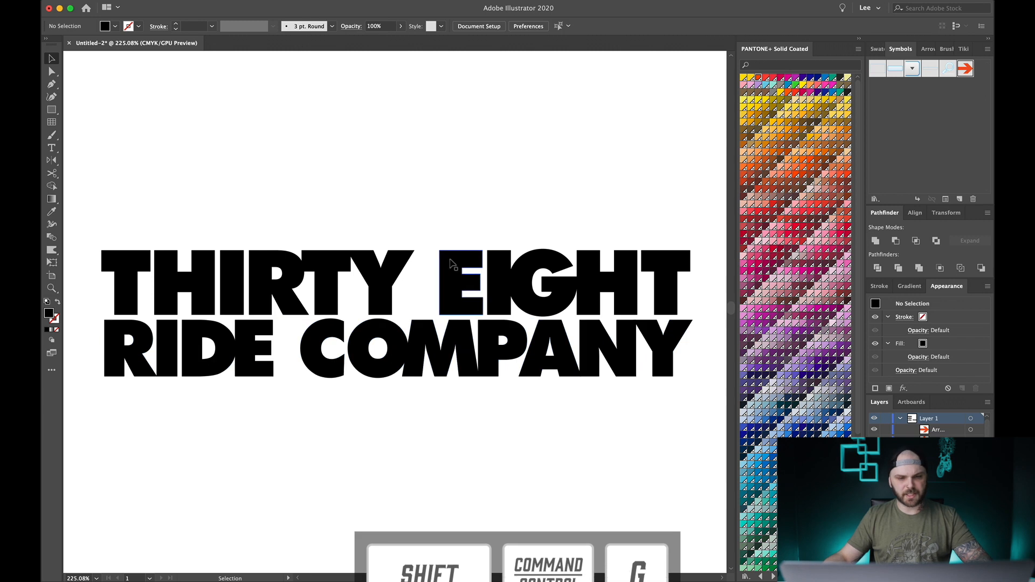
- Select the N of COMPANY with the Direct Selection tool and examine the anchor points along its tapered inner corners
scroll(577, 396, "up", 15)
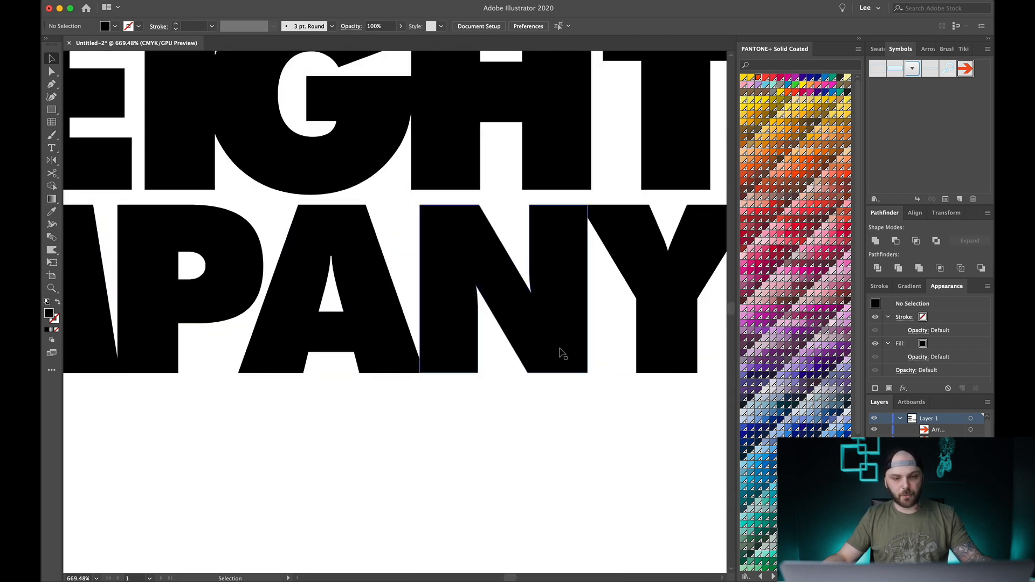
scroll(481, 334, "up", 3)
key("a")
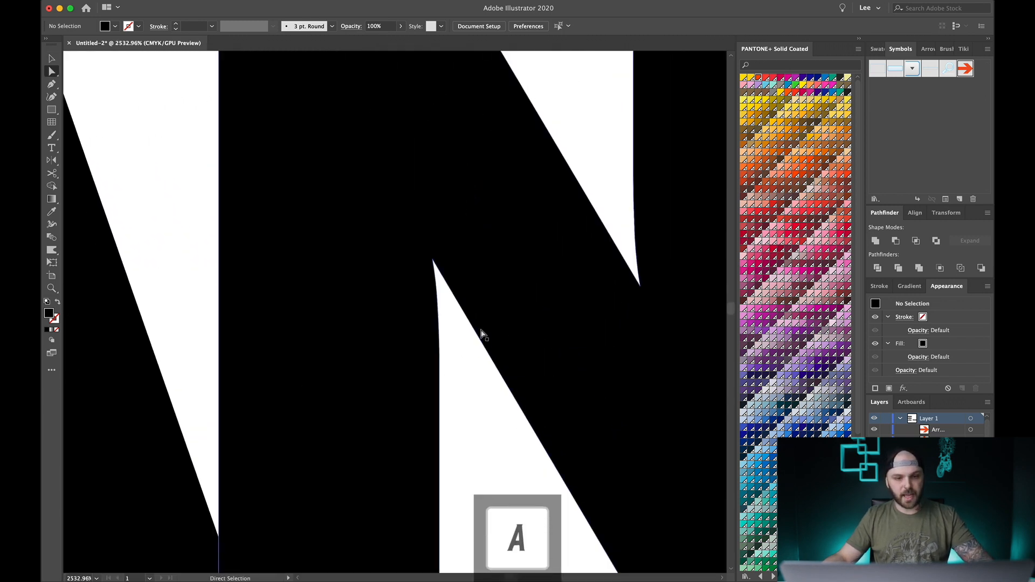
left_click(407, 367)
scroll(465, 389, "down", 5)
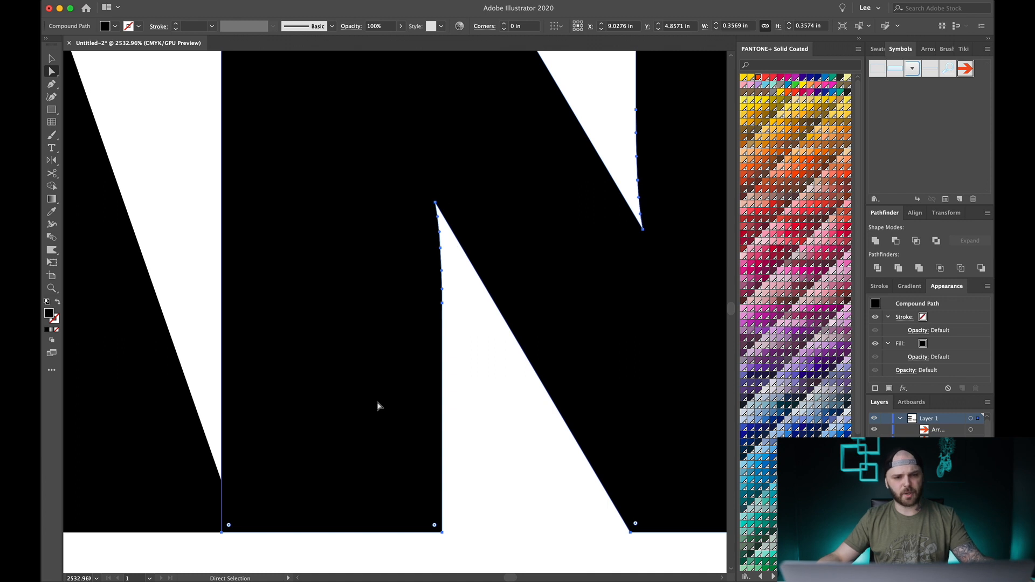
- Examine the anchor points along the tapered upper notch of the Y in COMPANY with the Direct Selection tool
scroll(377, 405, "down", 5)
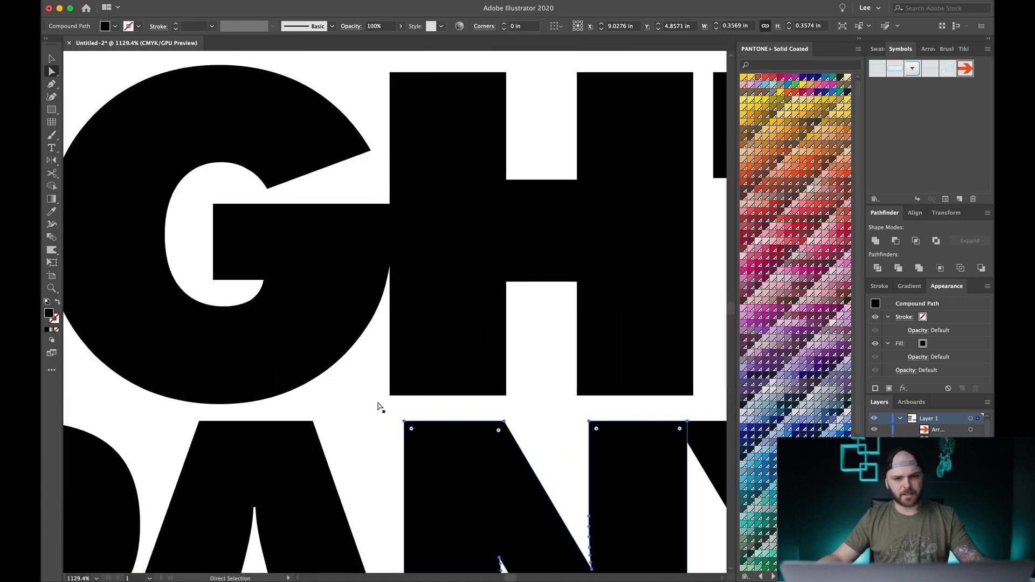
scroll(378, 406, "right", 5)
scroll(381, 408, "left", 2)
scroll(438, 437, "up", 5)
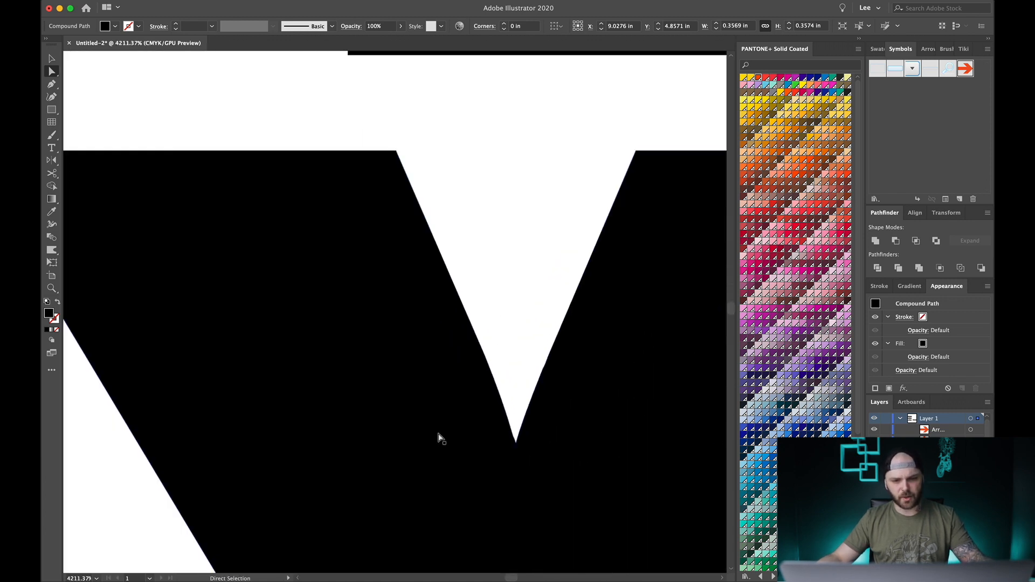
scroll(439, 436, "right", 2)
scroll(438, 437, "down", 1)
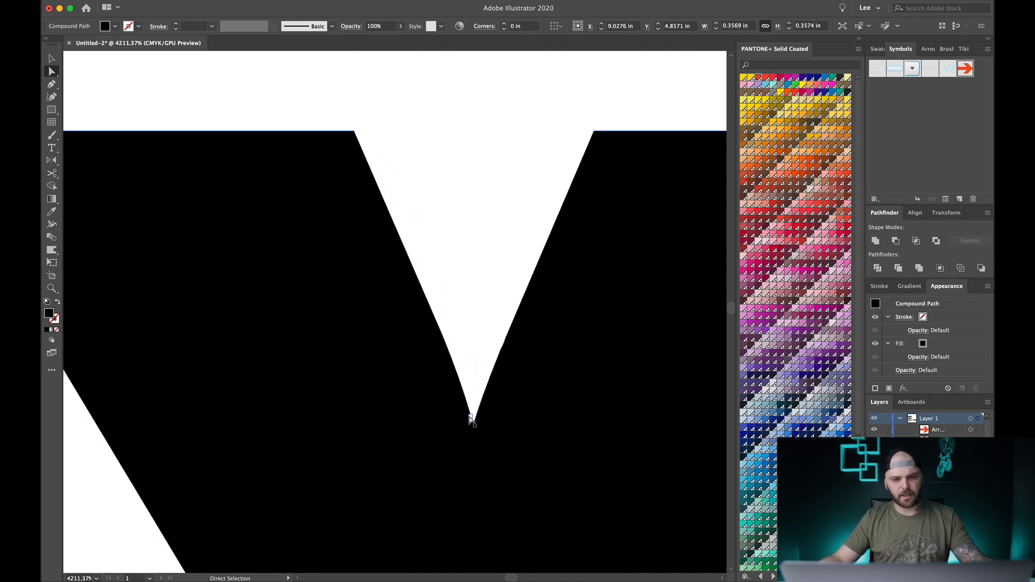
left_click(472, 417)
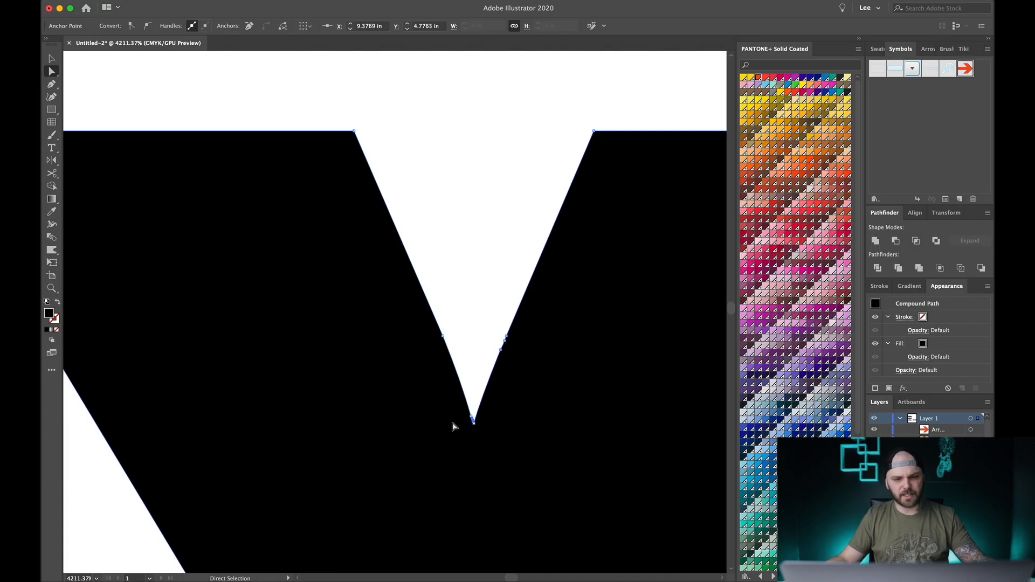
left_click(455, 404)
left_click(454, 338)
scroll(454, 338, "up", 3)
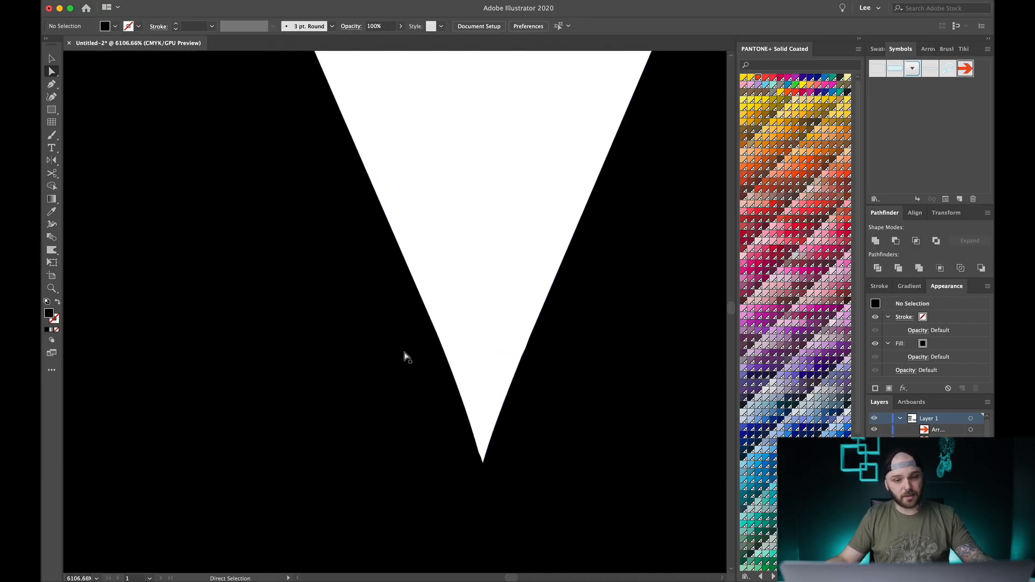
- Straighten the left edge of the Y's upper notch by moving its upper curve anchor along the diagonal past the notch tip
left_click(404, 354)
scroll(405, 354, "down", 2)
scroll(405, 354, "right", 1)
left_click(398, 289)
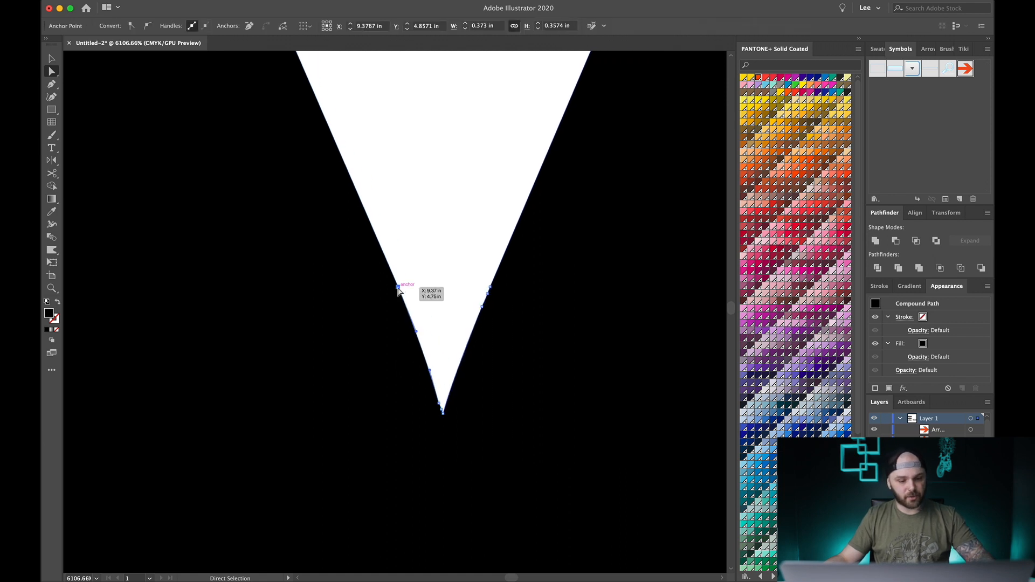
left_click_drag(398, 289, 452, 414)
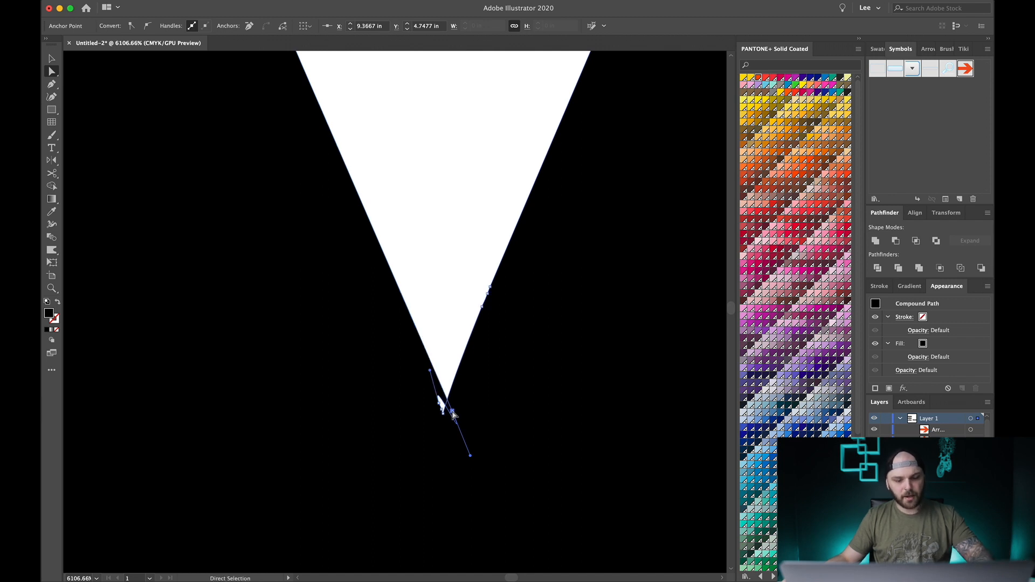
- Unite the Y's overlapping path and remove the leftover sliver beside the notch tip
key("v")
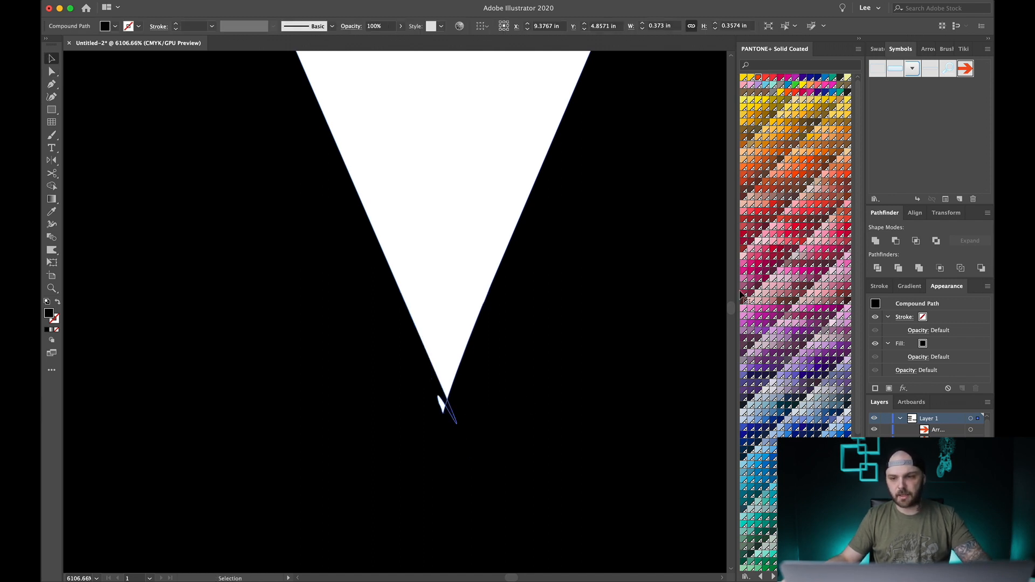
left_click(876, 241)
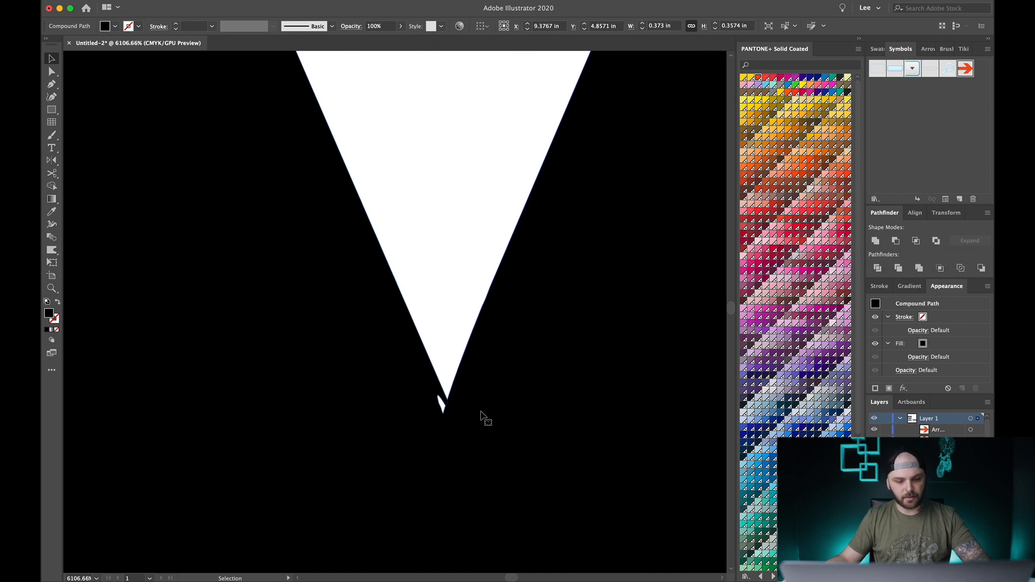
key("a")
left_click(439, 404)
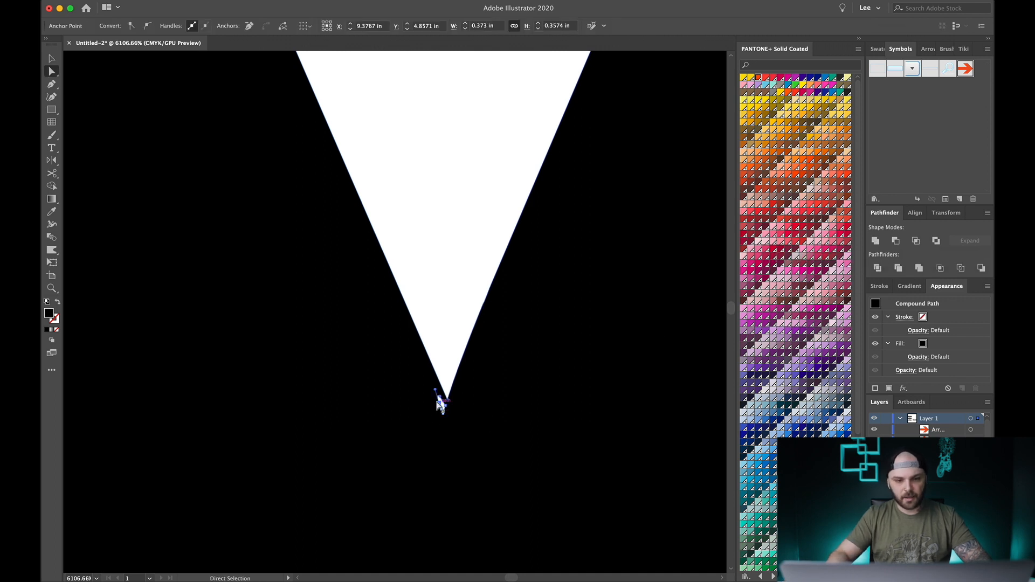
left_click(497, 342)
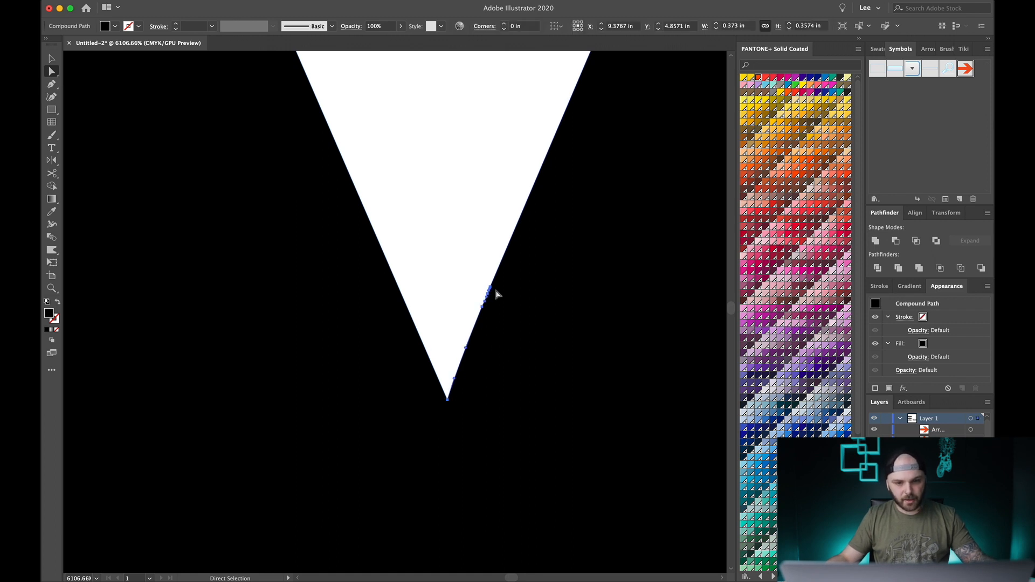
- Straighten the right edge of the Y's upper notch by moving its upper curve anchor along the diagonal past the tip
scroll(496, 294, "up", 1)
scroll(493, 291, "up", 3)
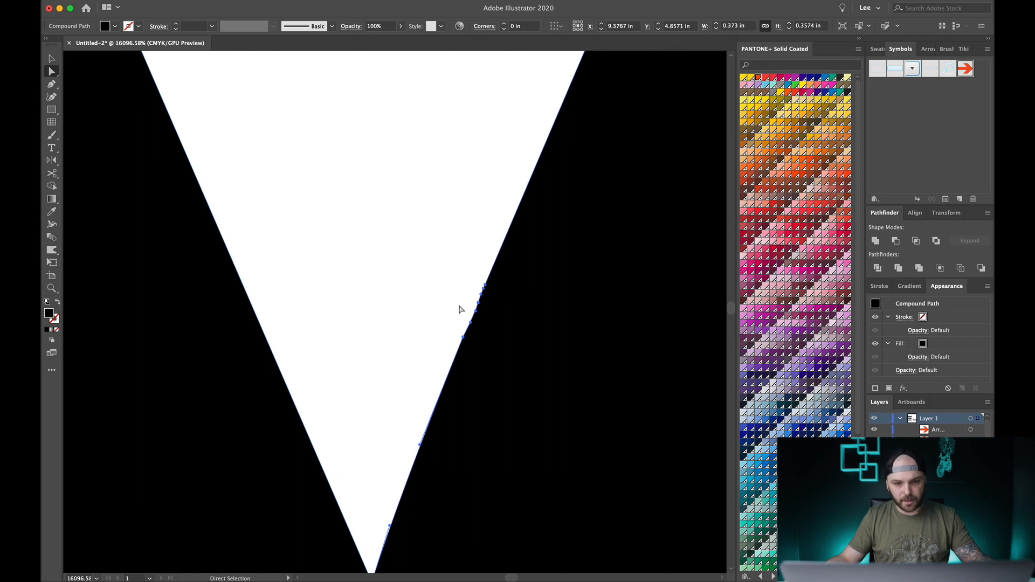
scroll(483, 288, "down", 1)
scroll(484, 289, "down", 1)
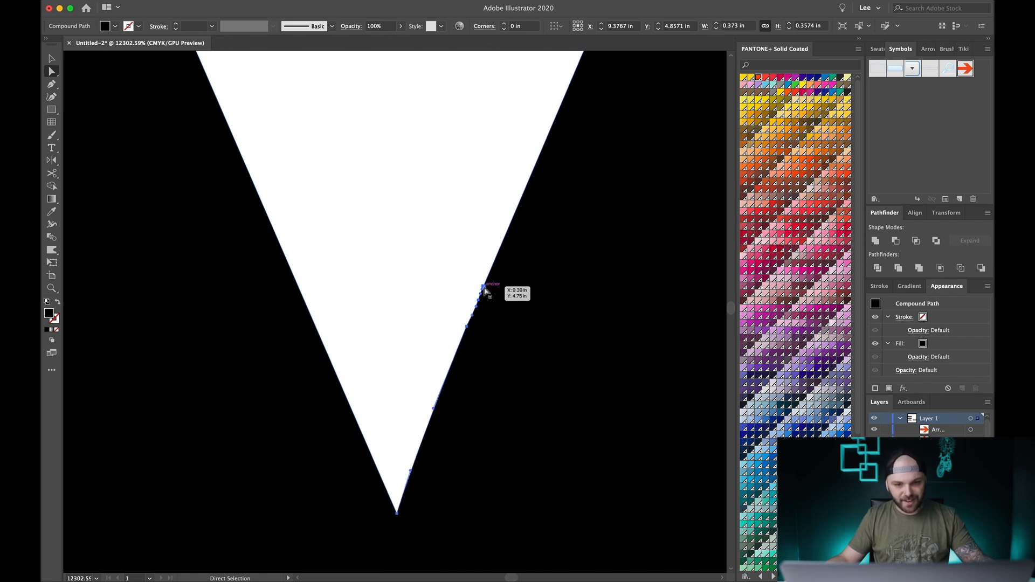
left_click_drag(484, 289, 382, 529)
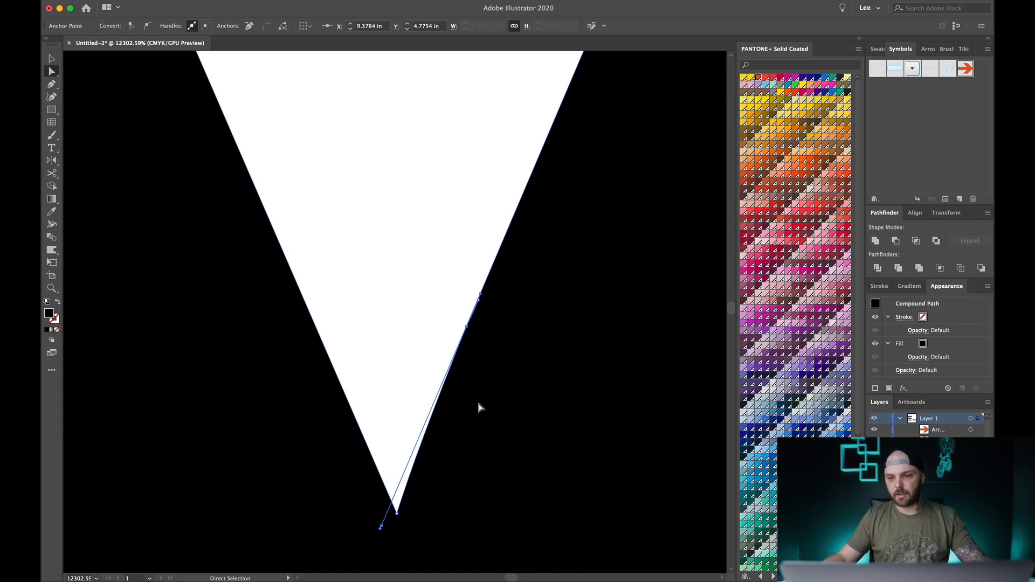
- Unite the Y's shape again and delete the leftover anchor at the old notch tip
left_click(875, 240)
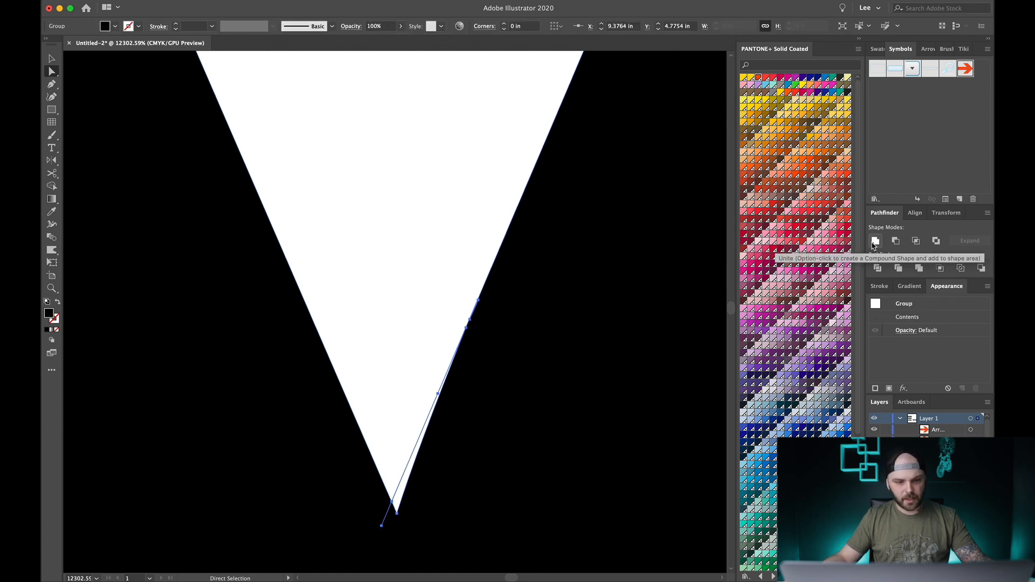
left_click(397, 514)
key("Delete")
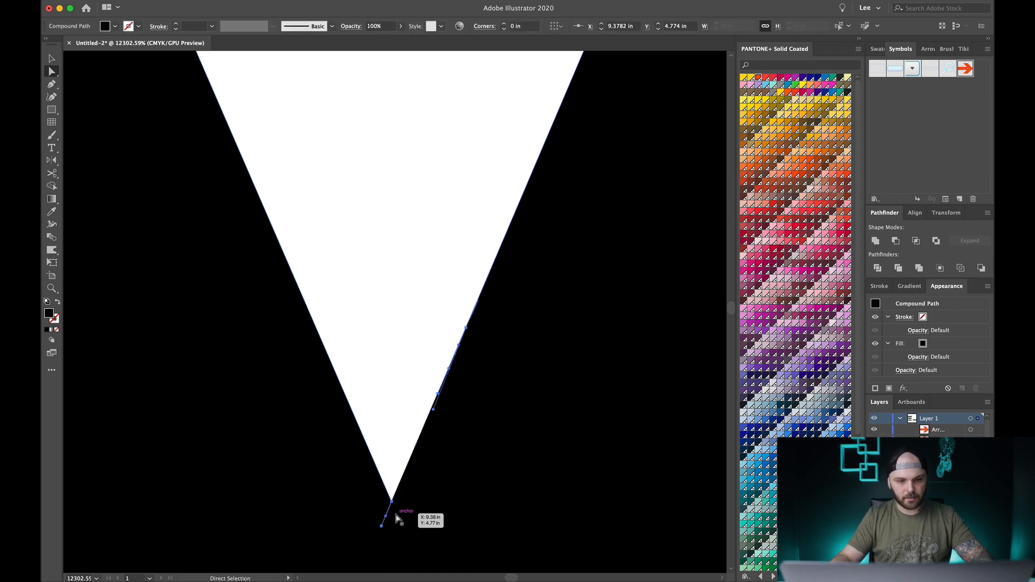
left_click(405, 356)
scroll(404, 356, "down", 8)
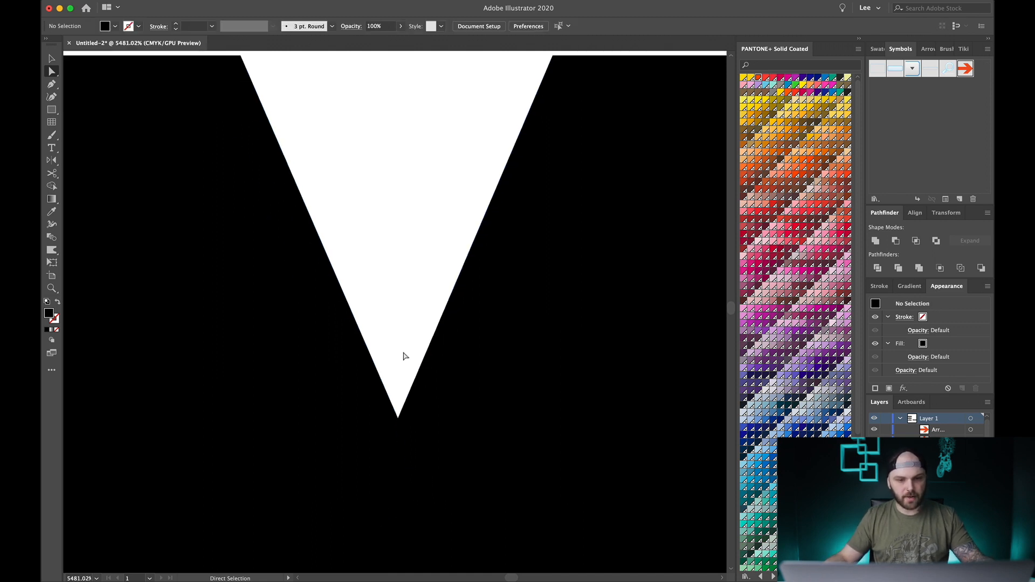
- Straighten the N's upper inner corner in COMPANY by moving its vertical edge's curve anchor straight down past the diagonal
scroll(403, 334, "down", 4)
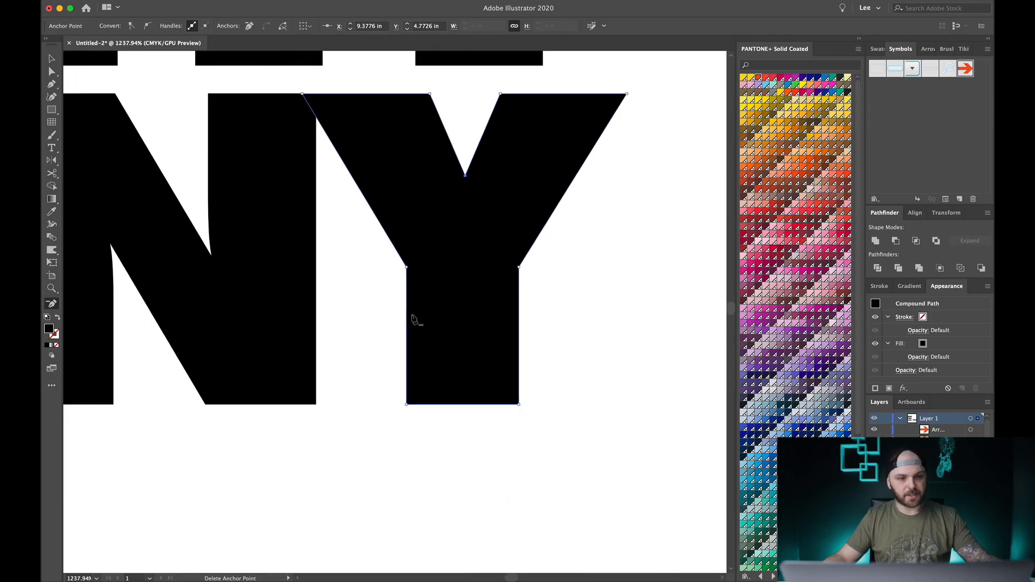
scroll(253, 261, "up", 5)
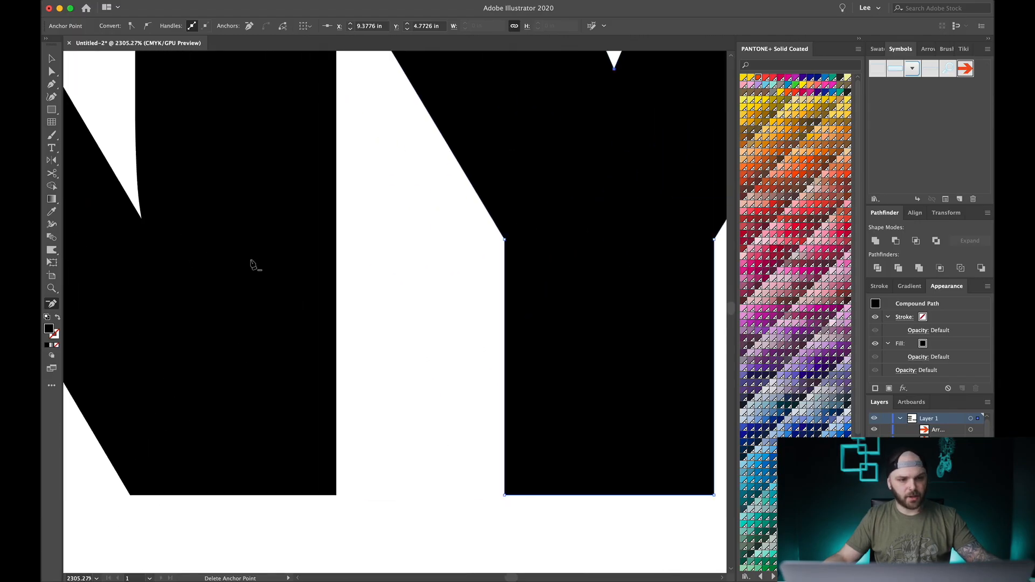
scroll(336, 157, "up", 5)
key("a")
left_click_drag(406, 266, 408, 507)
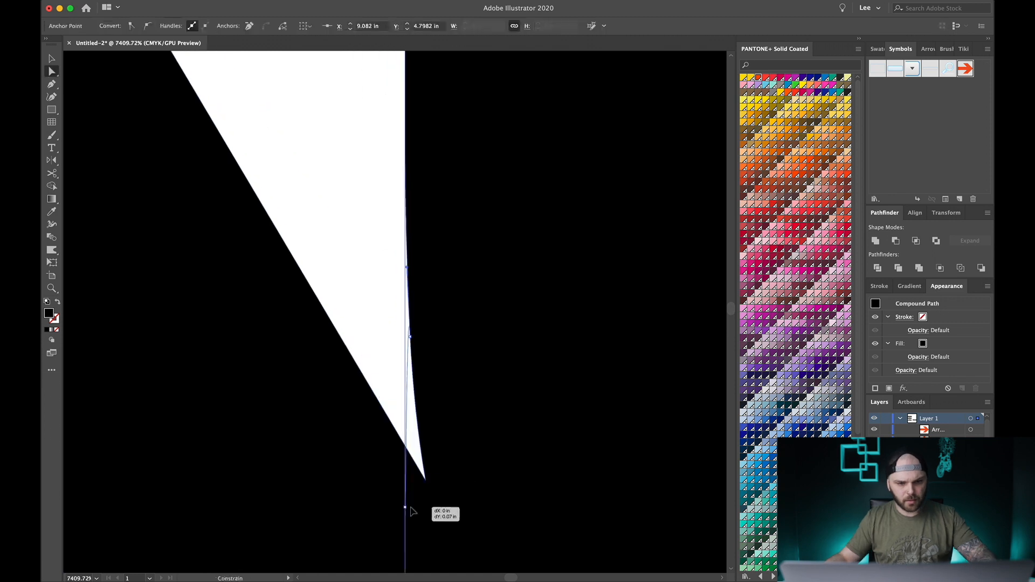
- Straighten the remaining tapered inner corners of the N and A in COMPANY
scroll(408, 507, "down", 5)
scroll(450, 293, "up", 5)
left_click_drag(450, 294, 486, 174)
left_click_drag(501, 293, 474, 206)
left_click(451, 432)
scroll(451, 432, "down", 5)
- Straighten the tapered inner corners of the M in COMPANY and remove its surplus anchor points
left_click_drag(401, 350, 378, 272)
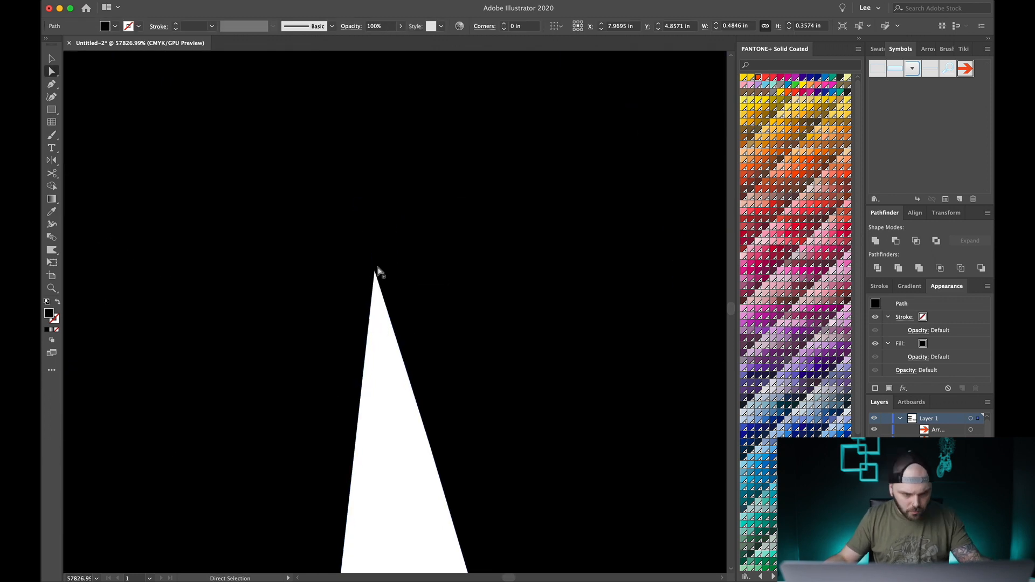
scroll(379, 273, "down", 5)
scroll(381, 134, "up", 5)
scroll(463, 377, "down", 3)
left_click_drag(499, 323, 449, 489)
left_click_drag(404, 217, 457, 438)
scroll(457, 439, "down", 5)
scroll(412, 444, "up", 5)
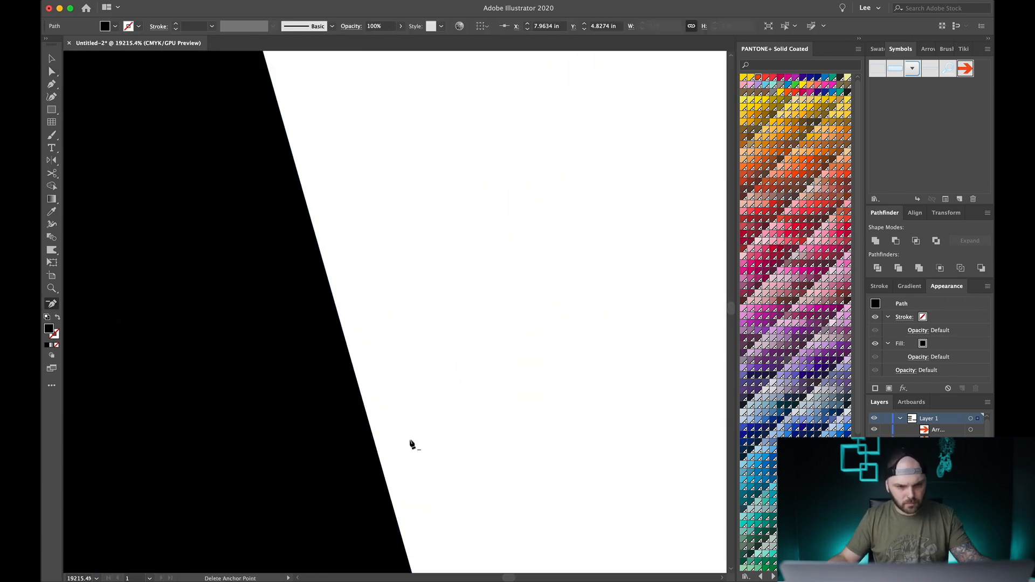
scroll(411, 444, "down", 3)
left_click_drag(446, 395, 483, 271)
- Straighten the tapered upper notch of the Y in THIRTY by extending its edge anchor past the notch tip
left_click(692, 216)
scroll(425, 302, "down", 5)
scroll(404, 253, "up", 5)
left_click(404, 253)
scroll(393, 330, "down", 3)
left_click_drag(376, 450, 386, 548)
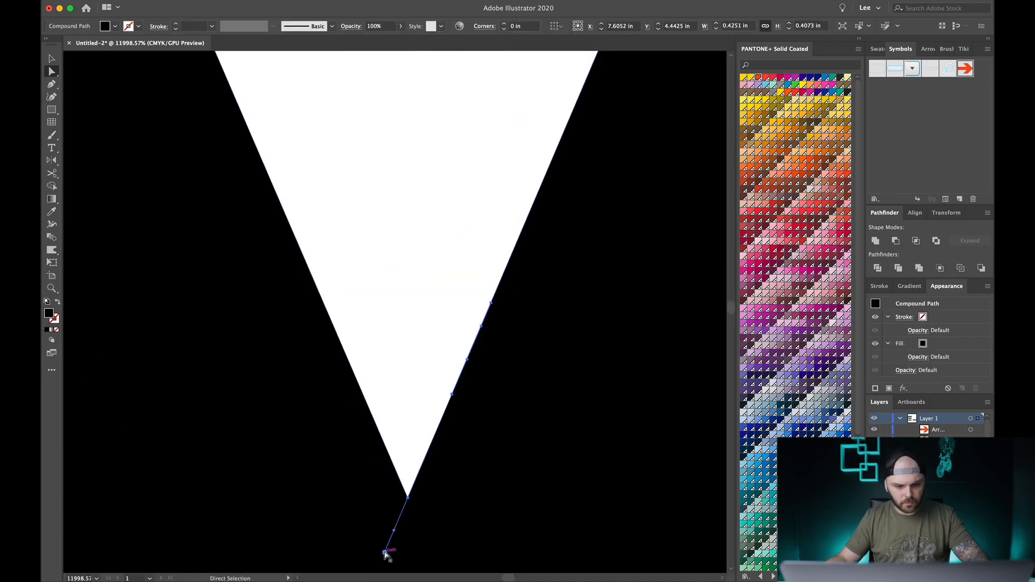
scroll(327, 376, "down", 3)
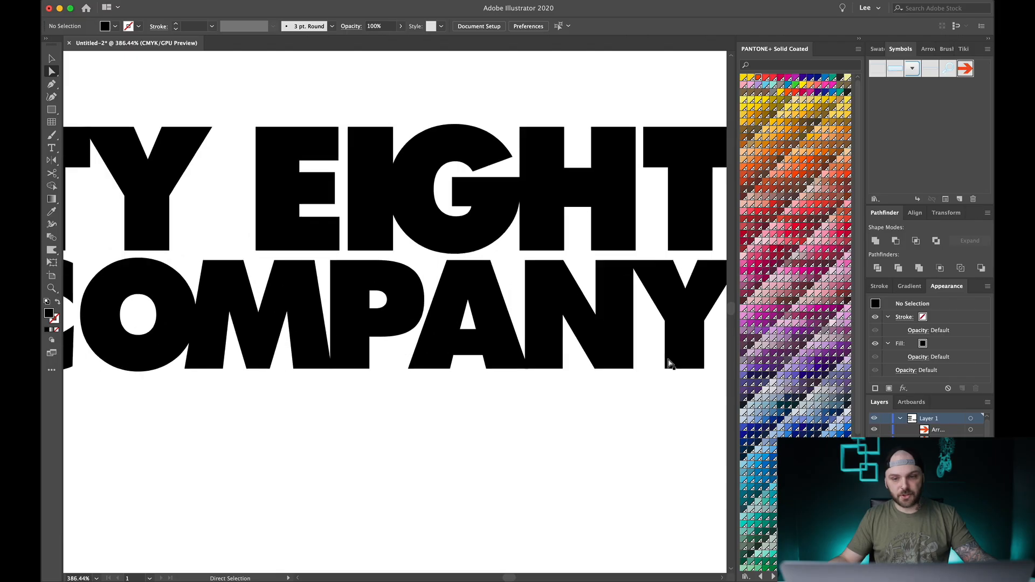
- Examine the sharpened inner corners across COMPANY and the overall two-line wordmark
scroll(670, 358, "down", 3)
scroll(668, 363, "up", 2)
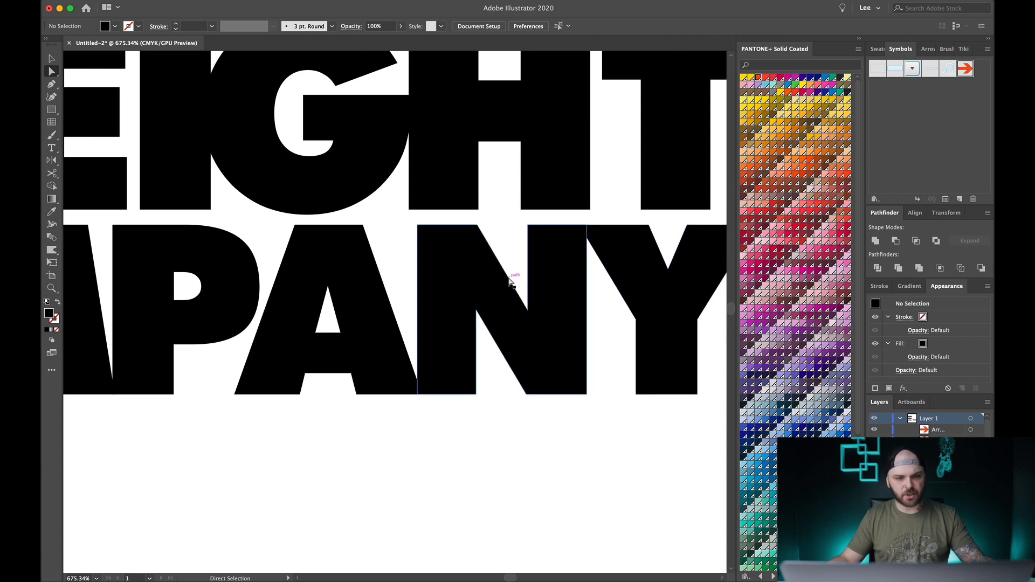
scroll(355, 308, "left", 5)
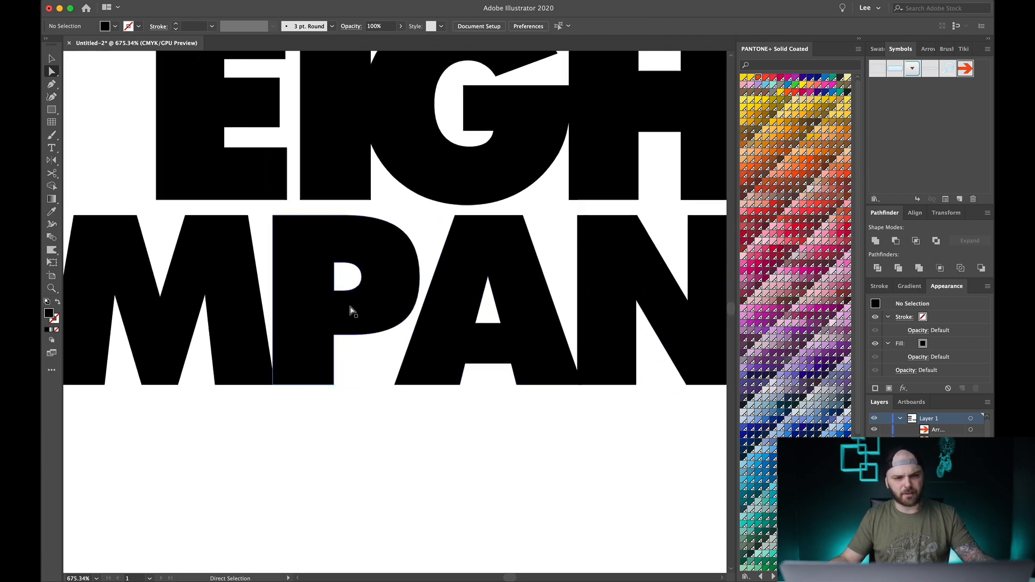
scroll(350, 310, "down", 1)
scroll(351, 310, "left", 4)
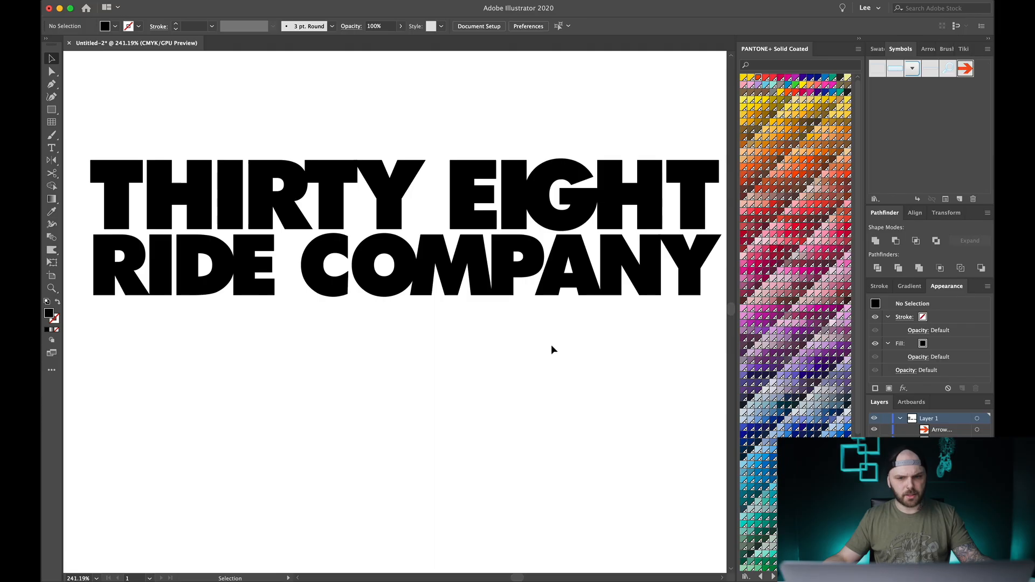
scroll(551, 347, "down", 2)
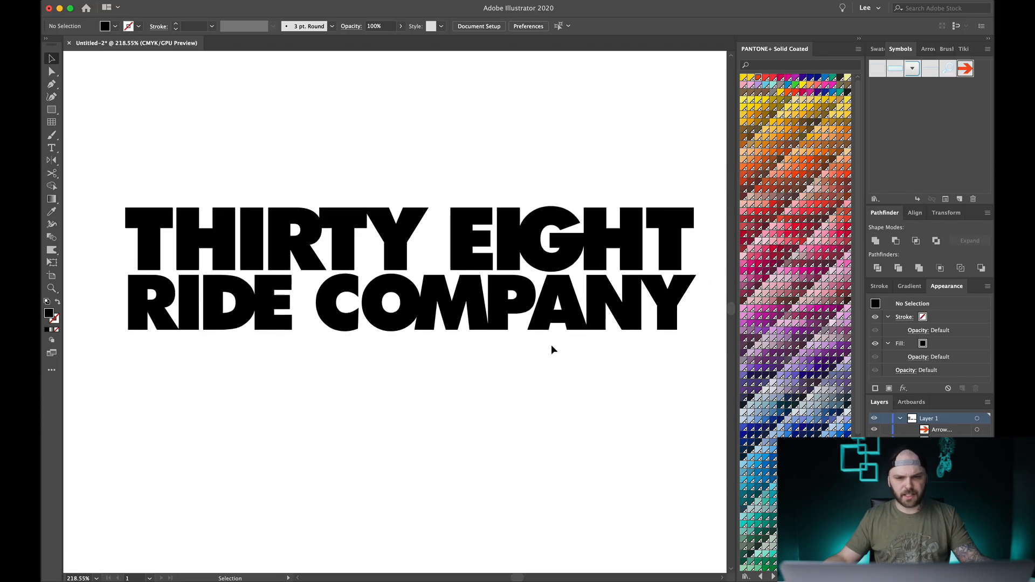
scroll(551, 347, "up", 1)
scroll(551, 347, "right", 2)
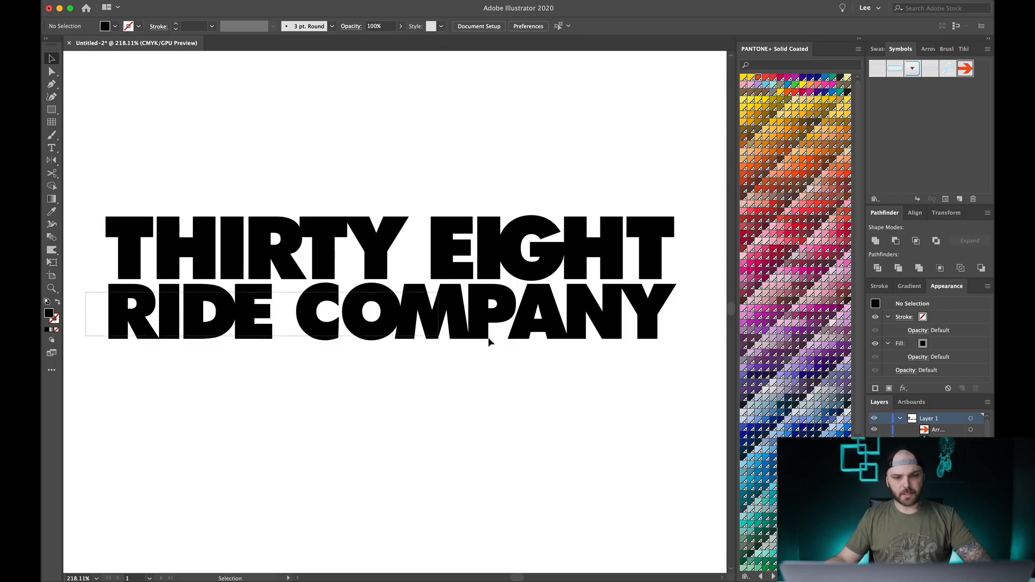
- Scale the whole RIDE COMPANY line down proportionally about its centre to roughly three quarters of its width, beneath THIRTY EIGHT
left_click_drag(485, 335, 682, 349)
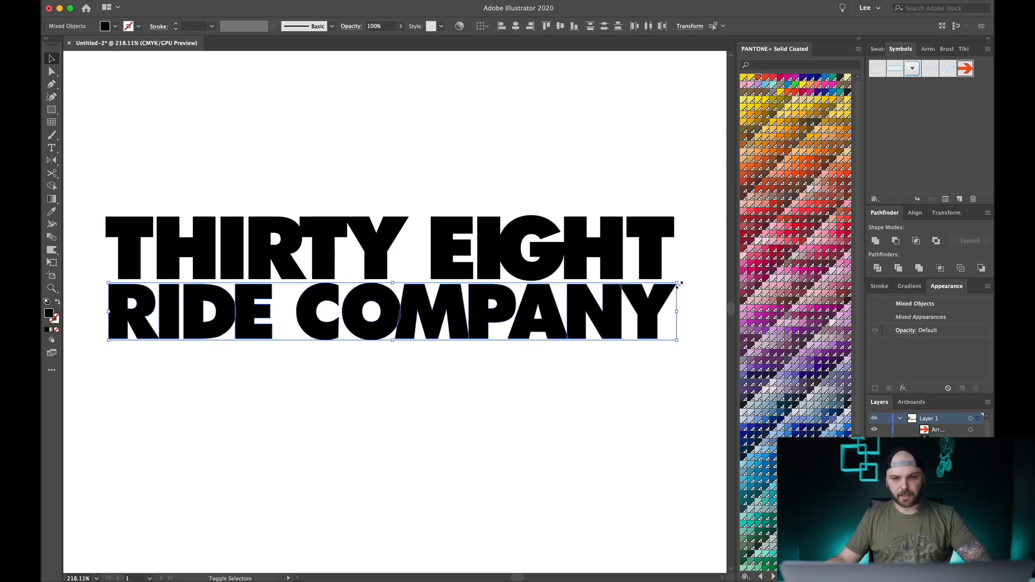
left_click_drag(679, 284, 663, 291)
left_click(546, 367)
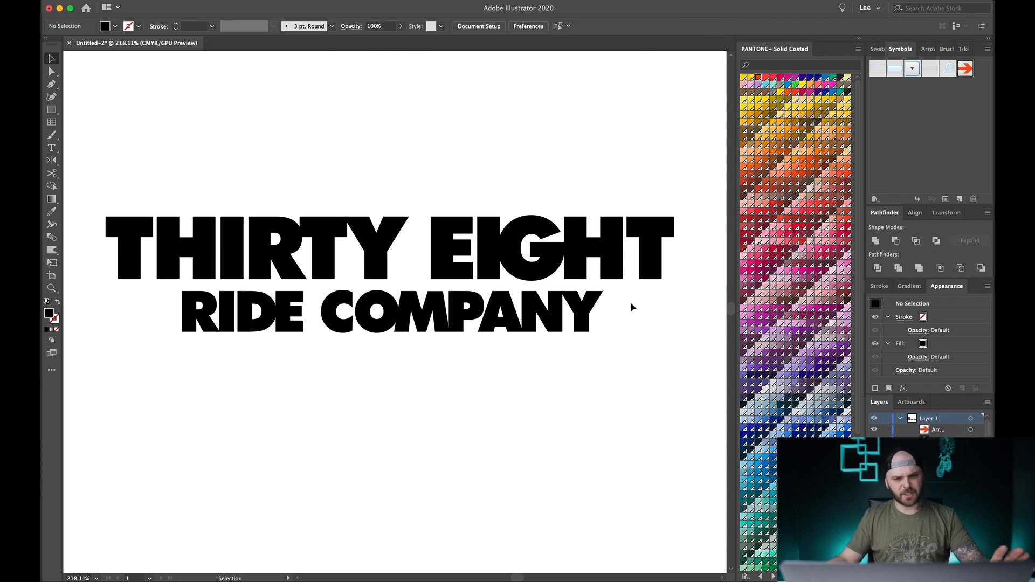
- Raise the first T of THIRTY and the last T of EIGHT together so their crossbars stand above the neighbouring letters
scroll(653, 231, "left", 1)
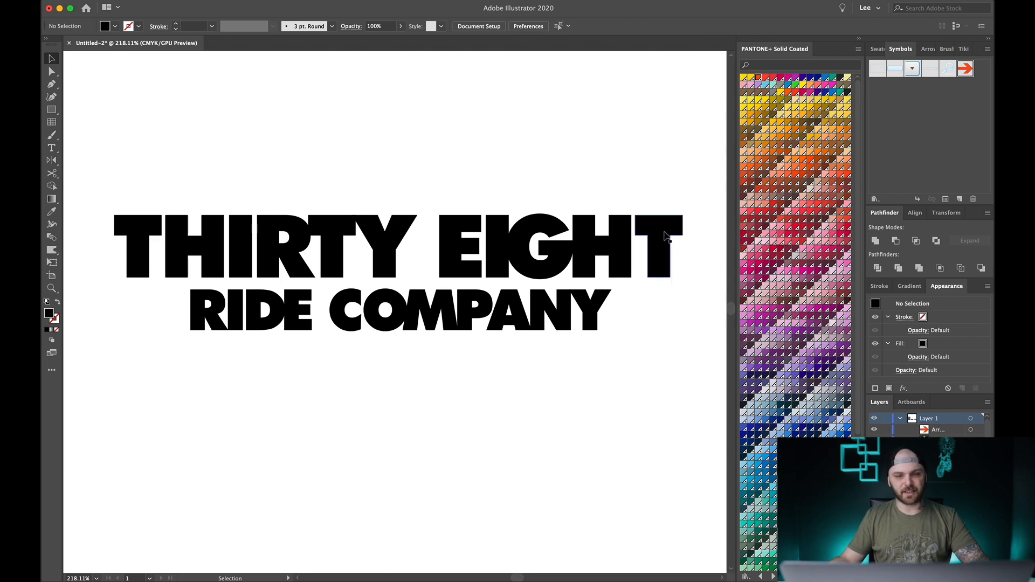
scroll(665, 235, "right", 1)
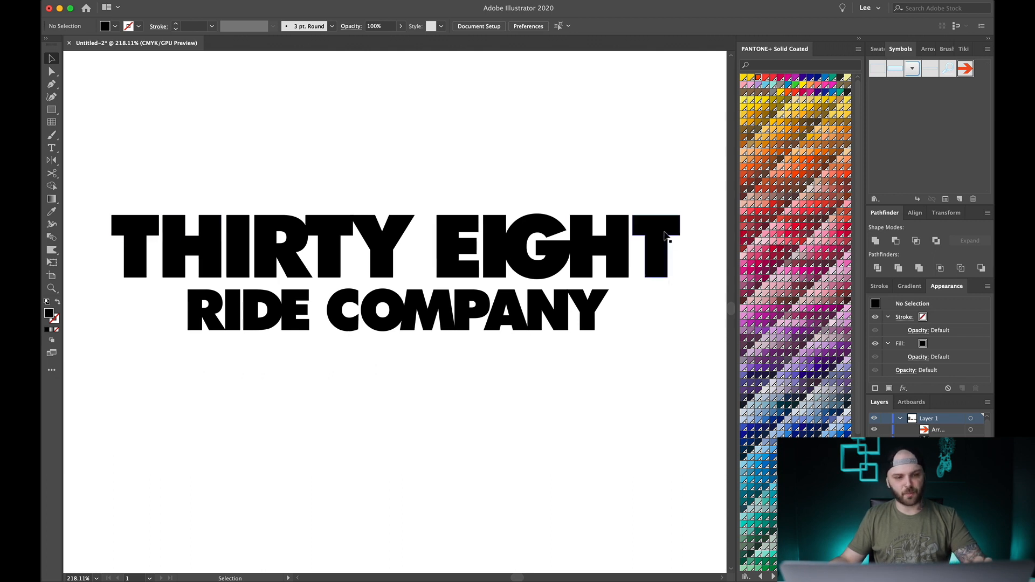
left_click(663, 237)
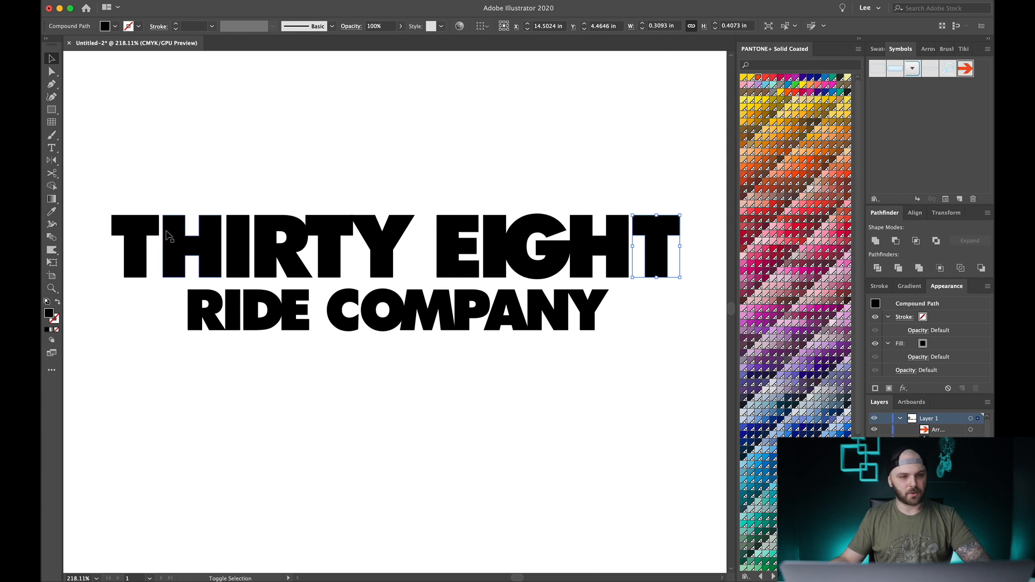
left_click(138, 234, "shift")
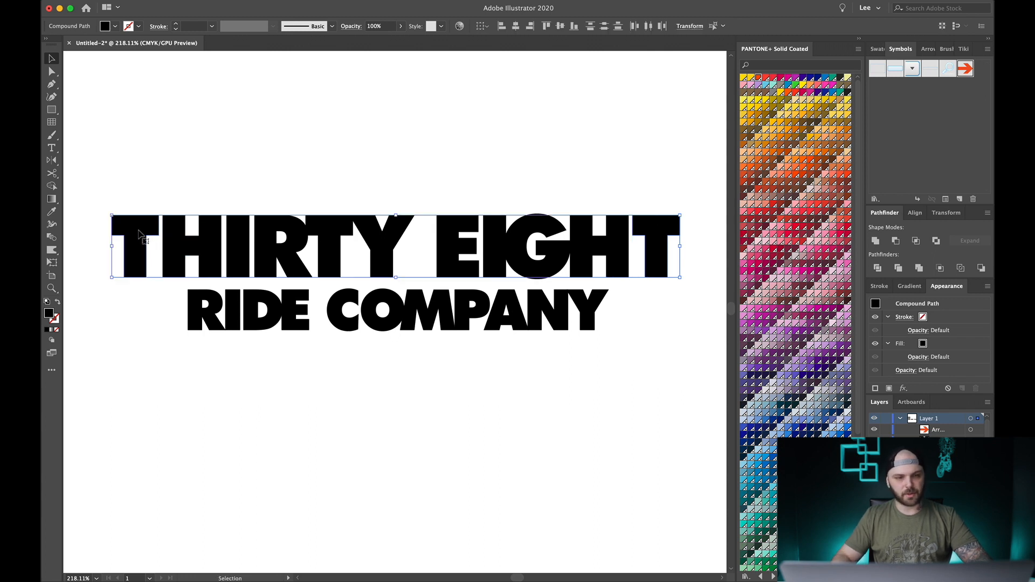
key("Up")
key("Up")
key("Up")
key("Up")
key("Up")
key("Up")
key("Up")
key("Up")
key("Up")
key("Up")
key("Up")
key("Up")
key("Up")
key("Up")
key("Up")
key("Up")
key("Up")
key("Up")
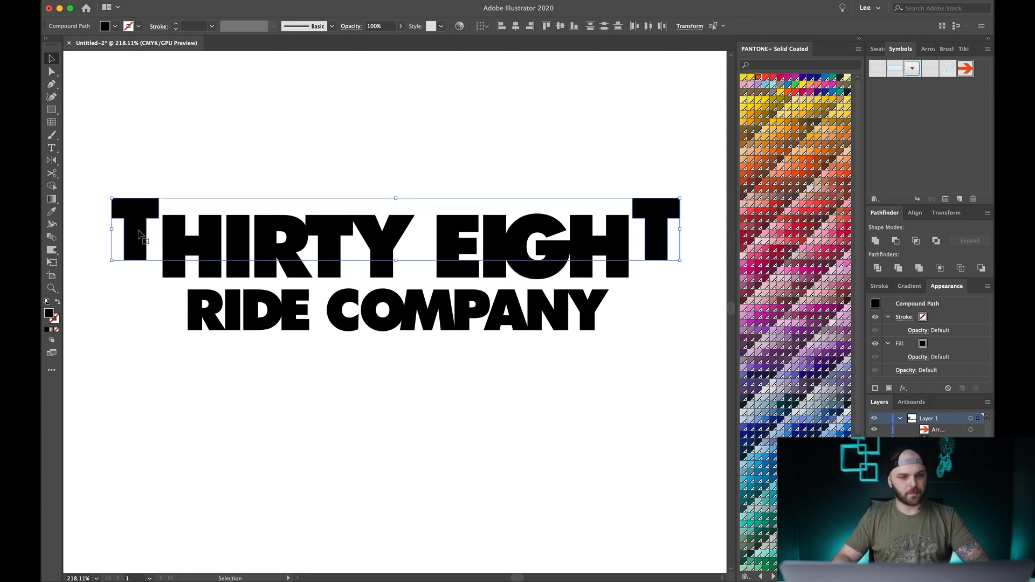
key("Up")
key("Up")
key("Up")
key("Up")
key("Up")
key("Up")
key("Up")
key("Up")
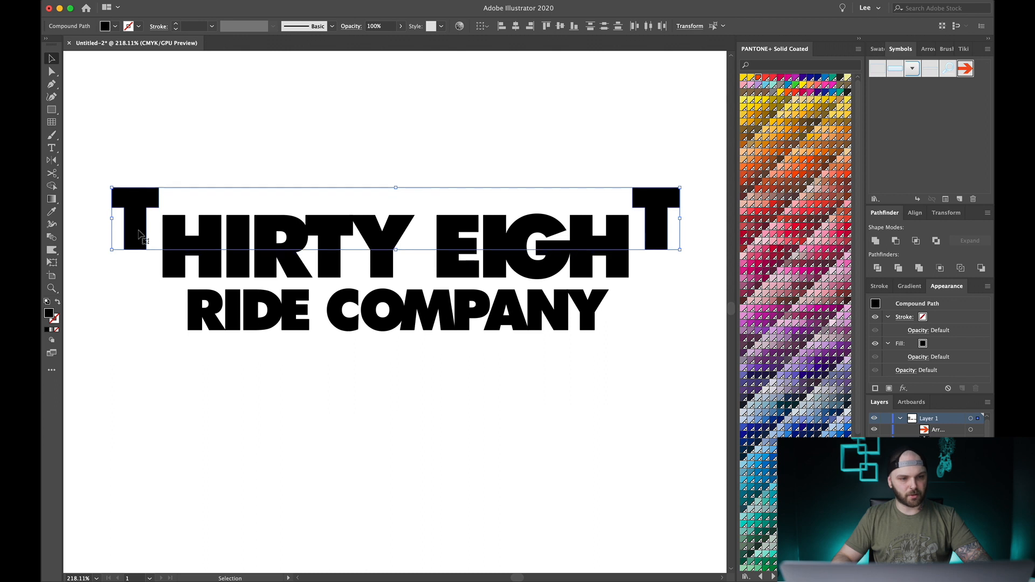
key("Down")
key("Down")
key("Down")
key("Down")
key("Up")
key("Up")
key("Down")
key("Down")
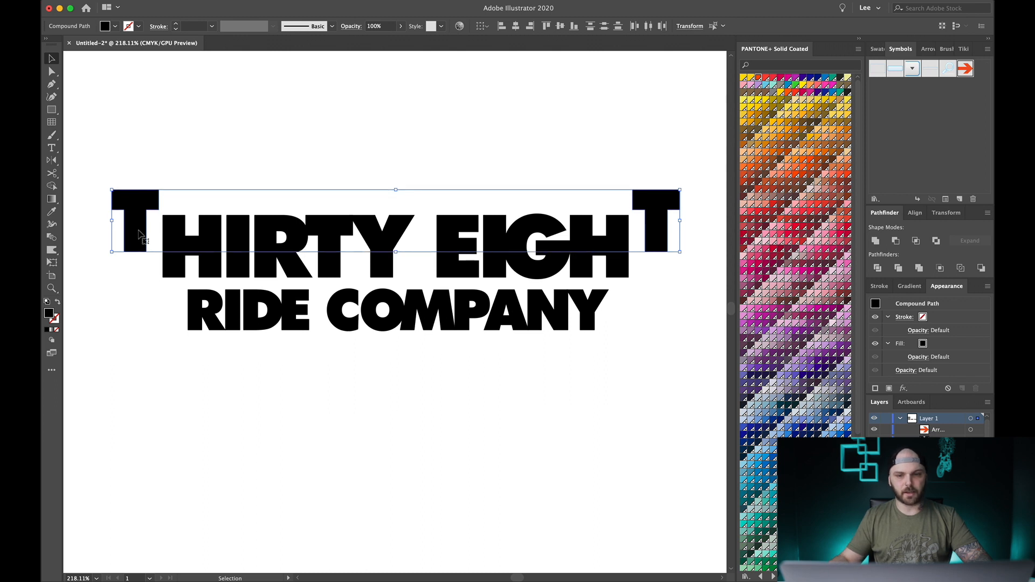
left_click(99, 298)
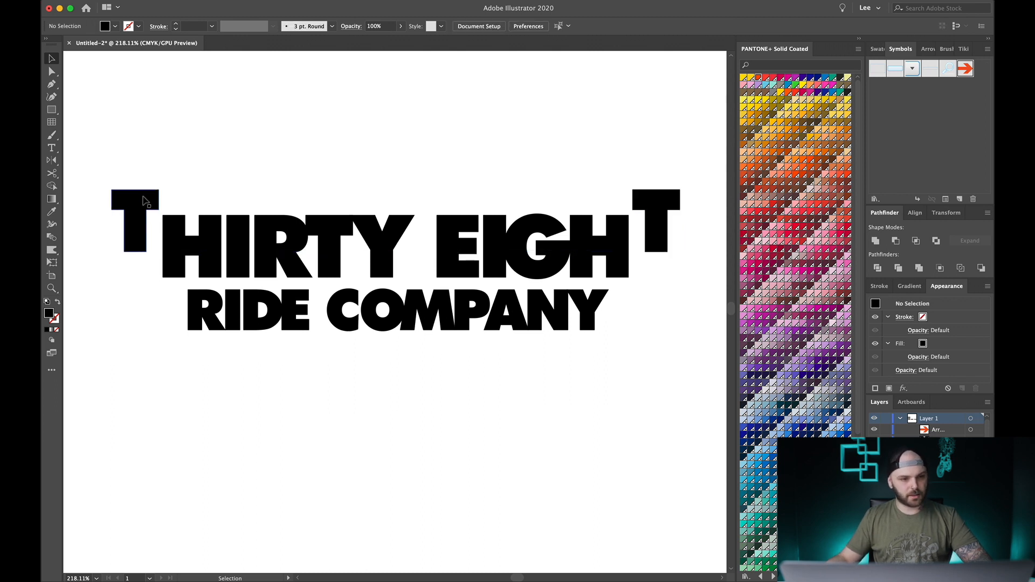
- Shift the raised first T inward so its crossbar overhangs the edge of the neighbouring H in THIRTY
left_click(141, 200)
key("Right")
key("Right")
key("Right")
key("Right")
key("Right")
key("Right")
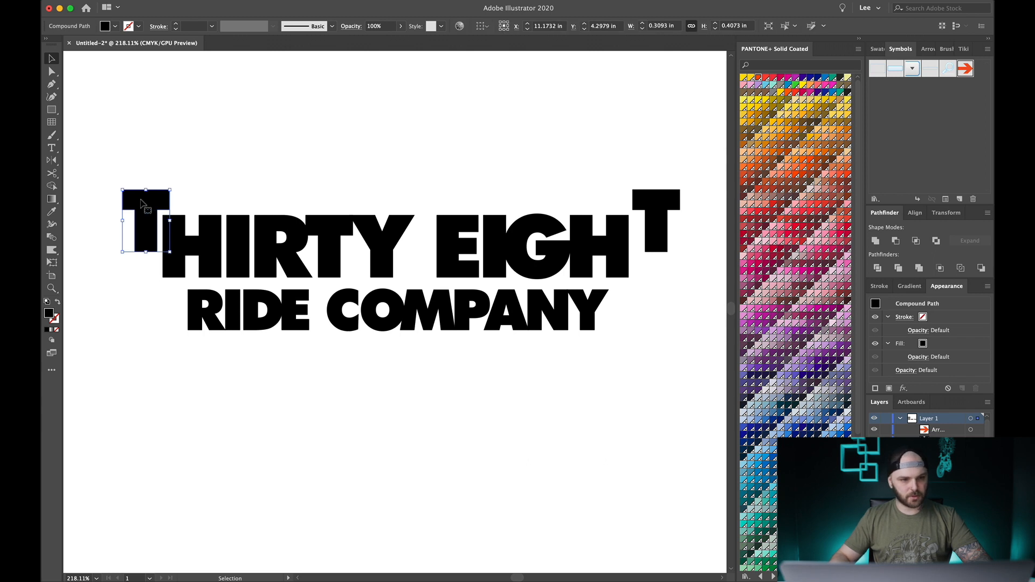
- Shift the raised last T of EIGHT inward so its crossbar overhangs the edge of the neighbouring H
left_click(663, 199)
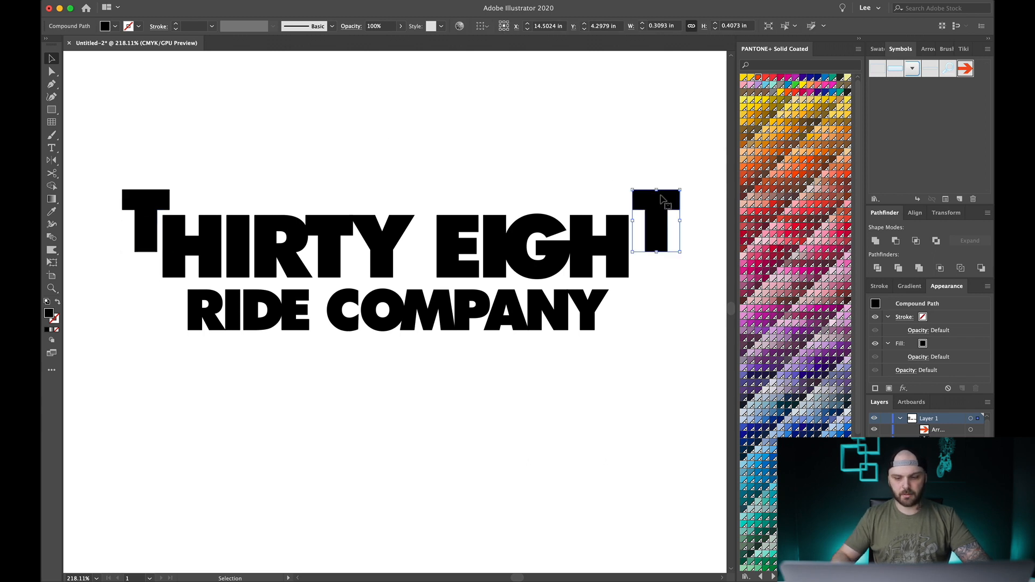
key("Left")
key("Left")
key("Left")
key("Left")
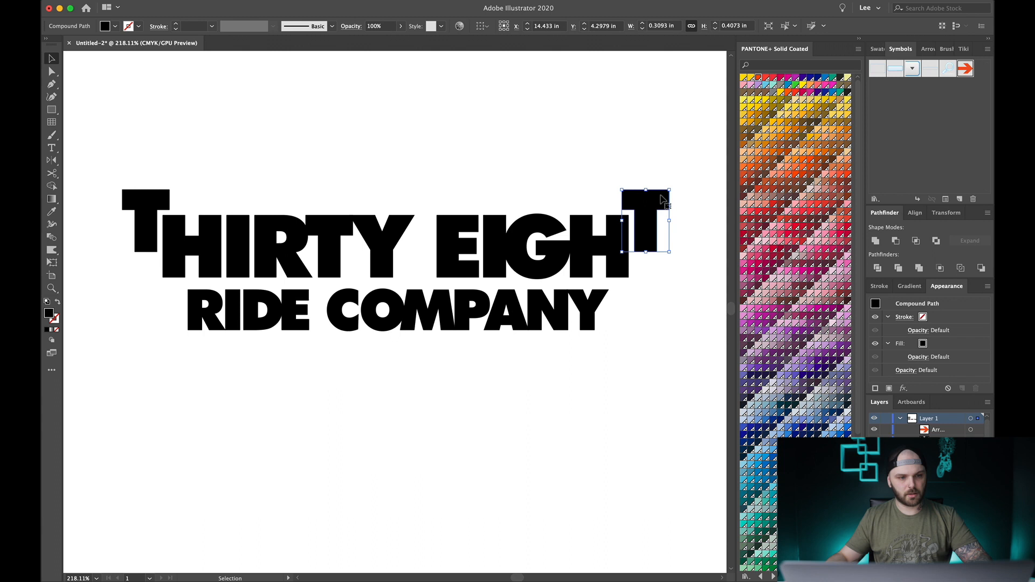
left_click(422, 151)
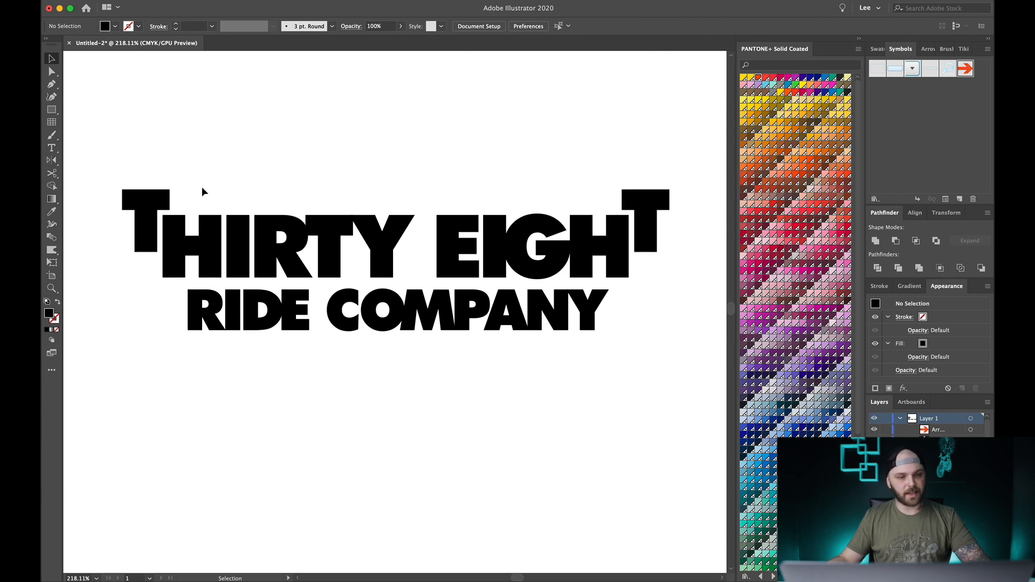
- Stretch the first T's crossbar across the whole line until it overlaps the last T's crossbar
left_click(161, 200)
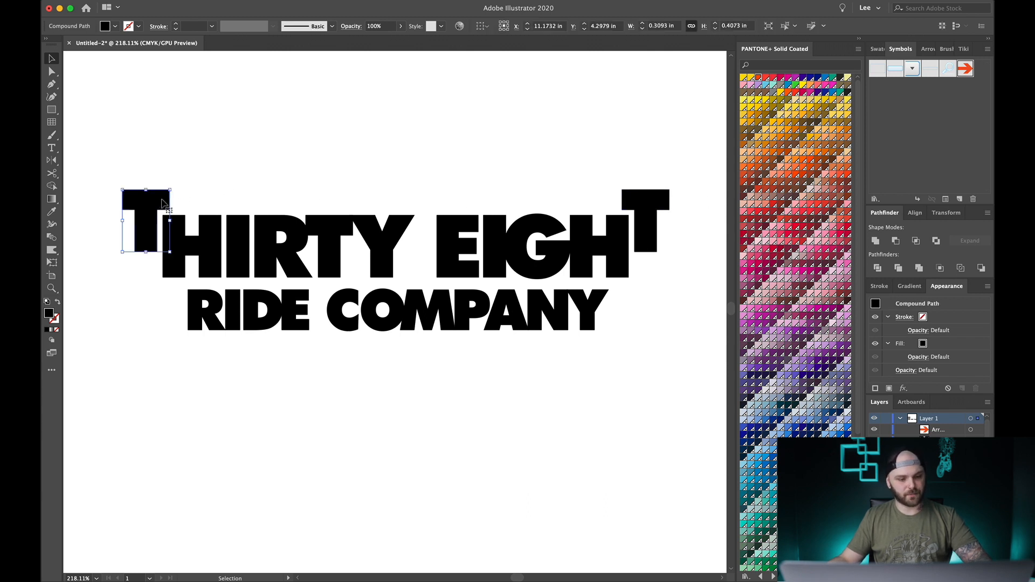
key("a")
left_click(221, 168)
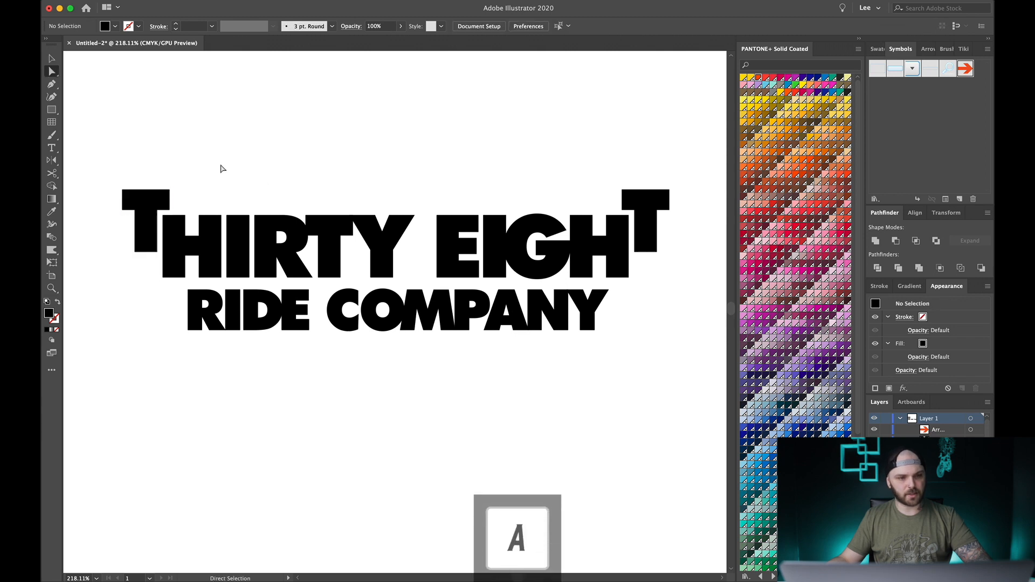
left_click_drag(178, 215, 641, 199)
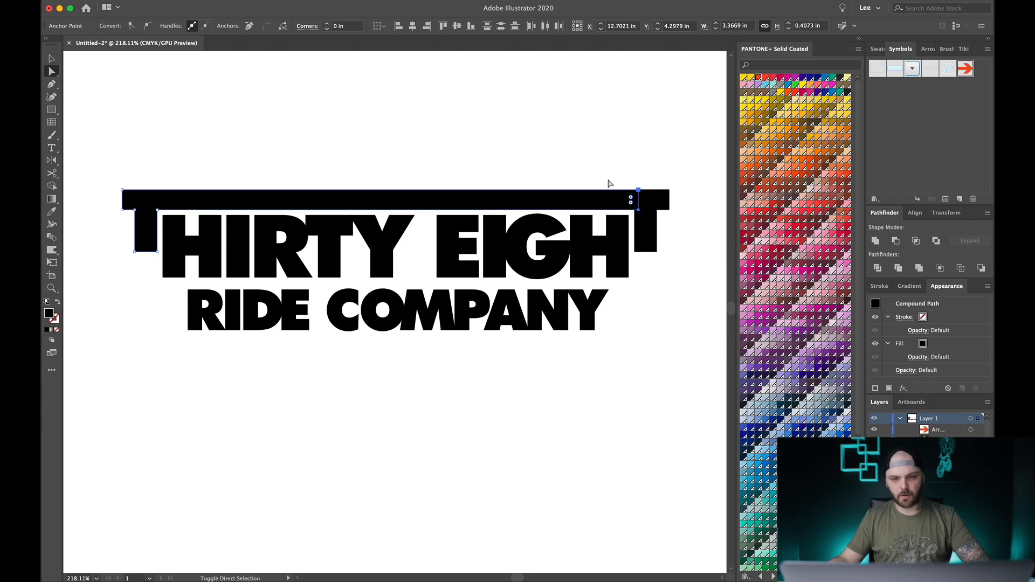
left_click(563, 167)
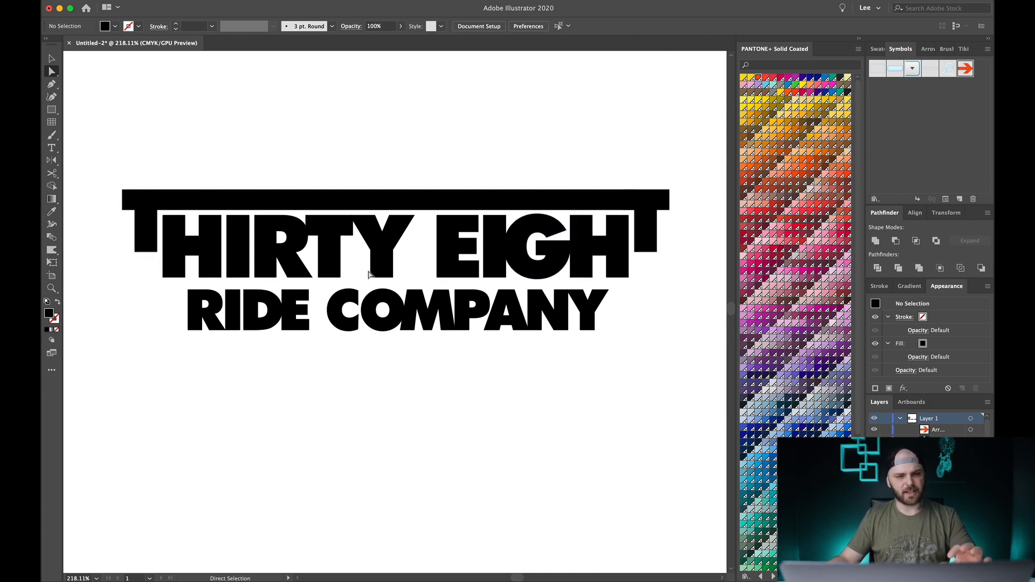
- Draw a spacer rectangle about 0.034 by 0.147 in filling the gap between H and I in THIRTY, and fill it magenta
scroll(221, 256, "up", 3)
scroll(221, 256, "up", 5)
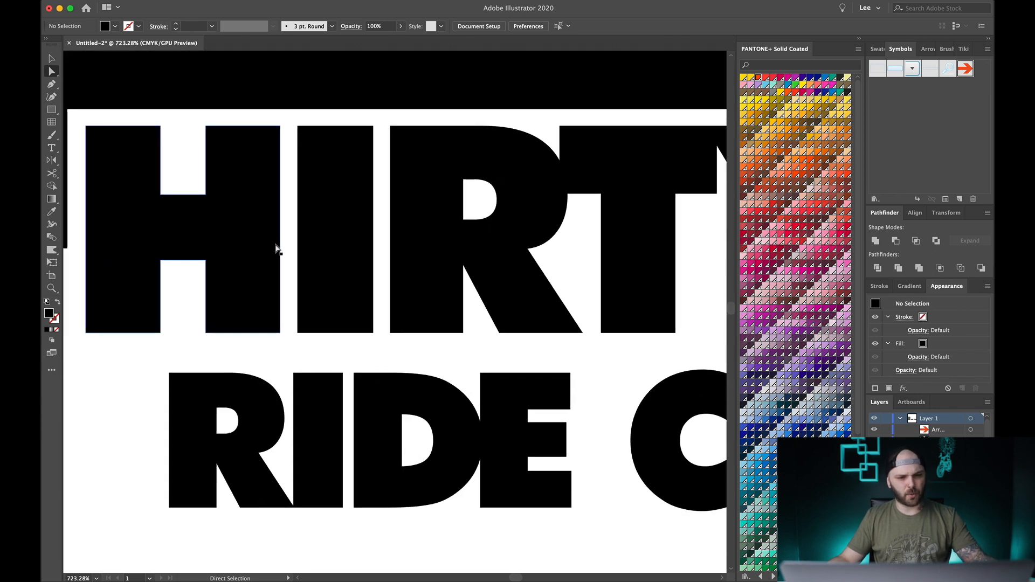
scroll(277, 247, "left", 3)
scroll(277, 248, "up", 2)
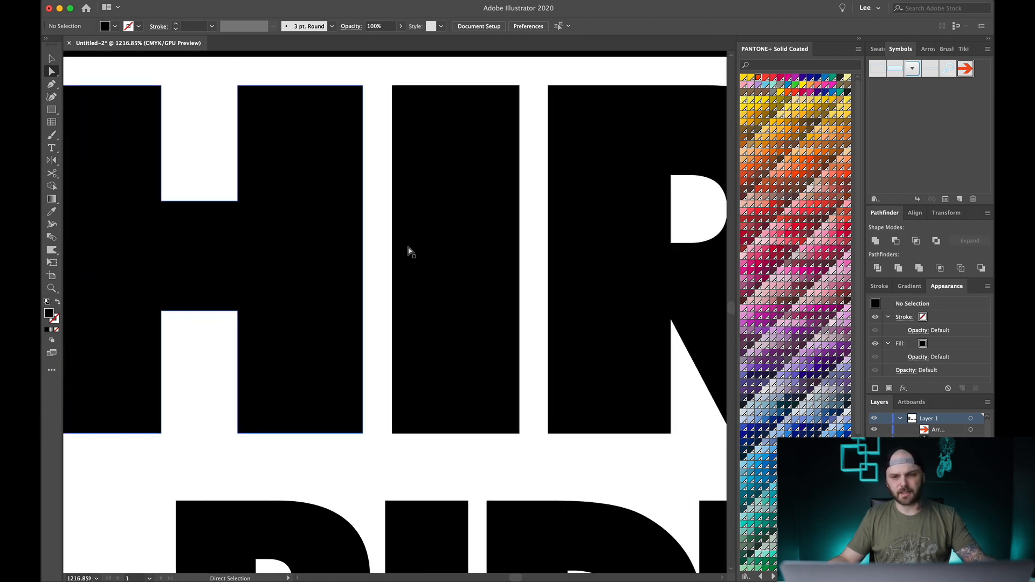
key("m")
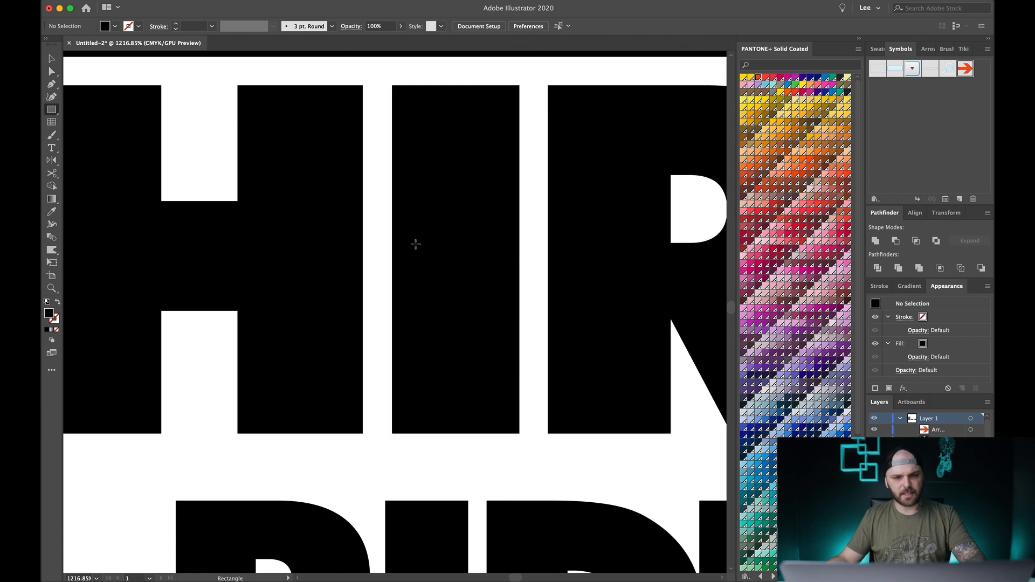
left_click_drag(365, 191, 393, 317)
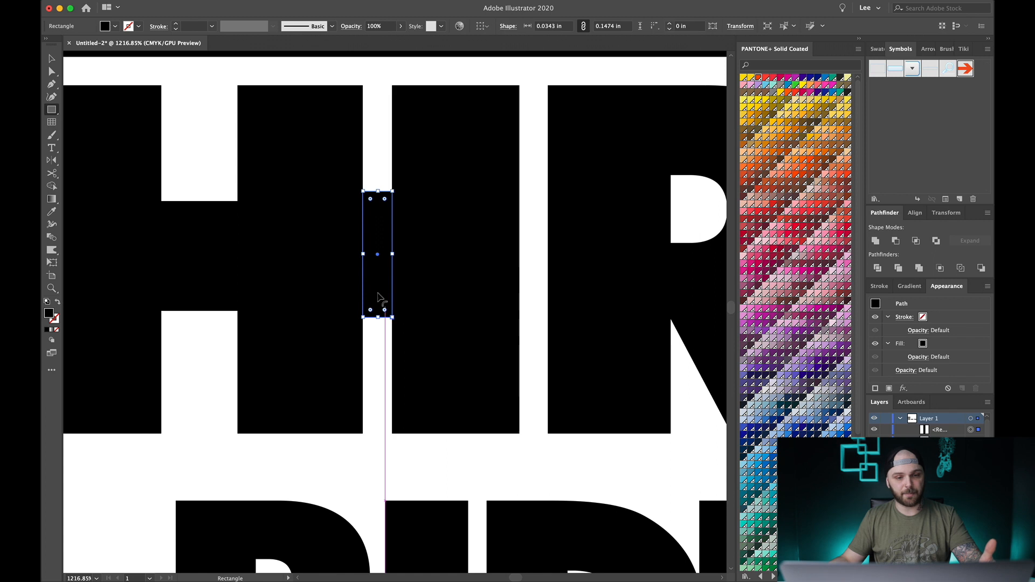
left_click(802, 271)
key("v")
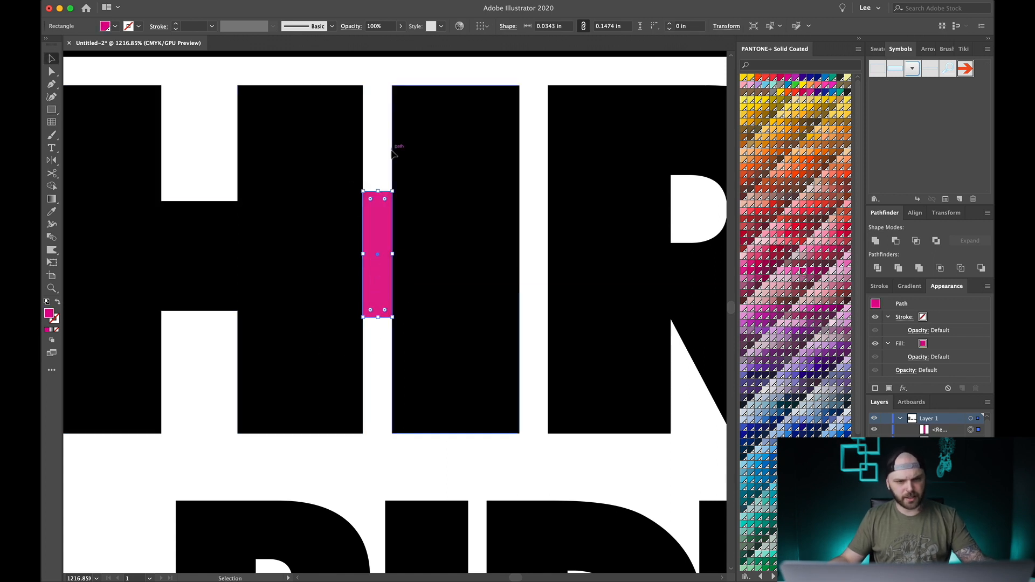
- Place the magenta spacer against the first H and nudge the extended T until its stem meets the spacer
scroll(335, 286, "down", 1)
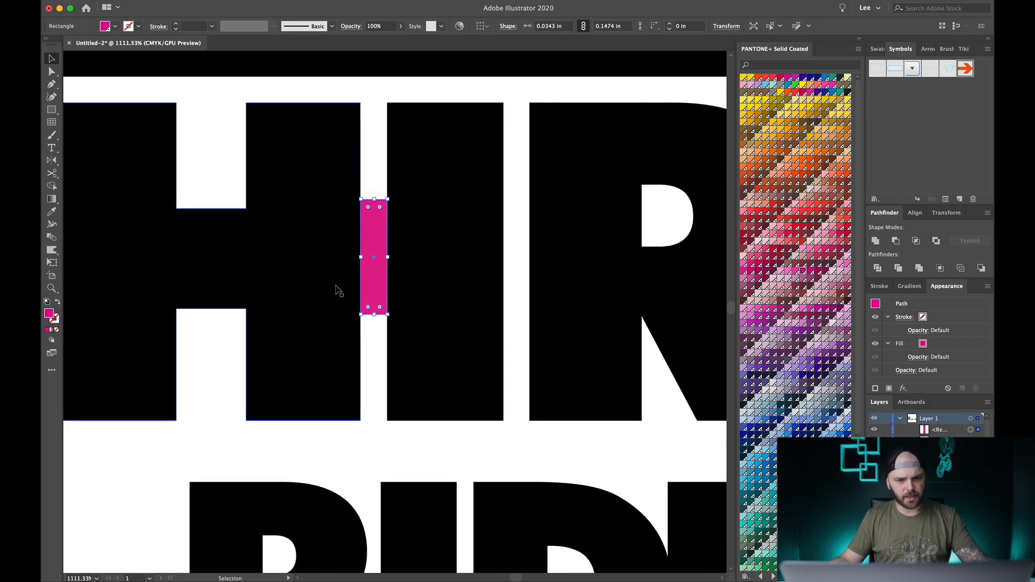
scroll(339, 286, "left", 4)
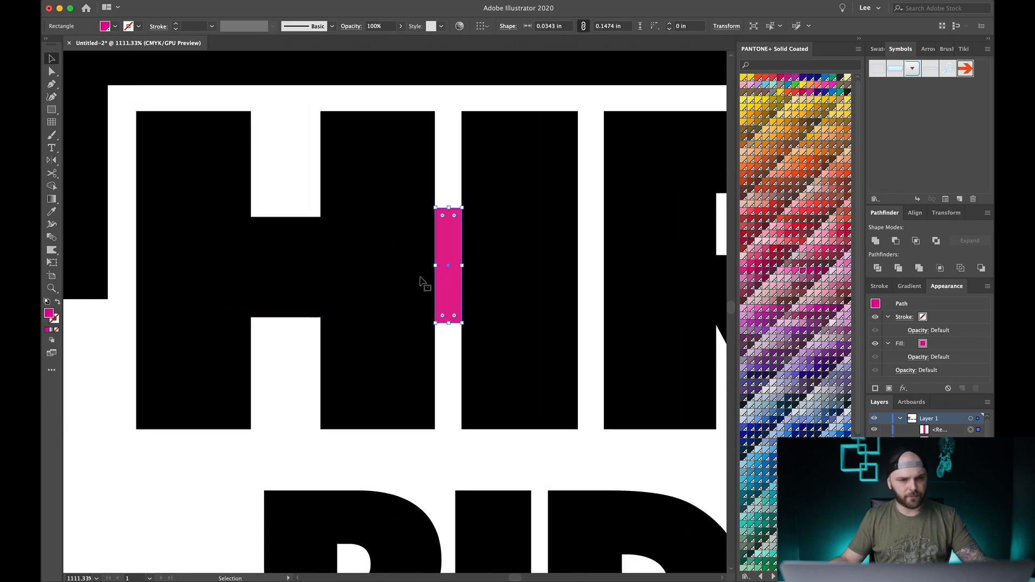
left_click_drag(451, 283, 129, 231)
scroll(129, 232, "up", 5)
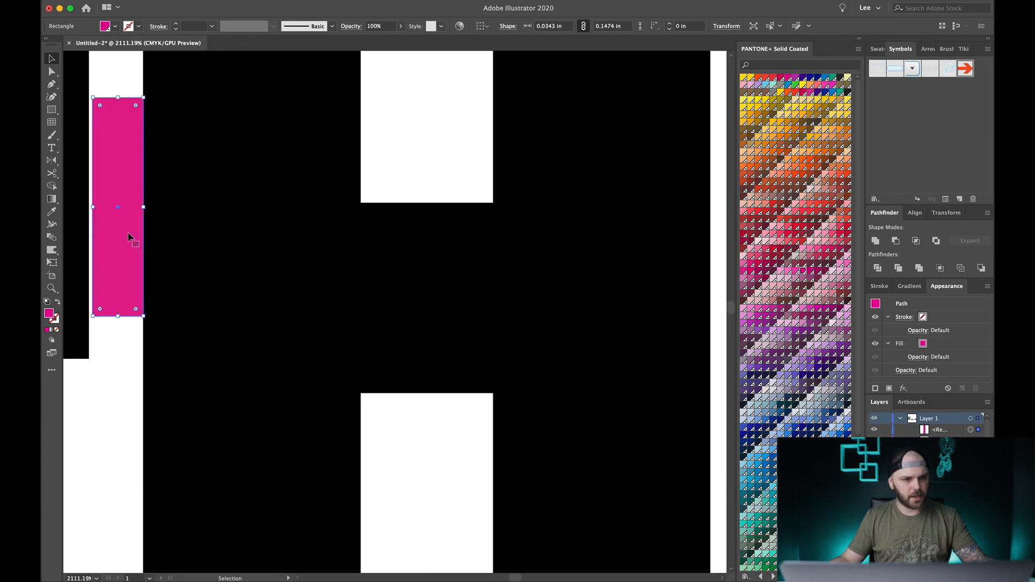
scroll(128, 233, "up", 2)
scroll(140, 235, "left", 4)
scroll(189, 237, "left", 1)
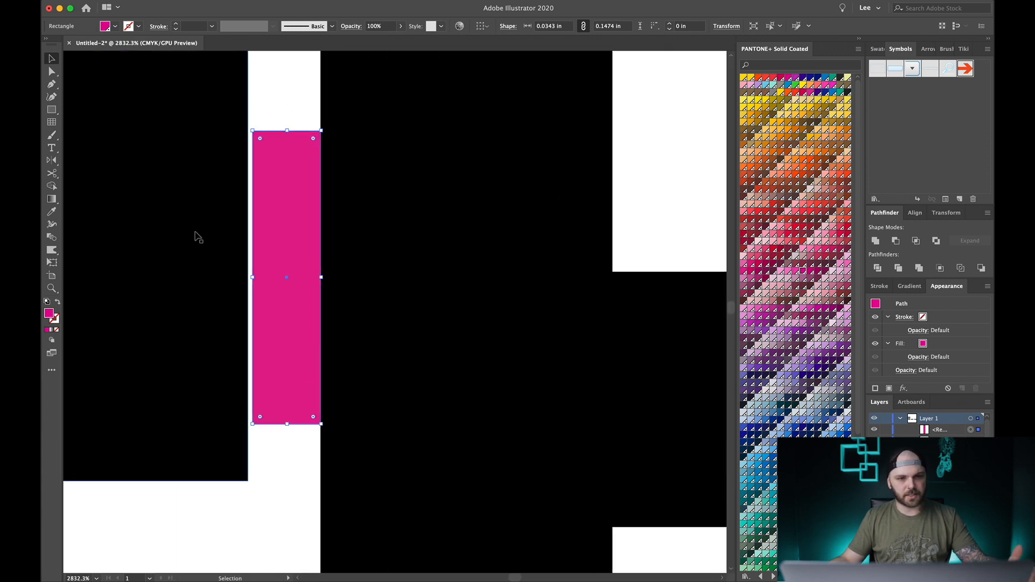
left_click_drag(187, 233, 190, 232)
scroll(233, 231, "down", 6)
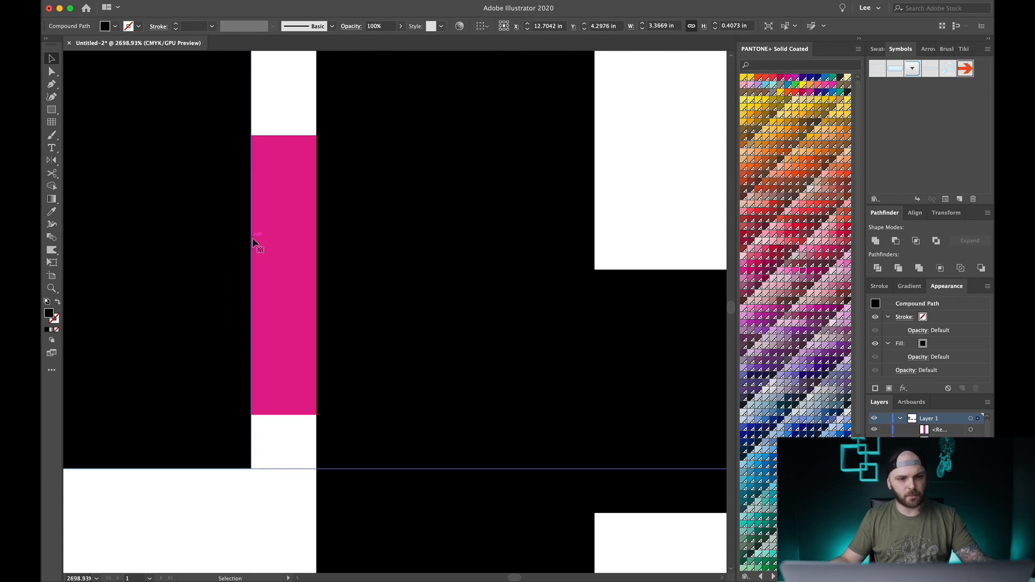
- Move the magenta spacer between I and R in THIRTY and nudge the R to match its width
left_click_drag(263, 270, 552, 277)
scroll(551, 278, "up", 5)
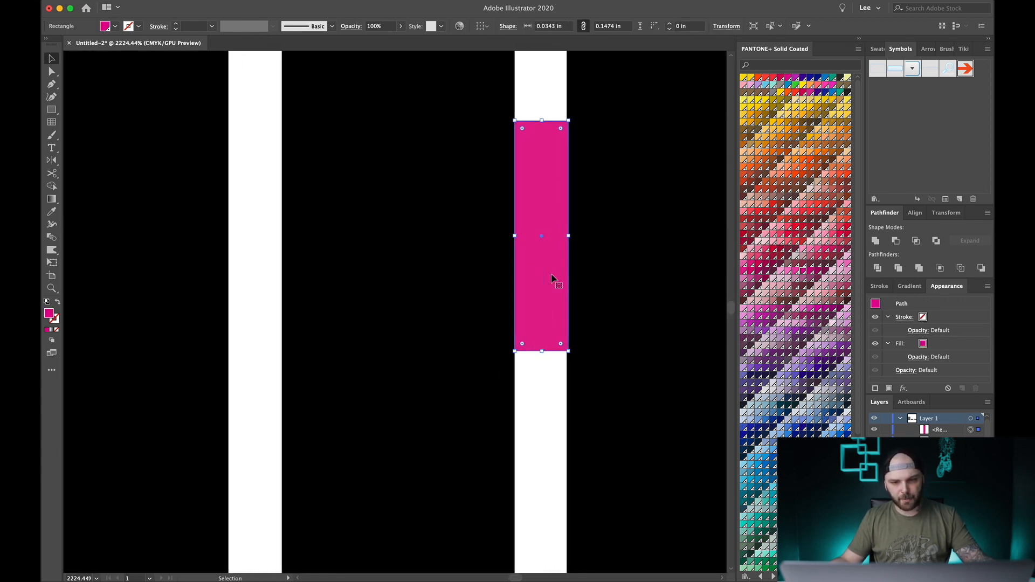
left_click(428, 362)
scroll(428, 364, "up", 1)
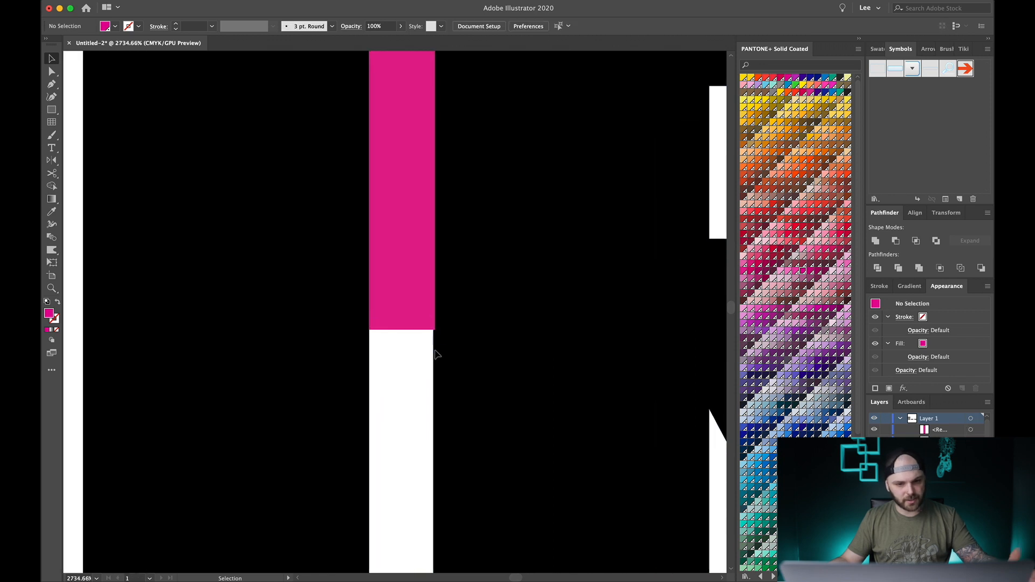
left_click_drag(453, 353, 455, 353)
scroll(397, 355, "down", 5)
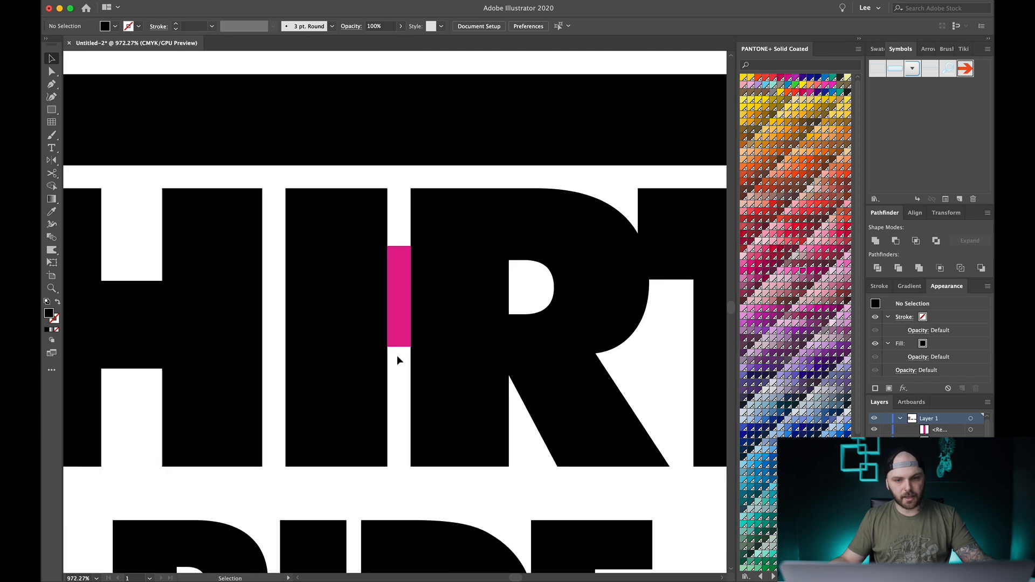
- Carry the magenta spacer along THIRTY EIGHT to the gap between E and I, and adjust the letter spacing to match
scroll(376, 345, "down", 2)
left_click_drag(315, 333, 582, 362)
scroll(582, 362, "right", 5)
left_click_drag(344, 363, 542, 374)
scroll(542, 375, "right", 5)
scroll(312, 447, "up", 3)
left_click_drag(305, 335, 558, 364)
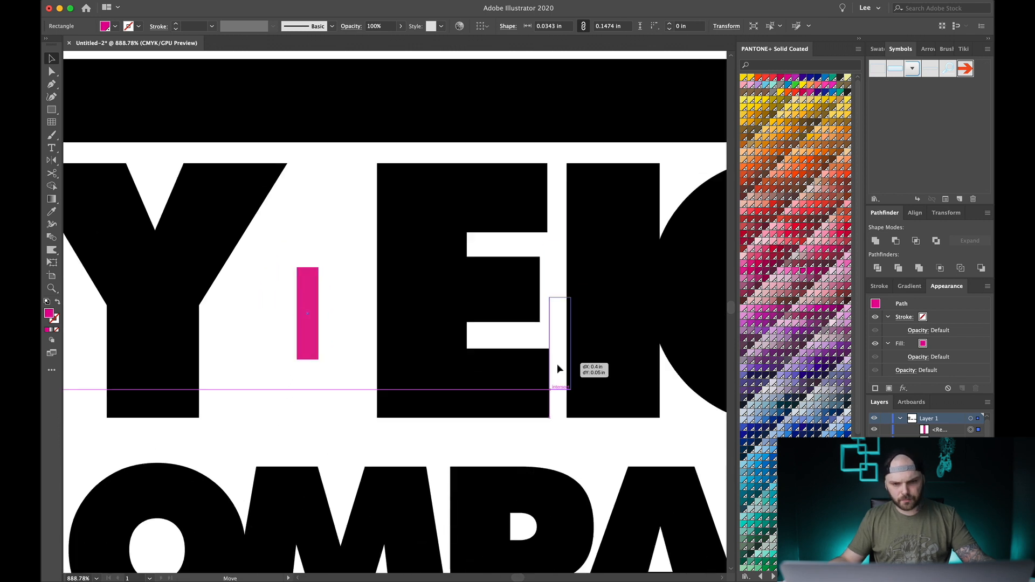
scroll(558, 363, "up", 3)
left_click_drag(287, 391, 293, 391)
- Bring the magenta spacer down to the RIDE line to gauge its gaps and position
scroll(293, 391, "right", 5)
left_click_drag(520, 261, 99, 340)
scroll(527, 261, "down", 3)
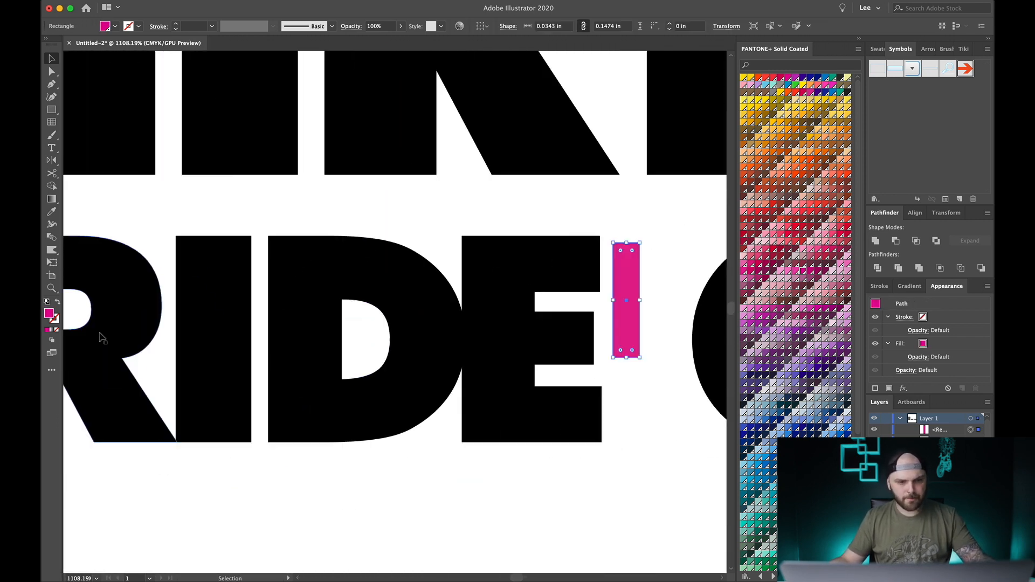
left_click_drag(626, 300, 142, 461)
- Set up a green horizontal spacer and use it to even the vertical gap between the long crossbar and the letters
left_click(795, 85)
left_click_drag(275, 548, 271, 377)
scroll(270, 376, "up", 5)
left_click(429, 87)
scroll(429, 87, "down", 5)
left_click_drag(330, 175, 615, 178)
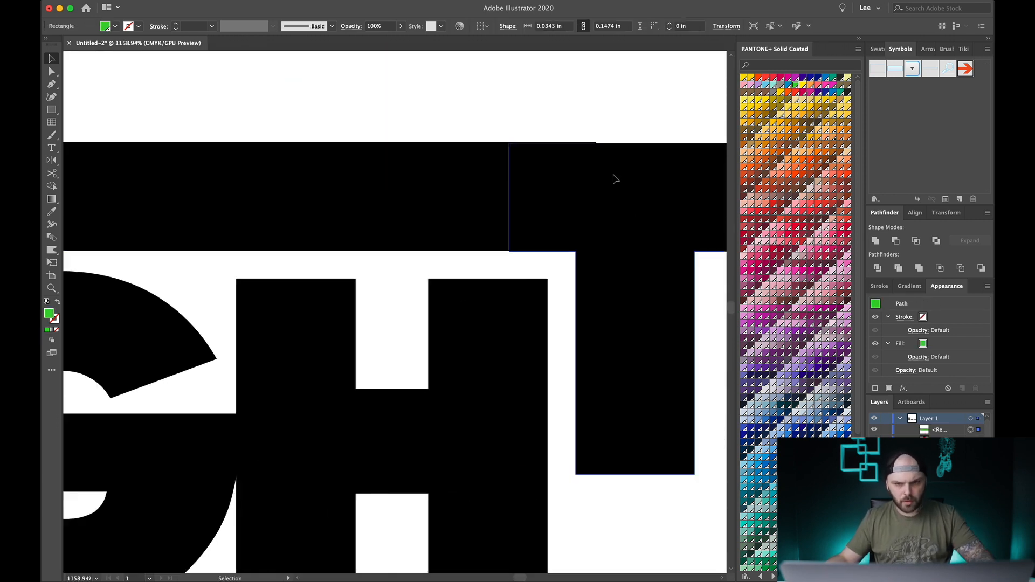
- Align RIDE COMPANY's left edge with the first H, tighten its gap beneath THIRTY EIGHT, and park the spacers below the wordmark
scroll(614, 178, "down", 5)
left_click_drag(539, 526, 326, 210)
left_click_drag(723, 356, 388, 278)
scroll(572, 267, "up", 10)
left_click_drag(476, 232, 476, 231)
scroll(519, 181, "down", 10)
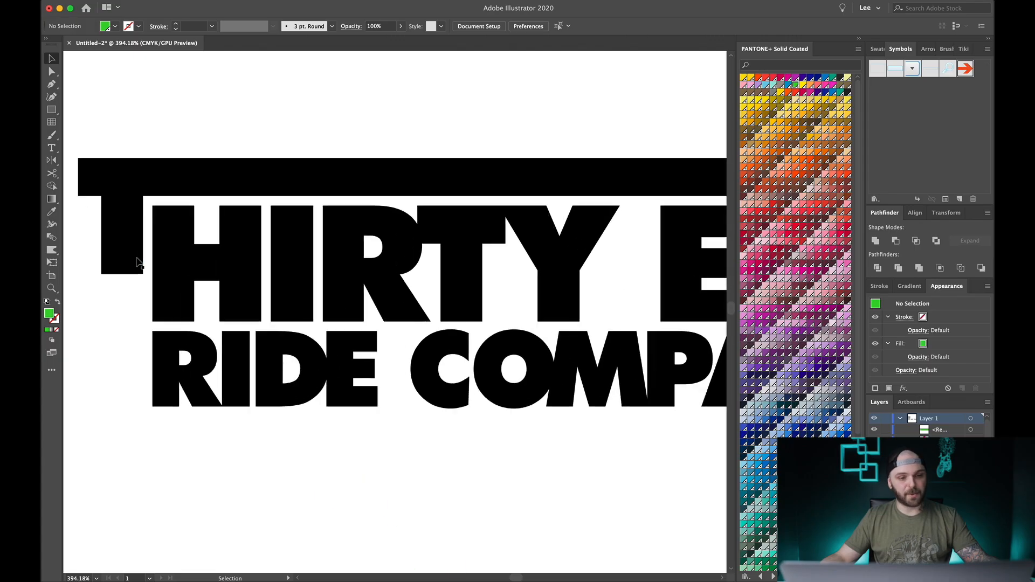
scroll(148, 261, "up", 3)
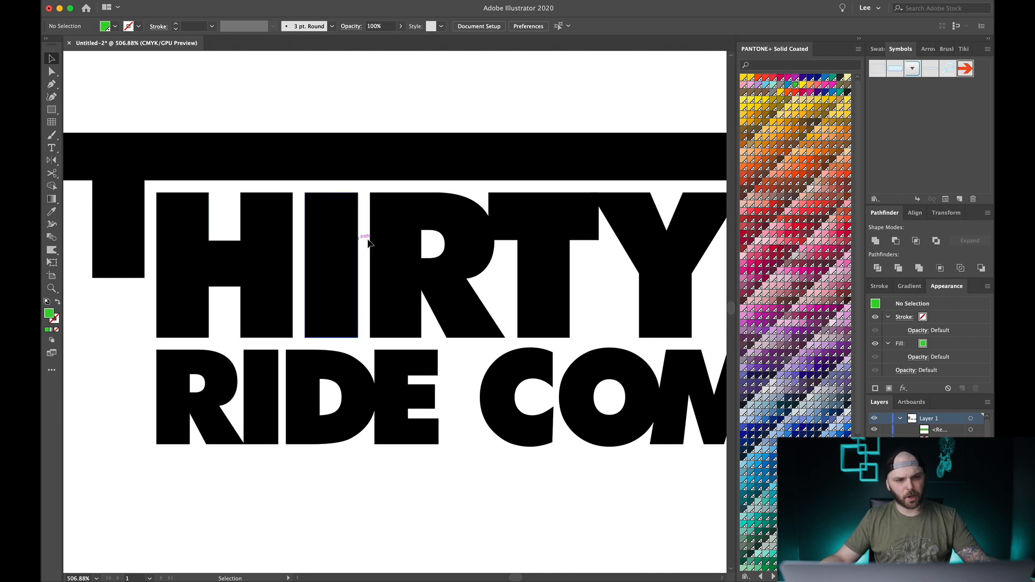
scroll(368, 244, "down", 5)
scroll(489, 268, "up", 3)
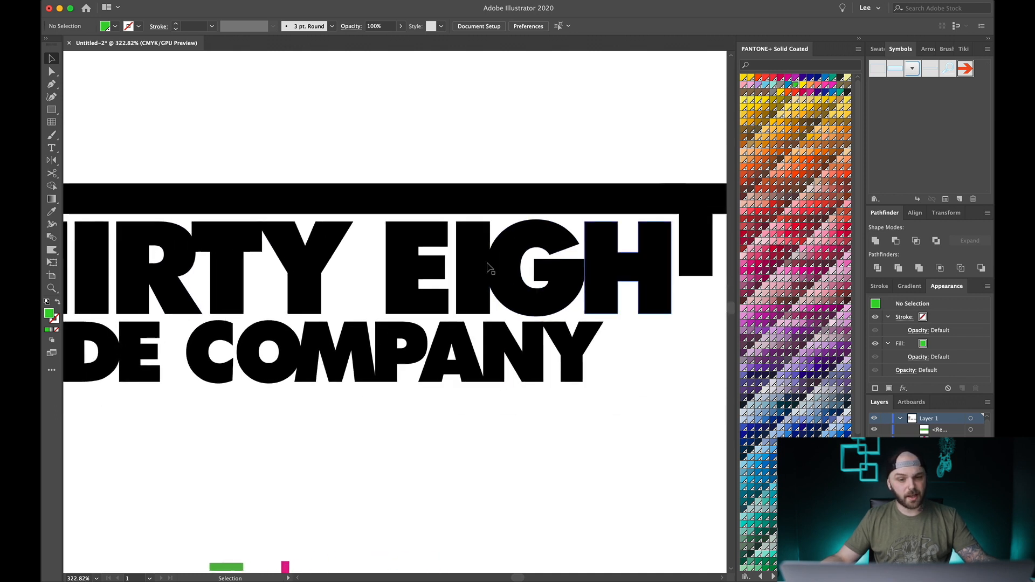
- Examine the letter gaps and alignment of the THIRTY EIGHT and RIDE COMPANY lines up close and as a whole
scroll(489, 268, "left", 10)
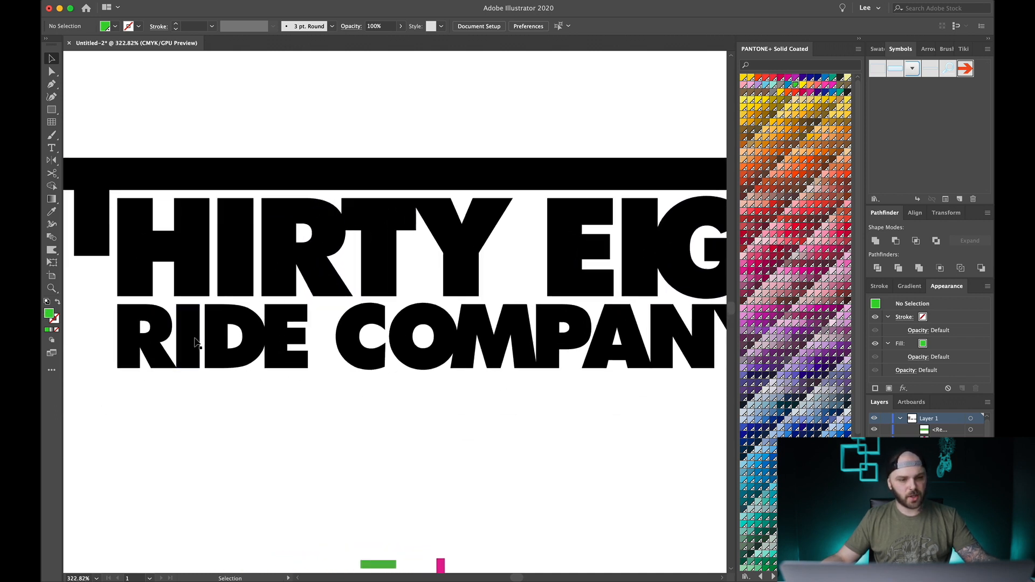
scroll(197, 344, "up", 4)
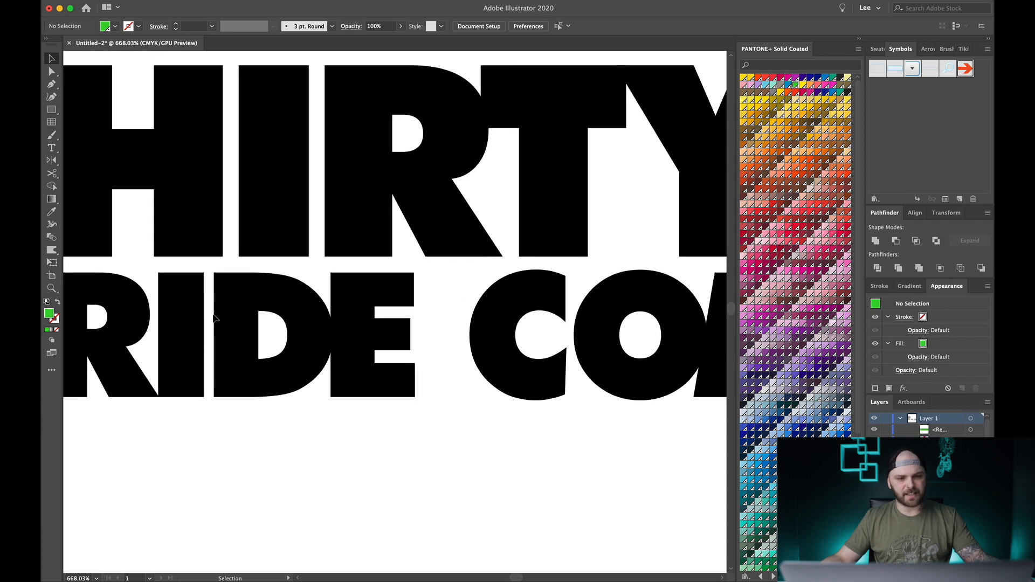
scroll(215, 318, "left", 3)
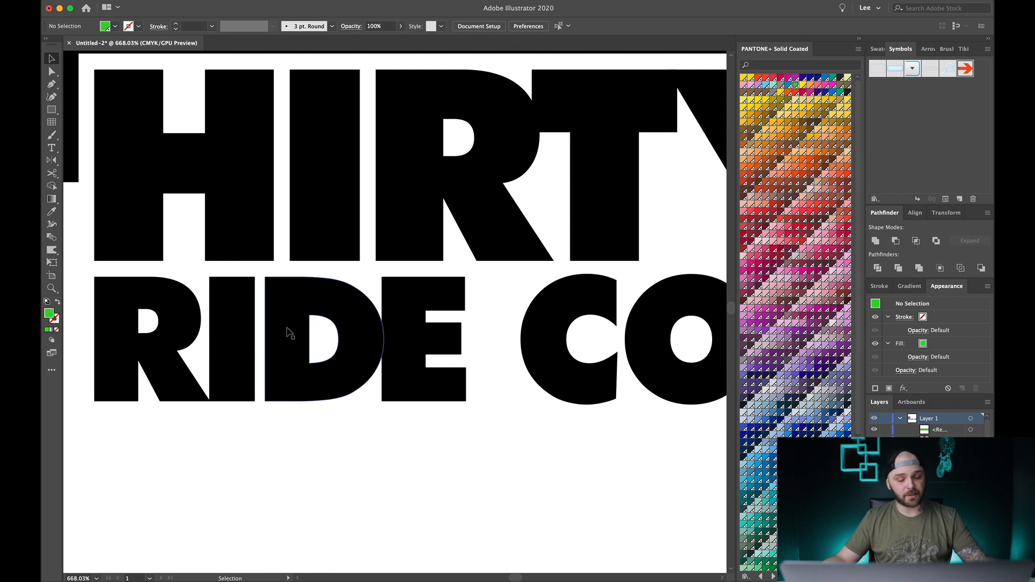
scroll(290, 335, "down", 5)
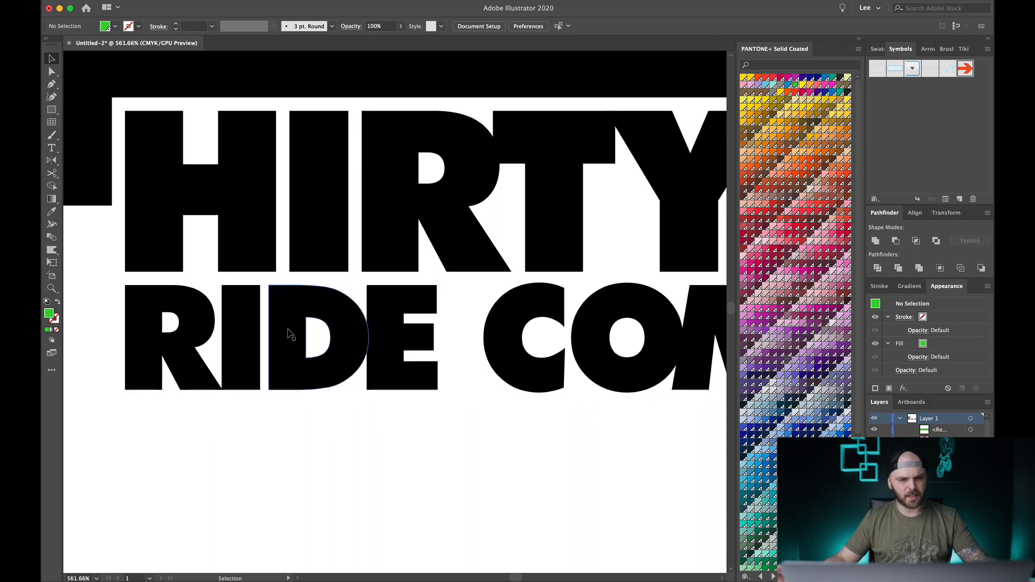
scroll(287, 333, "right", 3)
scroll(287, 333, "up", 1)
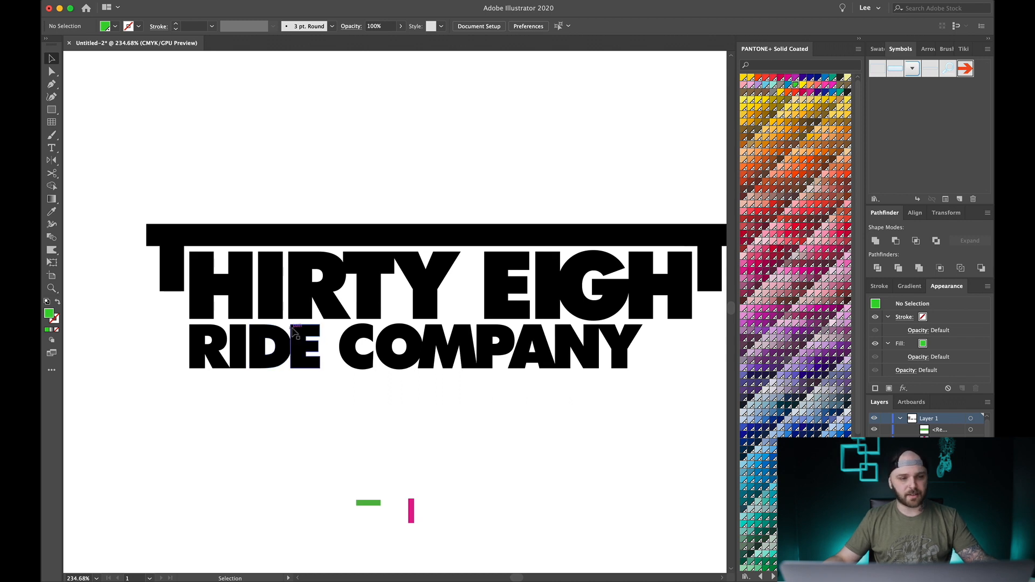
scroll(280, 331, "right", 3)
scroll(280, 331, "up", 1)
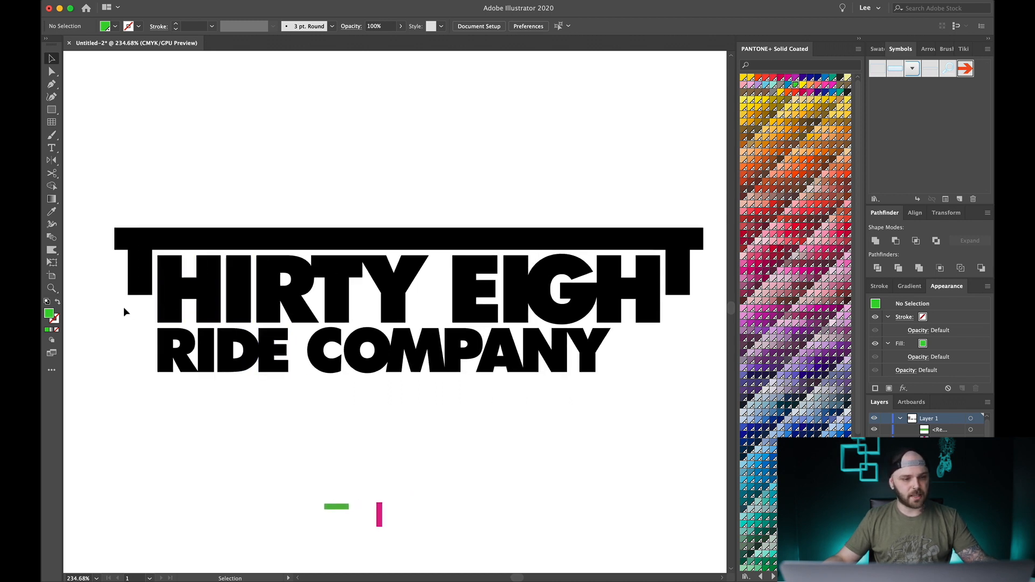
- Lengthen the stems of both outer Ts down to the baseline of RIDE COMPANY
key("a")
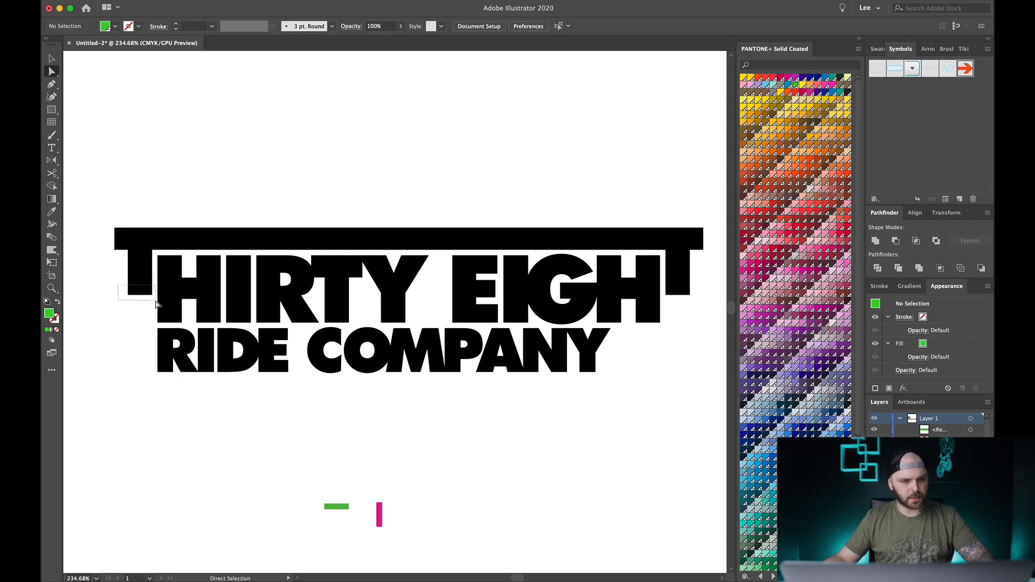
left_click_drag(155, 303, 139, 372)
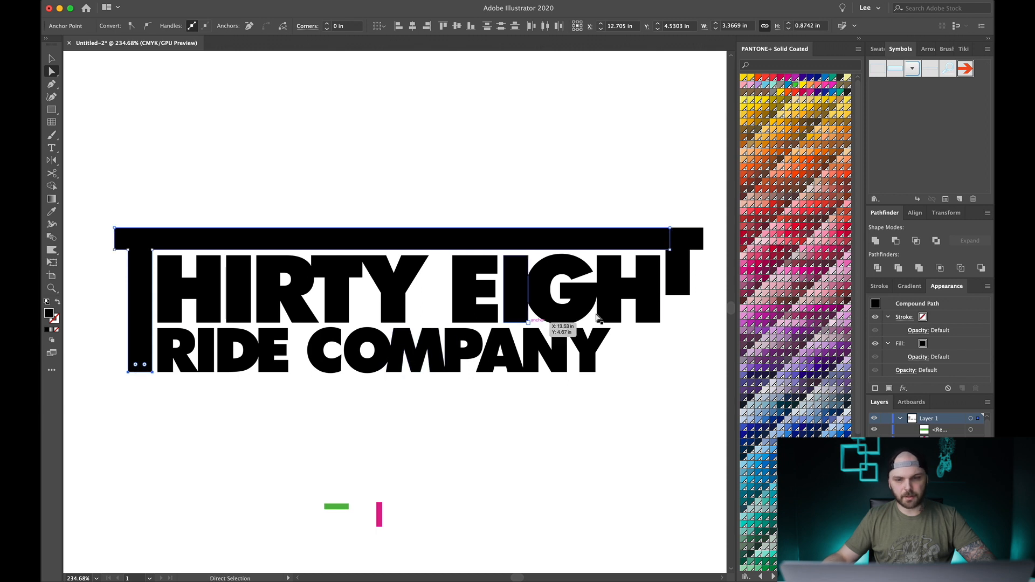
left_click(709, 296)
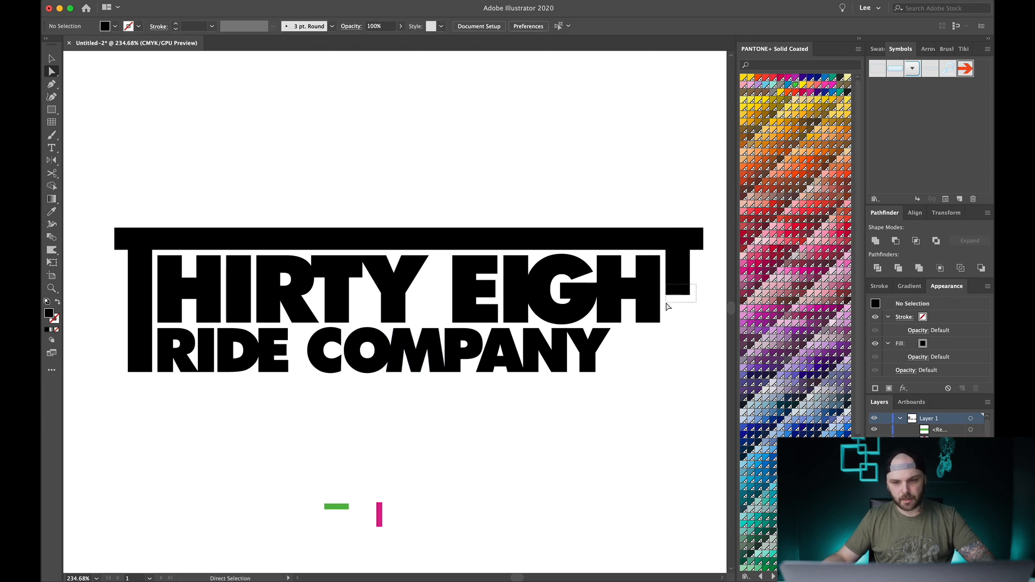
left_click_drag(667, 306, 672, 370)
left_click(703, 293)
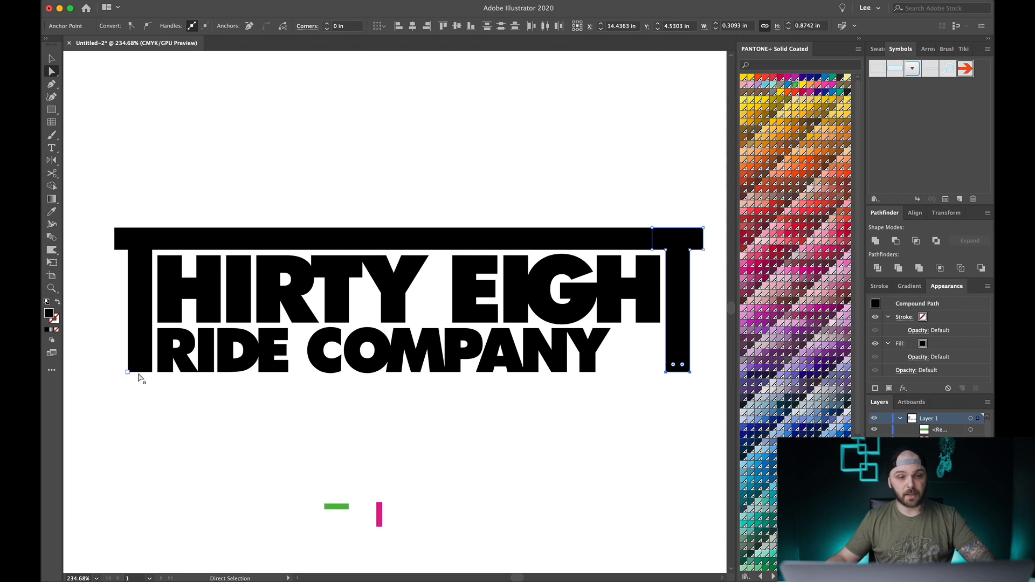
- Check the Smart Guides setting among the view options and deselect the artwork
left_click(290, 2)
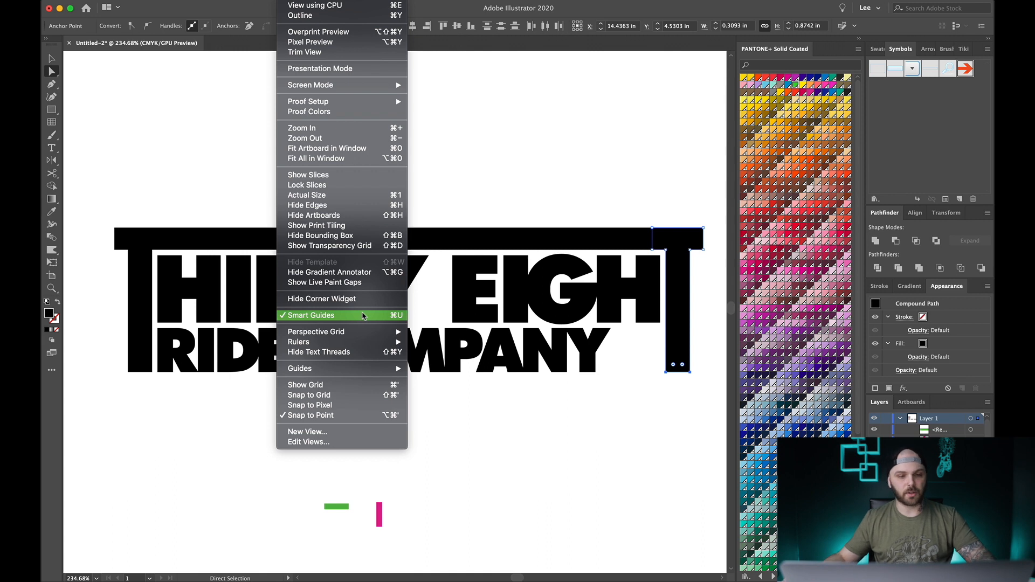
left_click(241, 159)
left_click(393, 208)
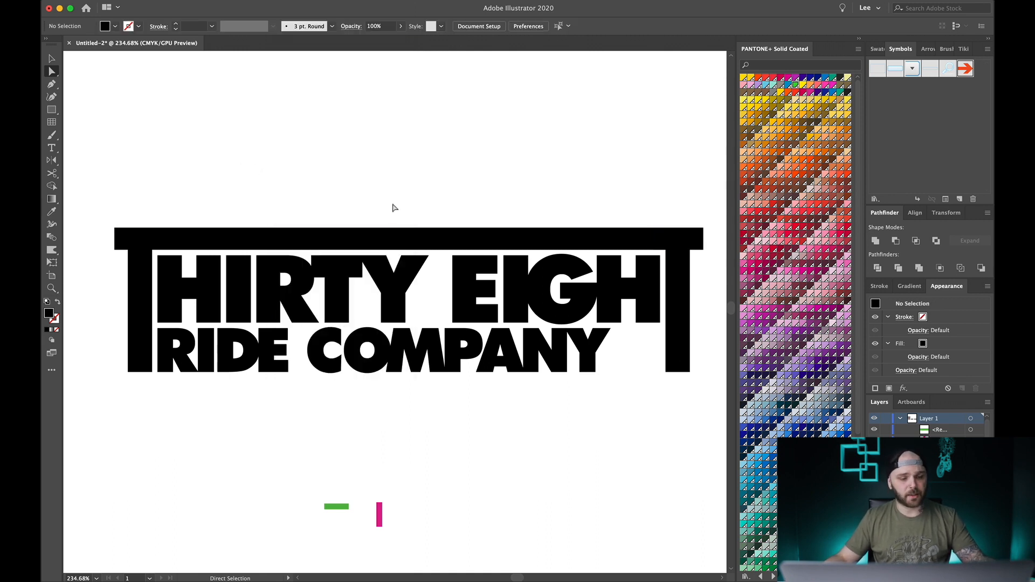
- Scale RIDE COMPANY proportionally to about 3.05 in wide so it ends flush with the last H of THIRTY EIGHT
scroll(334, 240, "down", 1)
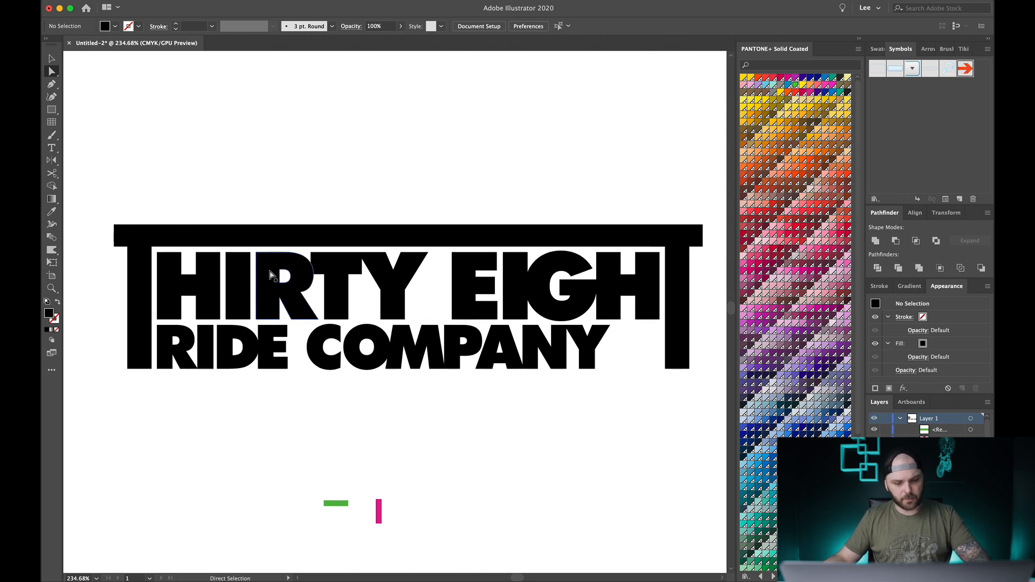
key("v")
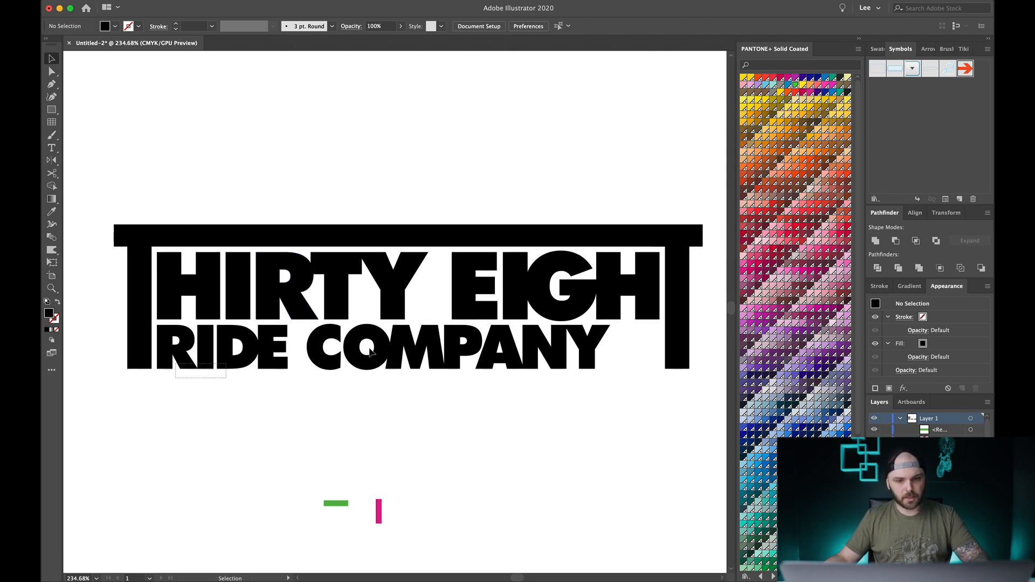
left_click_drag(370, 351, 600, 338)
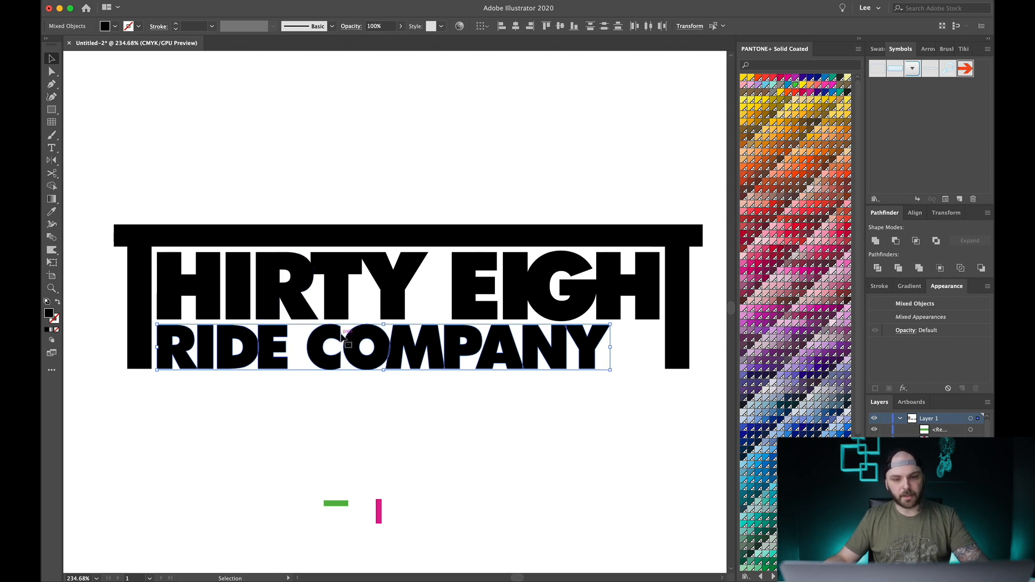
scroll(541, 331, "left", 1)
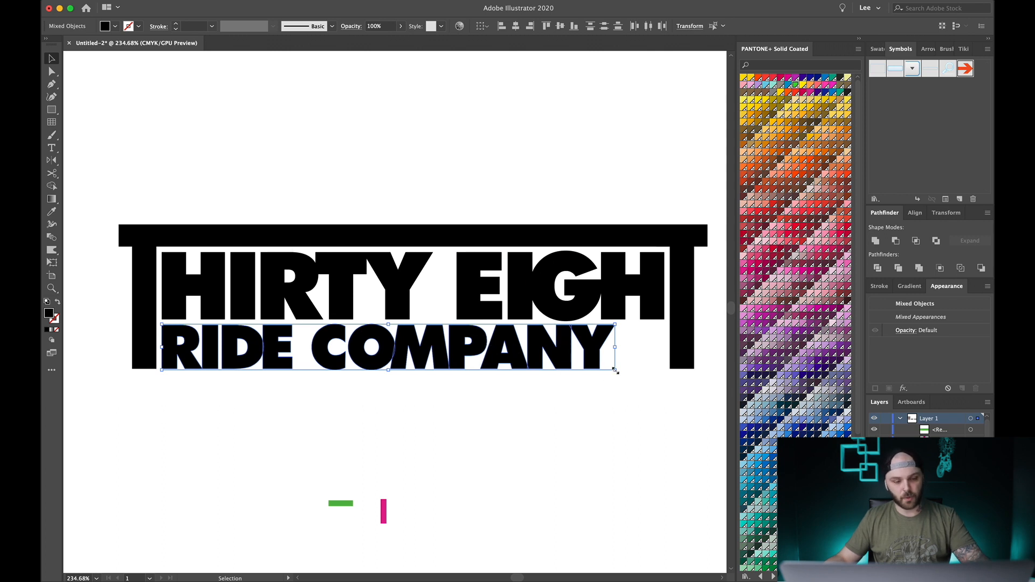
left_click_drag(615, 370, 664, 380)
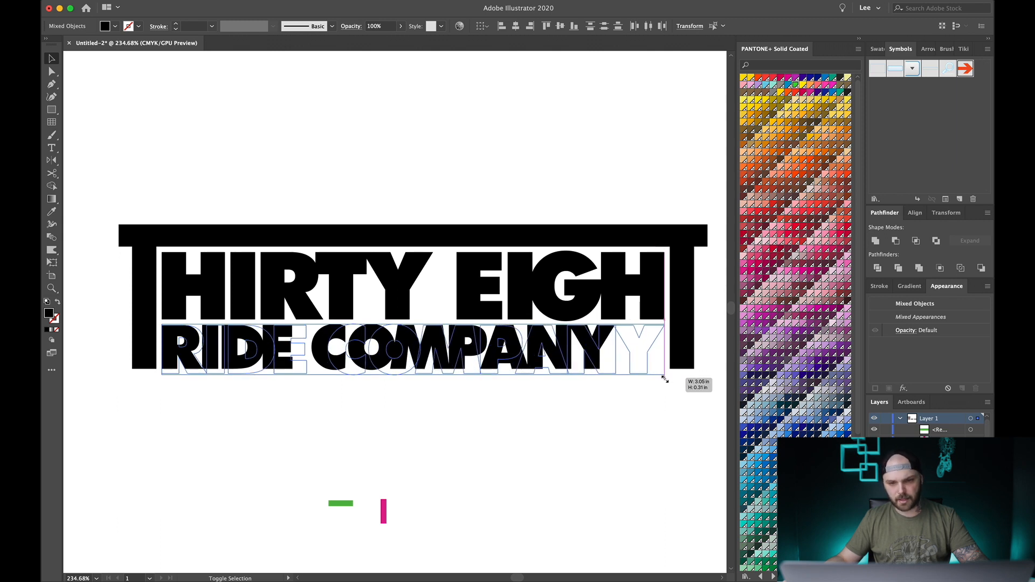
left_click_drag(664, 380, 665, 379)
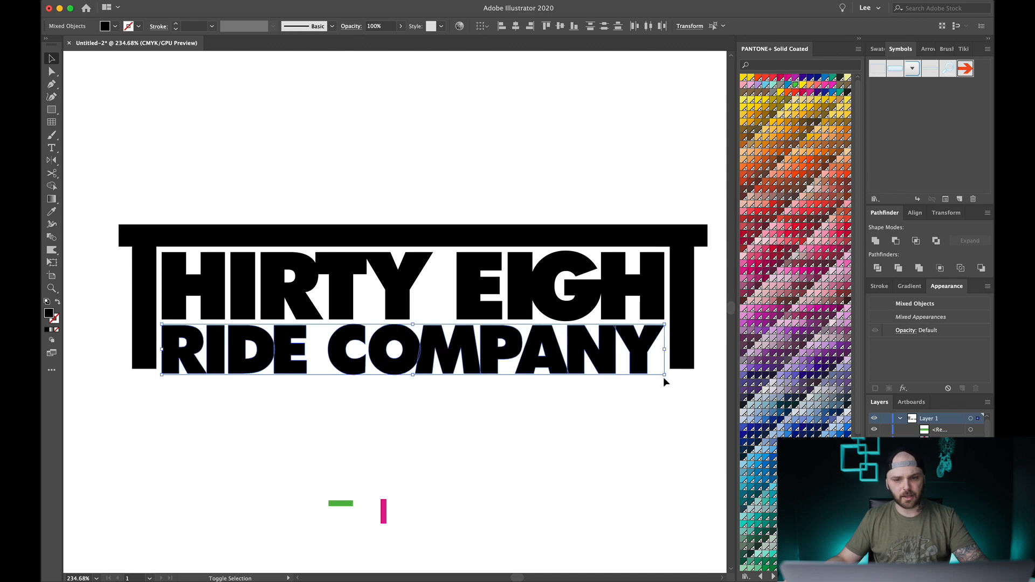
key("super+shift+a")
- Extend both outer T stems down to the baseline of the enlarged RIDE COMPANY line
key("a")
left_click_drag(120, 365, 159, 377)
left_click_drag(146, 369, 146, 374)
left_click_drag(661, 360, 701, 378)
left_click_drag(682, 368, 681, 374)
key("super+shift+a")
- Lengthen both ends of the long crossbar outward by matching amounts beyond the T stems
left_click_drag(418, 220, 395, 227)
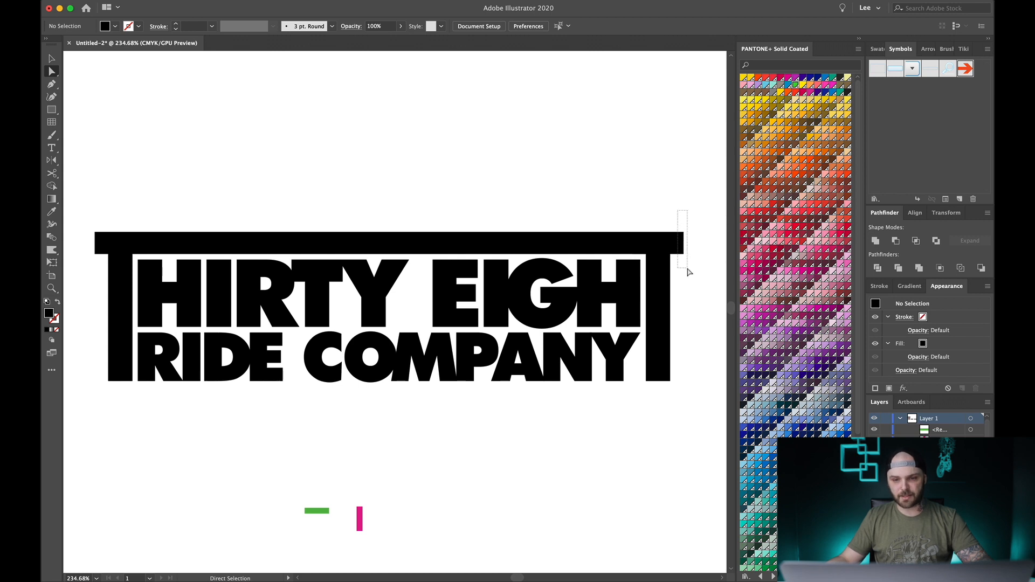
left_click_drag(688, 271, 689, 272)
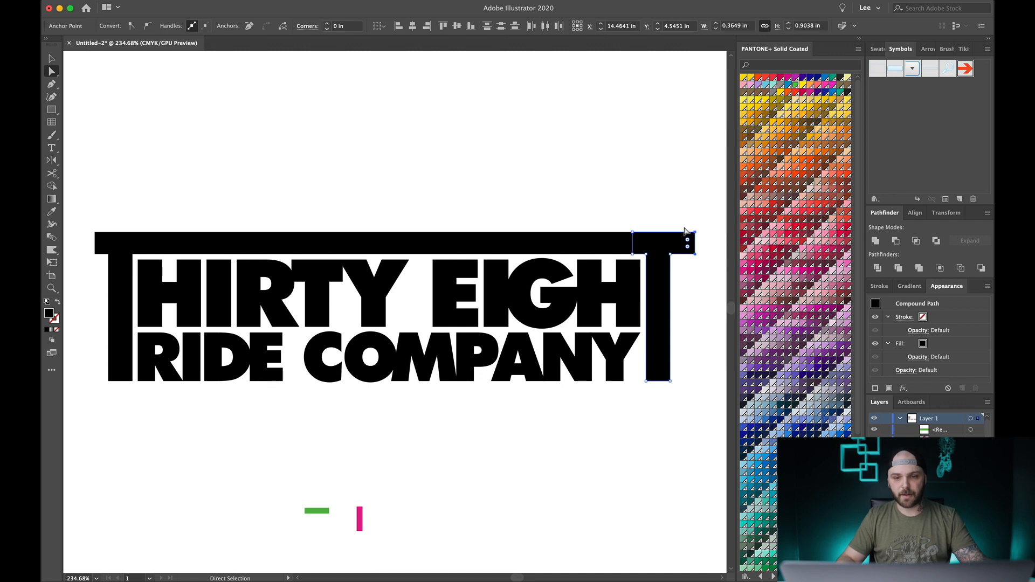
key("Right")
key("Right")
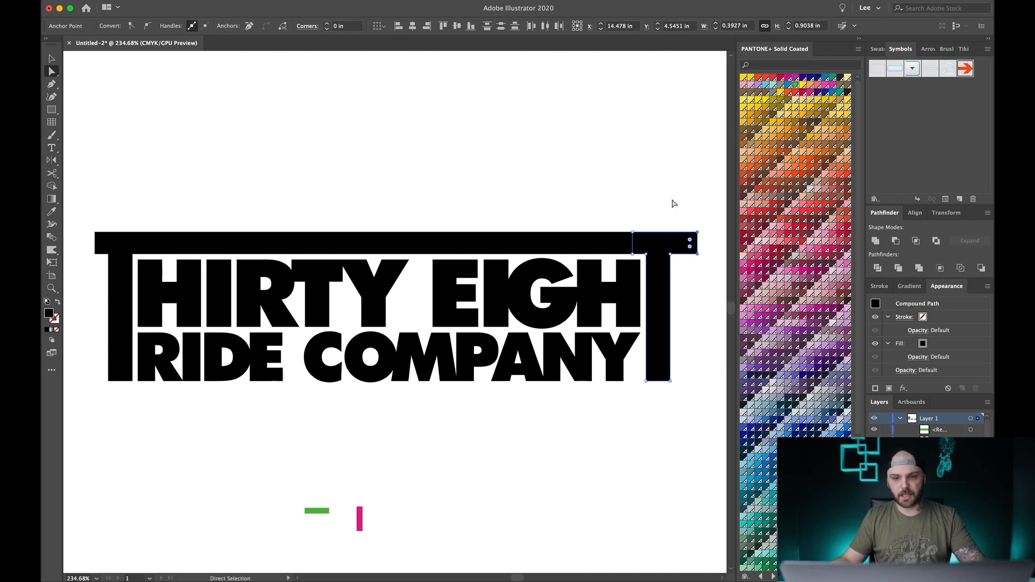
left_click(576, 201)
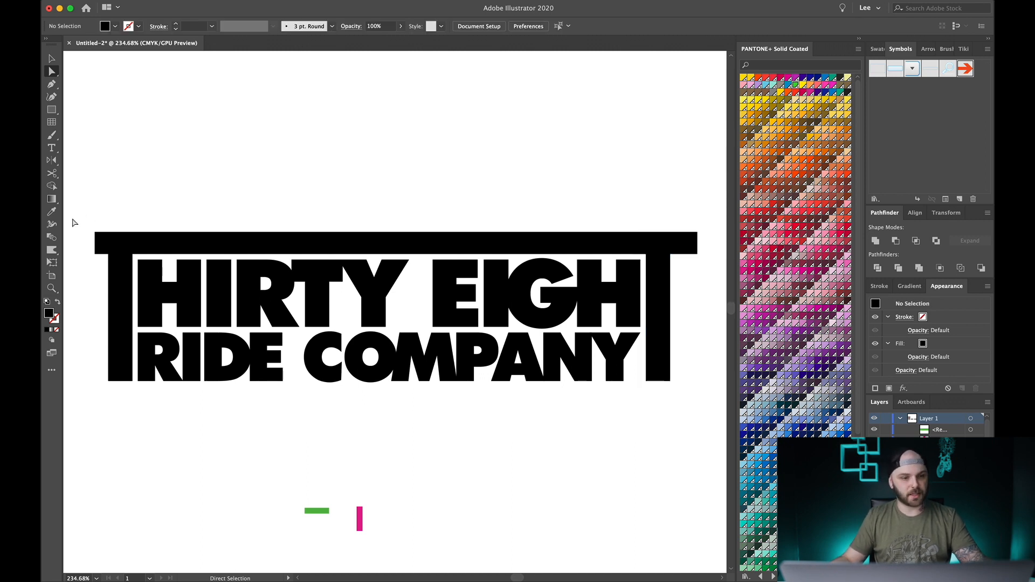
left_click_drag(101, 264, 101, 264)
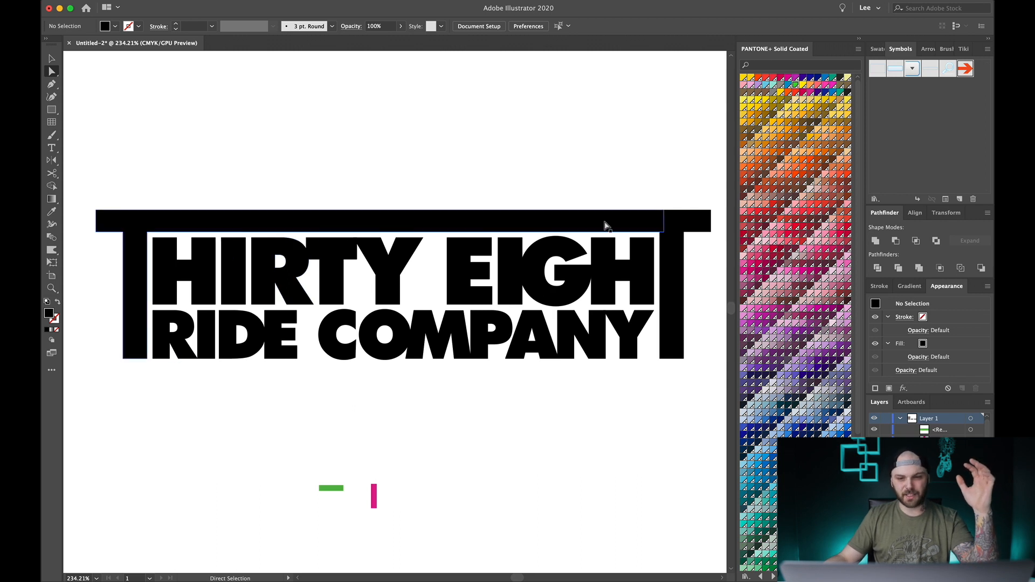
scroll(154, 310, "right", 1)
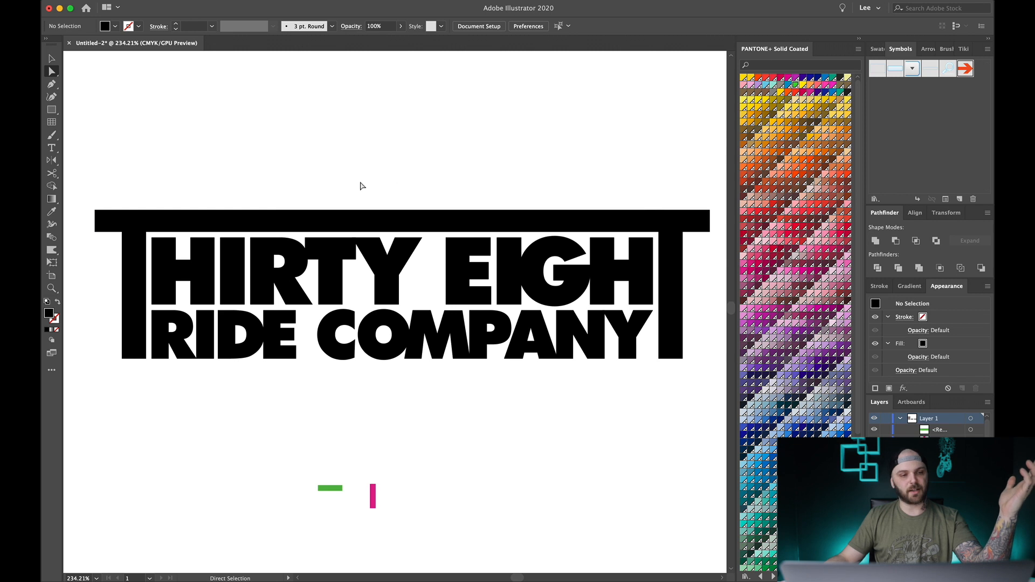
- Draw a black bar as thick as the crossbar, place it beneath RIDE COMPANY, and stretch it to about 3.05 in wide
key("m")
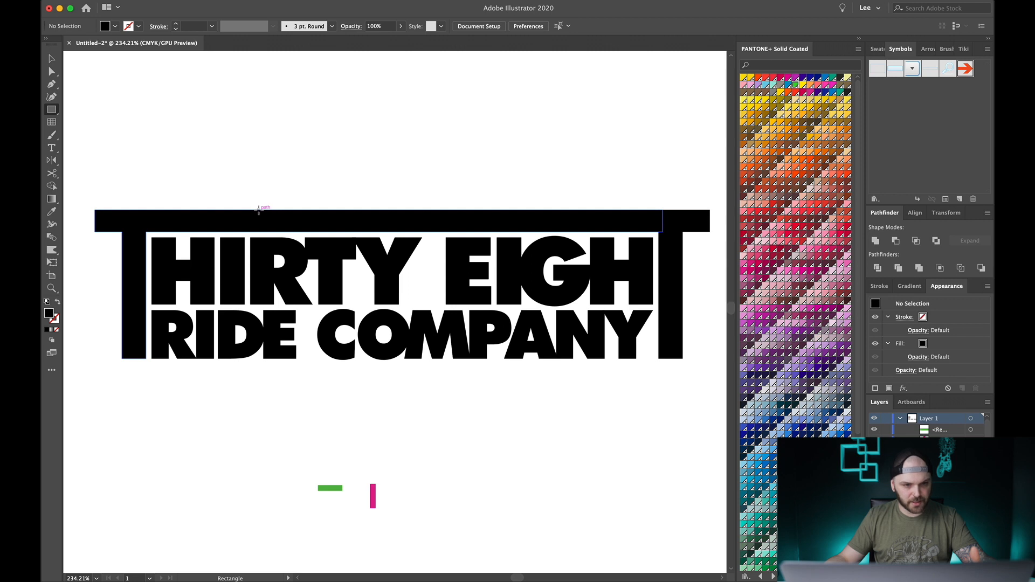
left_click_drag(259, 208, 196, 380)
key("v")
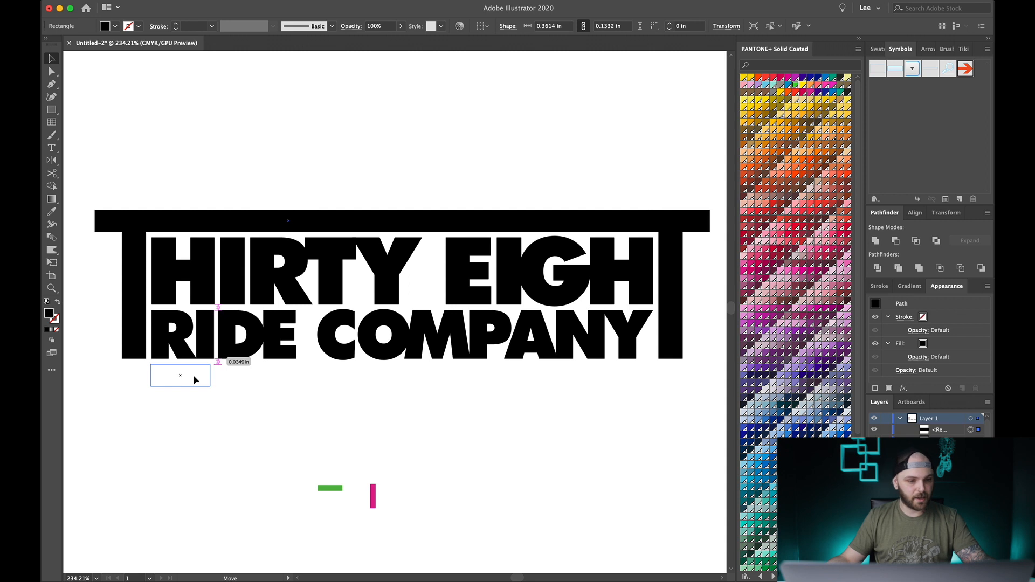
left_click_drag(196, 380, 652, 373)
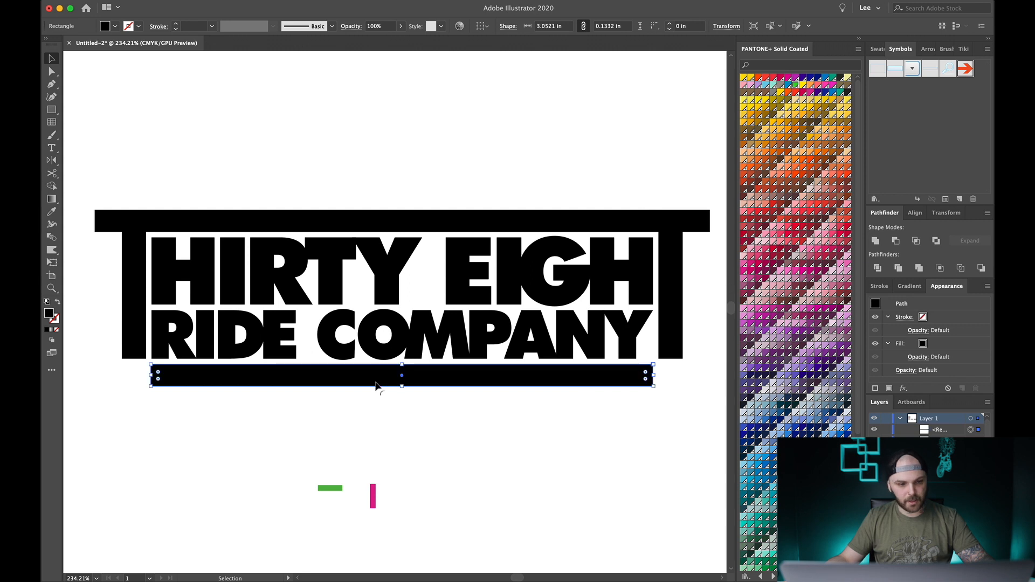
left_click_drag(151, 378, 159, 380)
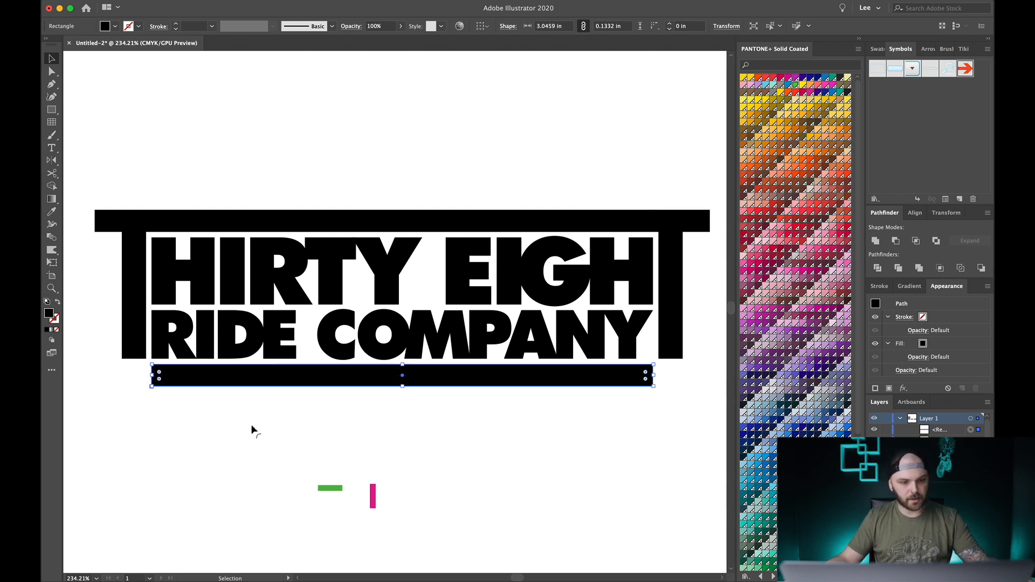
left_click(251, 427)
- Gauge the gaps around the new bottom bar with the colored spacers, and park them below the wordmark
scroll(251, 427, "up", 2)
left_click_drag(372, 514, 145, 392)
scroll(145, 392, "up", 5)
scroll(145, 391, "left", 5)
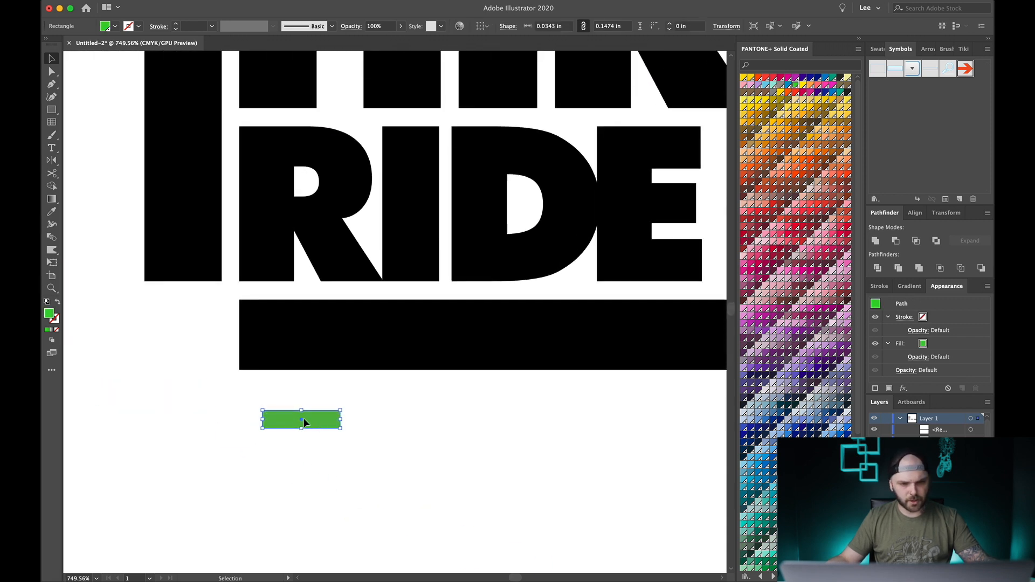
left_click_drag(328, 424, 473, 544)
scroll(473, 545, "down", 5)
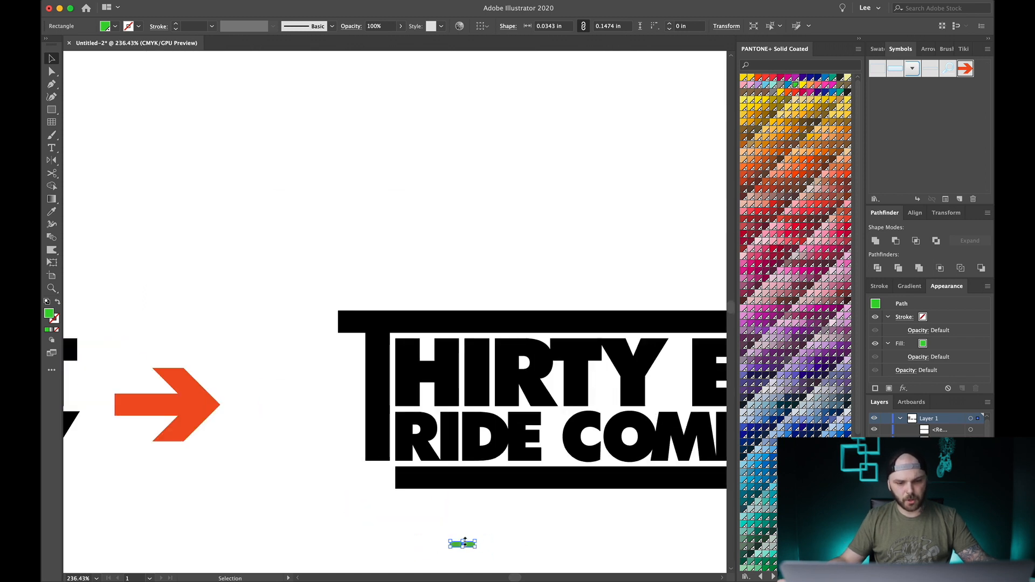
- Extend both outer T stems down to the lower edge of the bottom bar
scroll(229, 441, "right", 5)
scroll(229, 441, "down", 2)
key("a")
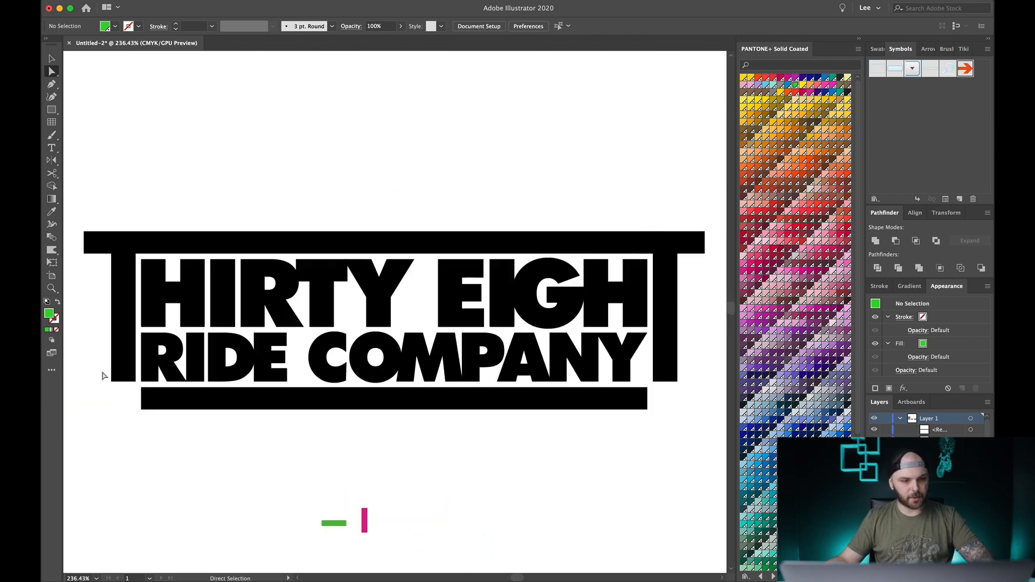
mouse_move(139, 393)
left_mouse_down()
mouse_move(130, 387)
mouse_move(129, 411)
left_mouse_up()
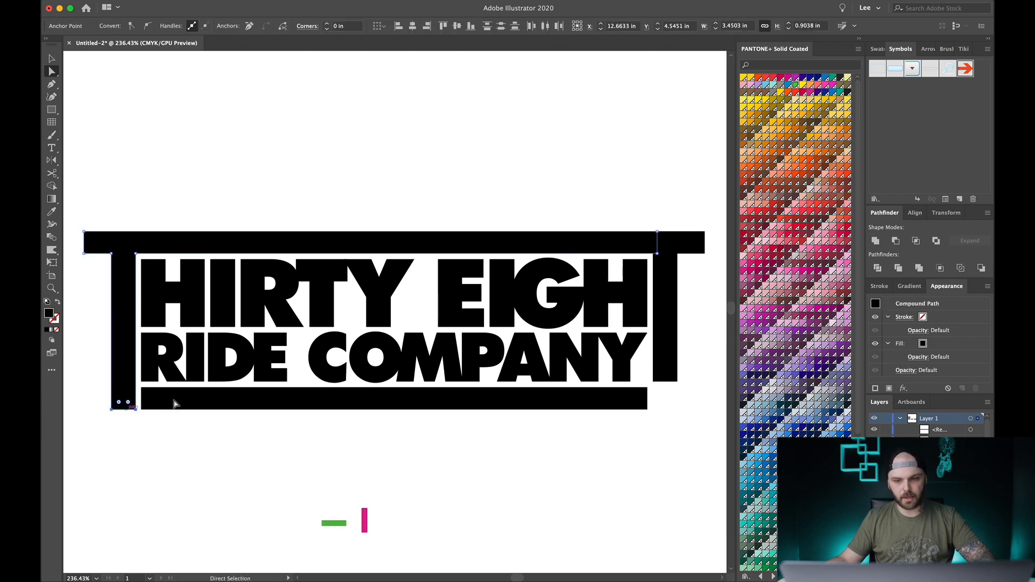
left_click_drag(647, 375, 663, 411)
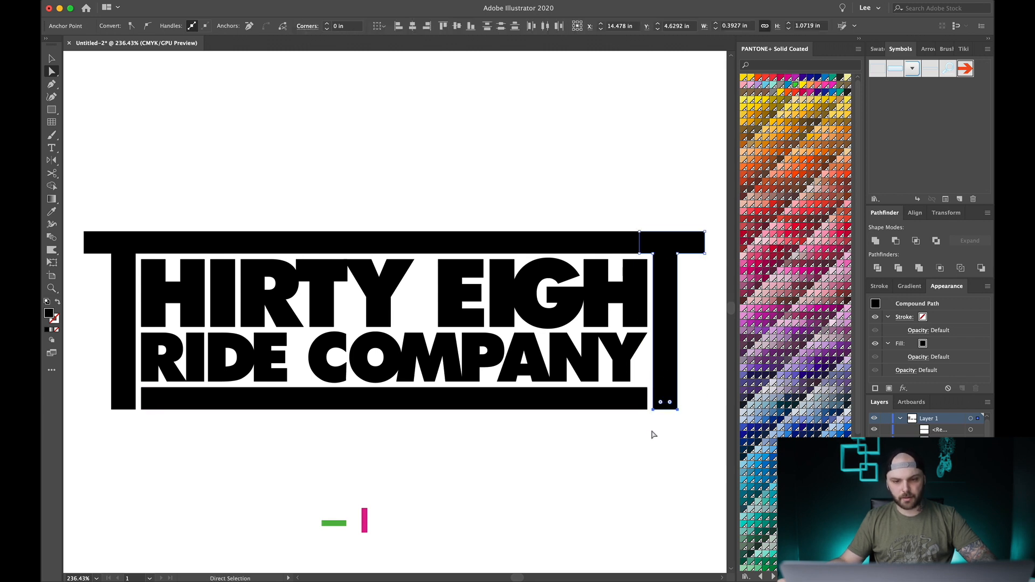
left_click(650, 431)
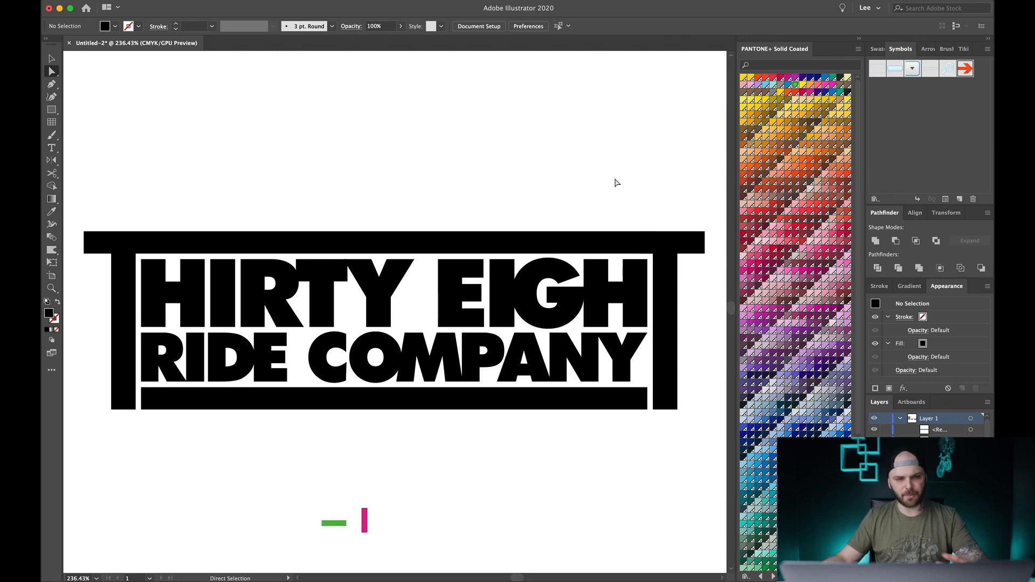
- Slant both ends of the long crossbar symmetrically by shifting their lower corners inward, and lengthen each end slightly outward
left_click(704, 253)
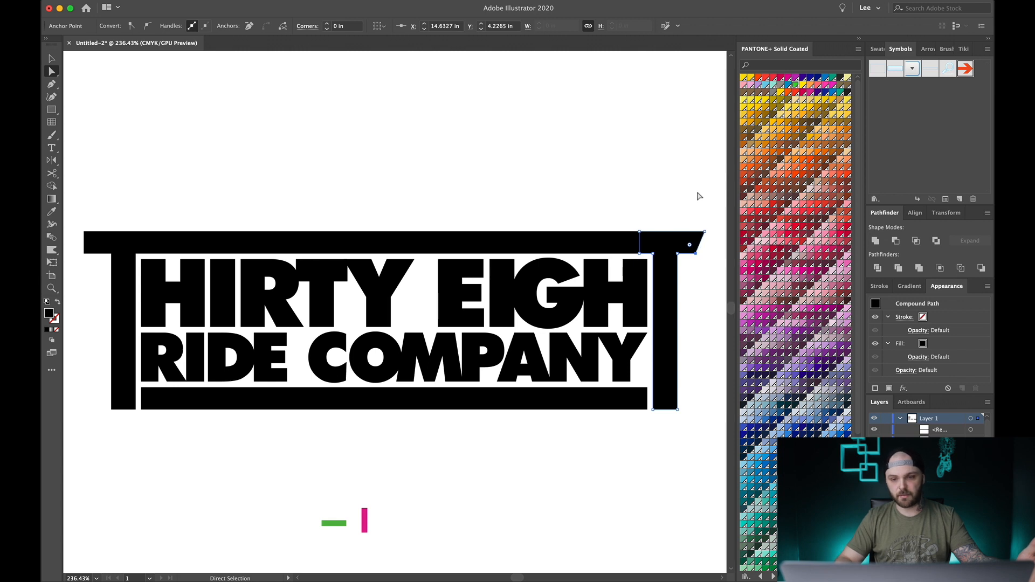
left_click(696, 195)
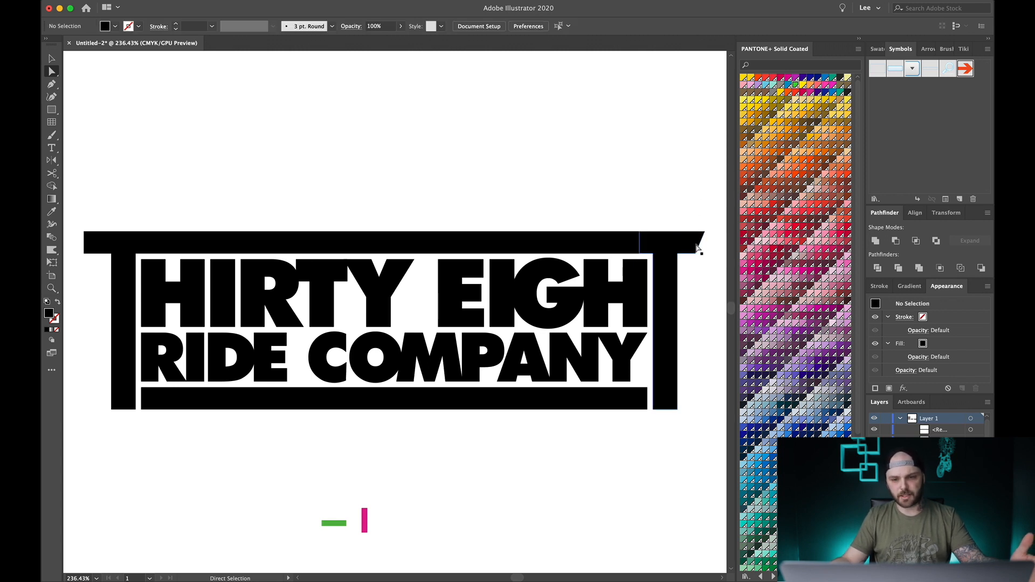
left_click_drag(701, 220, 711, 272)
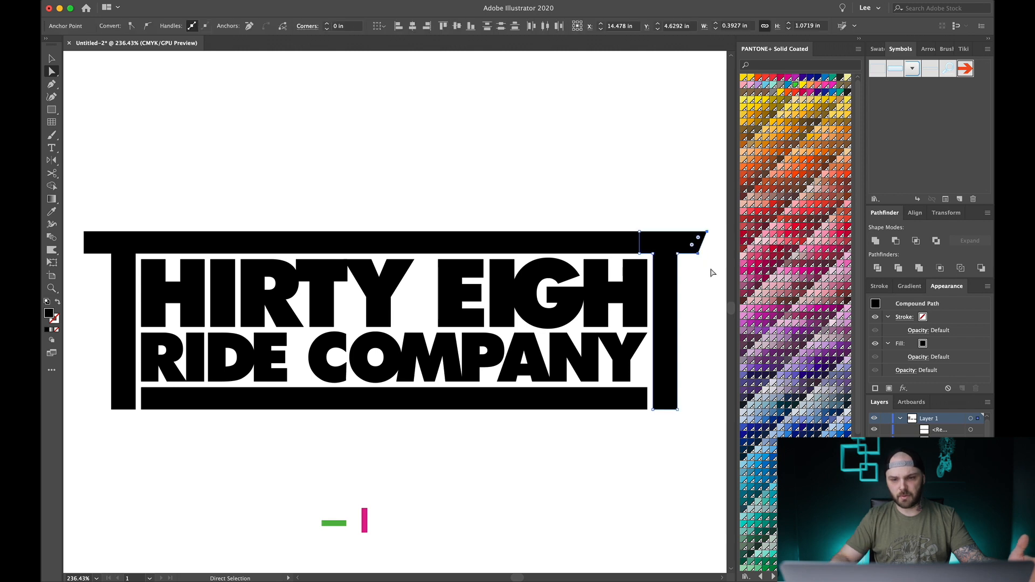
key("Right")
left_click(619, 194)
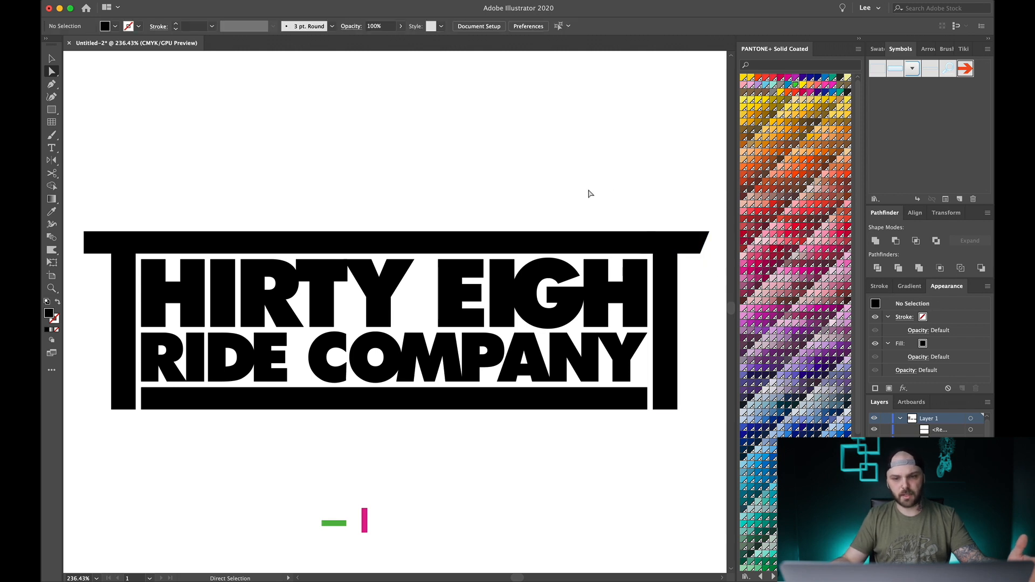
left_click_drag(79, 226, 104, 273)
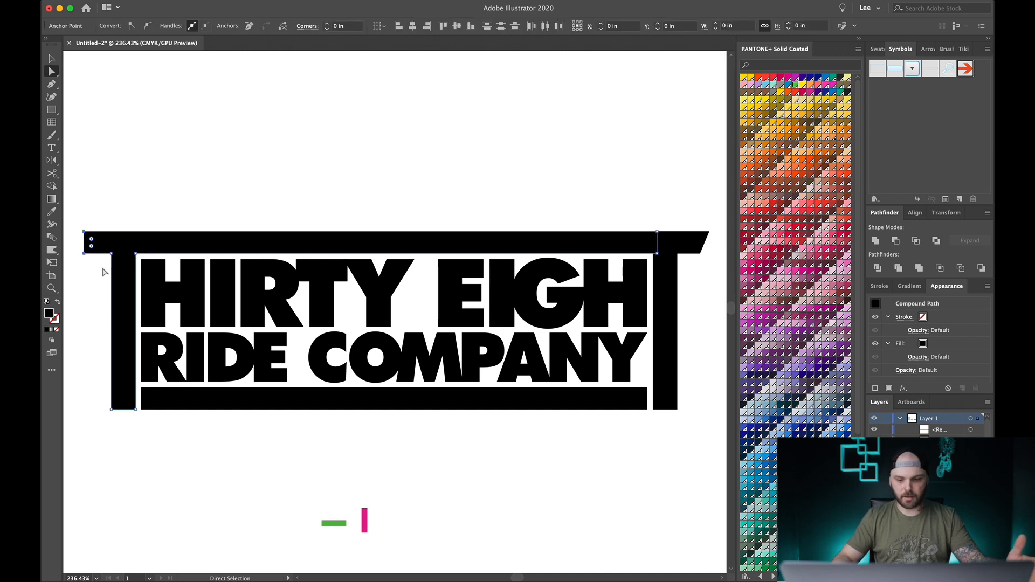
left_click(80, 253)
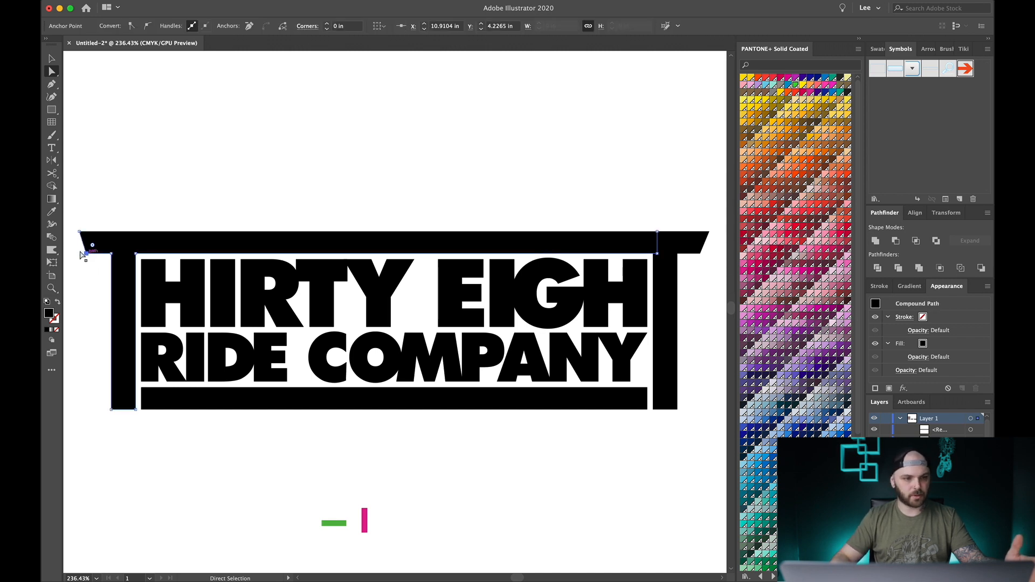
left_click(89, 279)
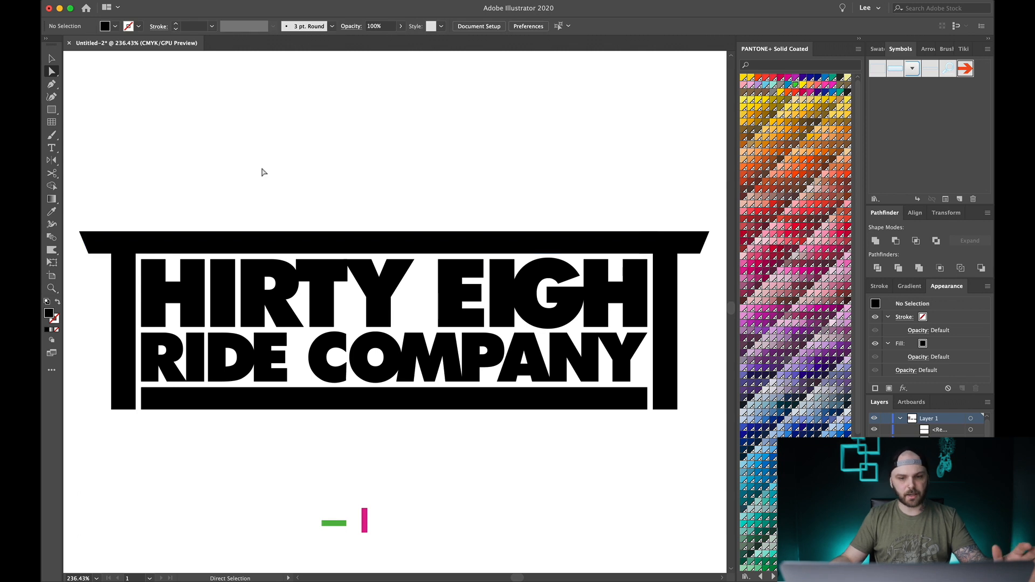
- Bevel the bottoms of both outer T stems by raising their outer corners to about Y 5.08 in
left_click(677, 410)
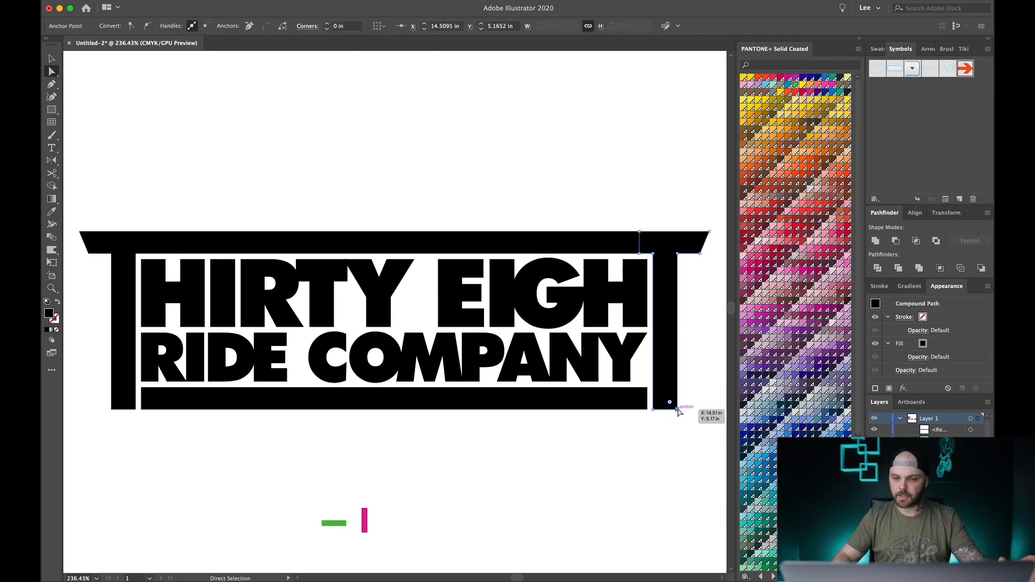
left_click_drag(678, 411, 677, 399)
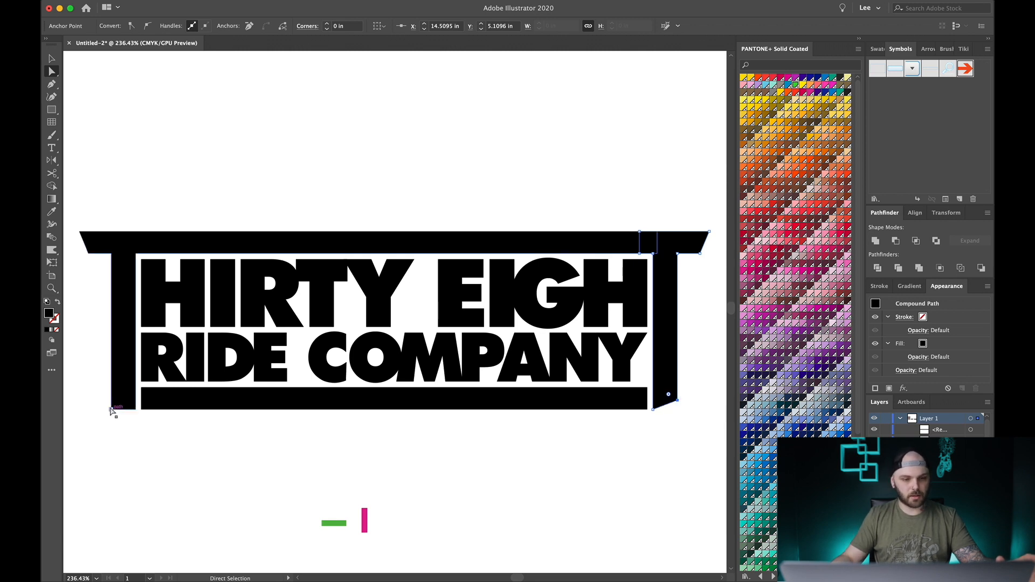
key("Up")
key("Up")
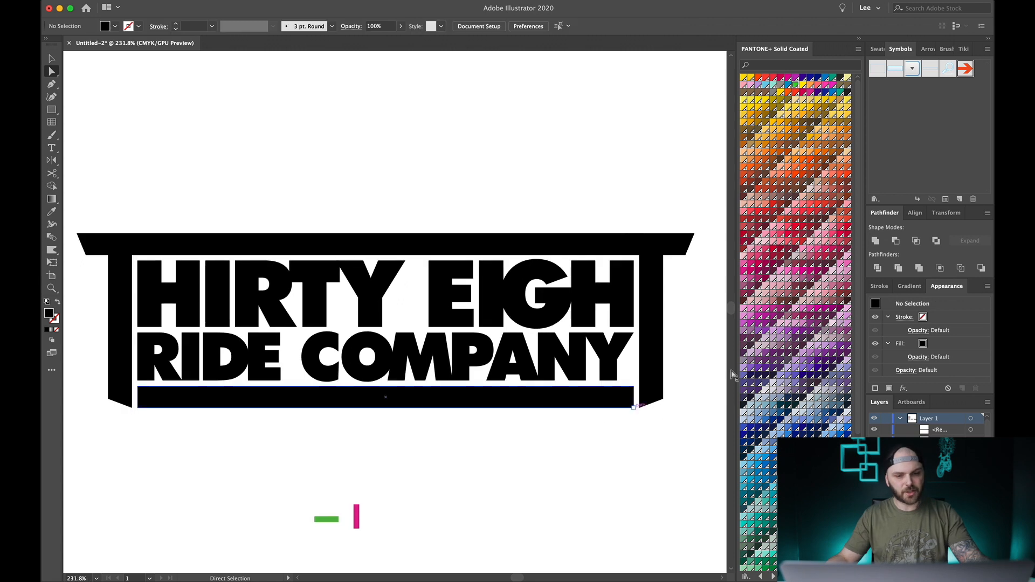
left_click(664, 401)
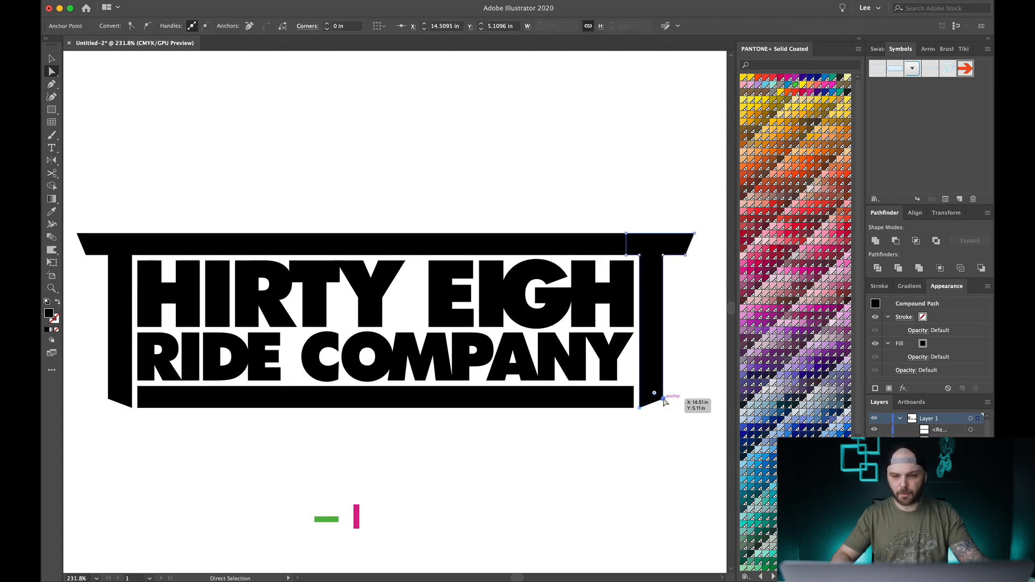
key("Up")
left_click(668, 429)
left_click(108, 400)
key("Up")
key("Up")
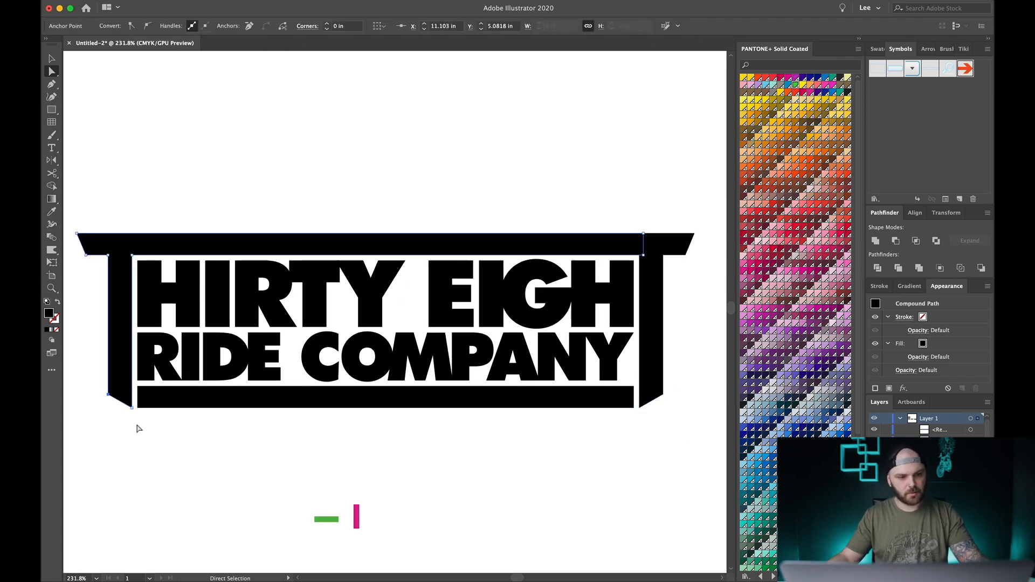
left_click(138, 426)
- Steepen the slant at both crossbar ends by moving the lower corners farther inward by equal amounts
left_click(685, 255)
key("Left")
key("Left")
left_click(699, 276)
left_click(85, 255)
key("Right")
key("Right")
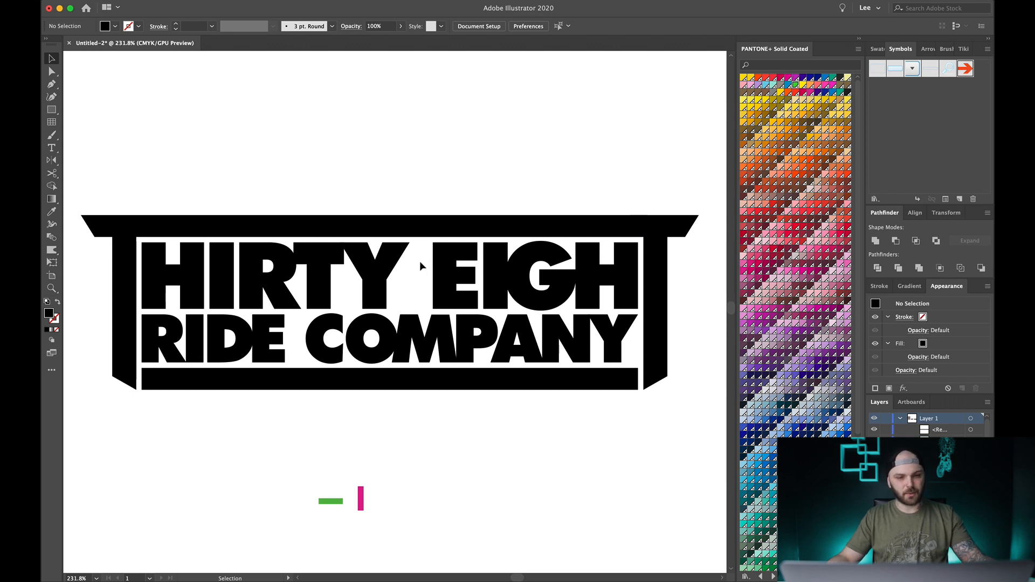
- Extend the right arm of the Y in THIRTY diagonally up to the crossbar's top edge, keeping its angle
scroll(423, 261, "up", 5)
scroll(537, 273, "down", 4)
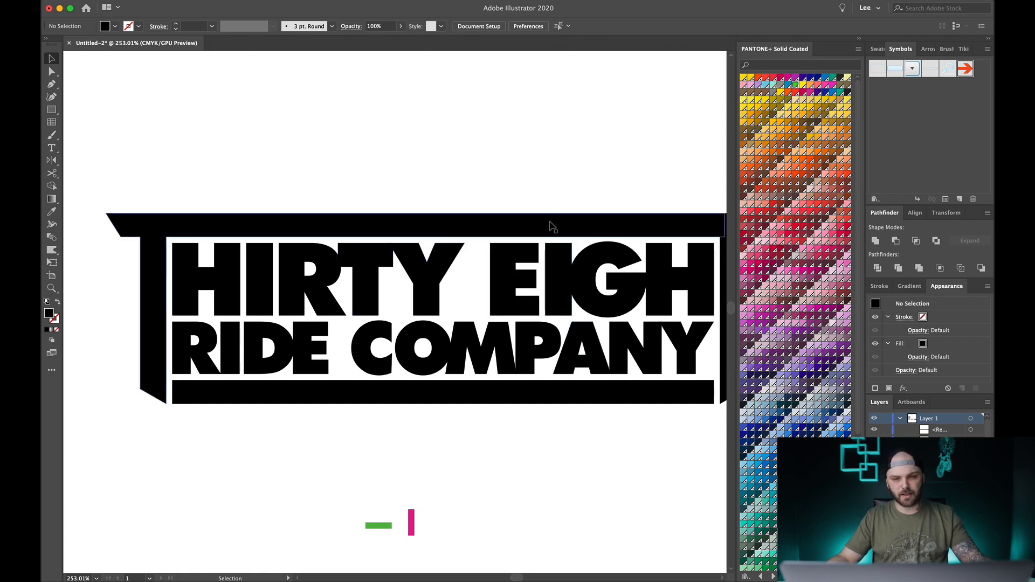
scroll(552, 226, "right", 3)
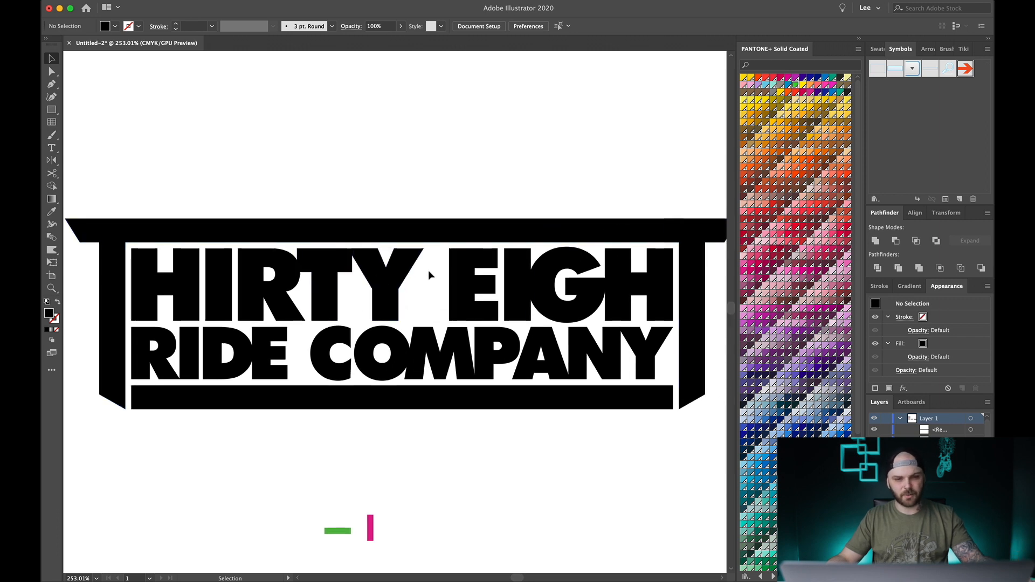
scroll(418, 268, "up", 5)
scroll(391, 233, "up", 1)
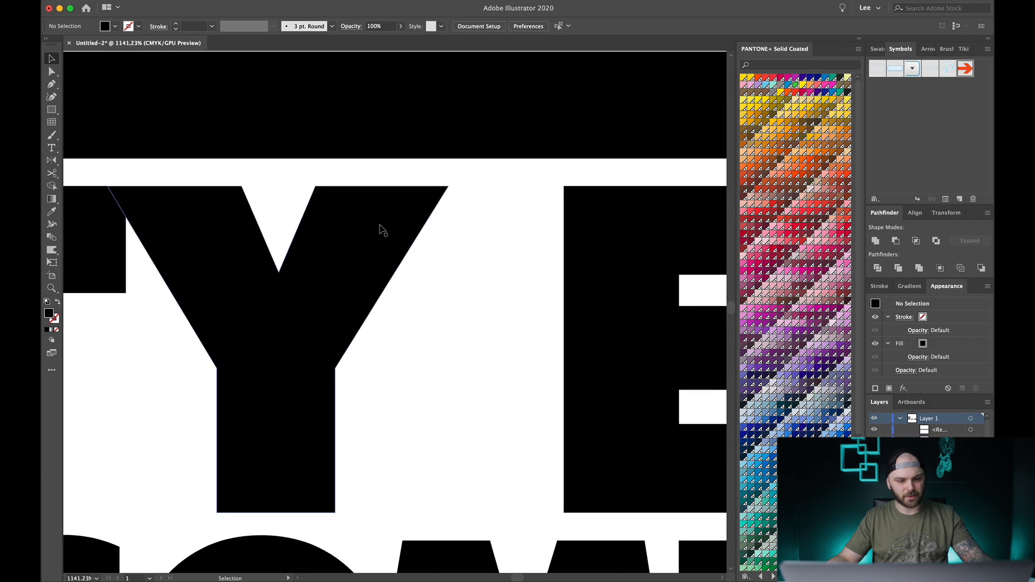
key("a")
left_click_drag(296, 173, 475, 205)
scroll(455, 201, "down", 3)
scroll(443, 205, "up", 1)
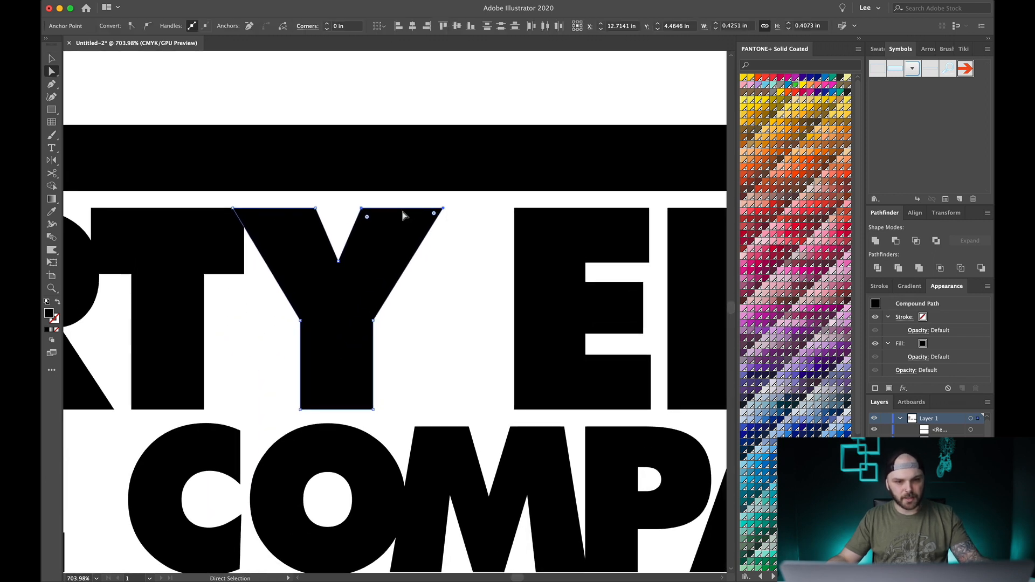
left_click_drag(407, 213, 458, 116)
scroll(462, 130, "down", 1)
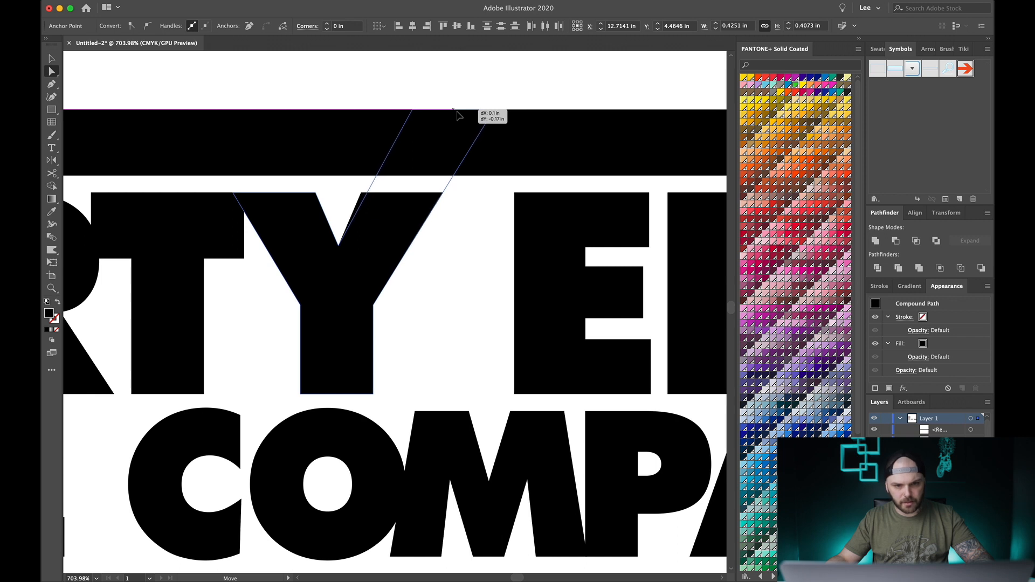
left_click_drag(457, 113, 459, 112)
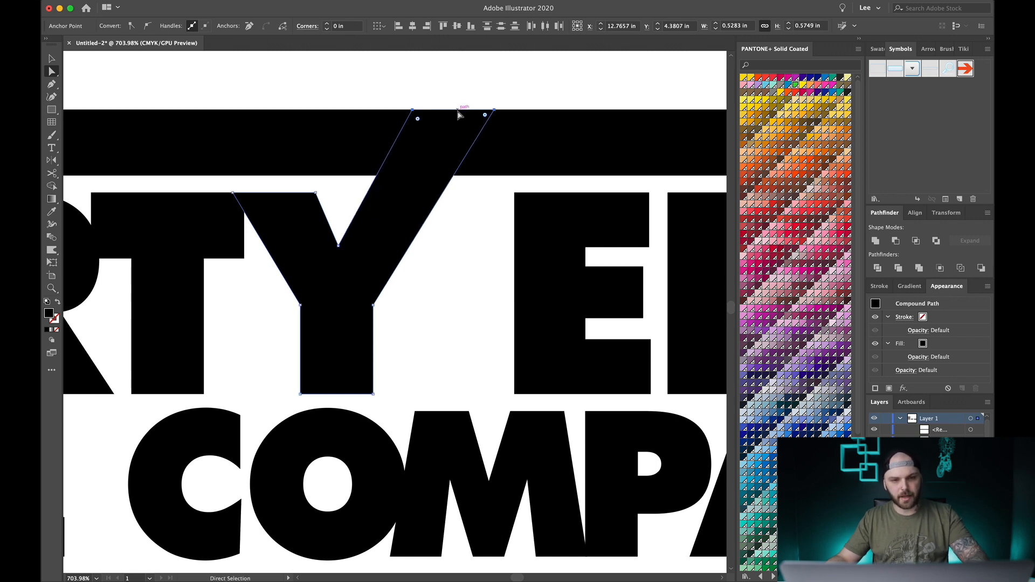
- Fill the extended Y with an orange Pantone swatch
key("v")
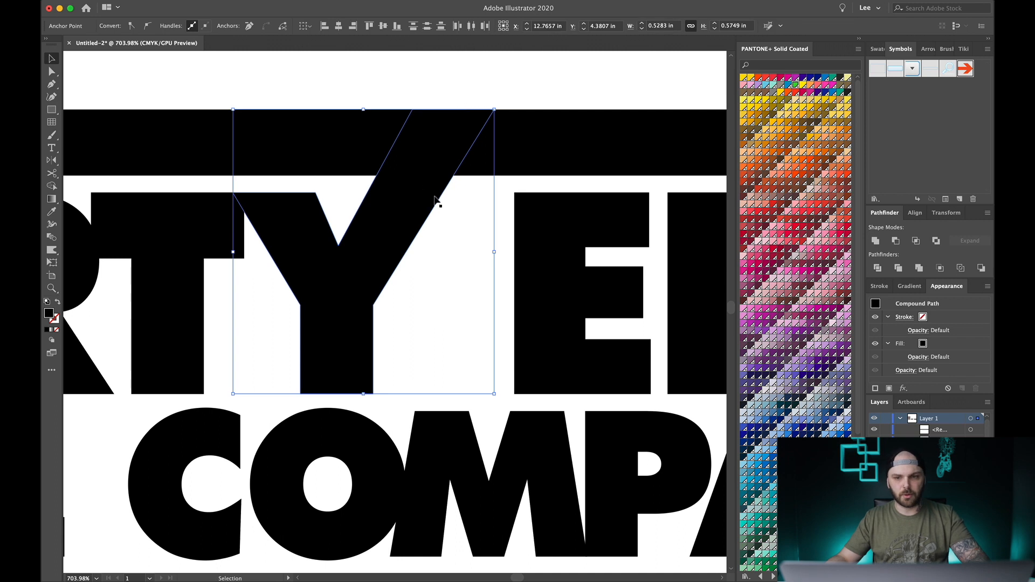
left_click(745, 168)
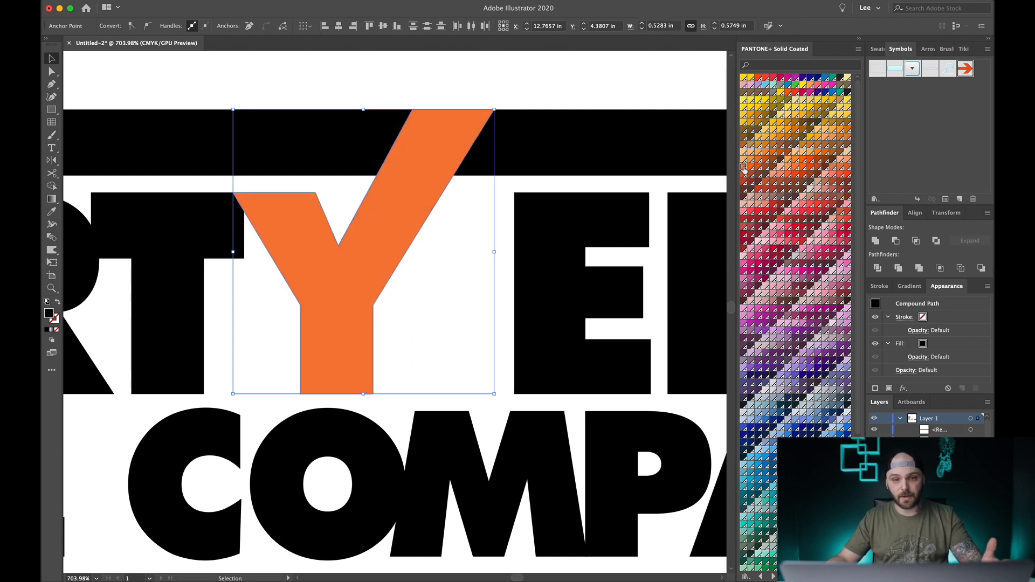
left_click(501, 89)
- Extend the left leg of the A in COMPANY diagonally to the bottom bar's lower edge, and fill the letter orange
scroll(500, 220, "down", 4)
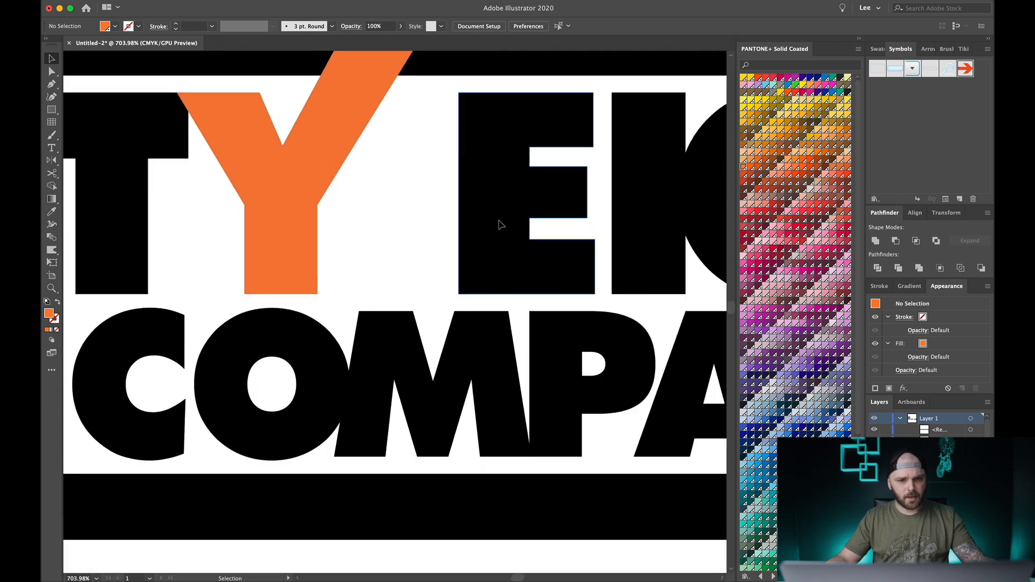
scroll(500, 220, "right", 4)
scroll(499, 220, "down", 1)
scroll(500, 223, "down", 3)
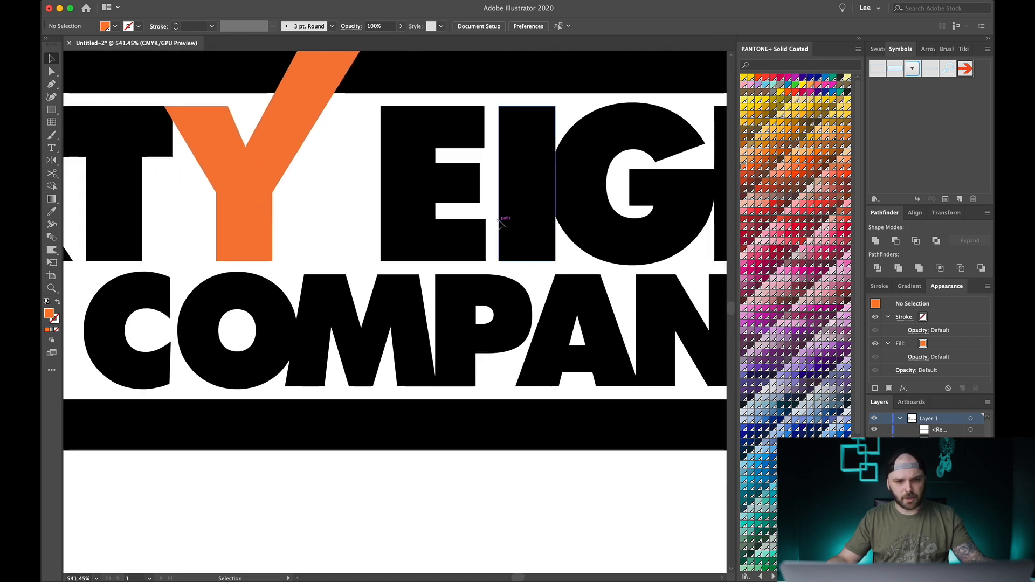
scroll(500, 223, "up", 4)
scroll(500, 225, "right", 2)
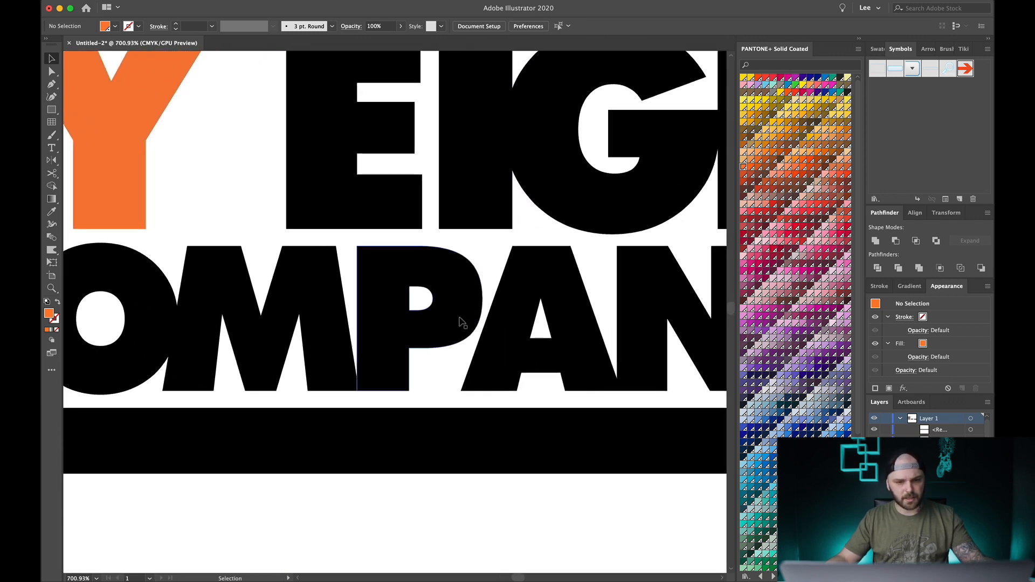
scroll(462, 293, "down", 3)
scroll(457, 324, "up", 1)
key("a")
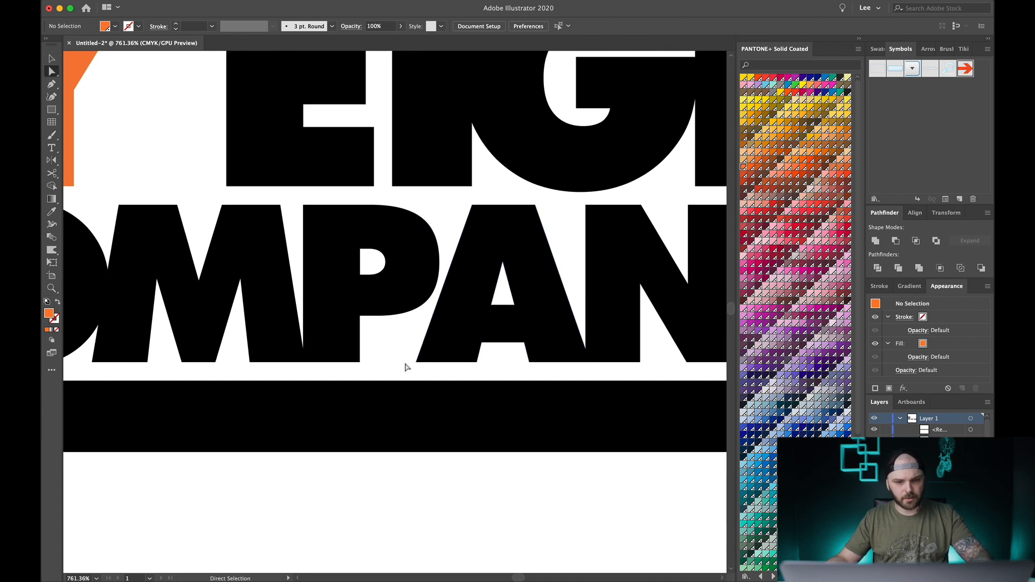
left_click_drag(447, 362, 415, 452)
key("v")
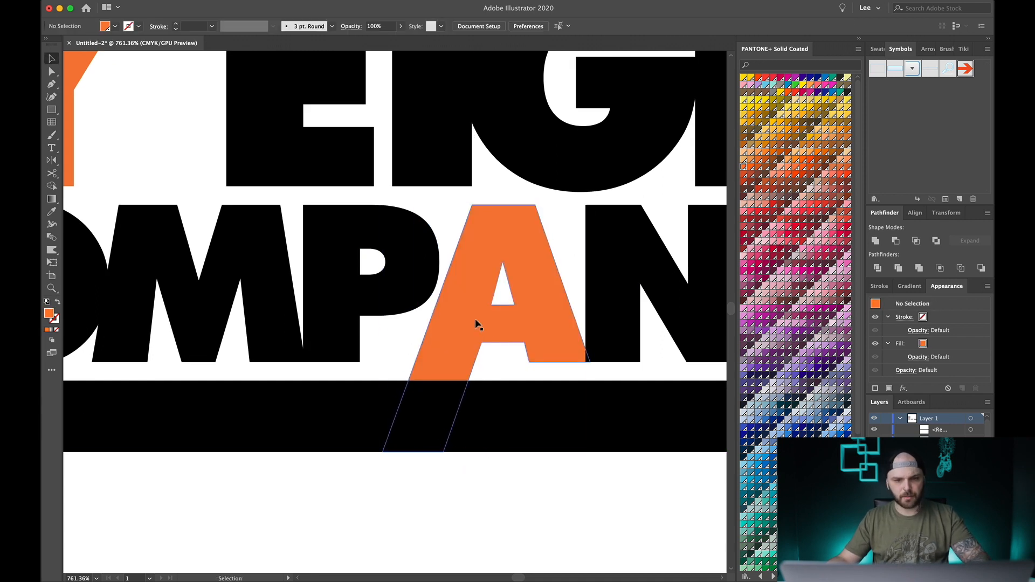
- Bring the orange A to the front so its extended leg overlaps the bottom bar
left_click(478, 325)
key("shift+super+]")
left_click(169, 169)
scroll(169, 169, "down", 8)
scroll(169, 168, "left", 6)
scroll(169, 168, "down", 2)
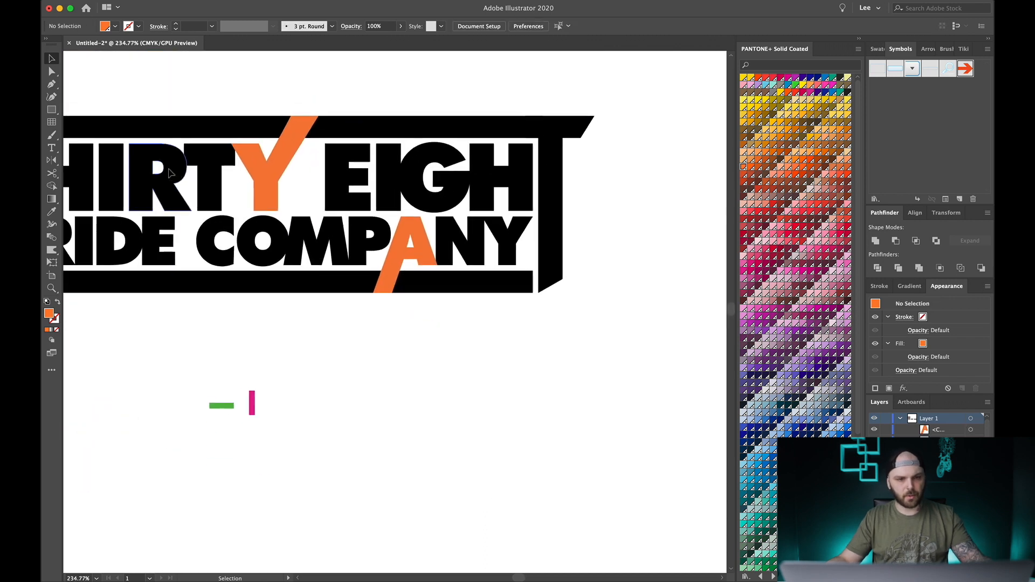
scroll(168, 168, "left", 3)
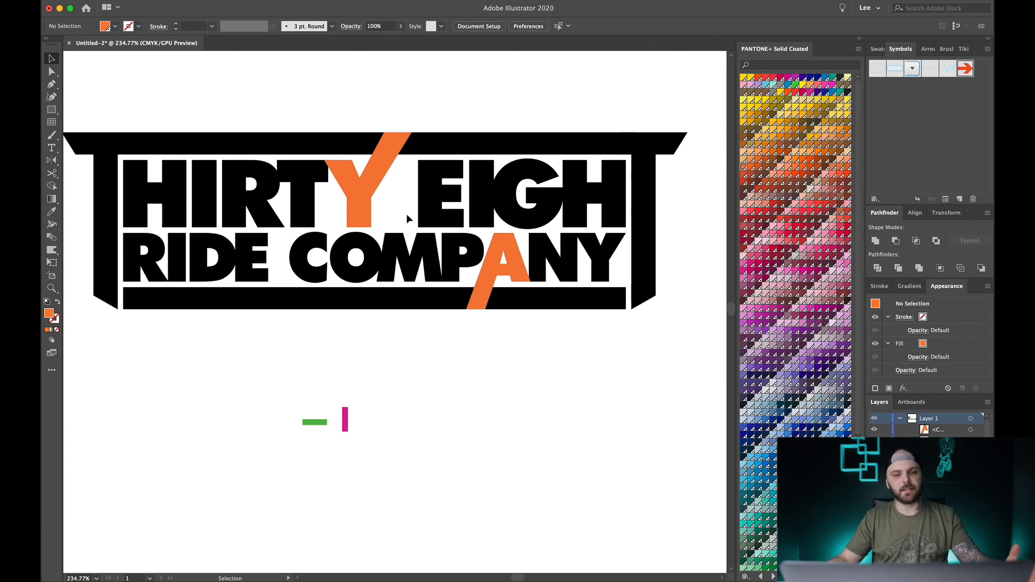
- Offset the orange Y's path outward by 2.6 pt with miter joins and a miter limit of 4
scroll(402, 202, "up", 4)
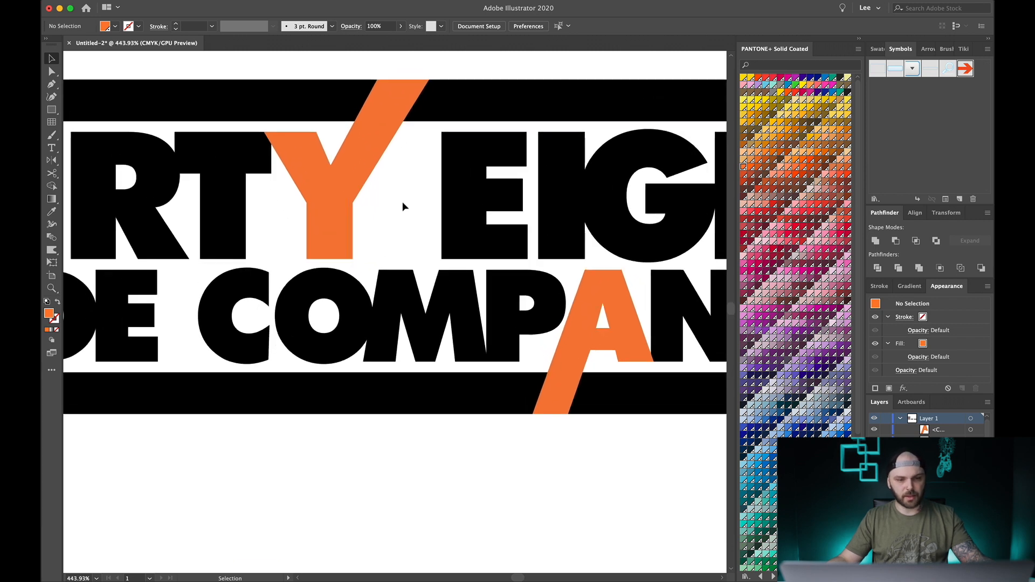
left_click(332, 191)
scroll(332, 192, "up", 2)
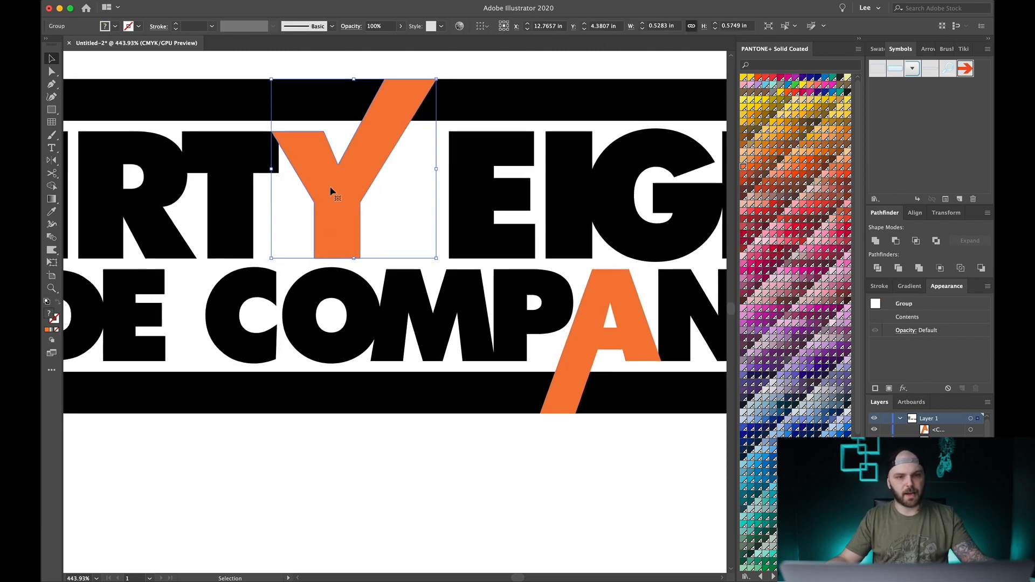
scroll(332, 192, "up", 3)
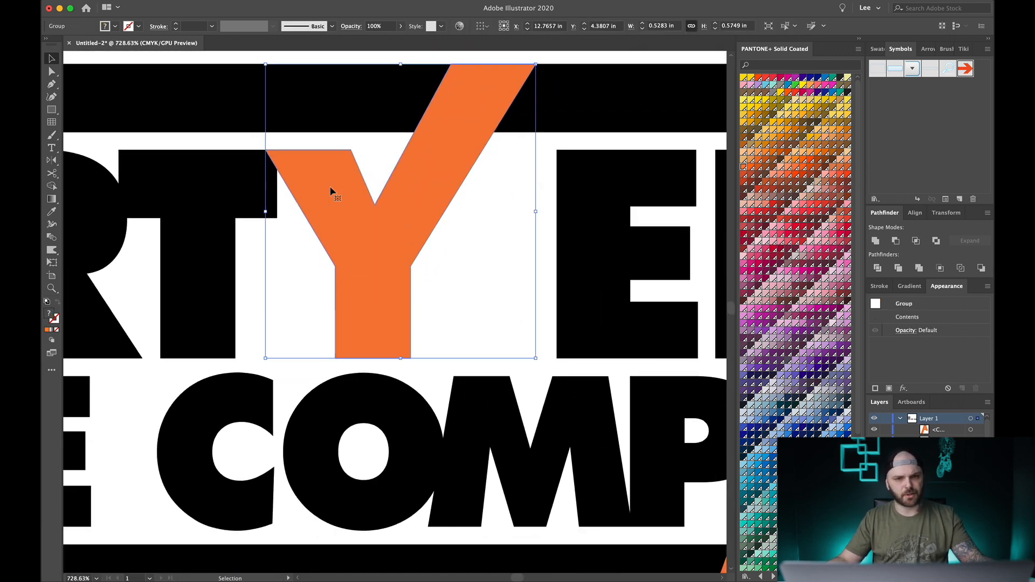
left_click(172, 0)
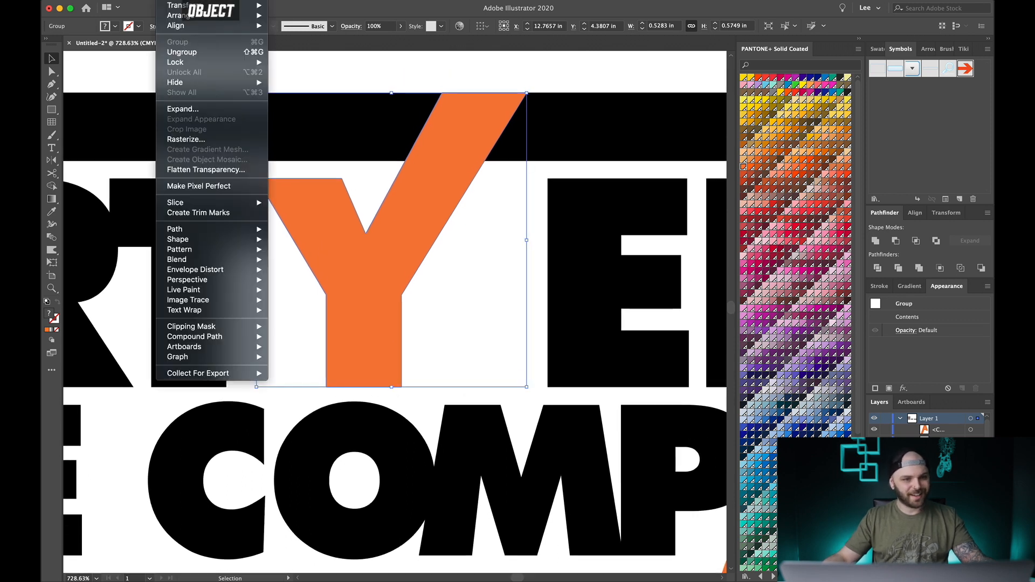
mouse_move(220, 235)
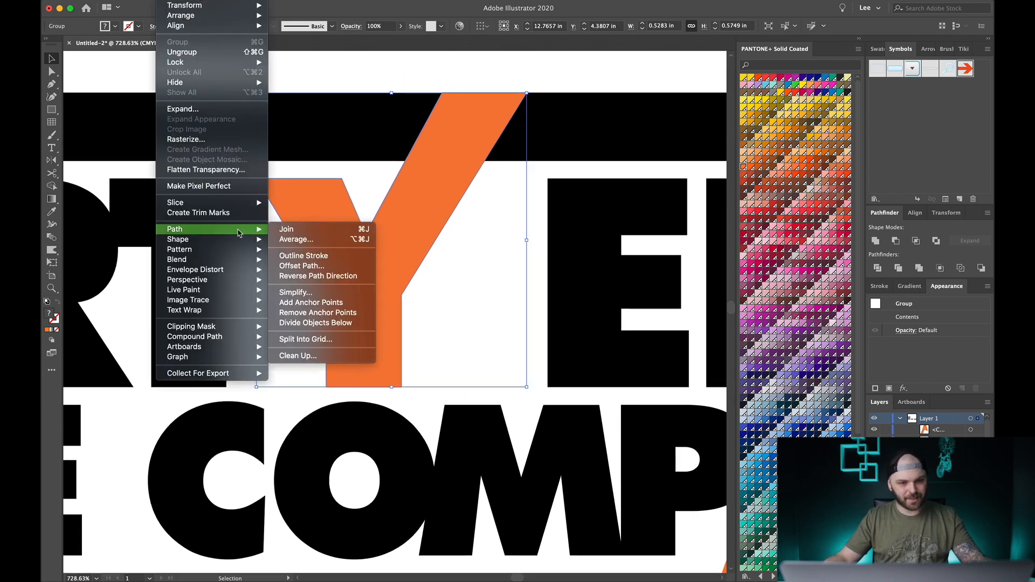
left_click(305, 266)
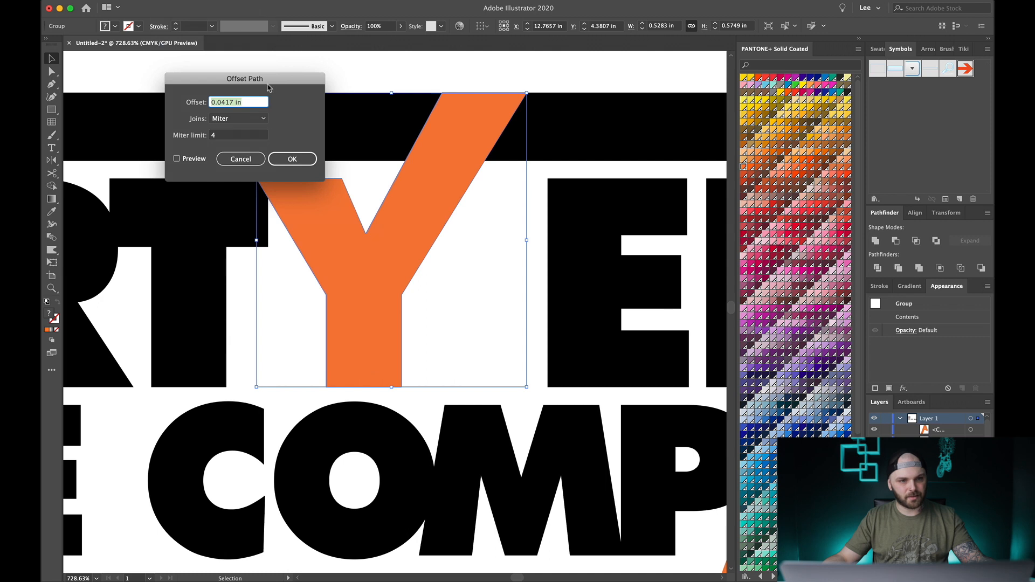
left_click_drag(268, 87, 188, 86)
left_click(97, 158)
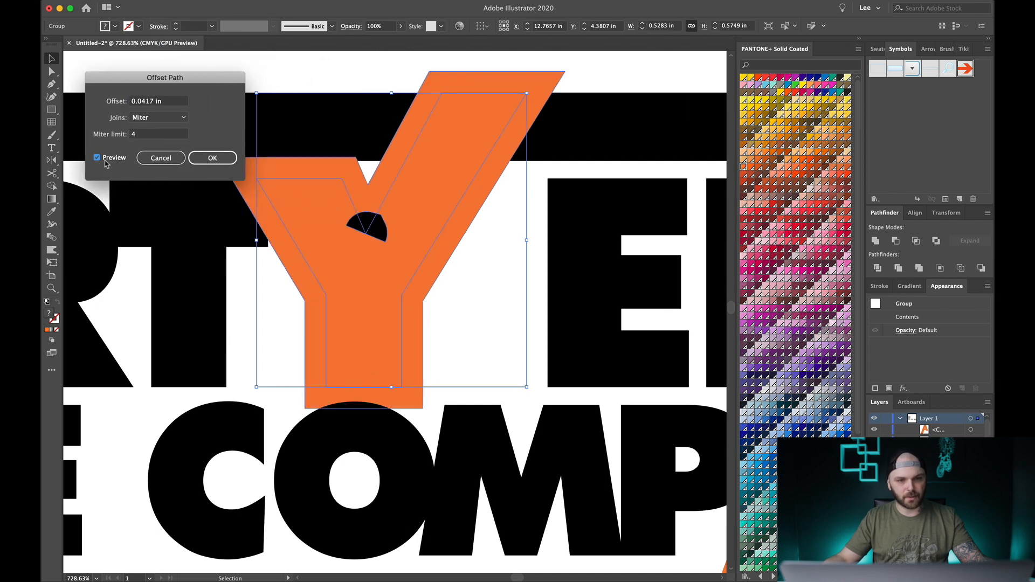
left_click_drag(169, 77, 160, 76)
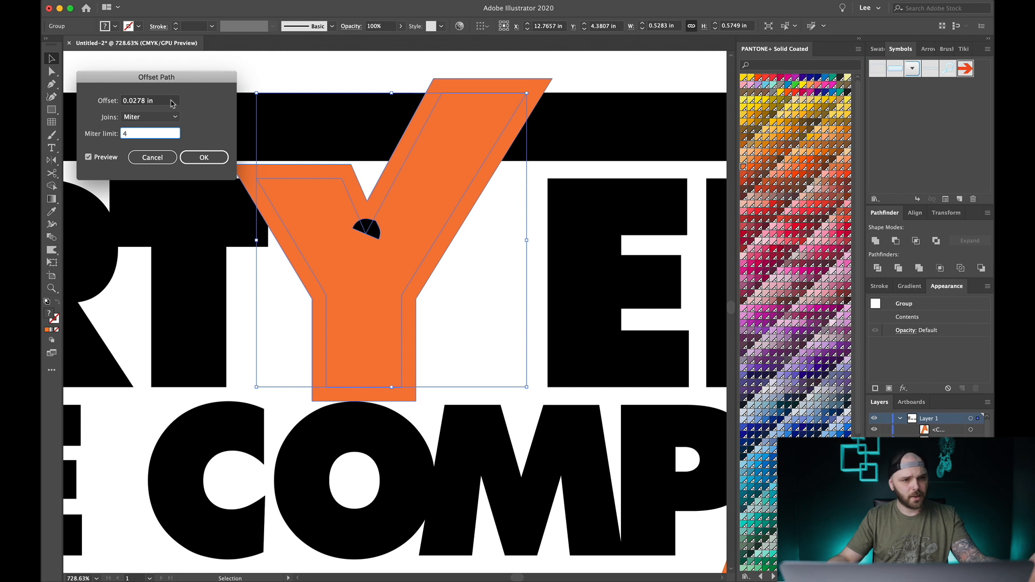
key("Tab")
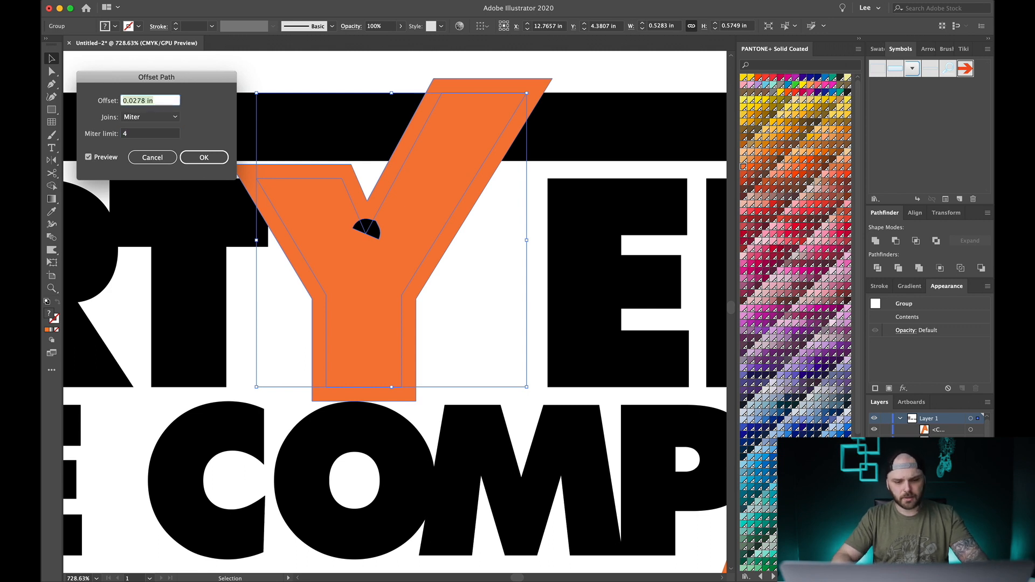
type("2.7pt")
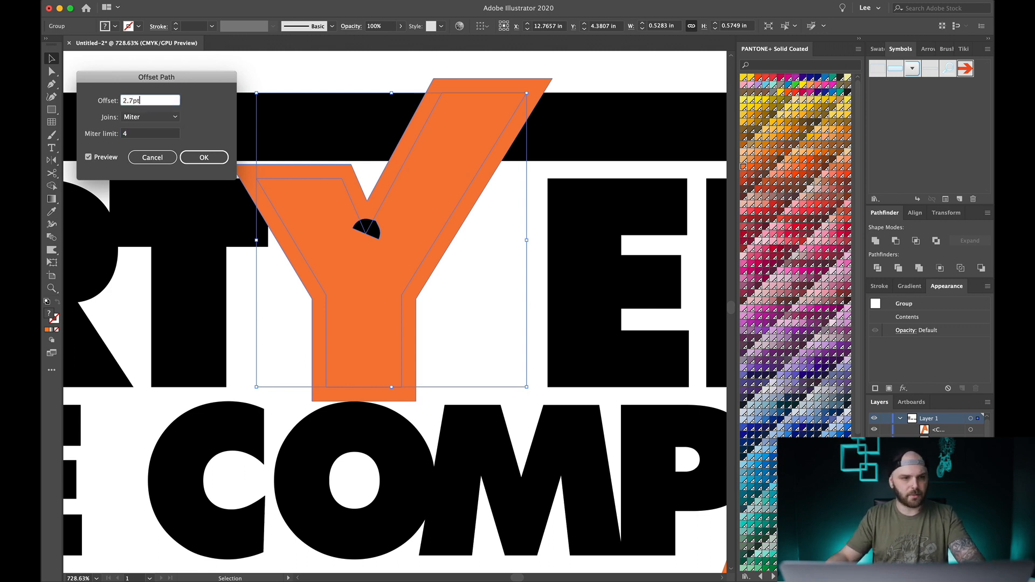
key("Tab")
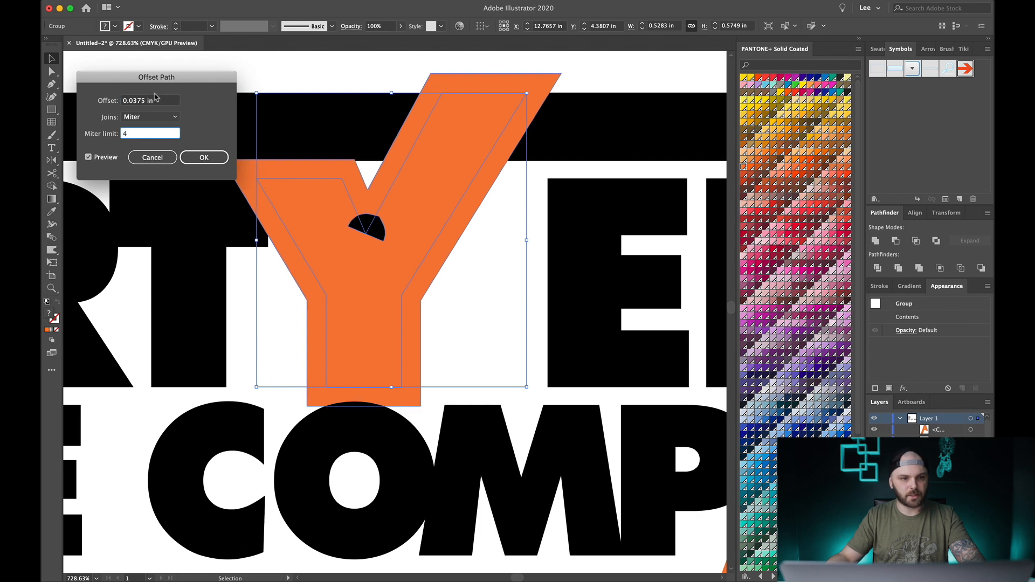
key("shift+Tab")
type("2.6")
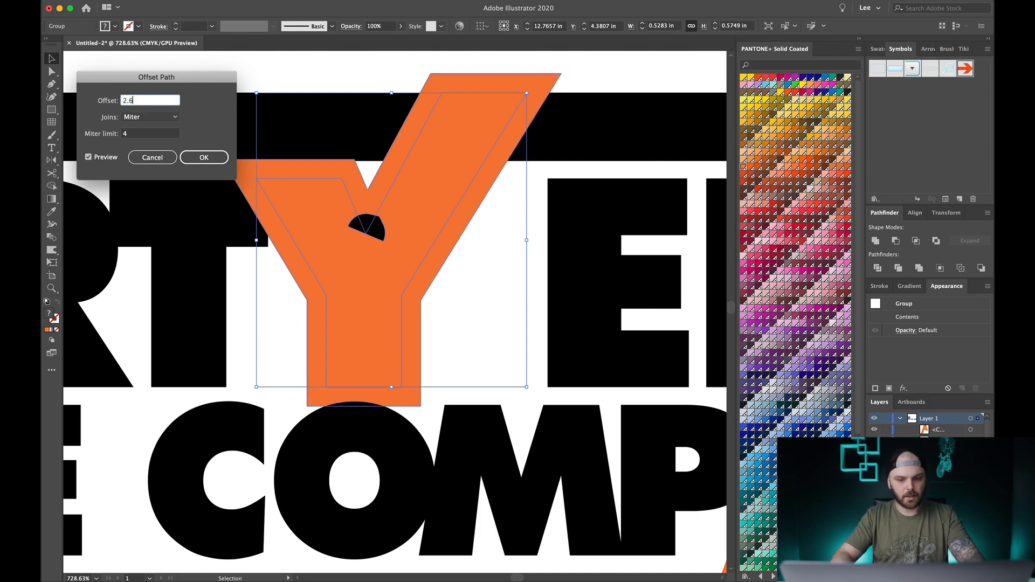
type("pt")
key("Tab")
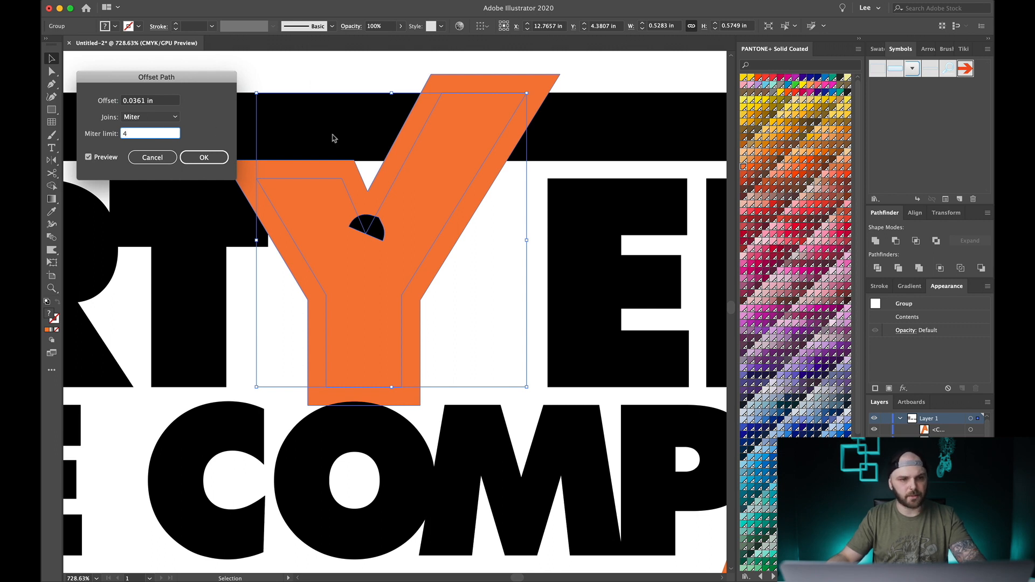
left_click(218, 155)
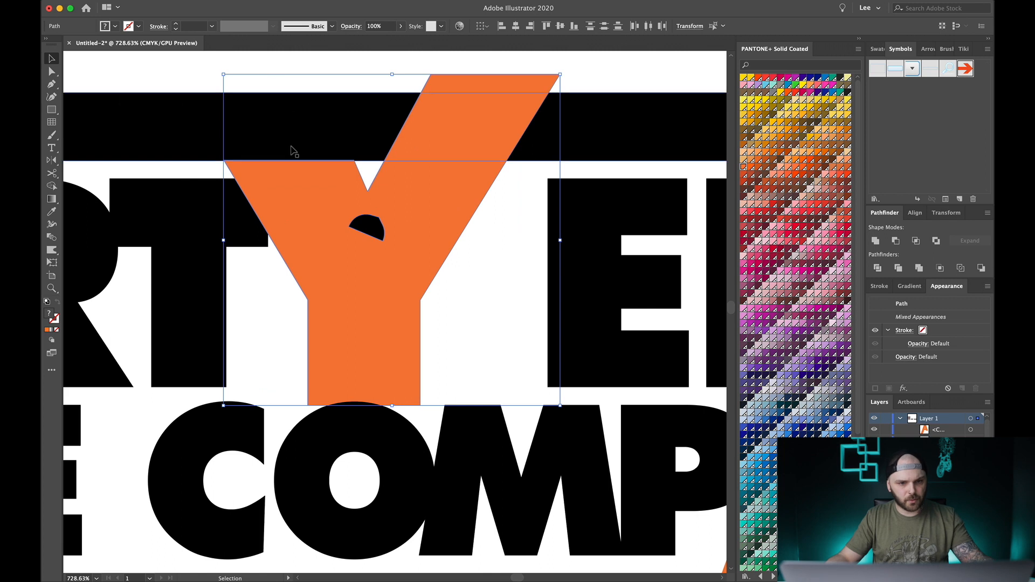
- Scale the Y's offset outline down slightly from its centre so its short arm's top meets the crossbar's lower edge
scroll(292, 150, "up", 1)
scroll(263, 156, "up", 1)
scroll(257, 146, "down", 2)
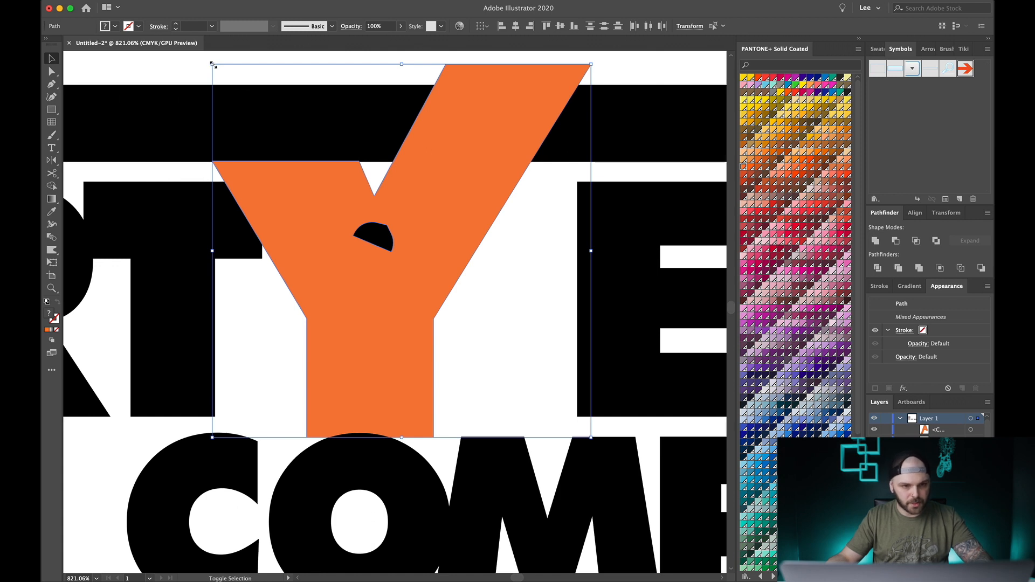
left_click_drag(213, 65, 216, 68)
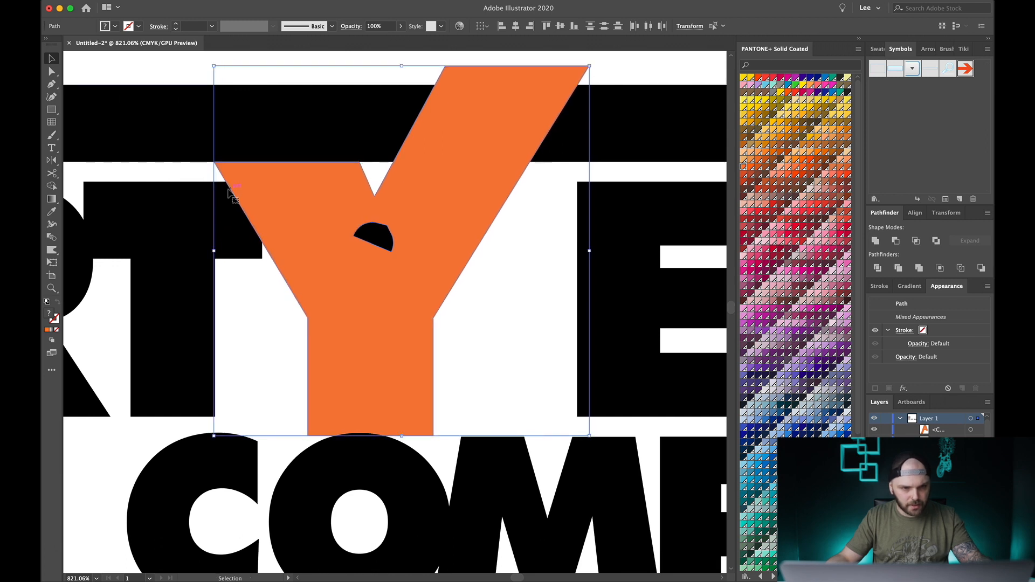
scroll(243, 140, "up", 4)
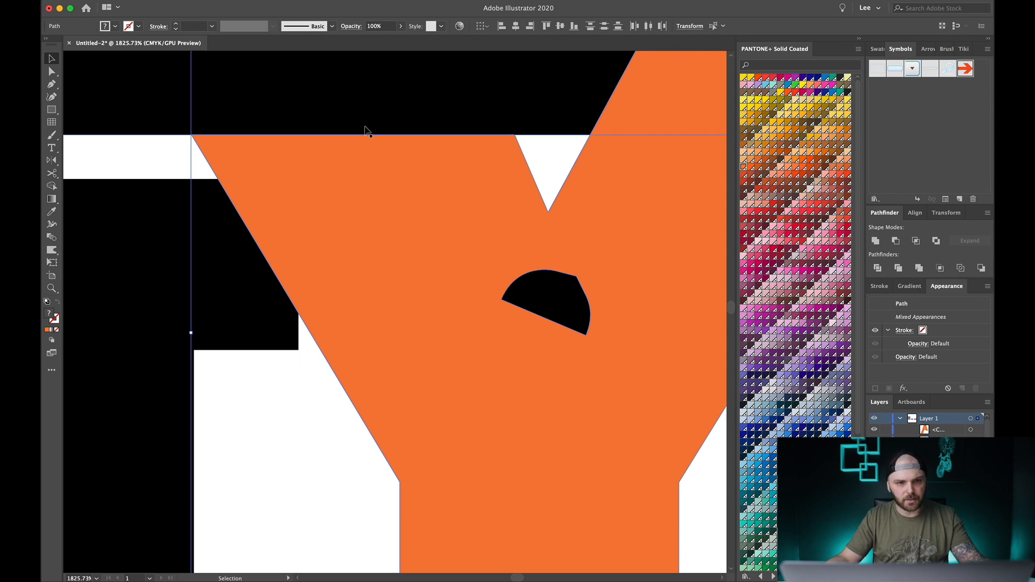
scroll(365, 130, "down", 5)
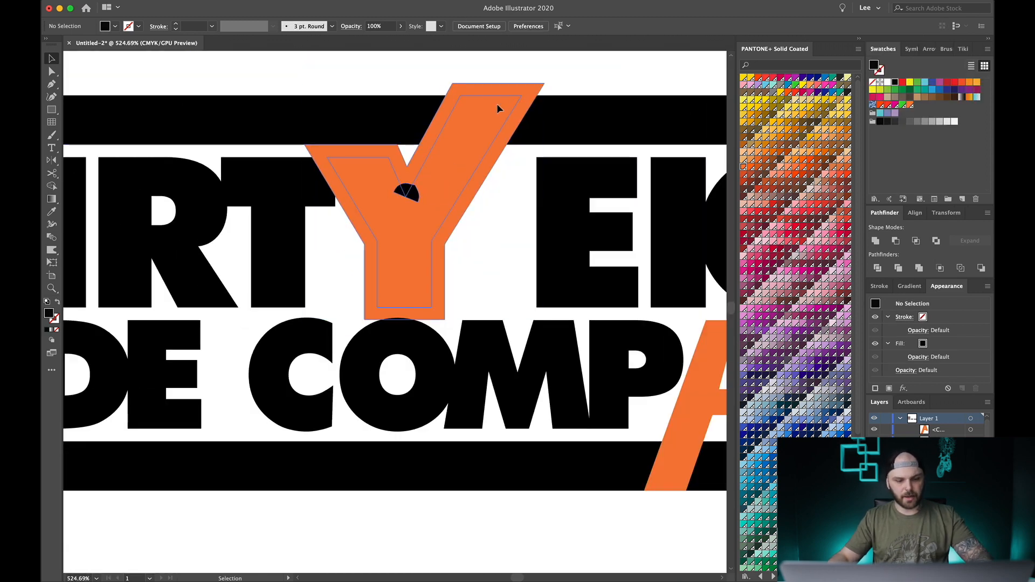
- Fill the ungrouped inner Y black and delete the stray black half-round fragment at its notch
left_click(496, 104)
key("super+shift+g")
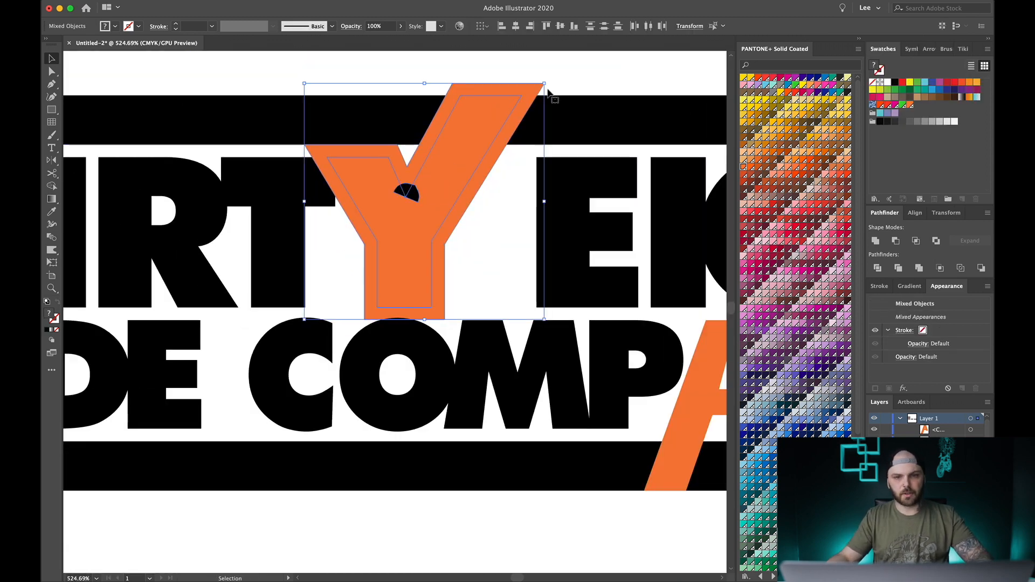
left_click(604, 66)
left_click(492, 108)
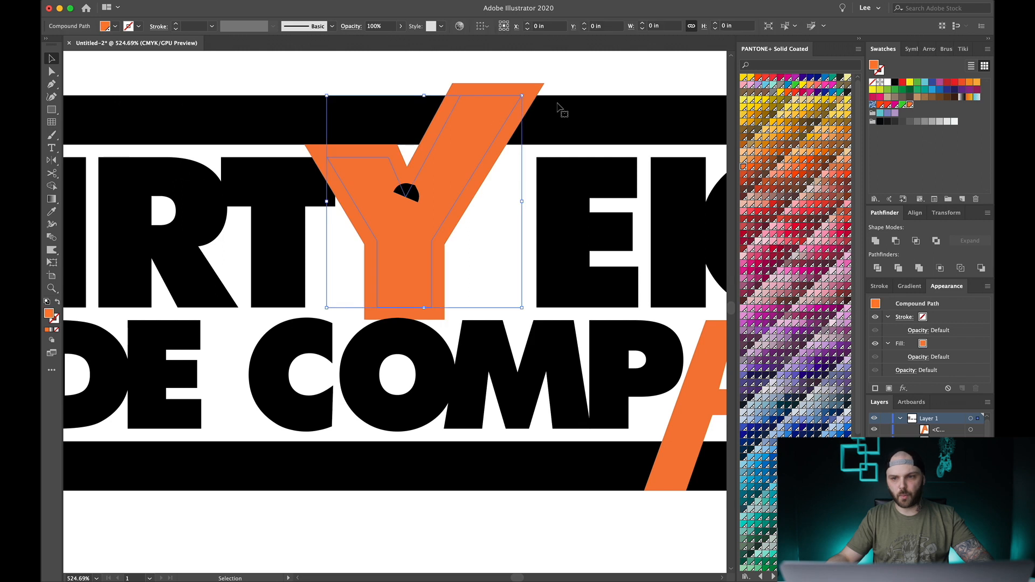
left_click(894, 83)
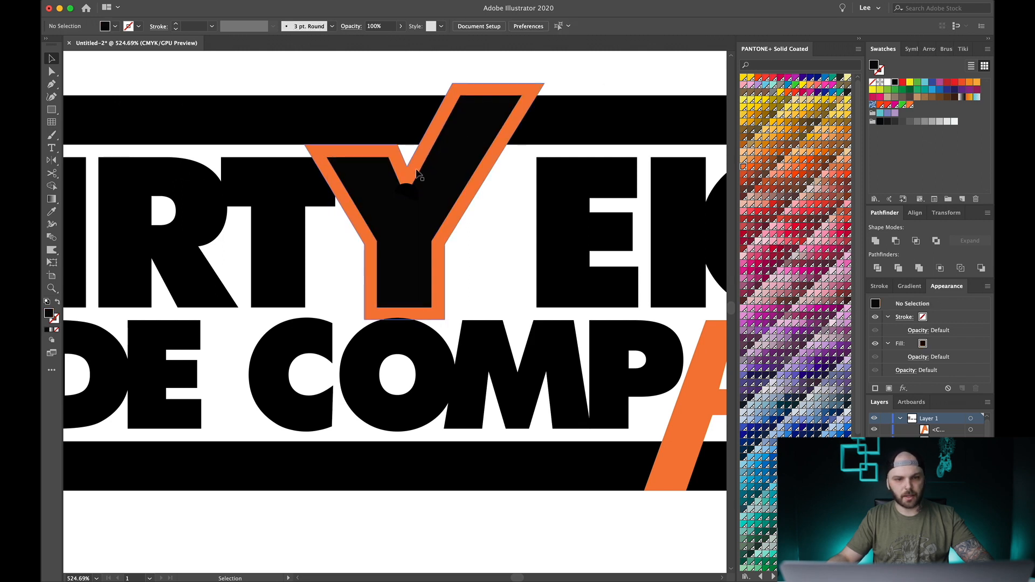
left_click(407, 187)
key("Delete")
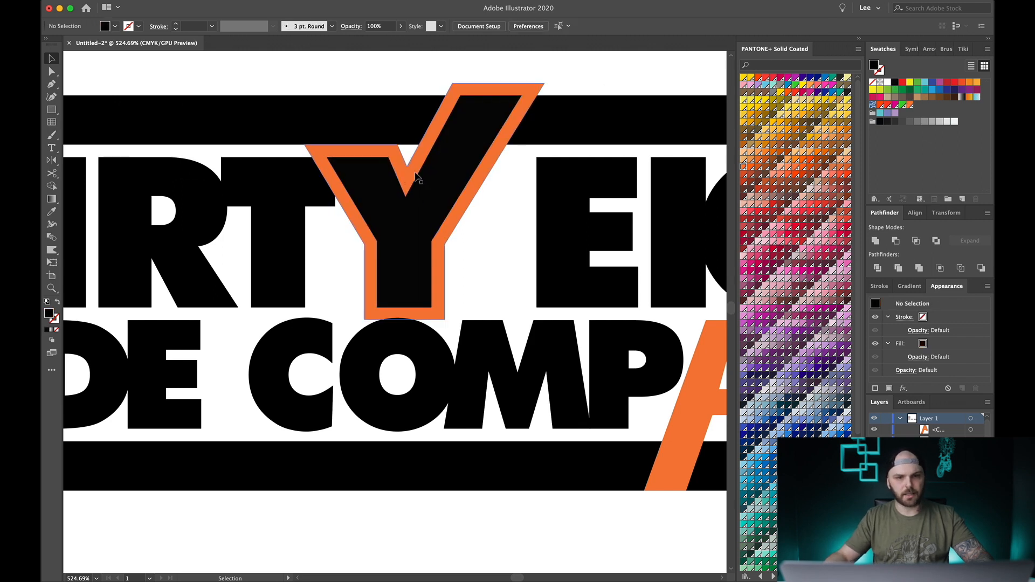
- Subtract the orange offset Y from the black frame to leave a gap around the Y's extended arm
left_click(540, 87)
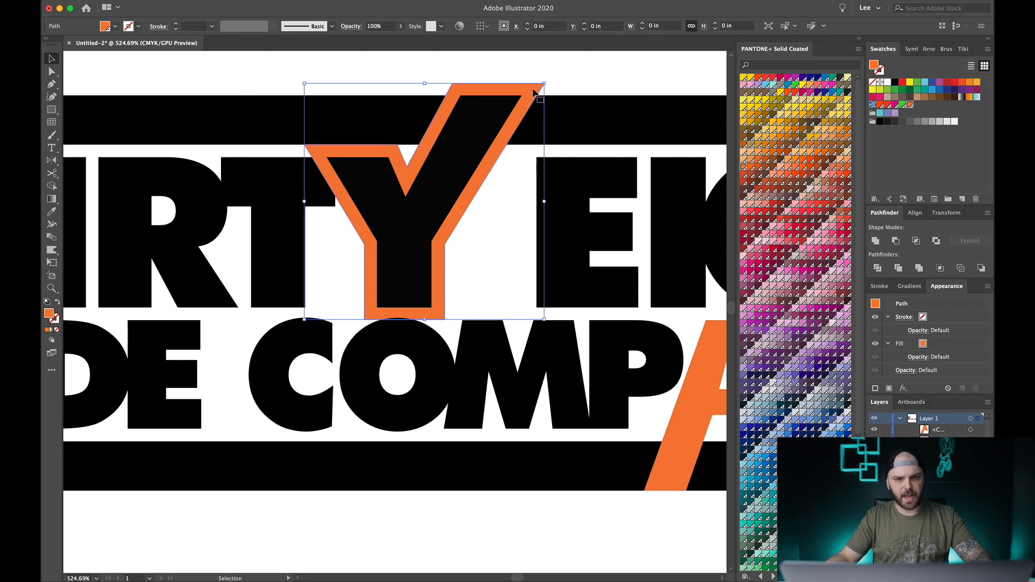
left_click(583, 121, "shift")
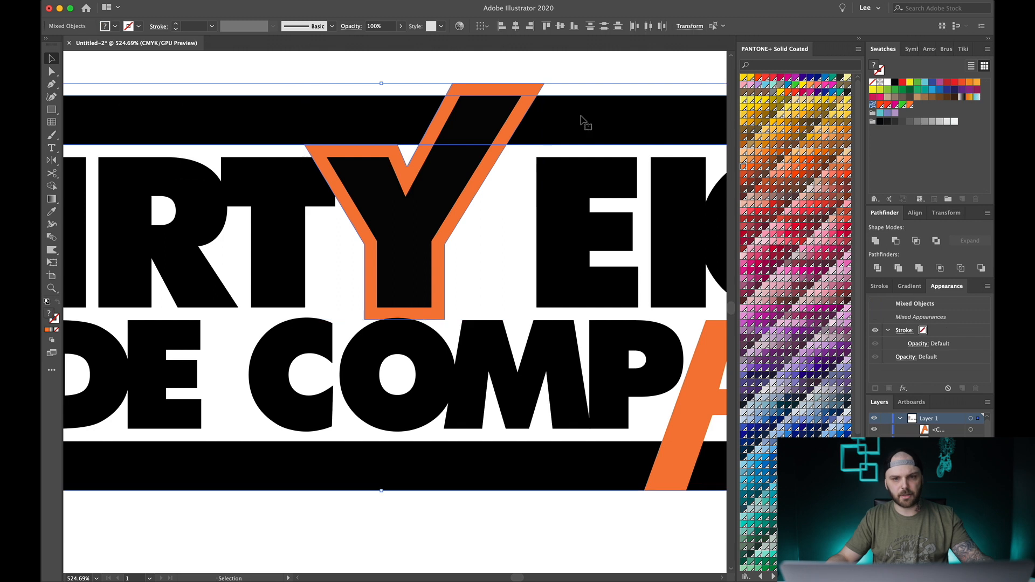
scroll(582, 120, "down", 2)
scroll(583, 121, "right", 1)
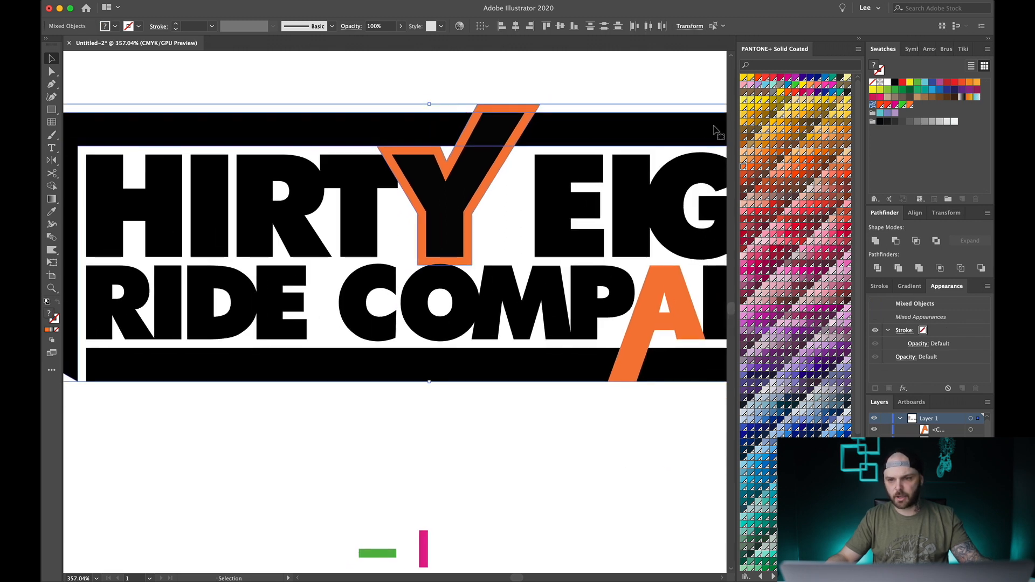
left_click(895, 242)
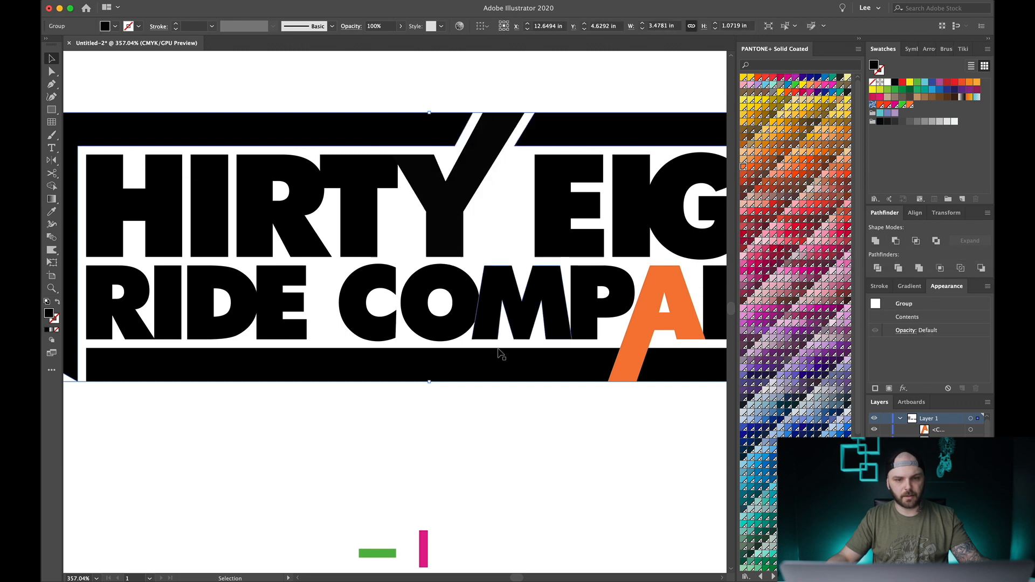
left_click(539, 406)
- Create an outward offset path around the orange A in COMPANY, reusing the current offset settings
scroll(498, 195, "up", 3)
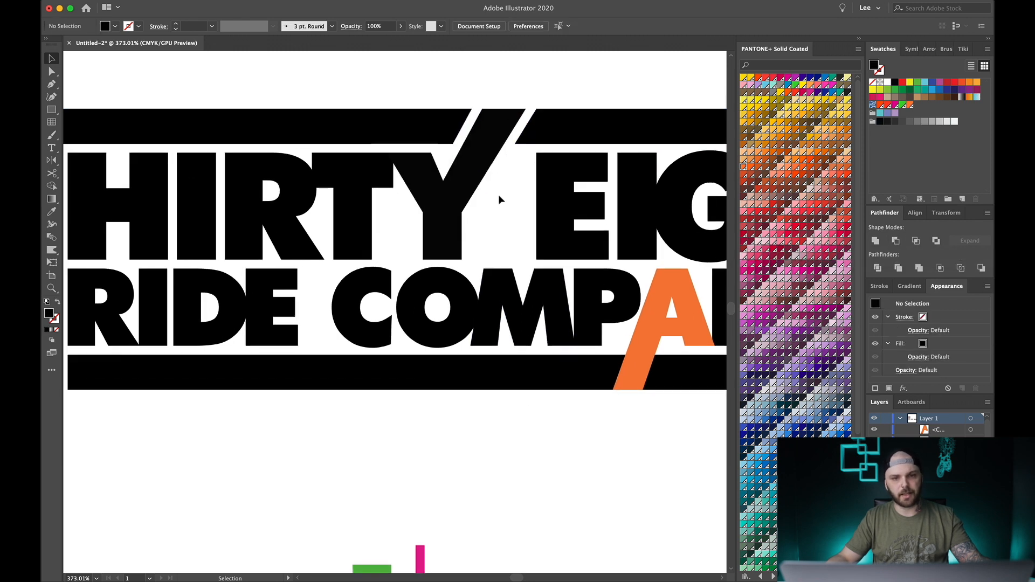
scroll(497, 194, "right", 1)
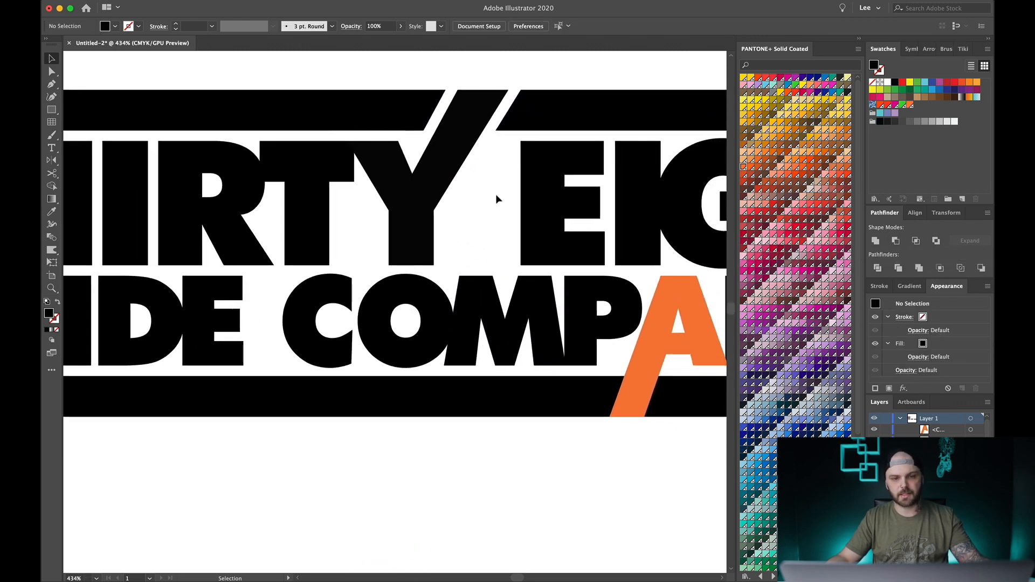
scroll(497, 197, "right", 5)
scroll(515, 254, "up", 2)
left_click(538, 296)
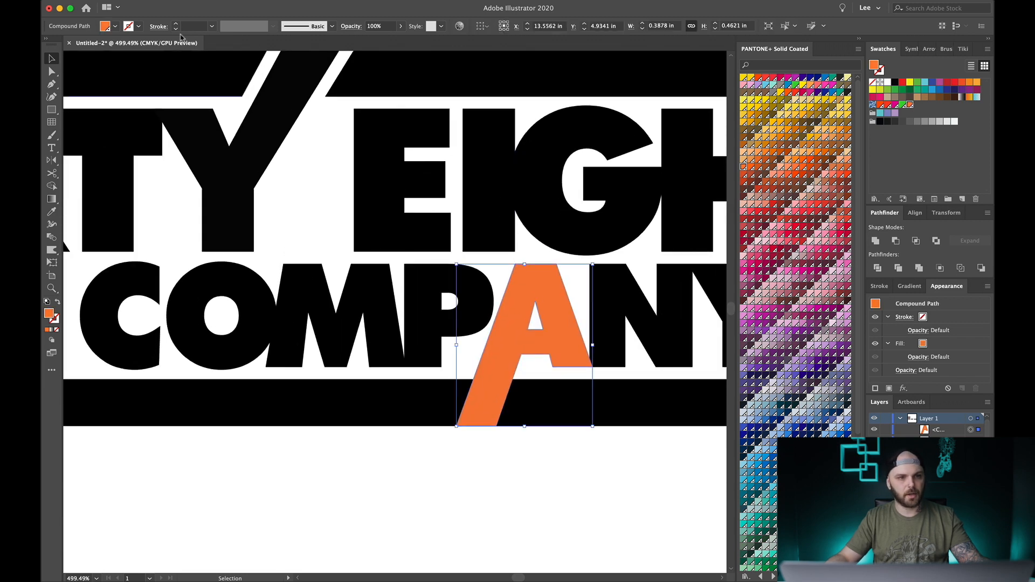
left_click(166, 1)
mouse_move(189, 229)
left_click(310, 266)
left_click(87, 157)
left_click(204, 157)
- Scale the A's offset outline down slightly so its right foot aligns with the bottom bar's upper edge
scroll(524, 413, "up", 10)
mouse_move(320, 476)
left_mouse_down()
mouse_move(330, 465)
mouse_move(323, 473)
left_mouse_up()
key("super+shift+a")
scroll(507, 360, "down", 8)
- Fill the inner A black by sampling the bottom bar's colour with the Eyedropper
left_click(465, 310)
key("i")
left_click(571, 398)
key("v")
key("super+shift+a")
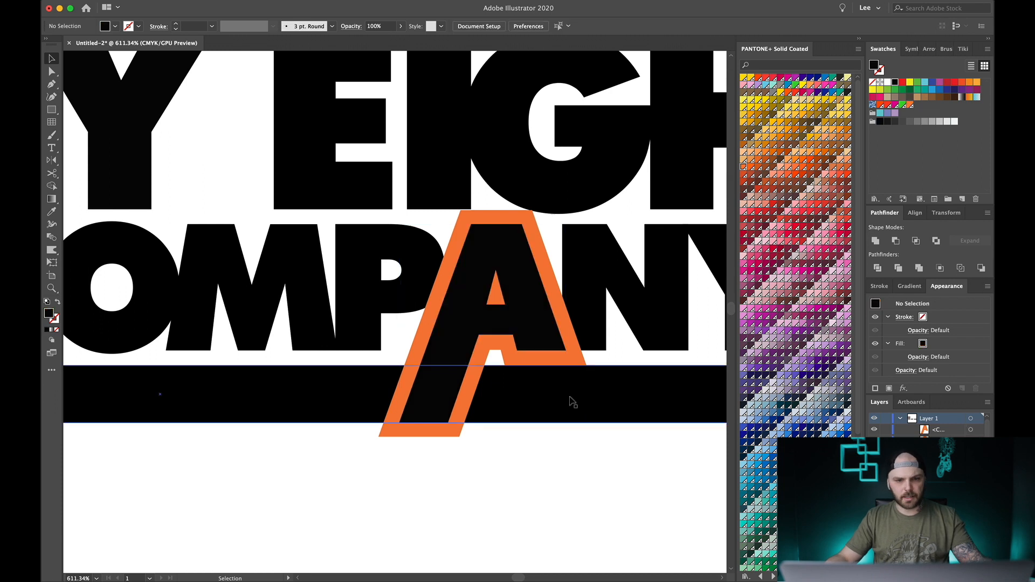
- Subtract the orange offset A from the bottom bar to leave a gap around the A's extended leg
left_click(467, 409)
left_click(506, 400, "shift")
left_click(895, 241)
left_click(497, 482)
scroll(497, 481, "down", 8)
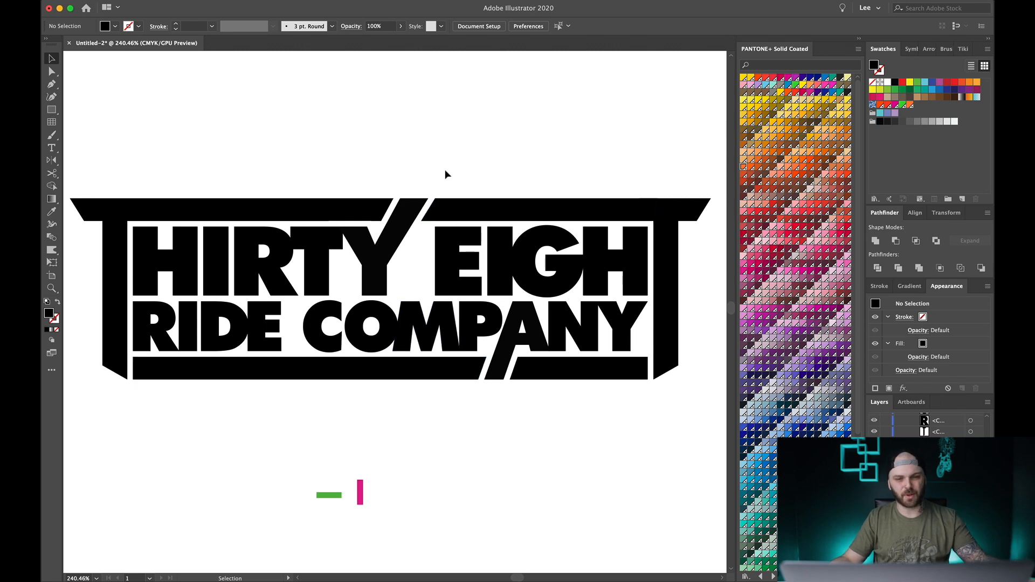
- Copy the E of EIGHT and paste the duplicate in place in front of it
scroll(408, 272, "up", 5)
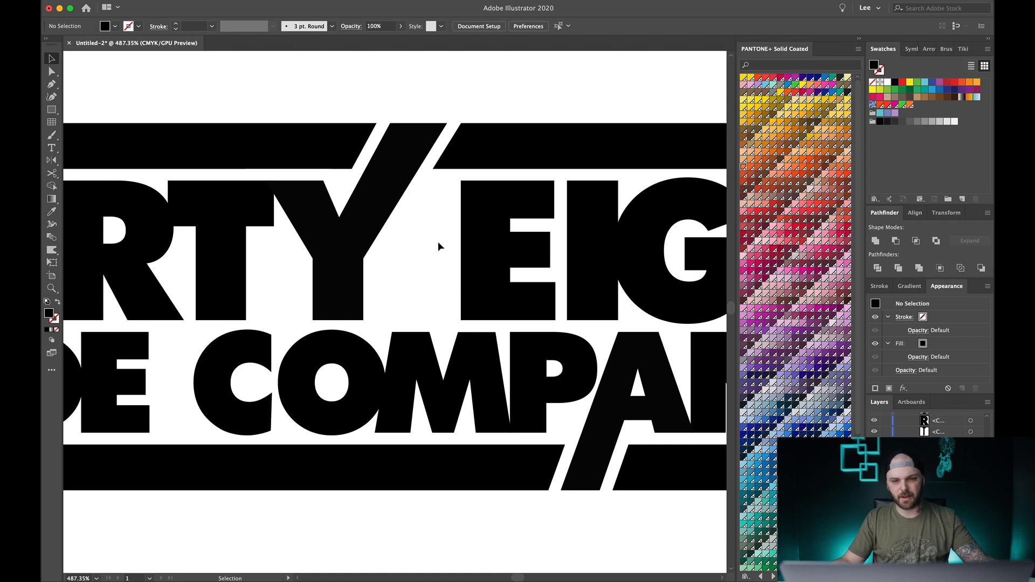
scroll(538, 251, "up", 3)
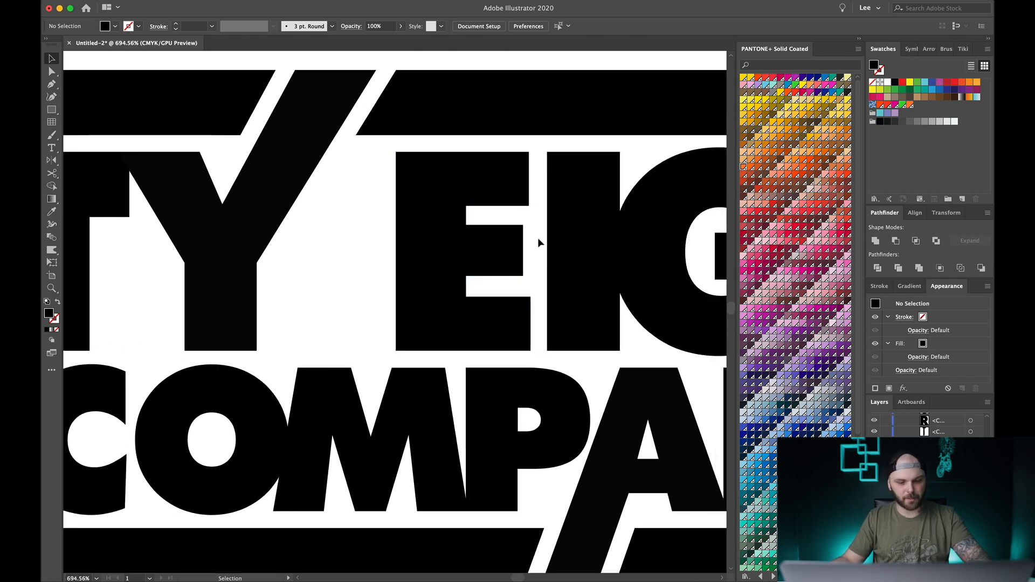
key("a")
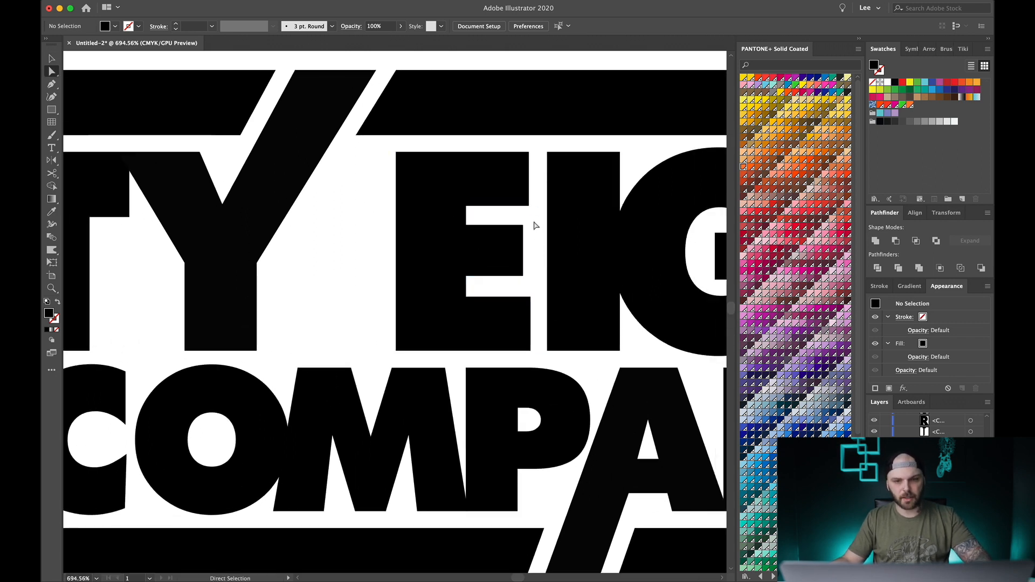
left_click_drag(498, 286, 474, 289)
key("super+c")
key("super+f")
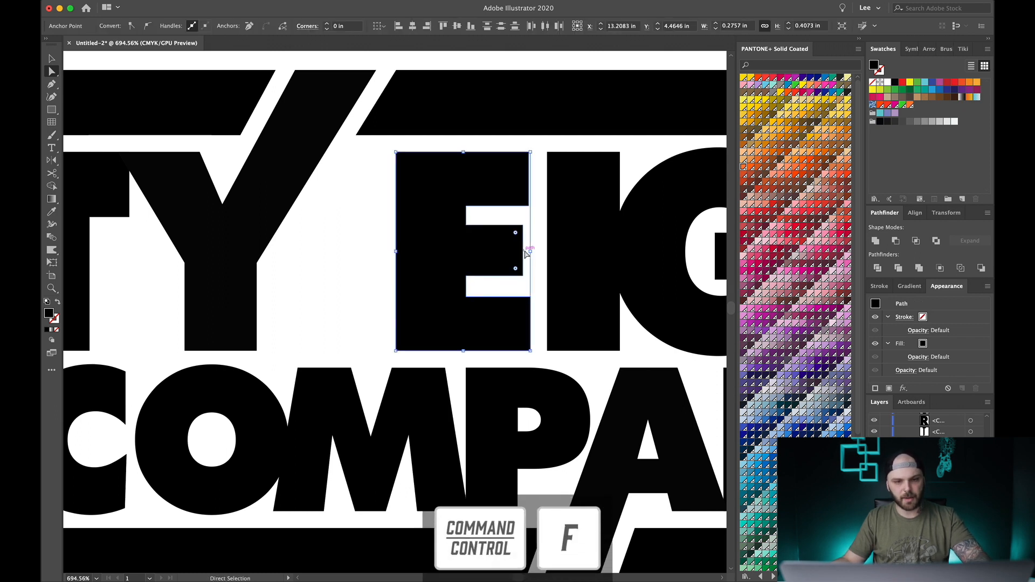
- Move the copied middle arm of the E straight left so it extends out past the letter's stem towards the Y
left_click(526, 252)
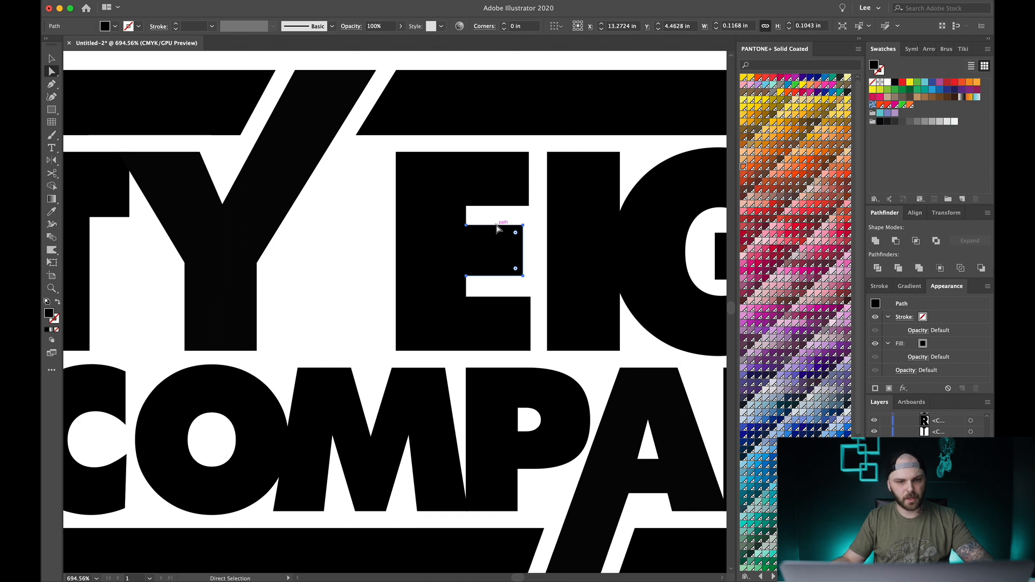
left_click_drag(496, 231, 388, 227)
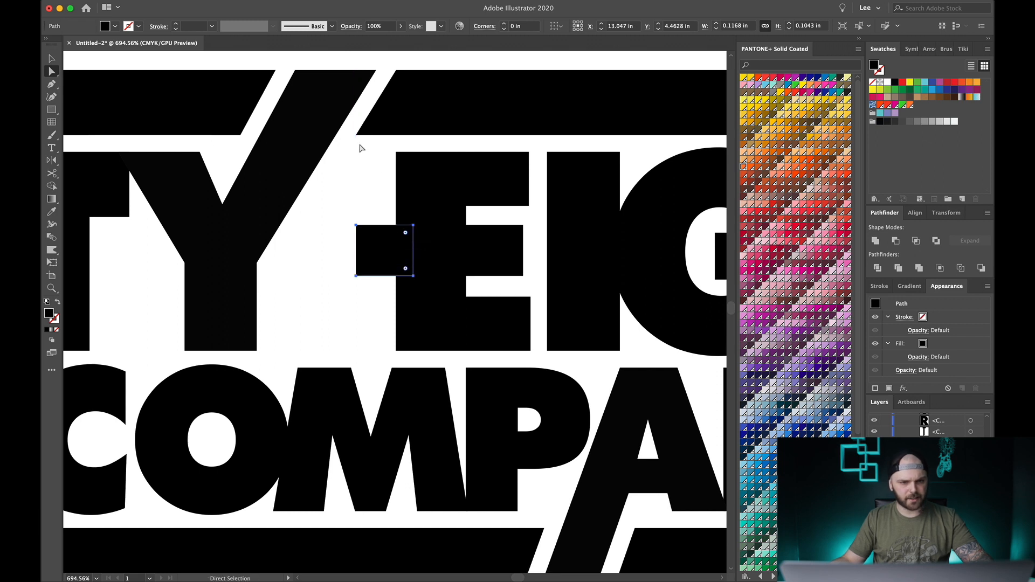
left_click(357, 226)
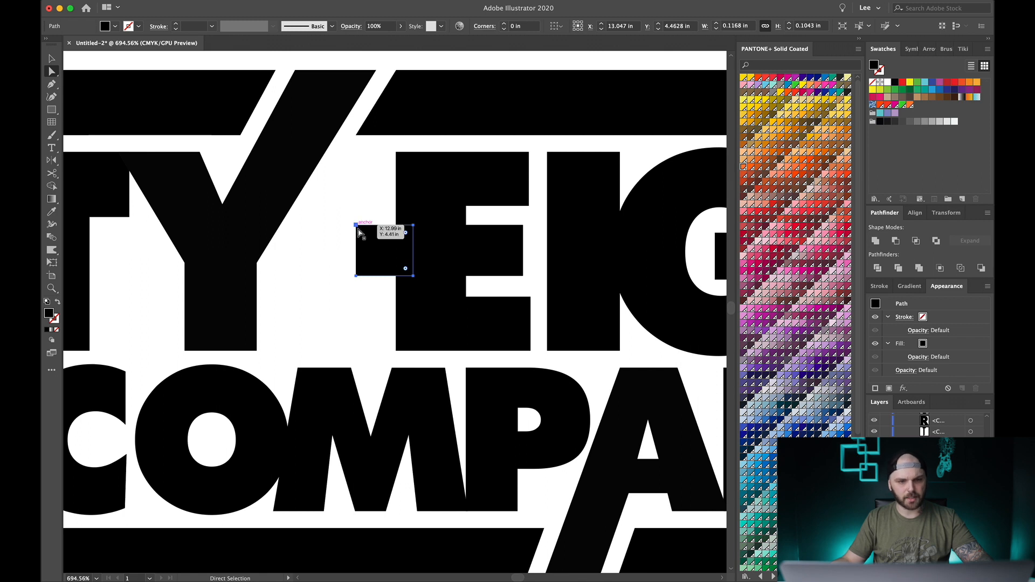
left_click(375, 310)
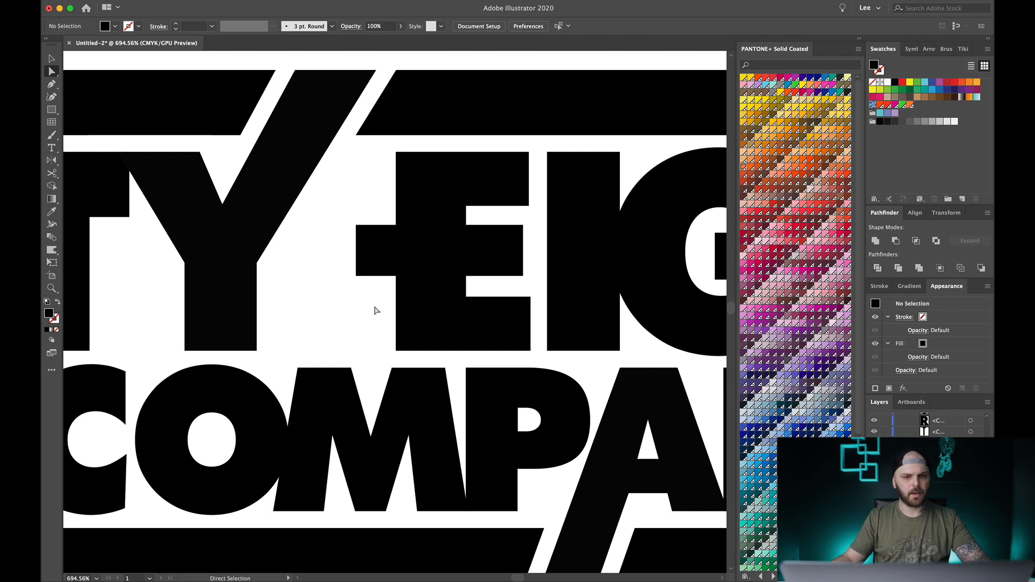
- Try slanting the free end of the E's extended bar by nudging its lower-left anchor outward by eye, and restore the square corner
left_click(391, 264)
left_click(356, 277)
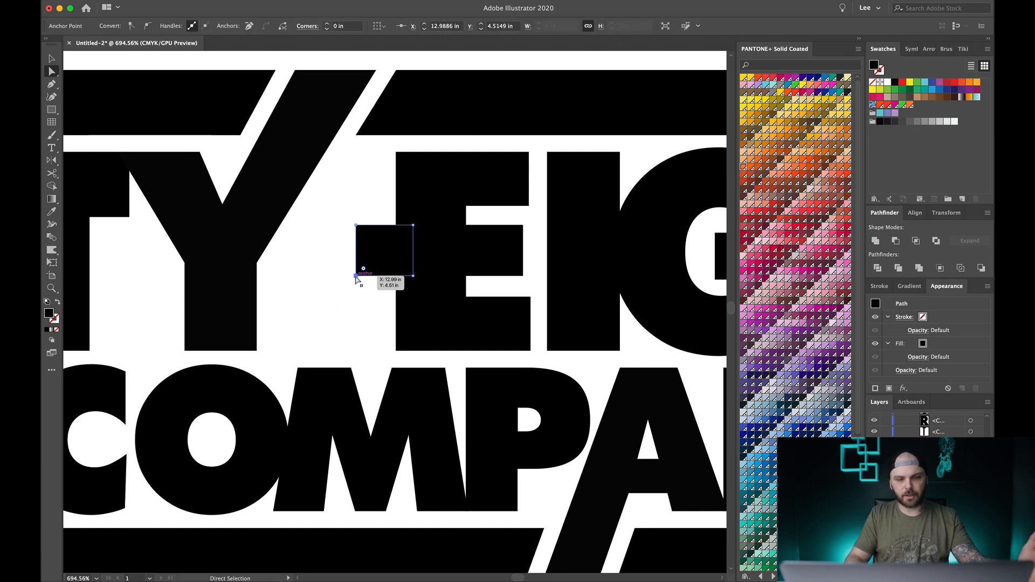
key("Left")
key("Left")
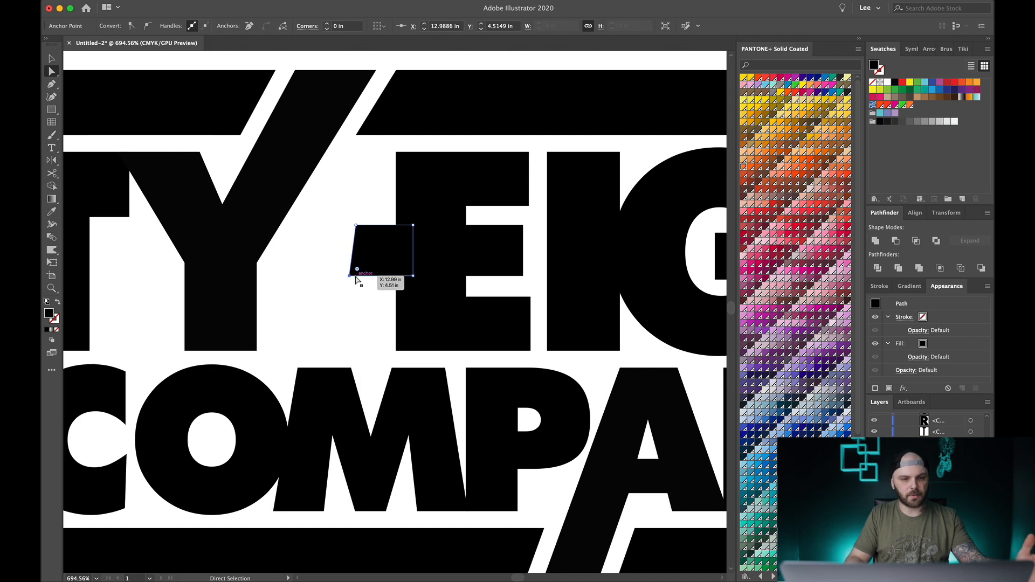
key("Left")
key("Left")
key("Left")
key("Left")
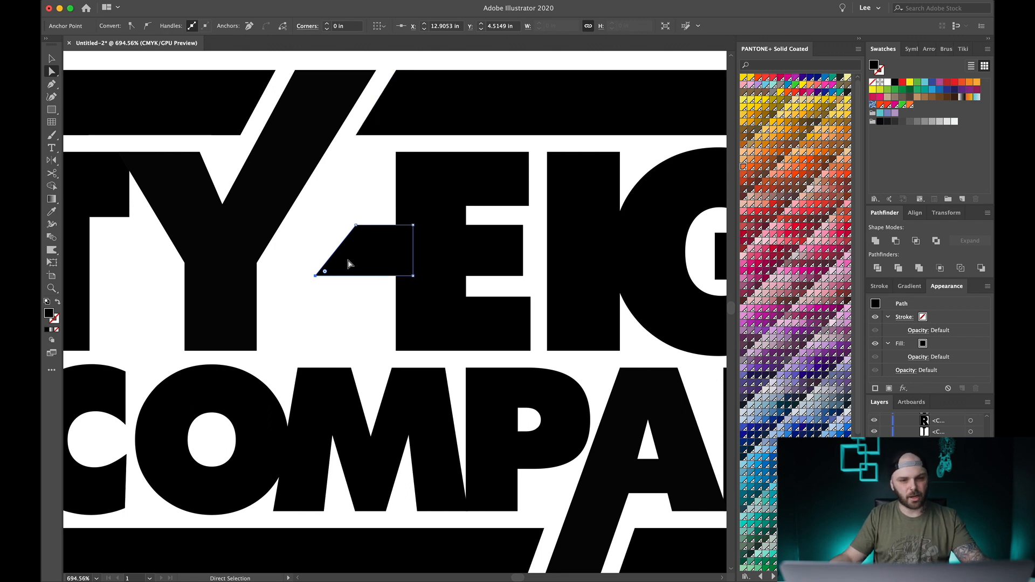
key("Right")
key("Right")
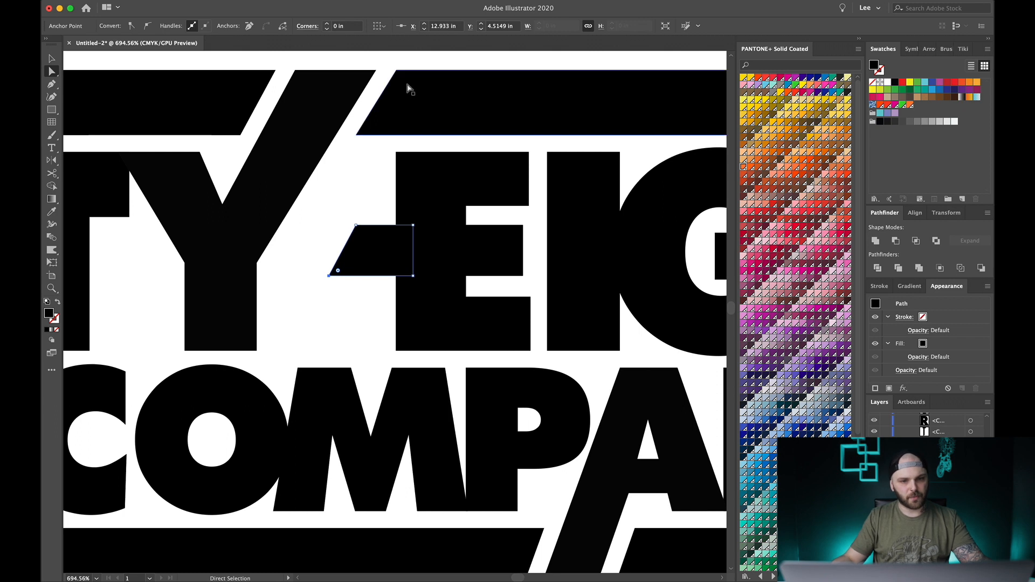
left_click(358, 197)
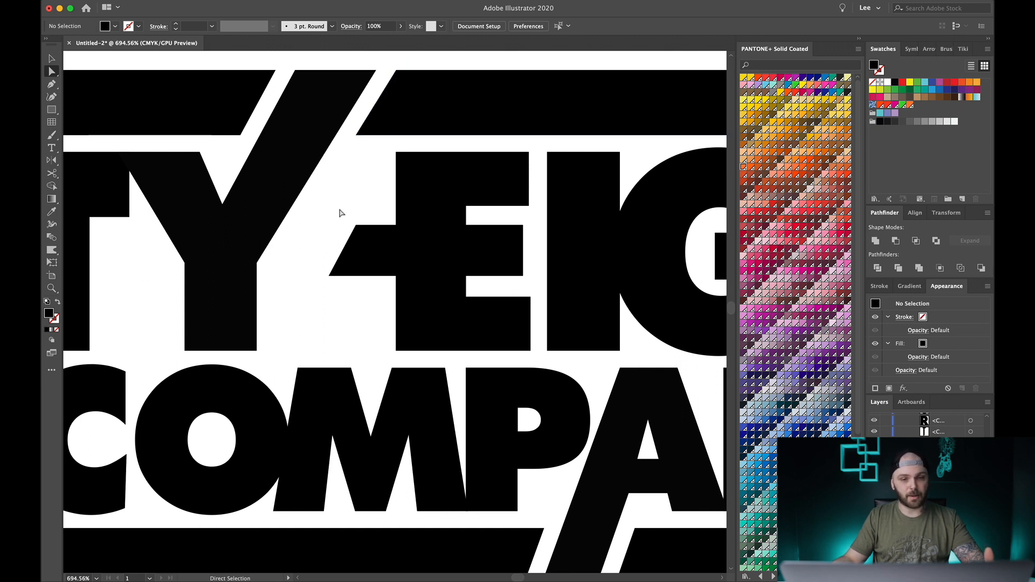
left_click_drag(329, 276, 356, 275)
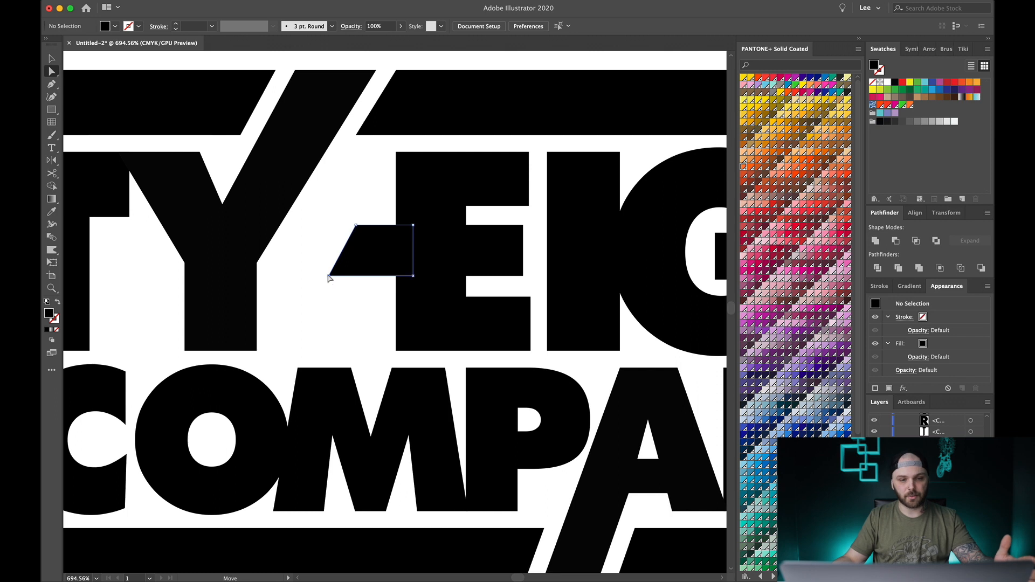
left_click(388, 104)
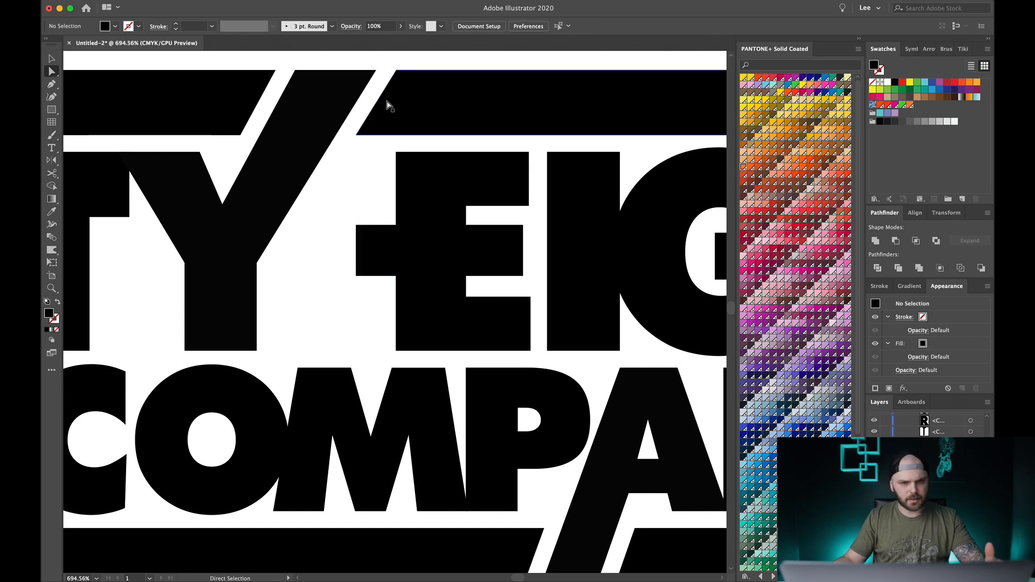
- Copy the right-hand top frame segment and place the duplicate over the E with its slanted end at the extended bar's upper-left corner
left_click(396, 70)
left_click(356, 137, "shift")
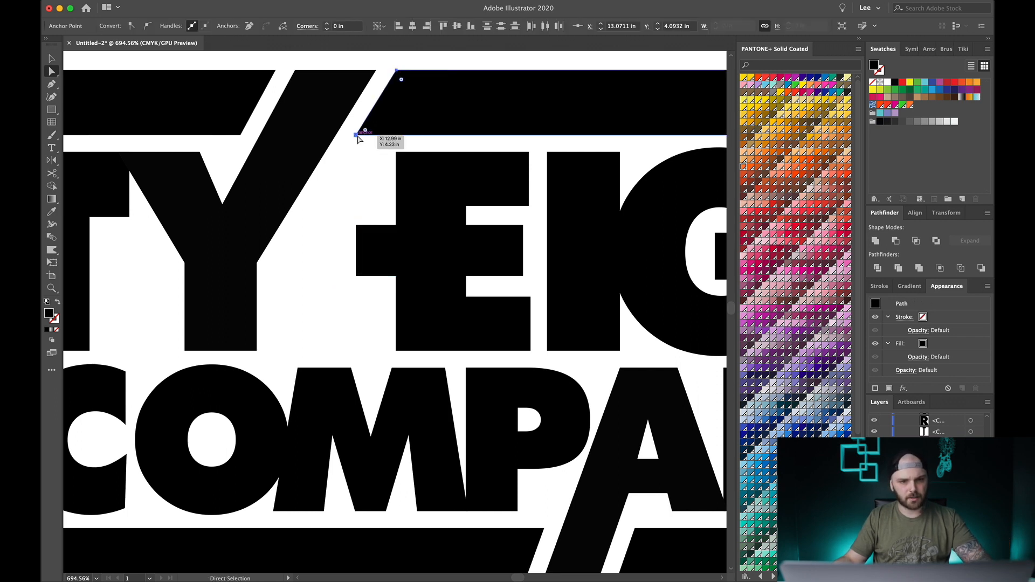
key("super+c")
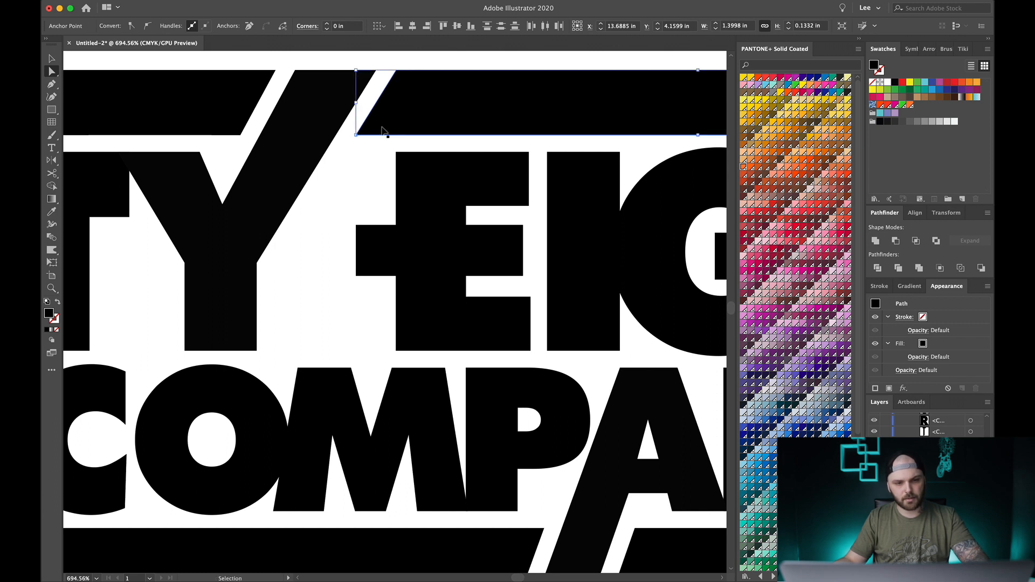
key("super+v")
left_click_drag(302, 285, 431, 243)
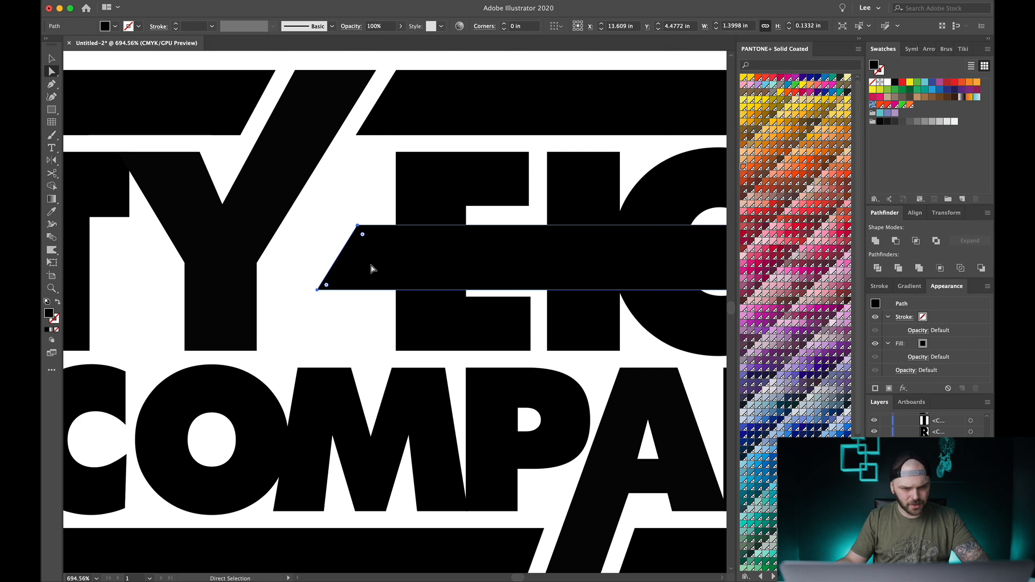
- Delete the duplicate segment's far end, keeping only its slanted edge, and align that edge with the extended bar's upper-left corner
scroll(391, 269, "down", 5)
scroll(393, 269, "right", 4)
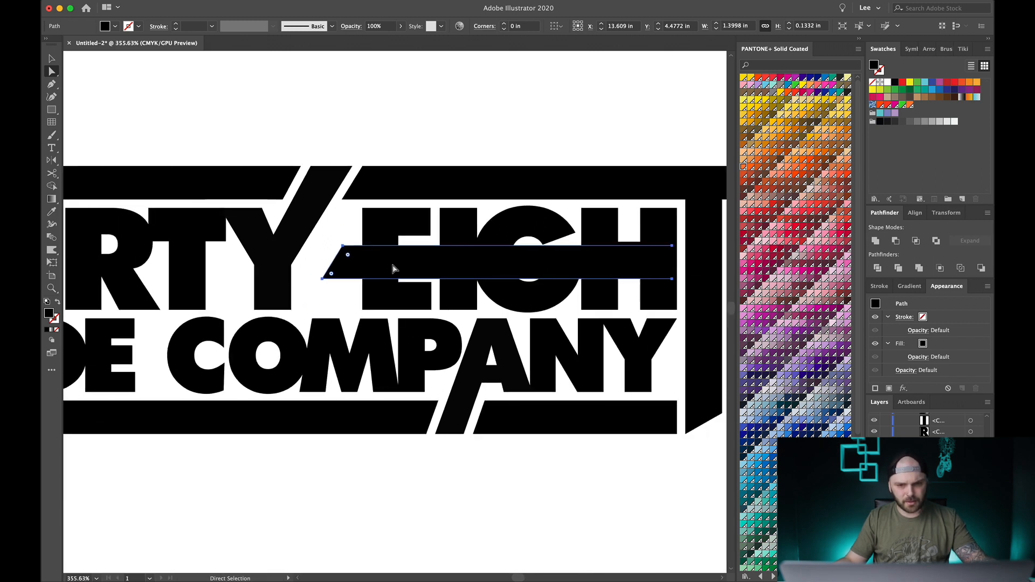
left_click_drag(584, 252, 581, 285)
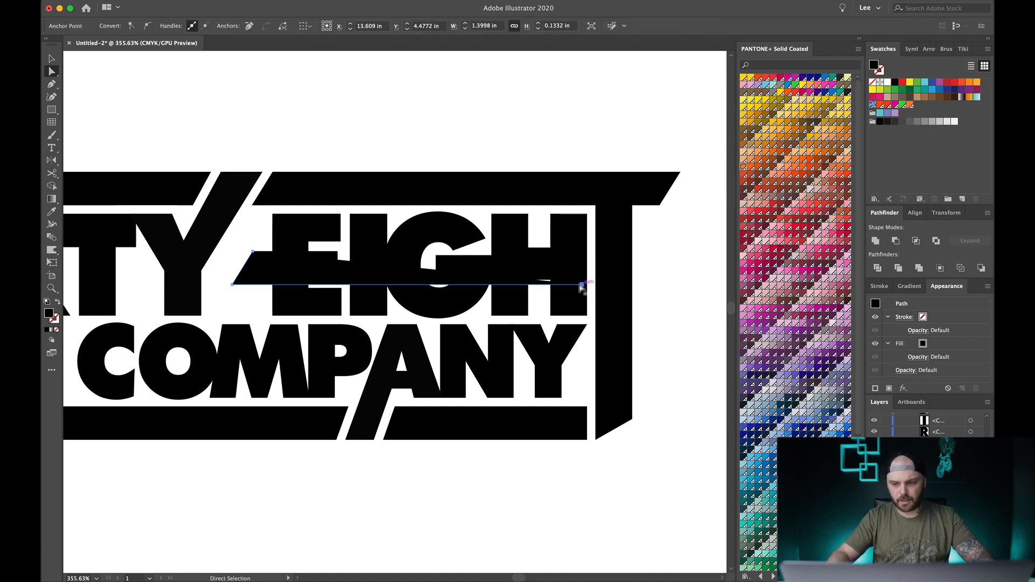
key("Delete")
scroll(246, 278, "up", 10)
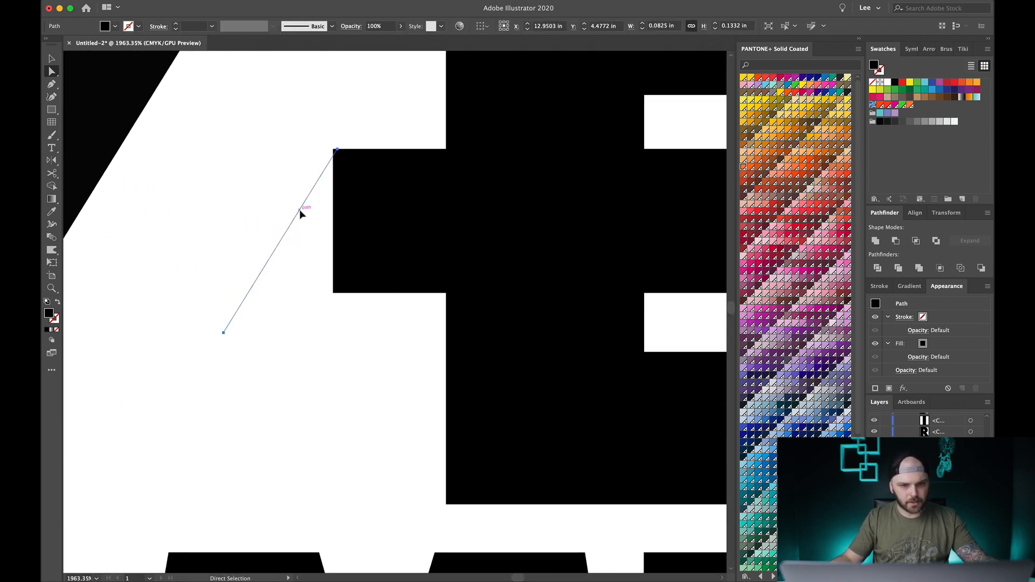
left_click_drag(300, 210, 293, 211)
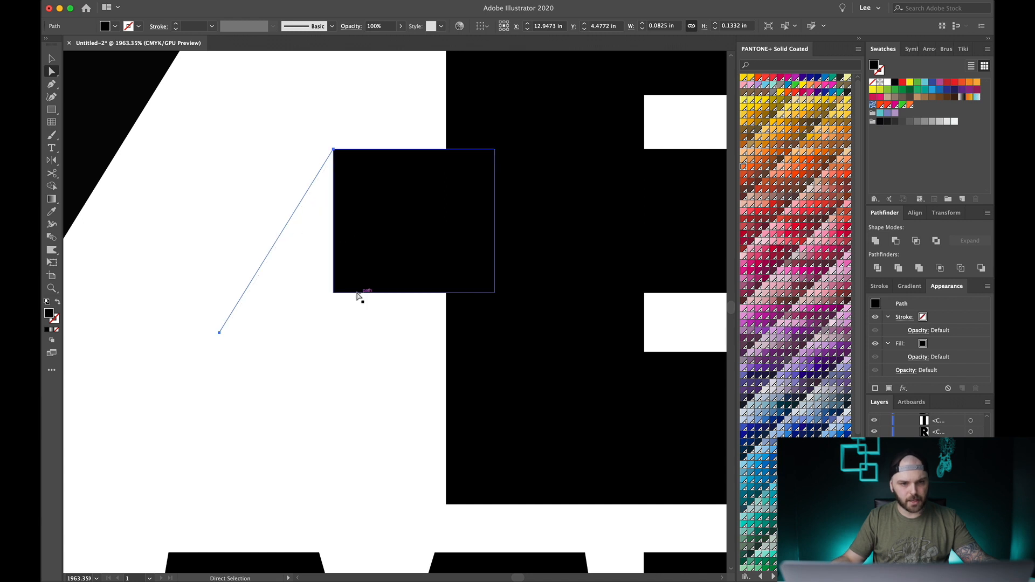
- Extend the bar's lower-left corner out to the slanted guide edge and delete the guide
left_click_drag(334, 294, 244, 292)
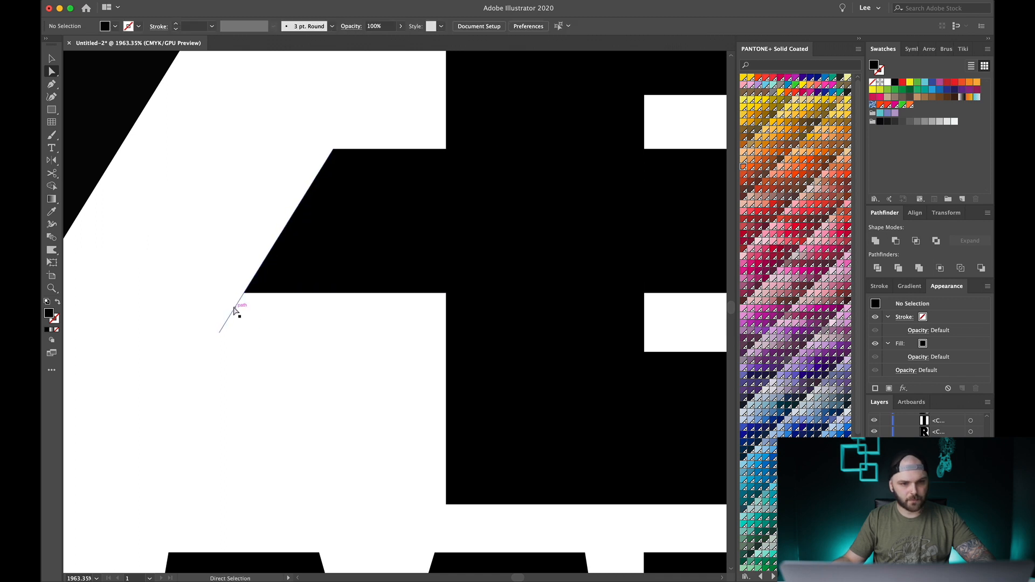
left_click(238, 300)
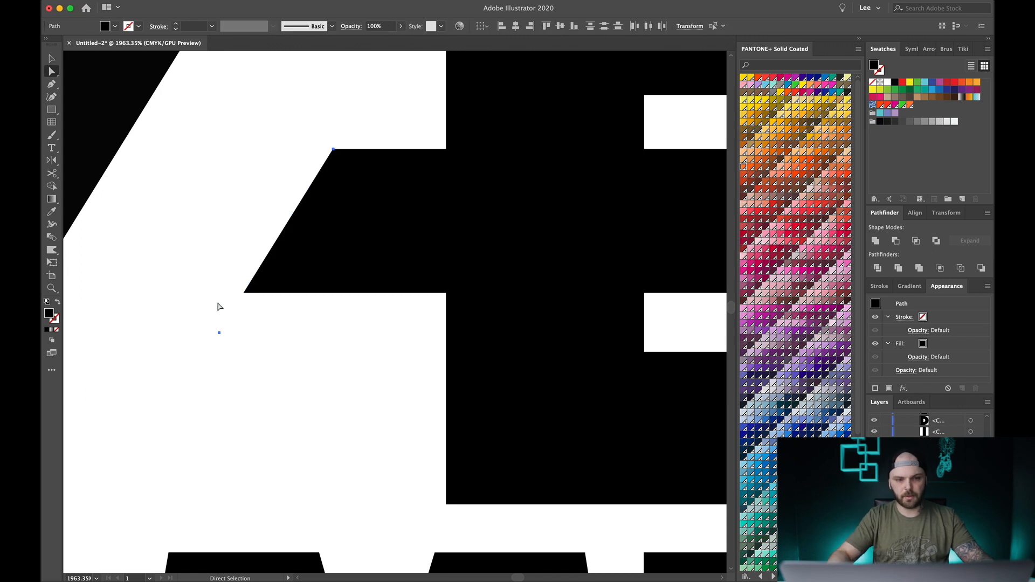
scroll(218, 306, "down", 5)
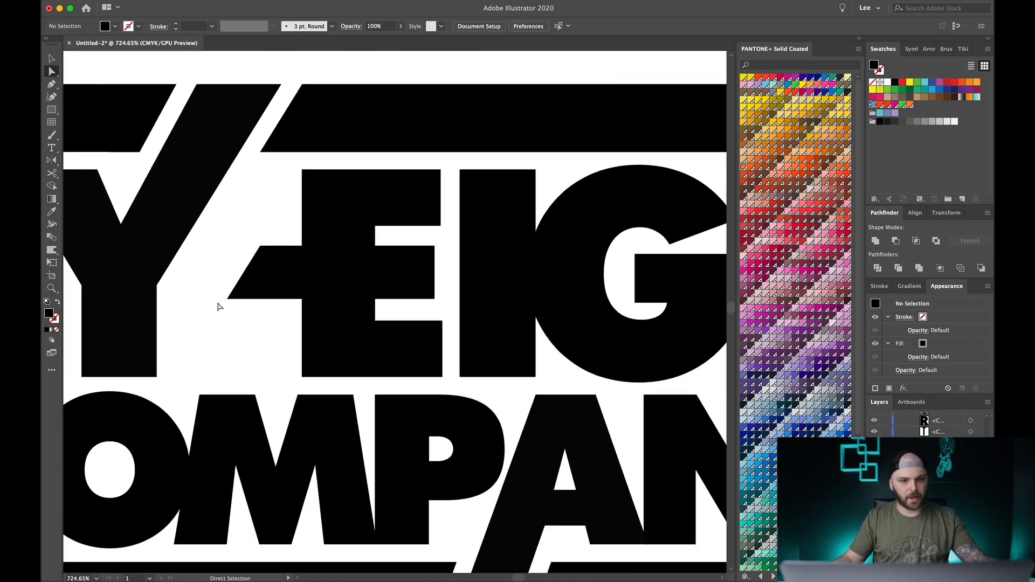
scroll(218, 306, "left", 2)
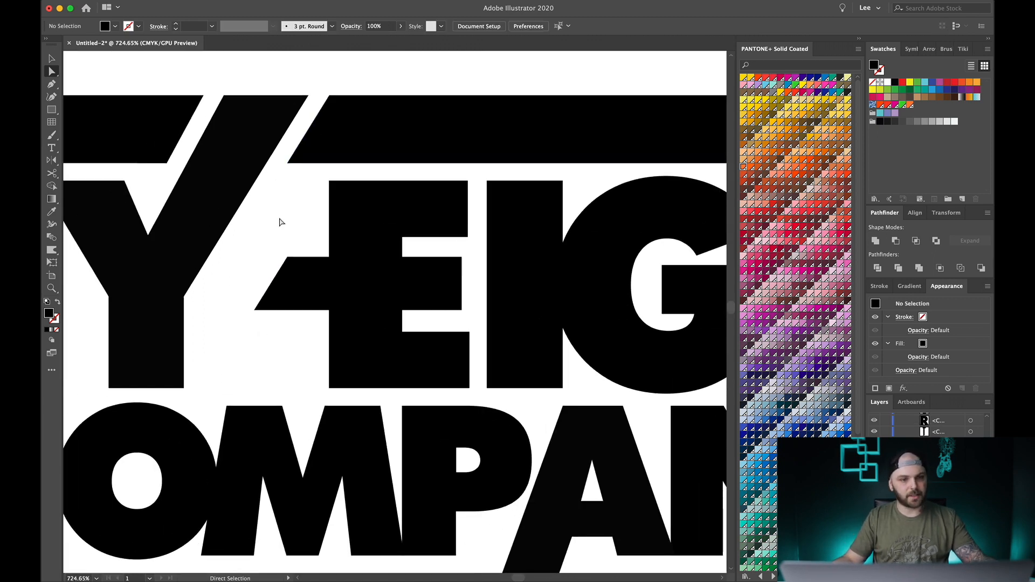
scroll(279, 221, "down", 5)
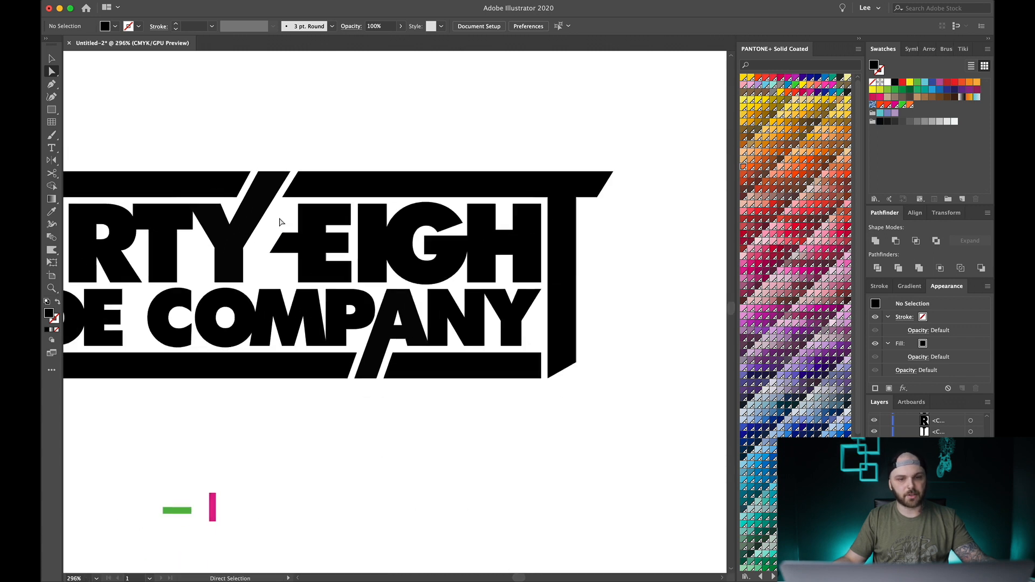
scroll(279, 222, "down", 2)
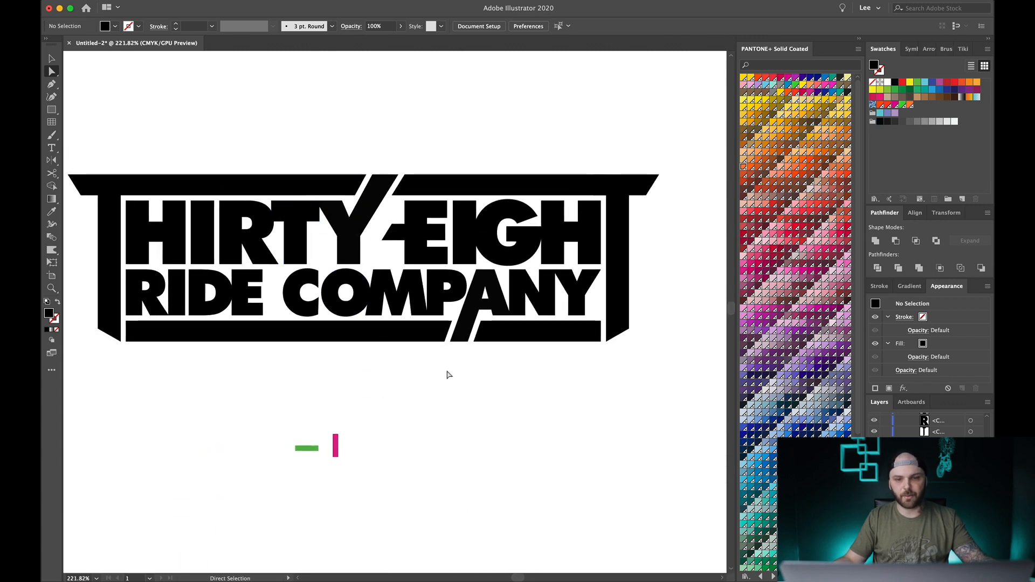
scroll(447, 375, "left", 1)
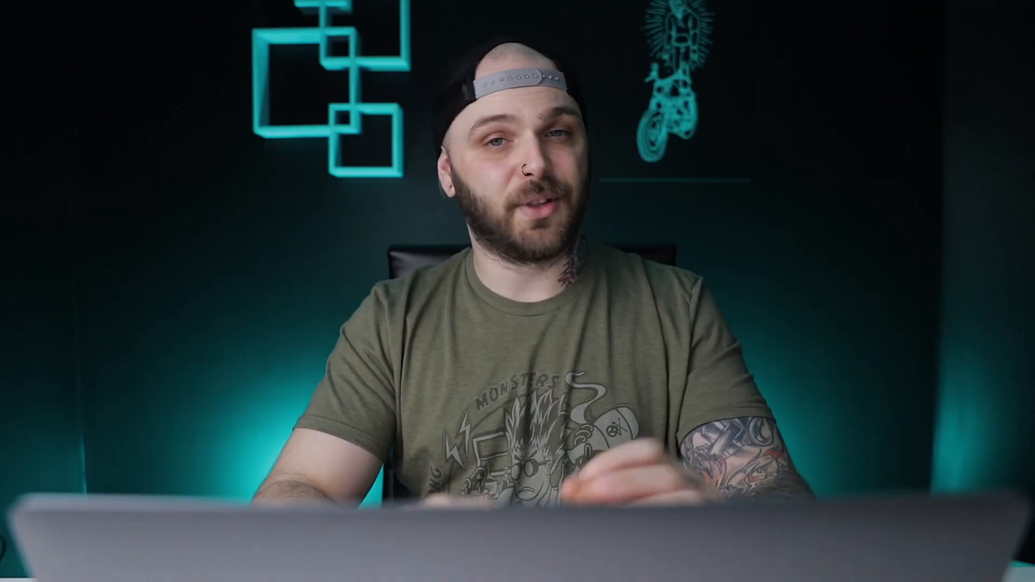
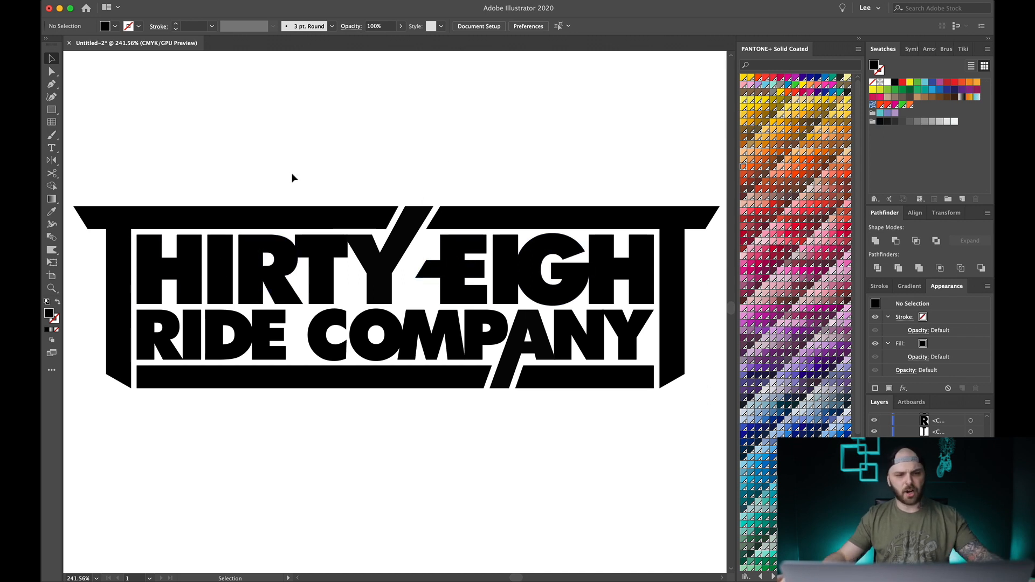
- Select the outer tip anchors at the right and left ends of the frame's top bar with Direct Selection
key("a")
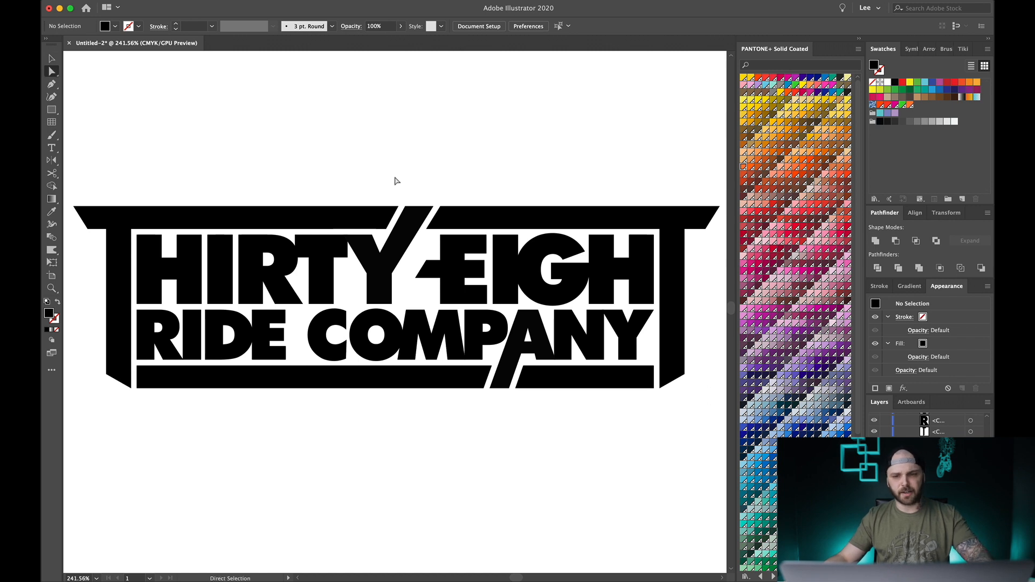
scroll(395, 178, "left", 1)
scroll(663, 178, "right", 1)
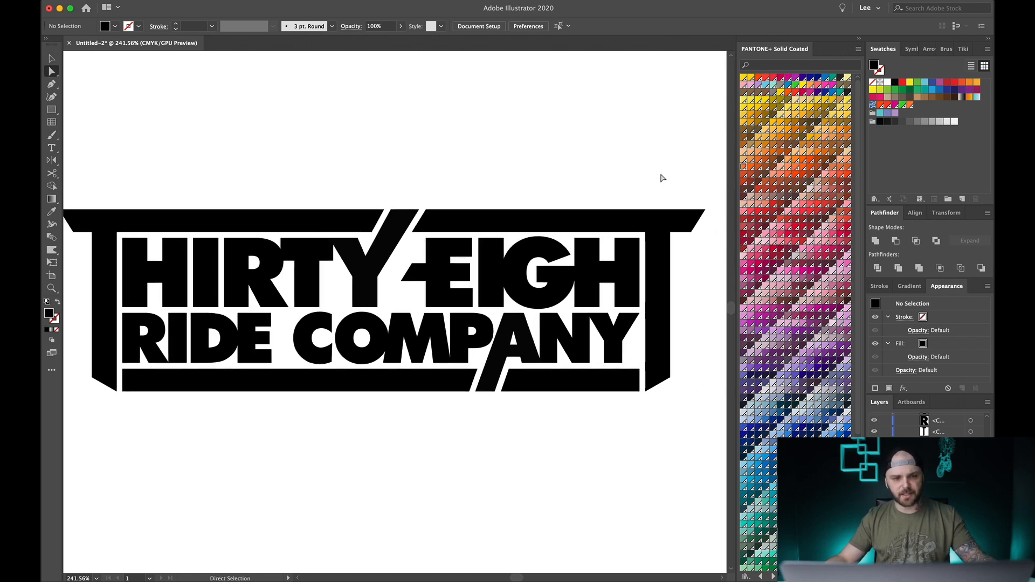
scroll(663, 178, "down", 1)
left_click_drag(707, 247, 707, 246)
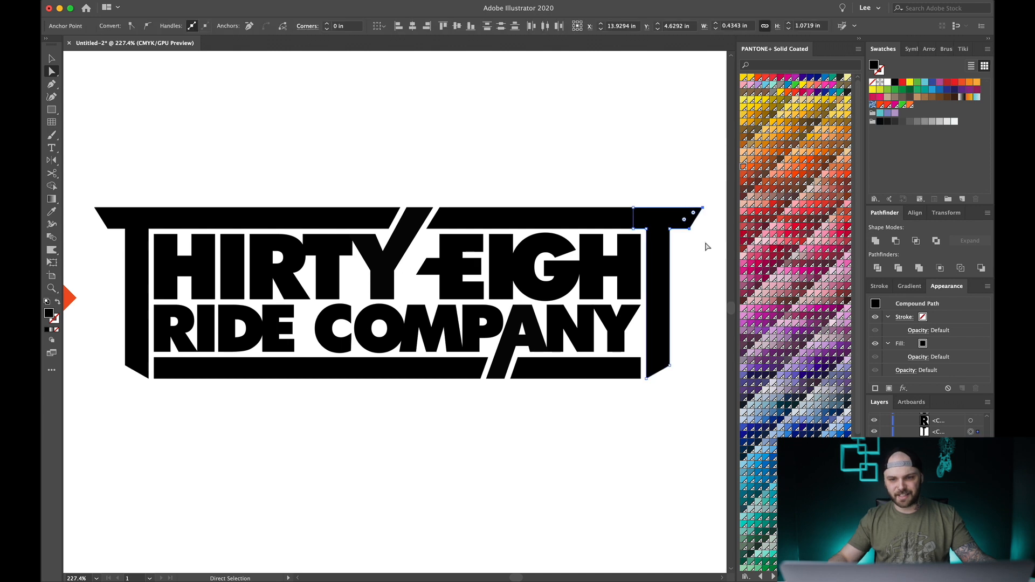
left_click(83, 193)
left_click_drag(113, 239, 113, 239)
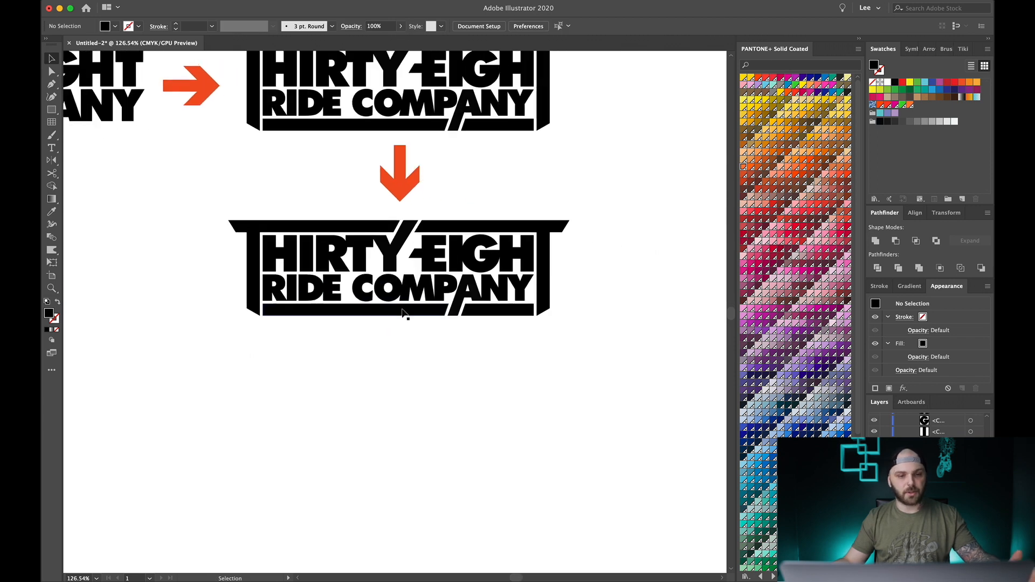
- Select the THIRTY EIGHT lettering and its surrounding frame in the logo copy below the orange arrow, and merge the shapes with Unite
scroll(401, 312, "up", 5)
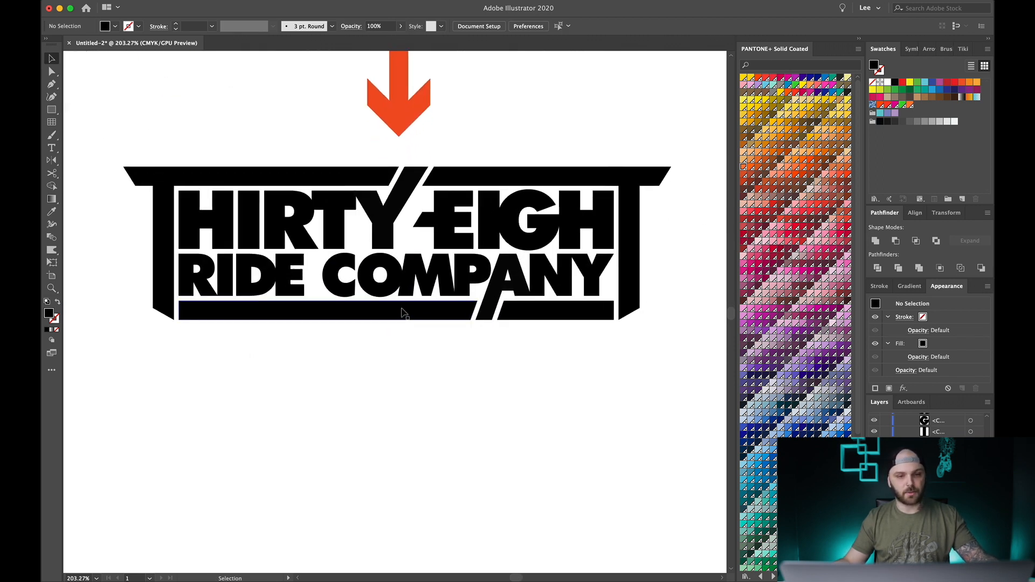
scroll(393, 209, "up", 2)
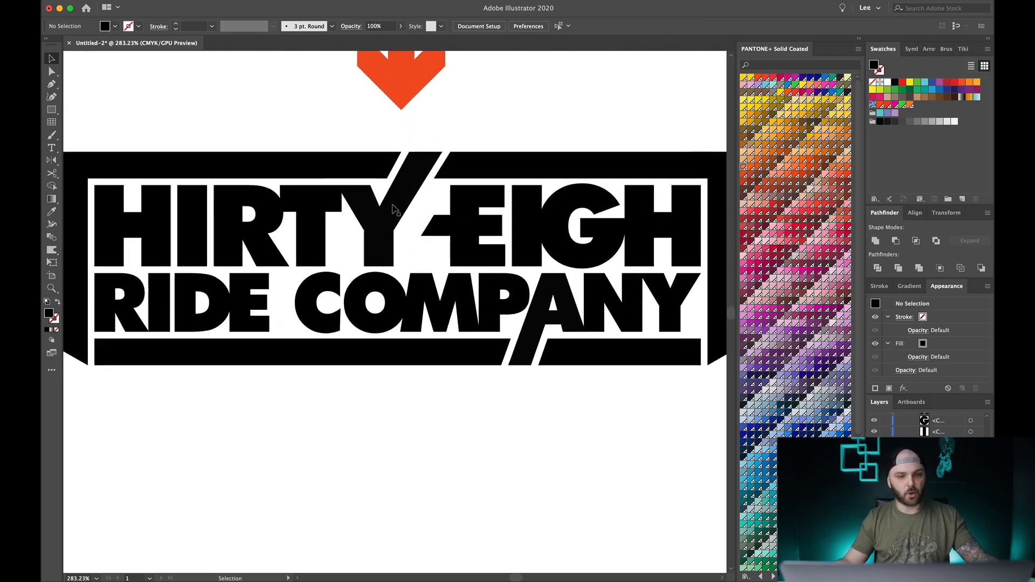
scroll(388, 209, "down", 1)
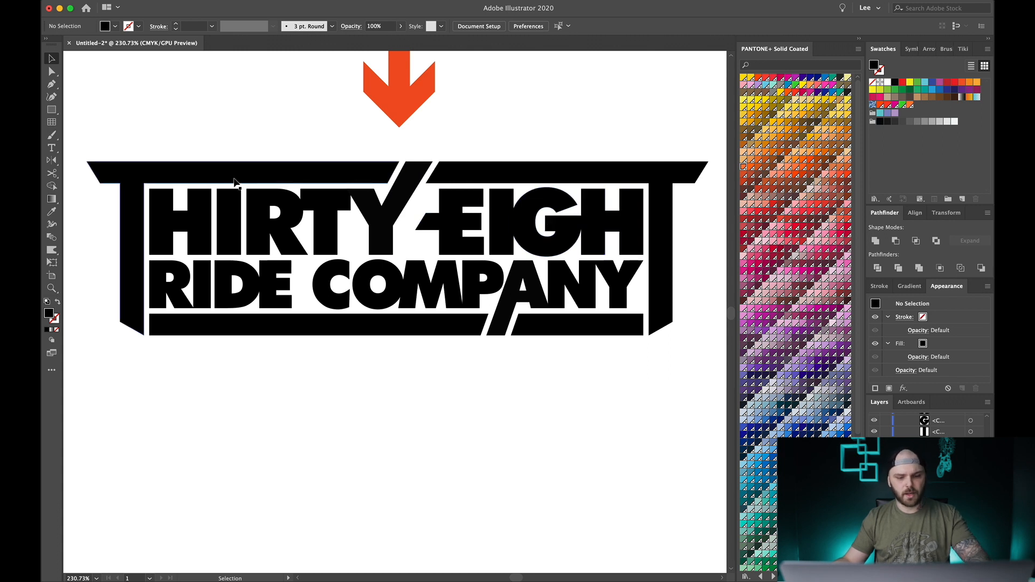
left_click_drag(99, 144, 686, 236)
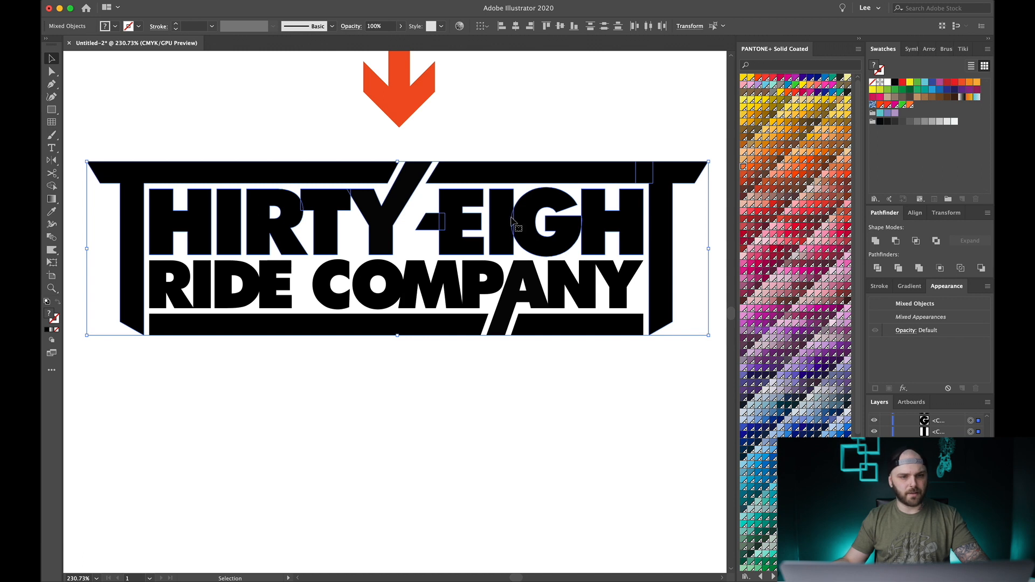
left_click(875, 242)
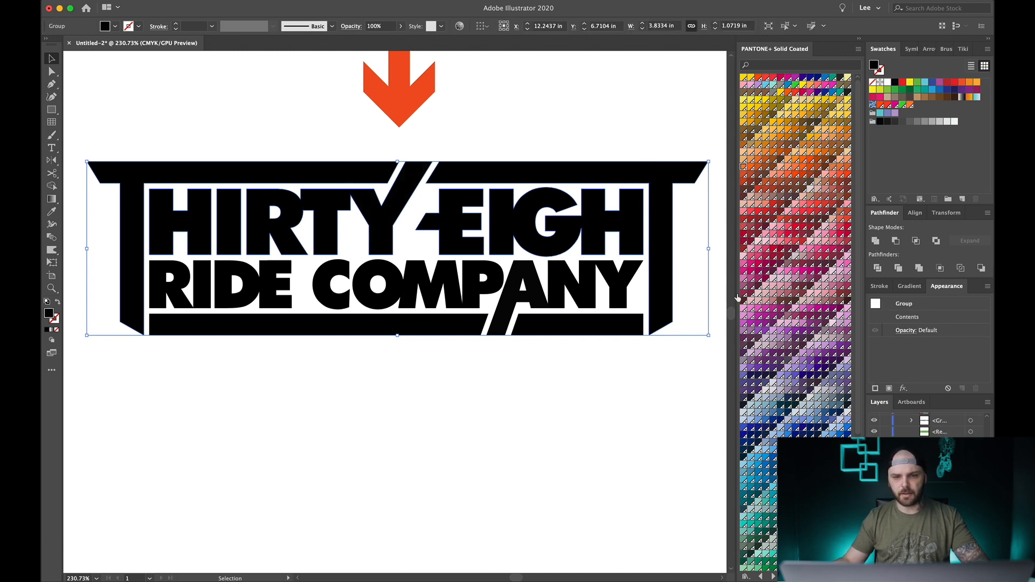
- Merge the overlapping letter shapes of the RIDE COMPANY lettering with Unite
left_click(351, 361)
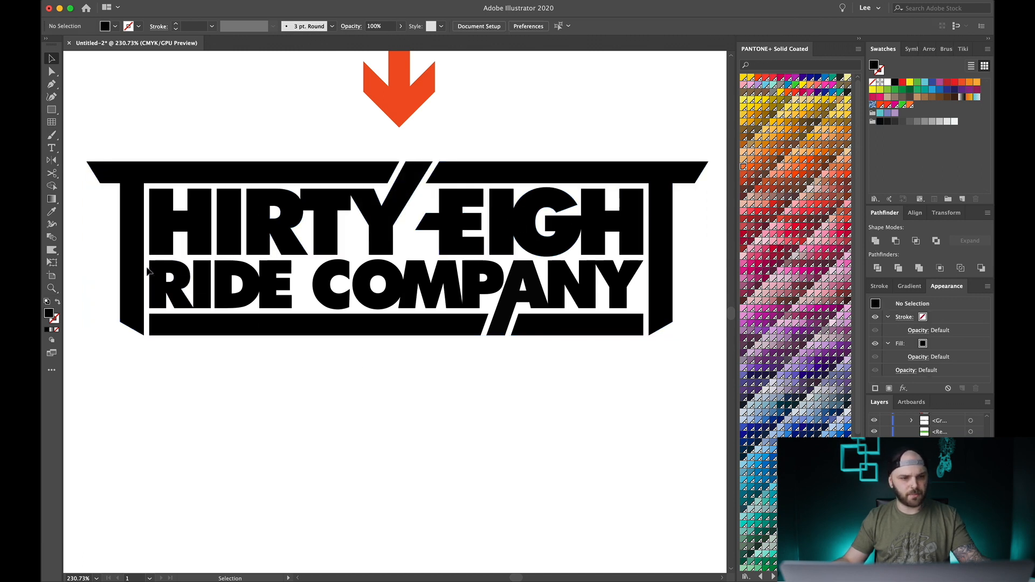
scroll(148, 271, "up", 2)
scroll(682, 305, "right", 5)
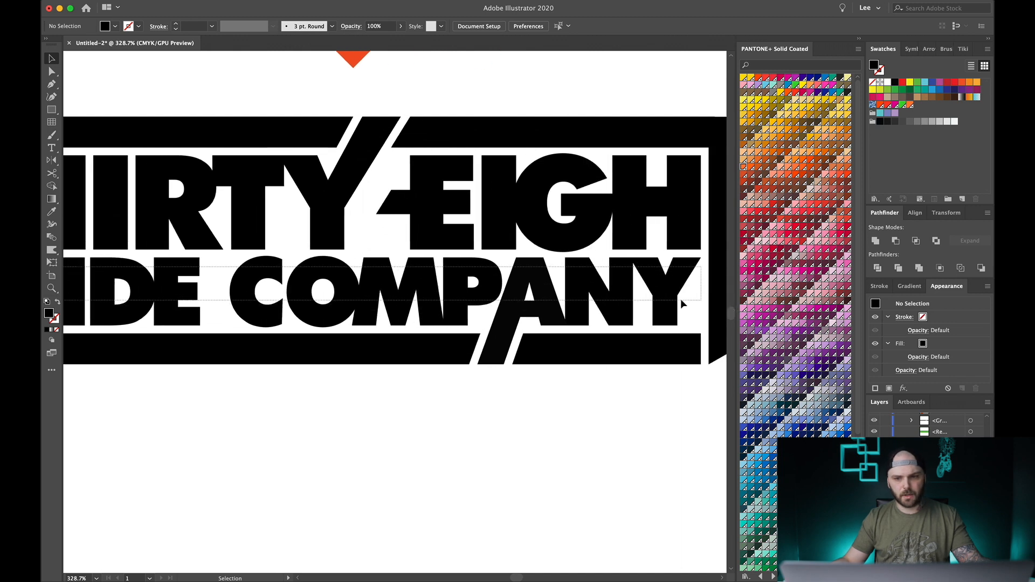
left_click(668, 303)
left_click(876, 241)
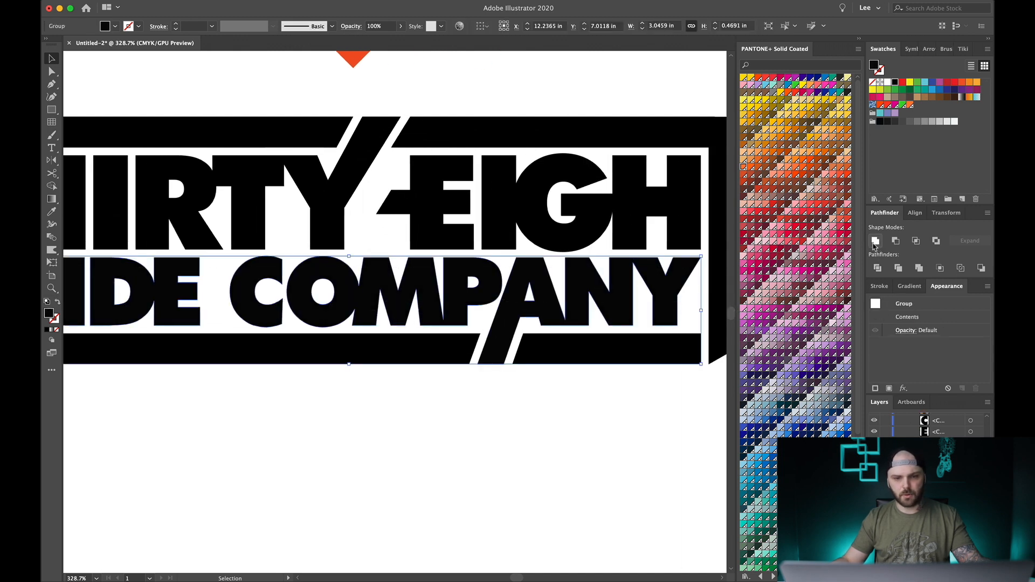
scroll(575, 378, "down", 2)
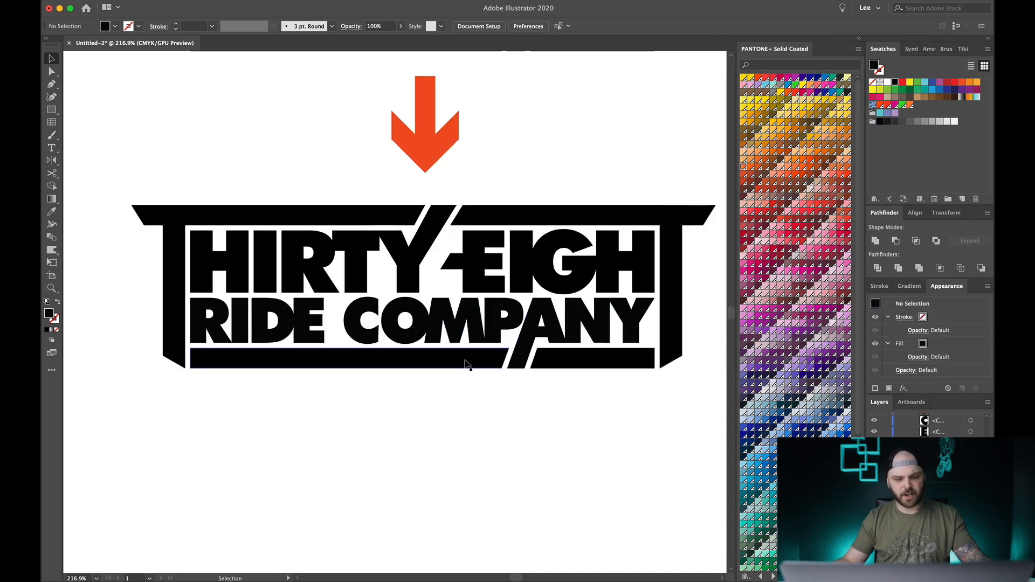
- Group the THIRTY EIGHT lettering with its surrounding frame and lower bar
left_click(481, 262, "shift")
key("super+g")
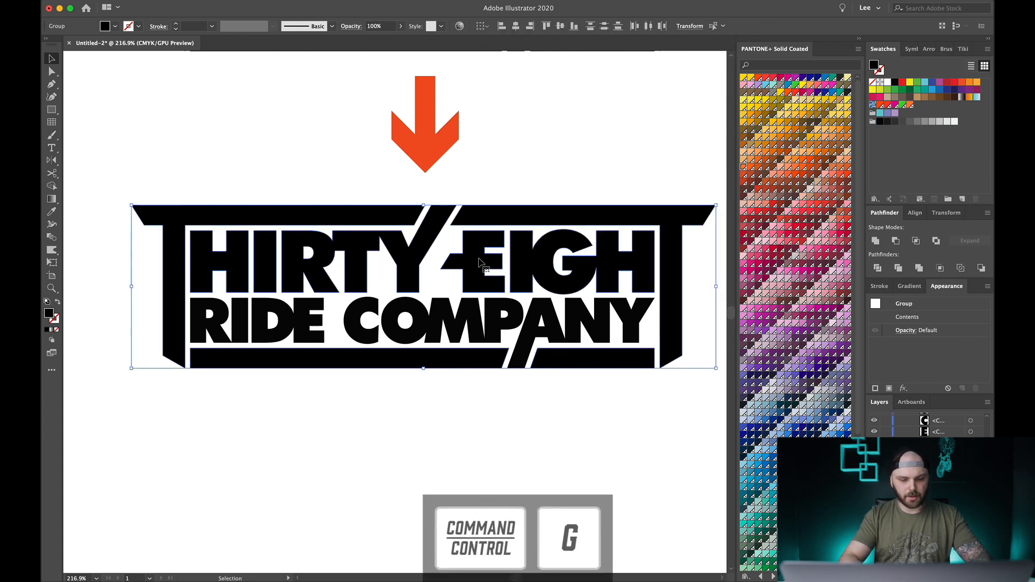
left_click(478, 395)
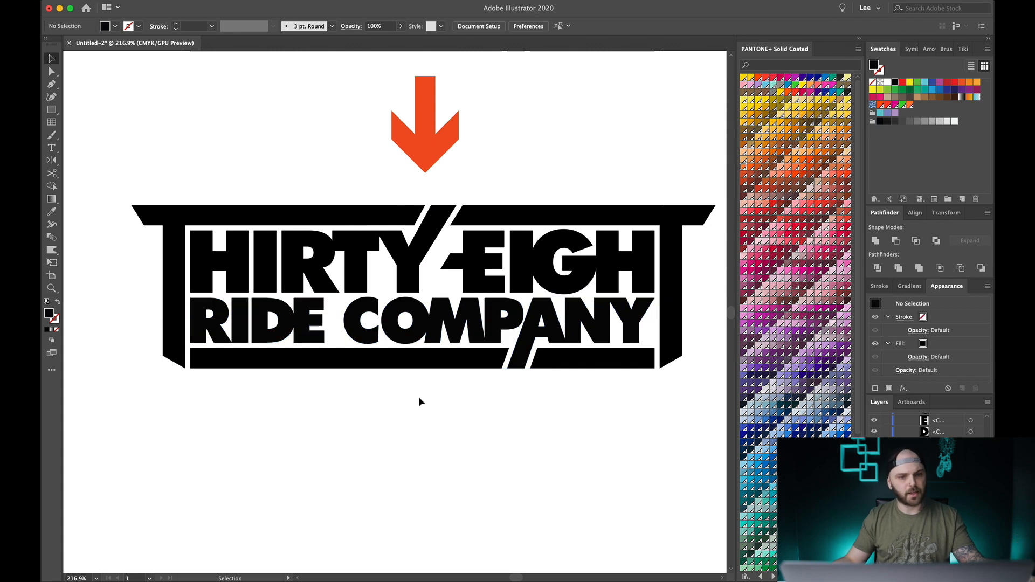
scroll(401, 352, "right", 3)
scroll(401, 352, "left", 4)
scroll(401, 352, "right", 2)
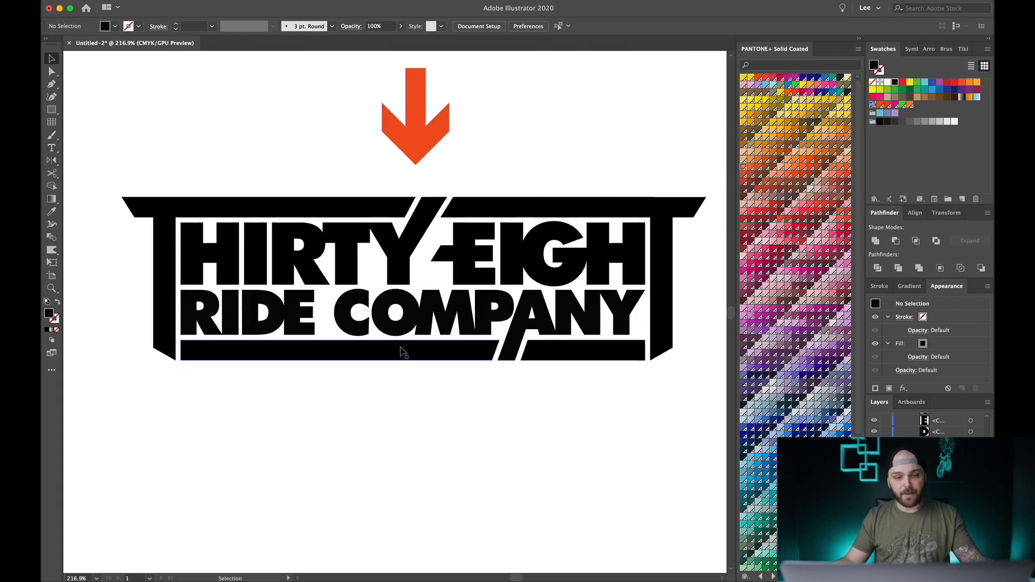
scroll(401, 352, "up", 1)
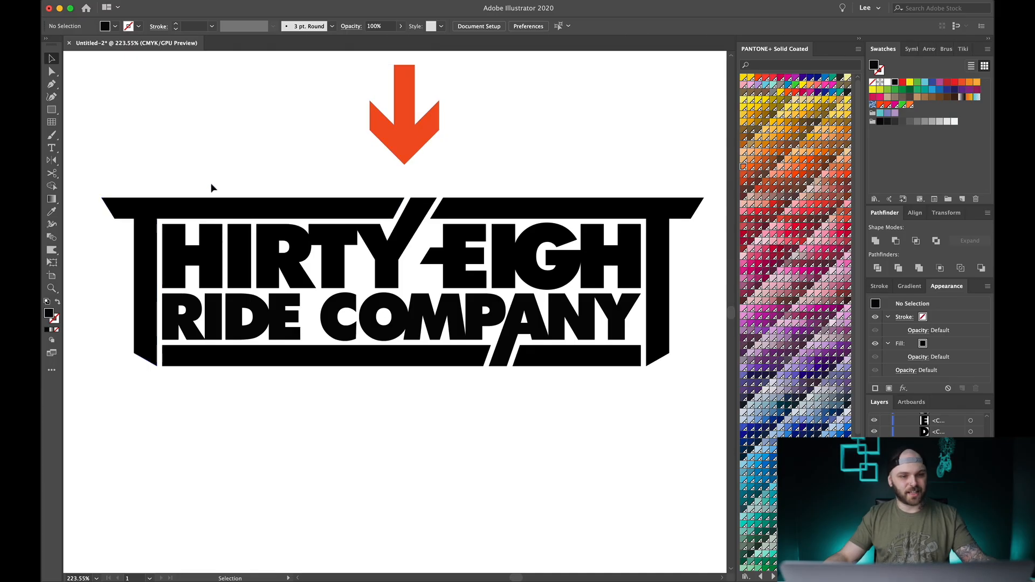
scroll(210, 187, "up", 2)
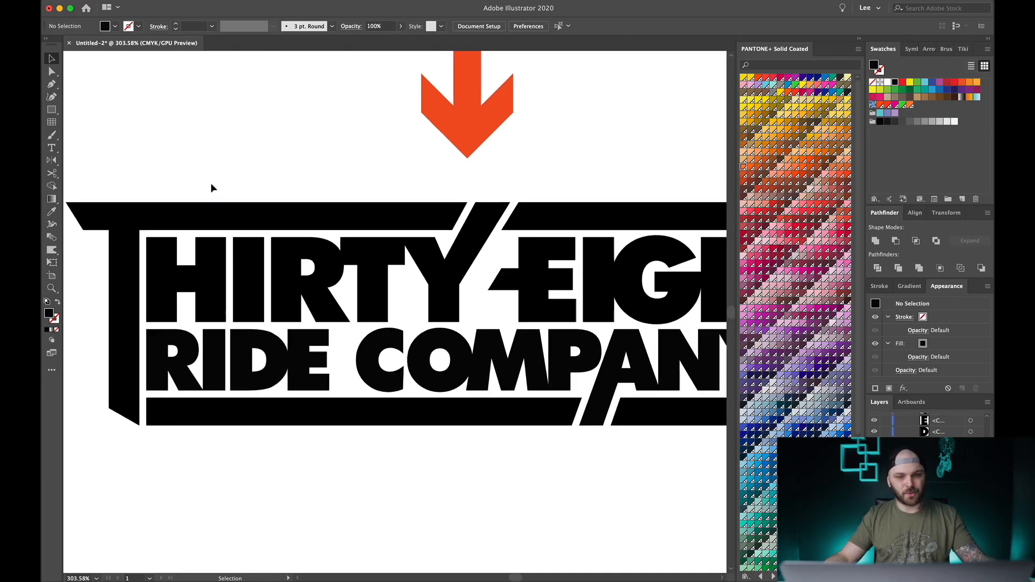
scroll(216, 194, "down", 2)
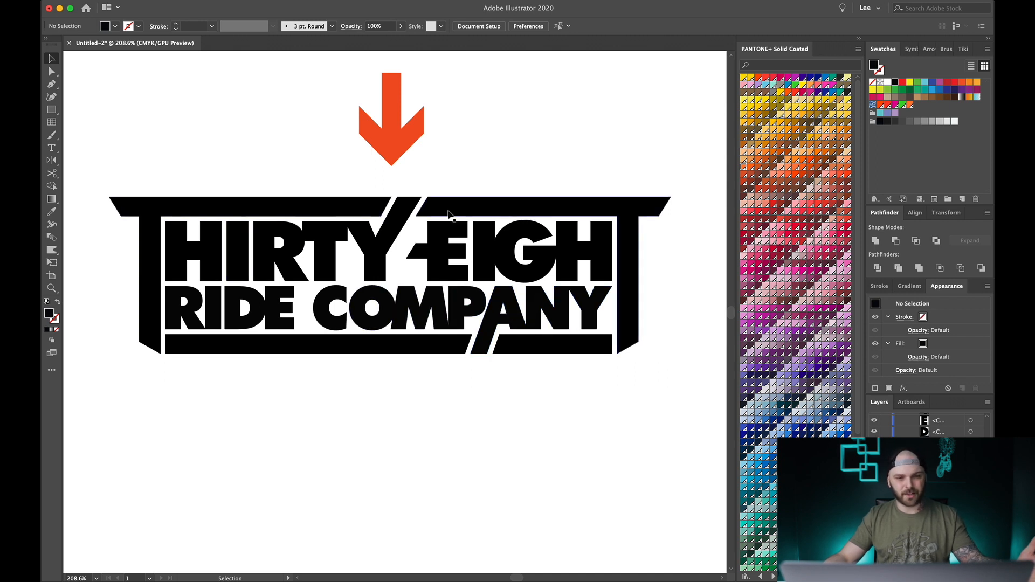
- Fill the RIDE COMPANY lettering with the orange swatch that matches the arrow
left_click(455, 301)
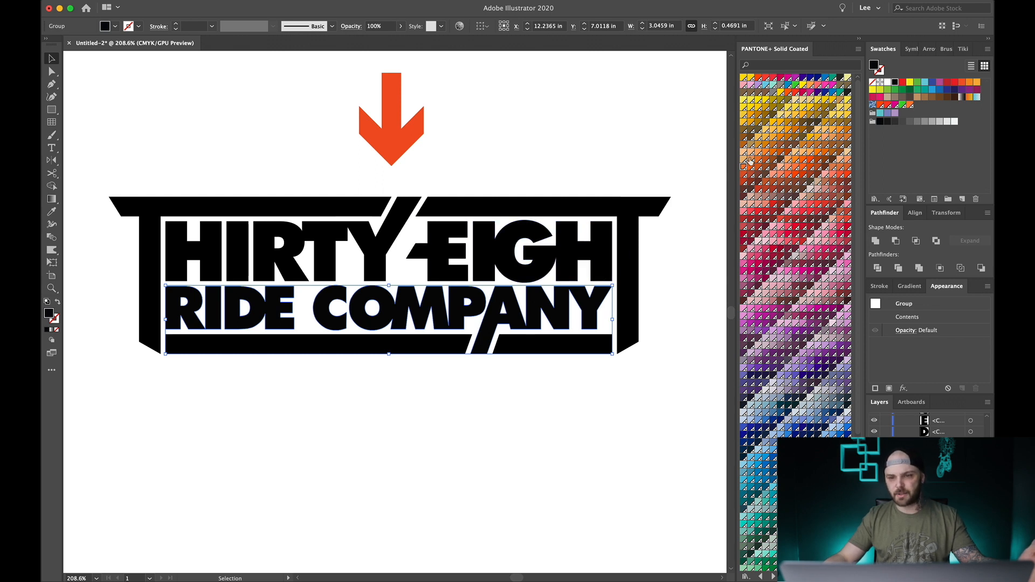
left_click(881, 105)
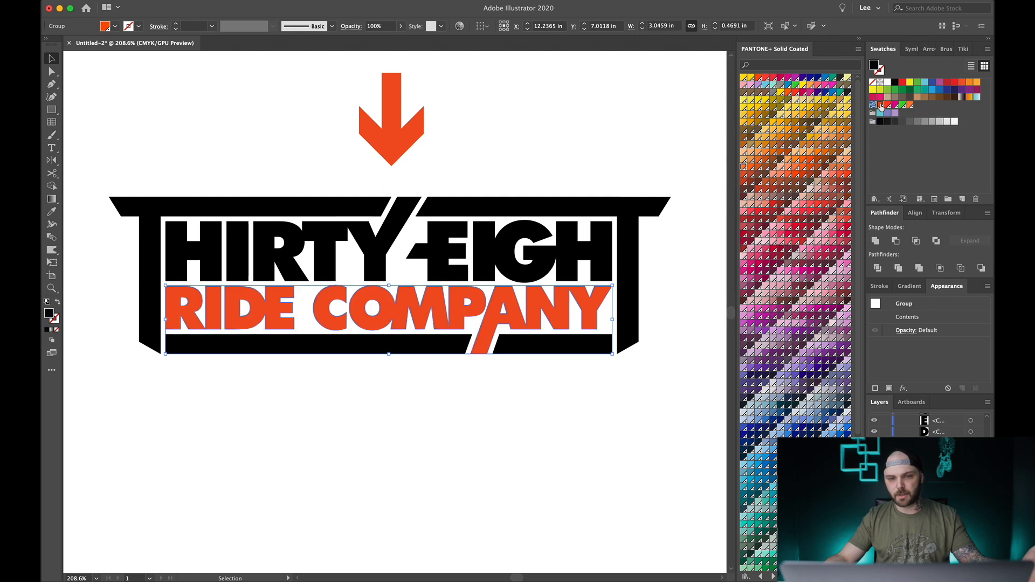
left_click(576, 127)
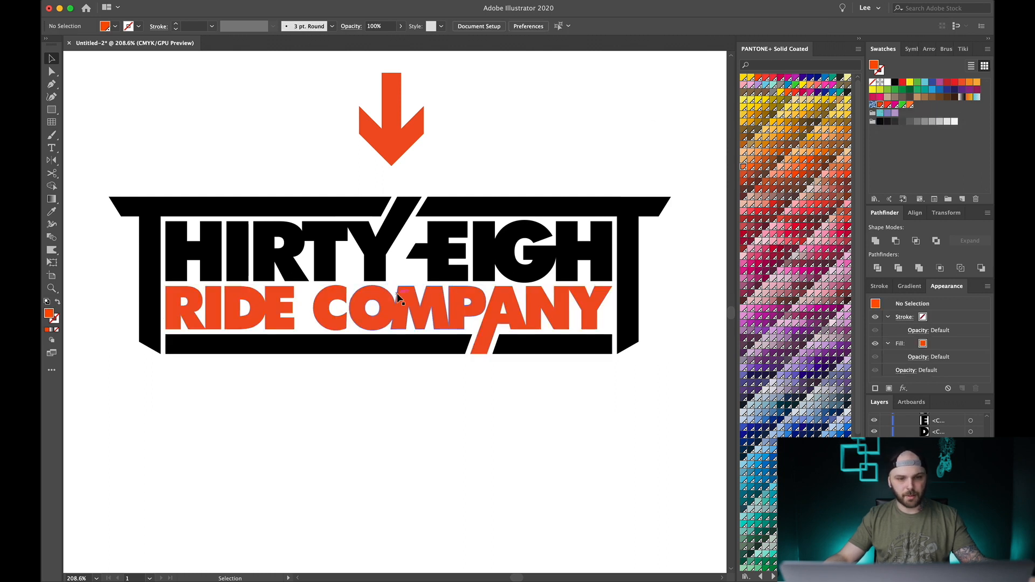
- Duplicate the orange arrow and the recoloured logo straight down below the current logo
scroll(398, 298, "down", 2)
left_click_drag(139, 220, 539, 310)
left_click(189, 159)
left_click_drag(150, 131, 424, 247)
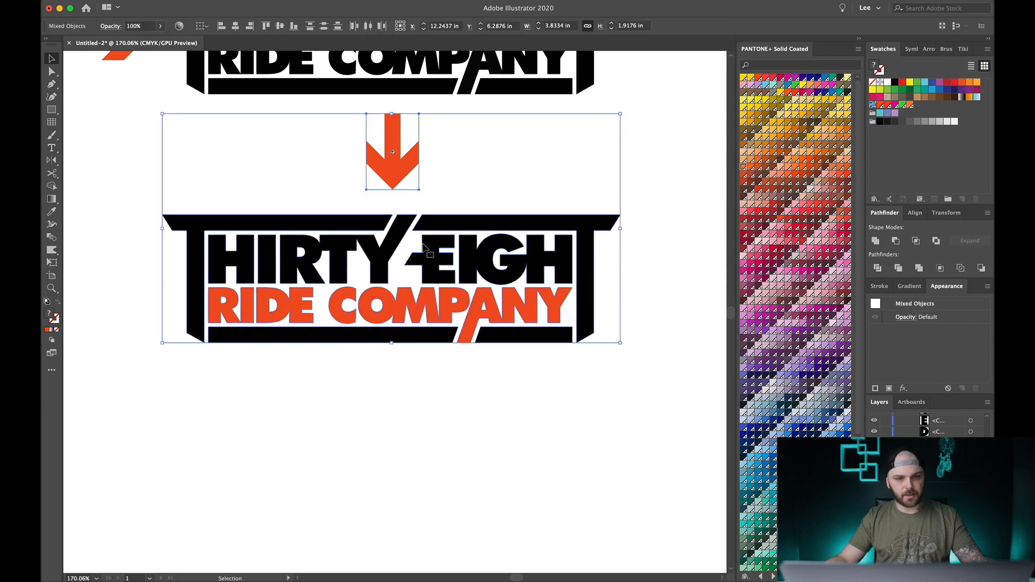
left_click_drag(362, 223, 391, 478)
scroll(490, 419, "down", 5)
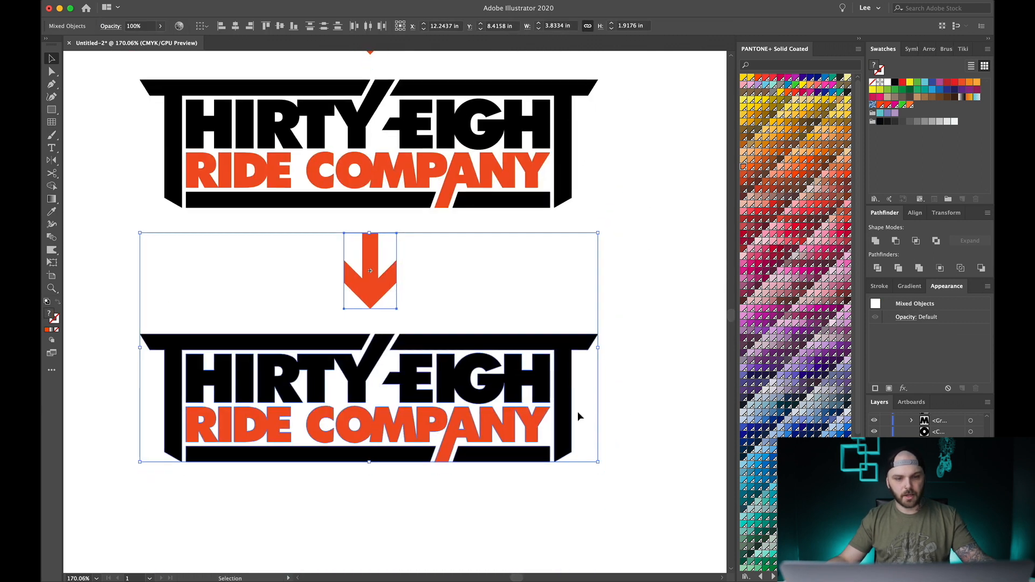
left_click(641, 389)
- In the lower logo copy, fill RIDE COMPANY with black and the THIRTY EIGHT lettering and frame with the orange swatch
scroll(590, 382, "up", 5)
left_click(449, 448)
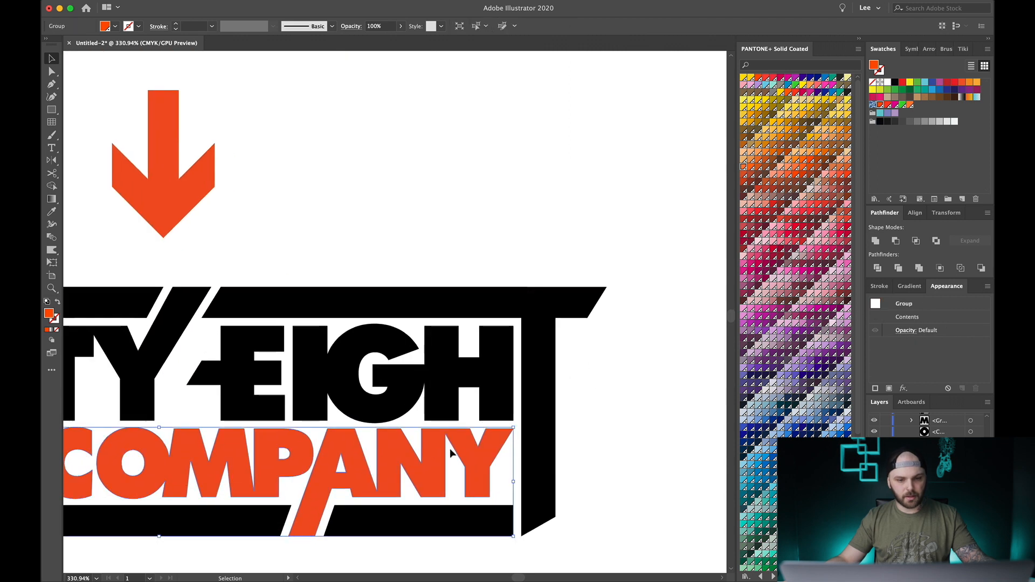
left_click(896, 83)
scroll(519, 116, "down", 5)
scroll(518, 116, "left", 5)
left_click(575, 217)
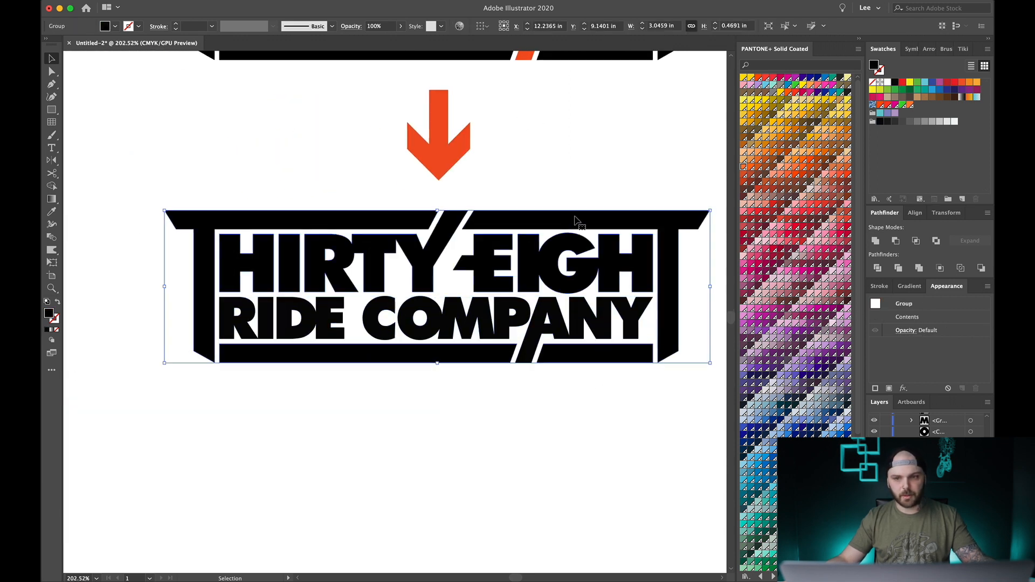
left_click(881, 107)
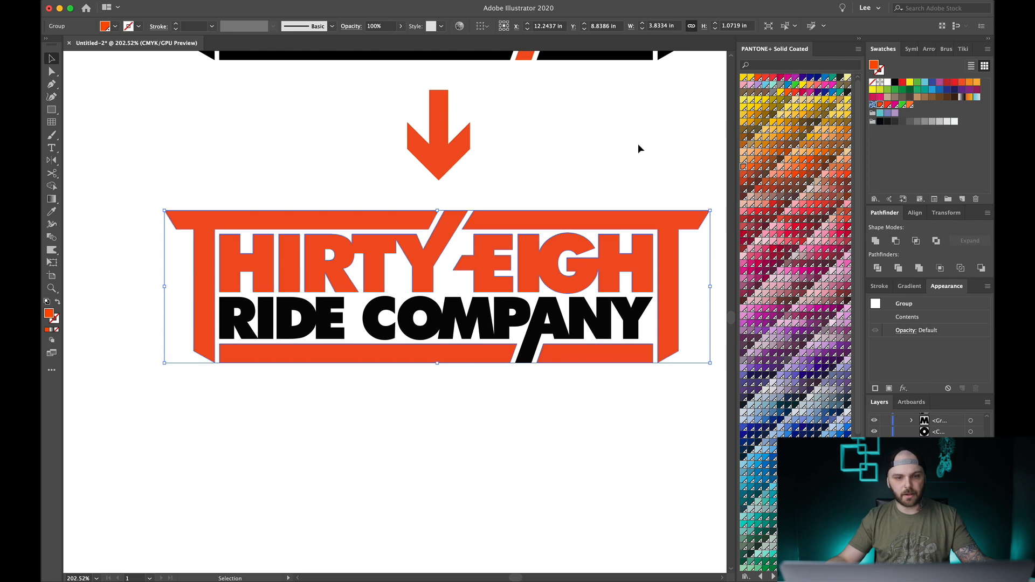
left_click(638, 143)
scroll(638, 143, "right", 2)
scroll(638, 143, "down", 1)
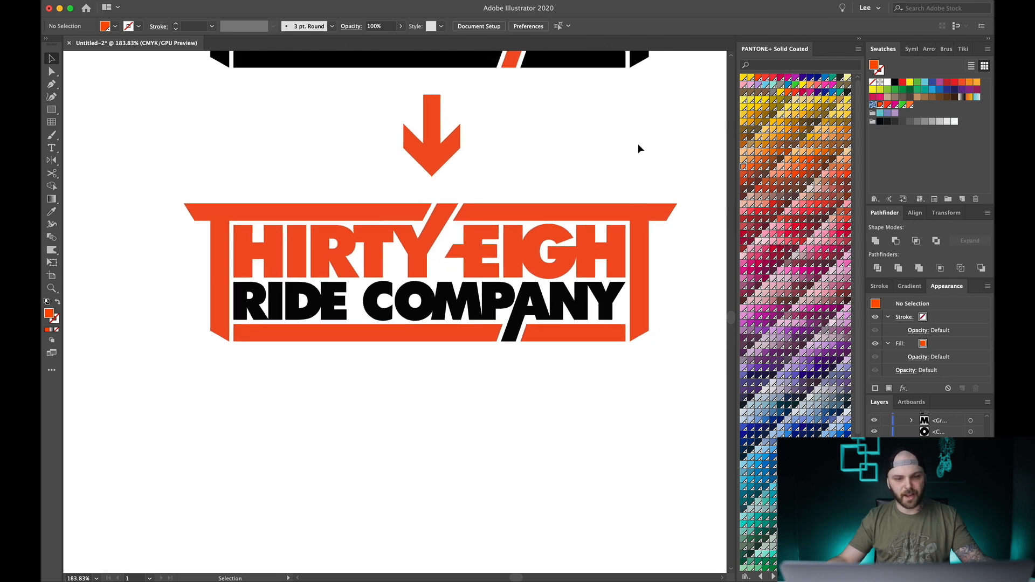
scroll(638, 143, "down", 3)
left_click_drag(558, 136, 509, 299)
scroll(509, 299, "up", 4)
scroll(510, 299, "up", 1)
scroll(509, 298, "left", 1)
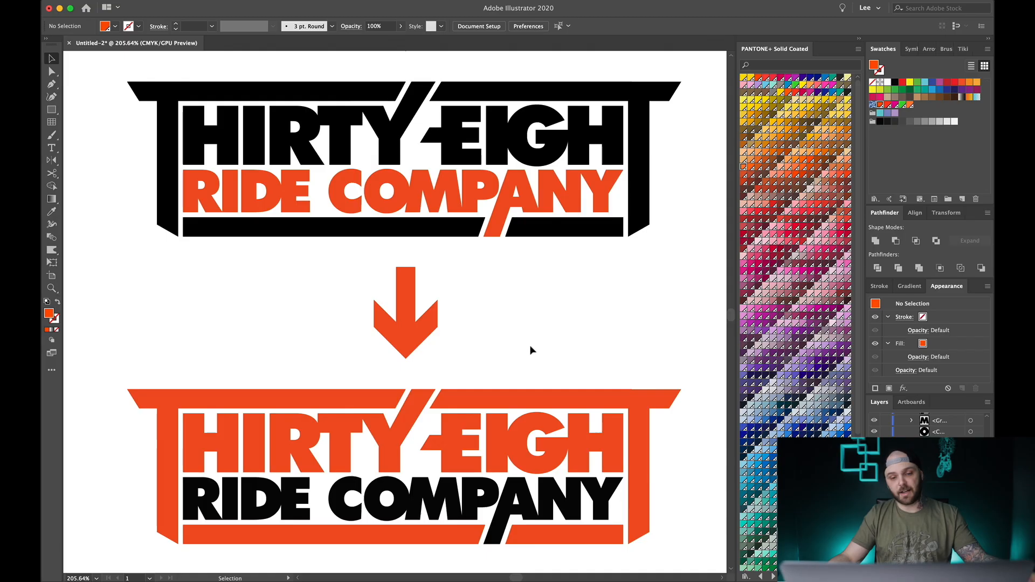
- Switch to the T-shirt artwork in Photoshop, enlarge the orange and black logo with Free Transform and position it across the chest
left_click(506, 405)
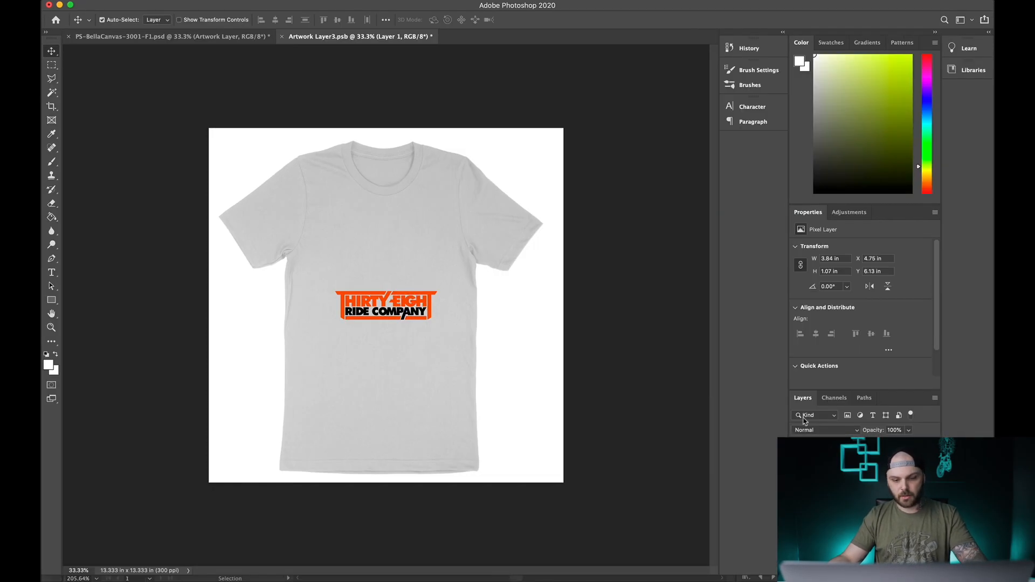
key("super+t")
left_click_drag(443, 288, 474, 261)
left_click_drag(388, 305, 388, 248)
left_click_drag(479, 222, 456, 229)
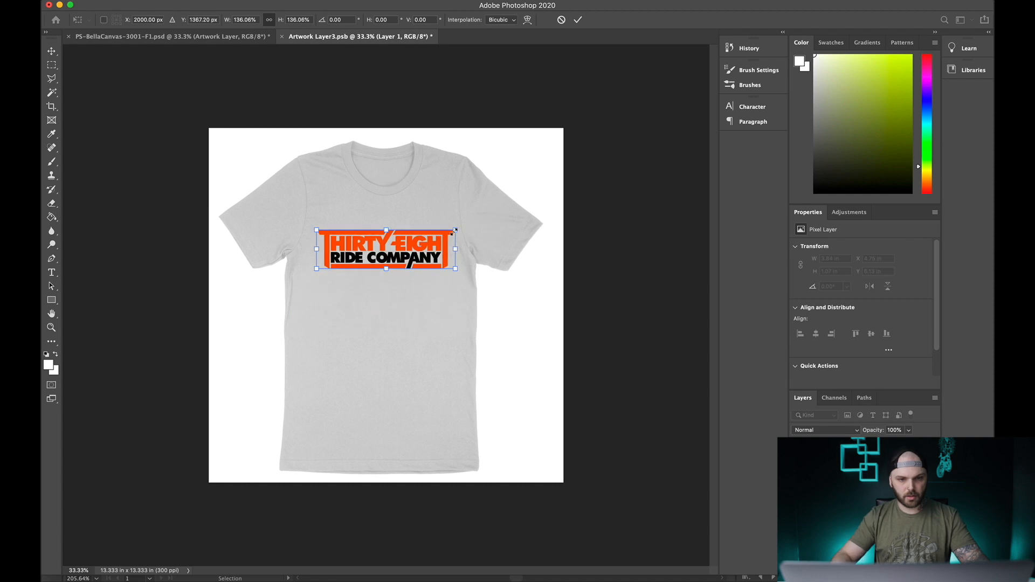
left_click_drag(386, 247, 384, 241)
key("Return")
- Save the artwork file and view the updated shirt in the PS-BellaCanvas-3001-F1.psd mockup
key("super+s")
left_click(217, 38)
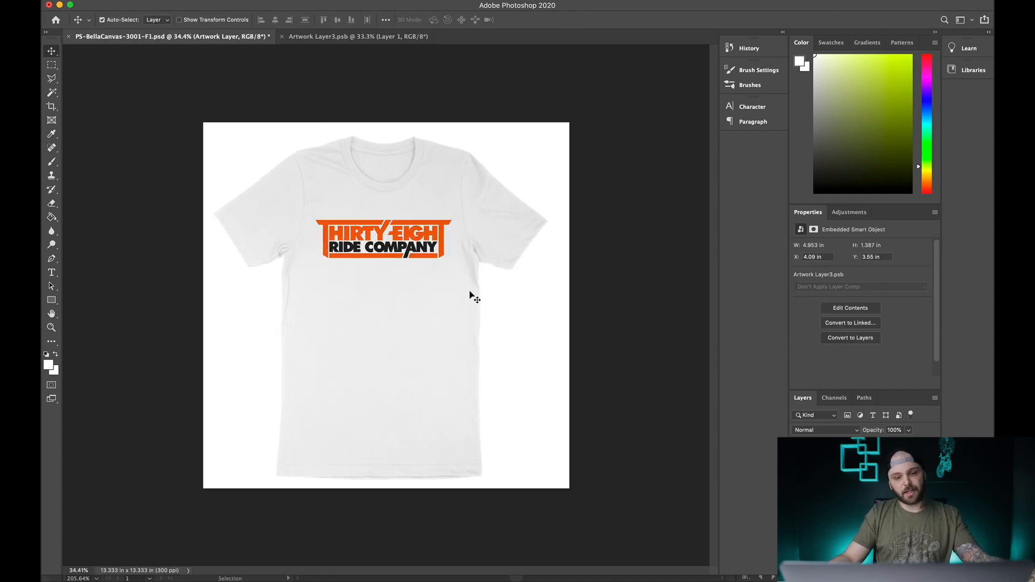
scroll(475, 297, "up", 2)
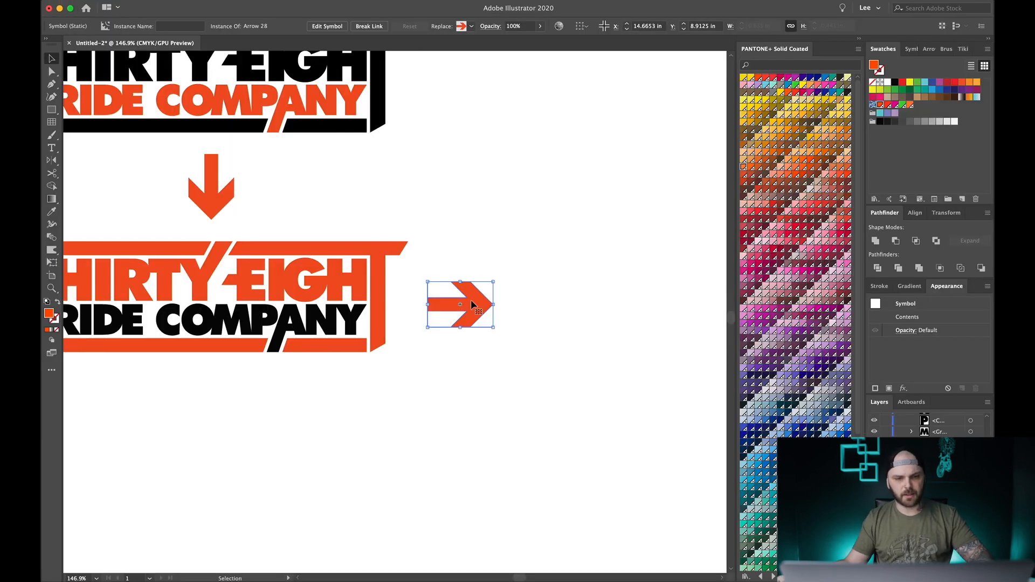
- Back in Illustrator, duplicate the lowest orange and black logo to the empty space beyond the right-pointing arrow
left_click(422, 302)
left_click(394, 306)
scroll(393, 306, "down", 3)
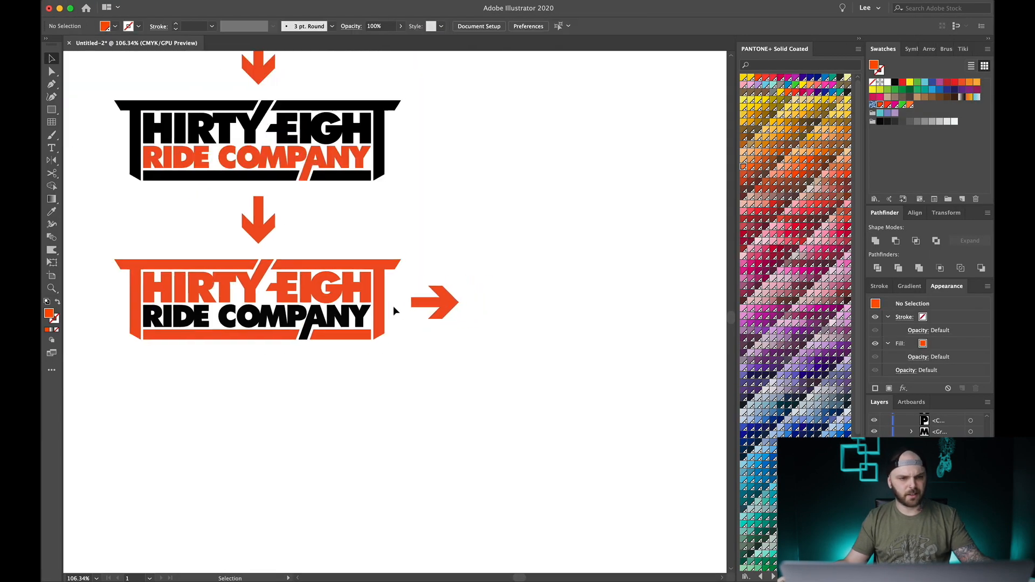
left_click_drag(393, 306, 296, 297)
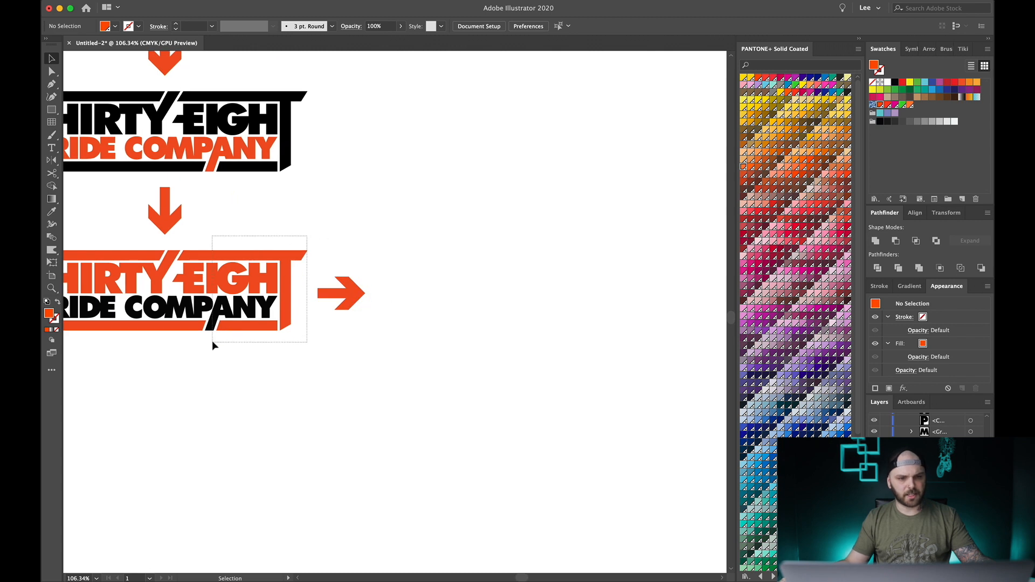
left_click_drag(212, 343, 213, 343)
scroll(162, 301, "right", 5)
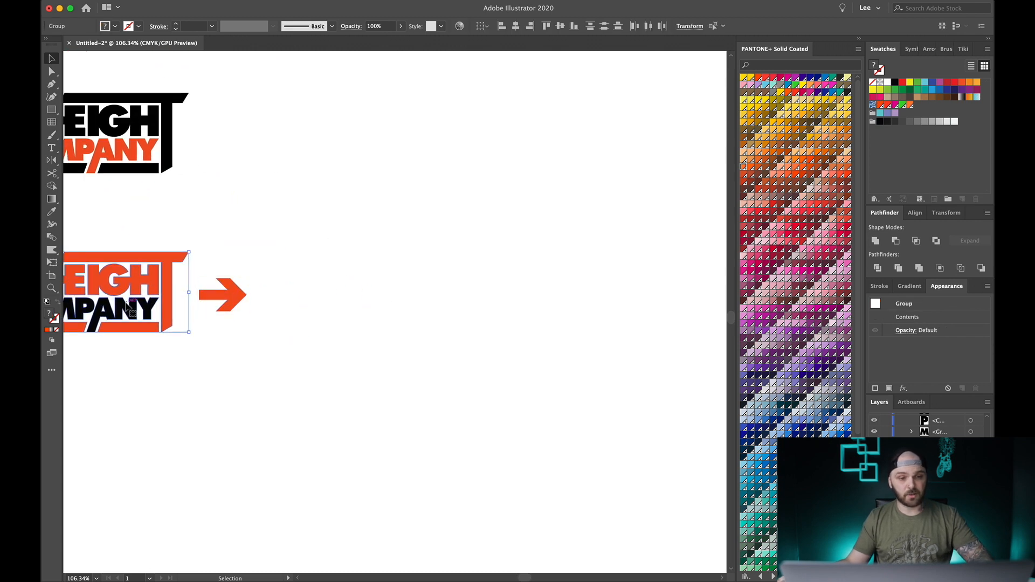
left_click_drag(126, 306, 478, 298)
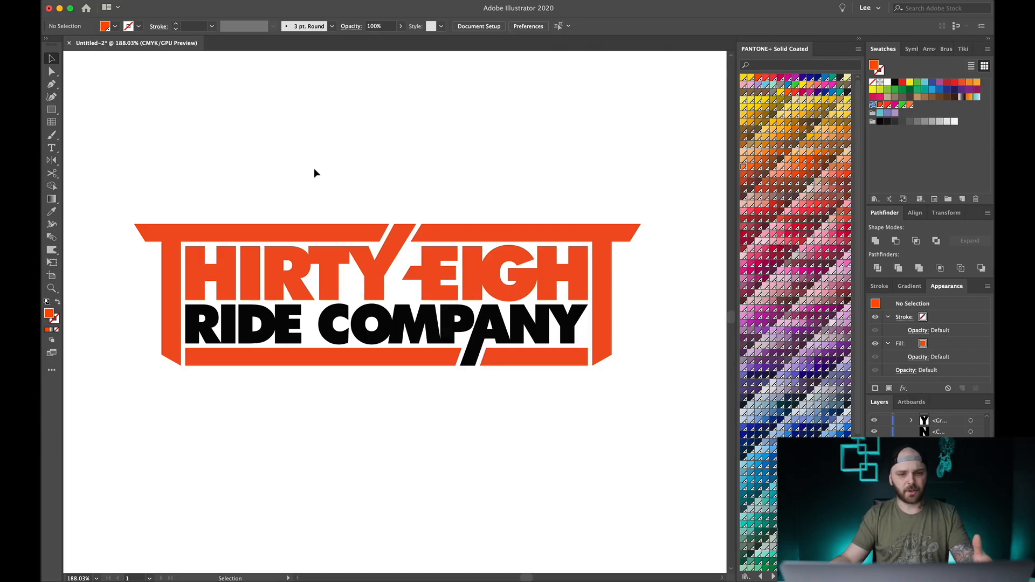
- Offset the paths of the whole logo copy by 3 pt with Miter joins, and group the offset shapes
left_click_drag(314, 167, 551, 448)
left_click(506, 406)
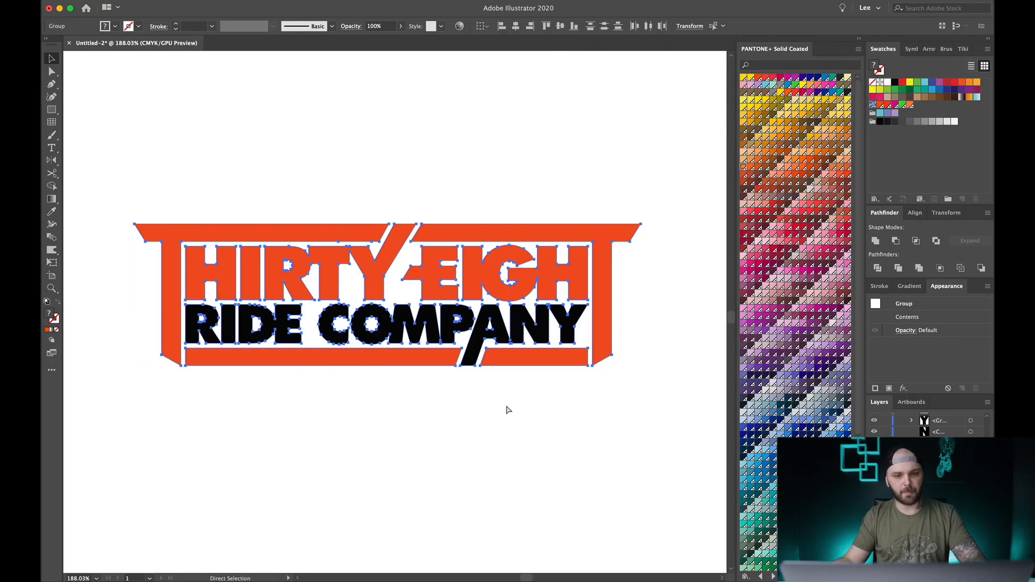
left_click(358, 230)
left_click(178, 1)
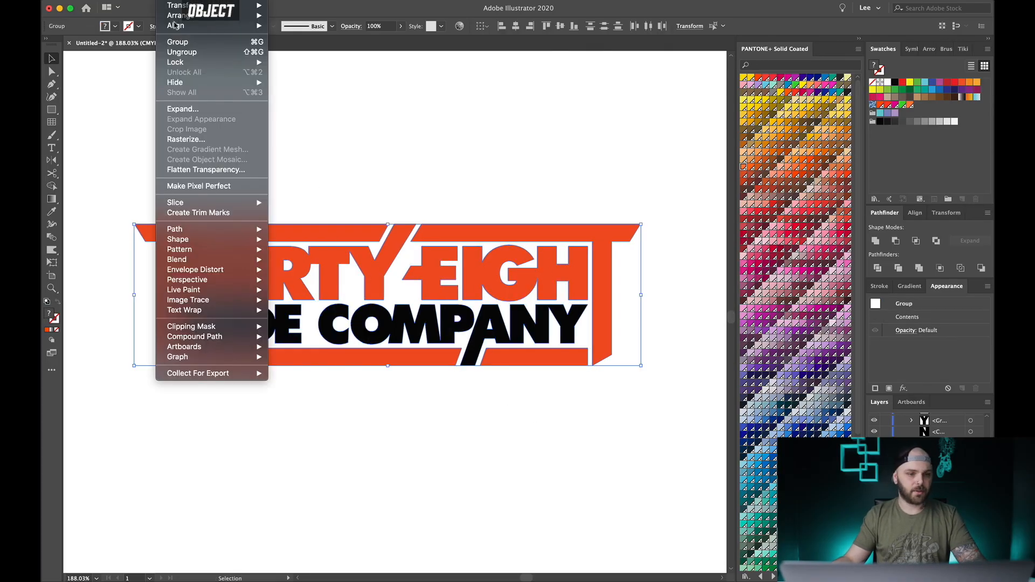
mouse_move(226, 231)
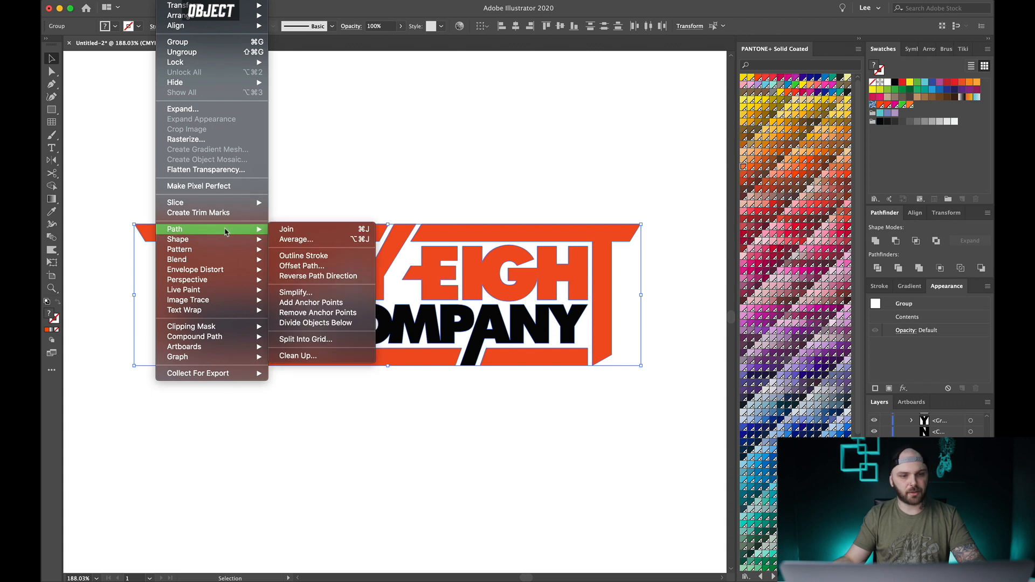
left_click(302, 265)
left_click(88, 158)
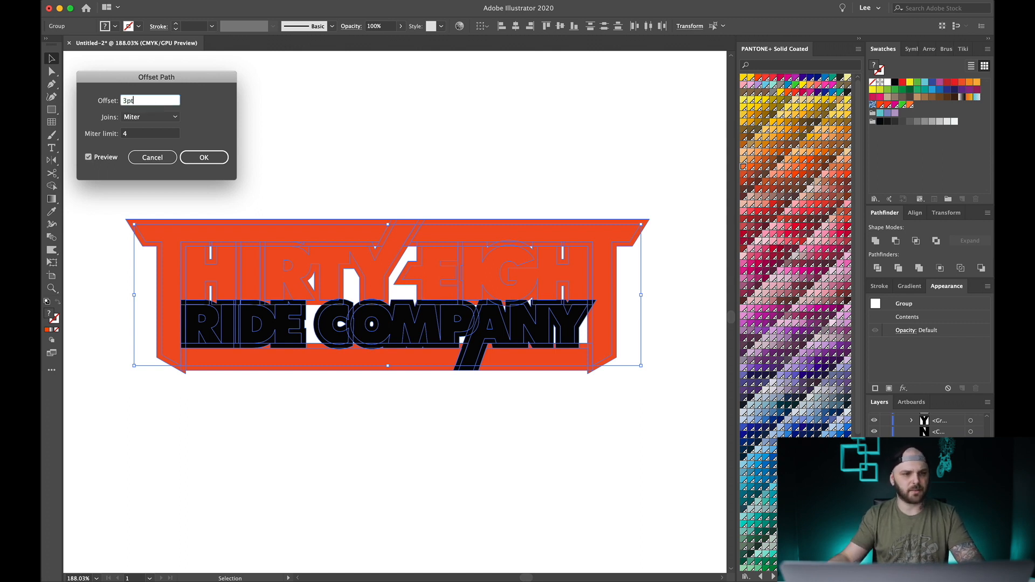
left_click(145, 134)
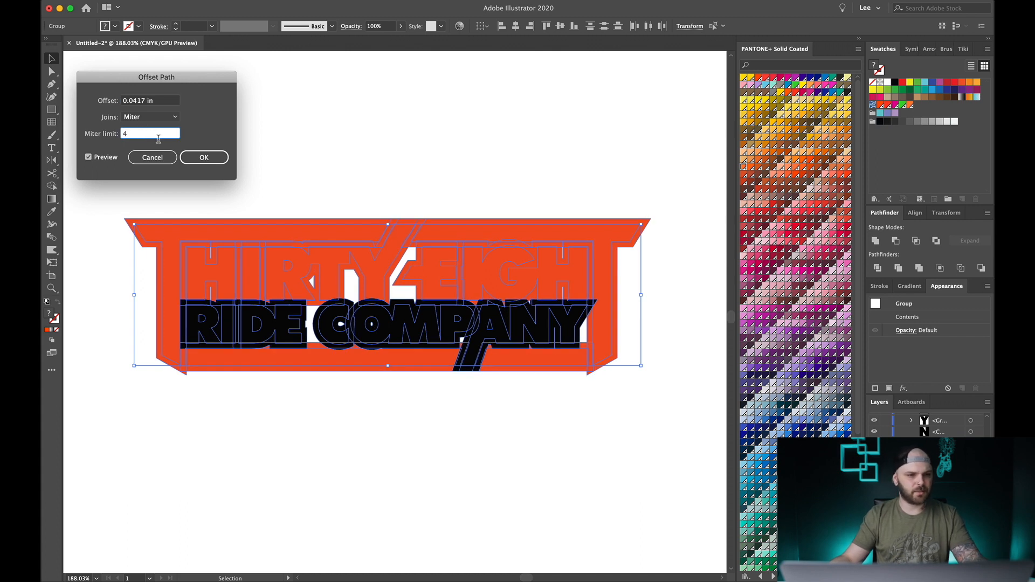
left_click(201, 159)
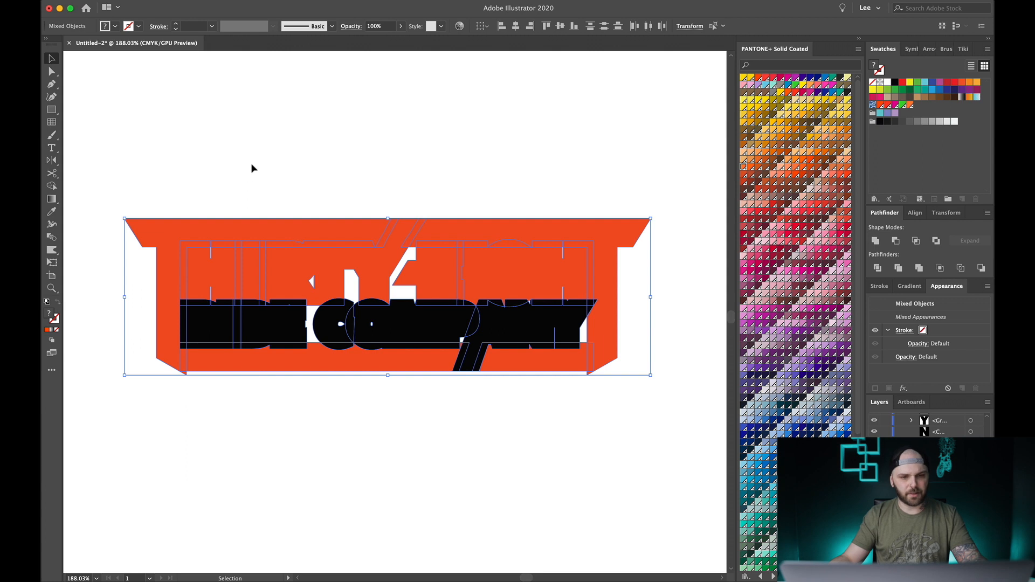
key("super+g")
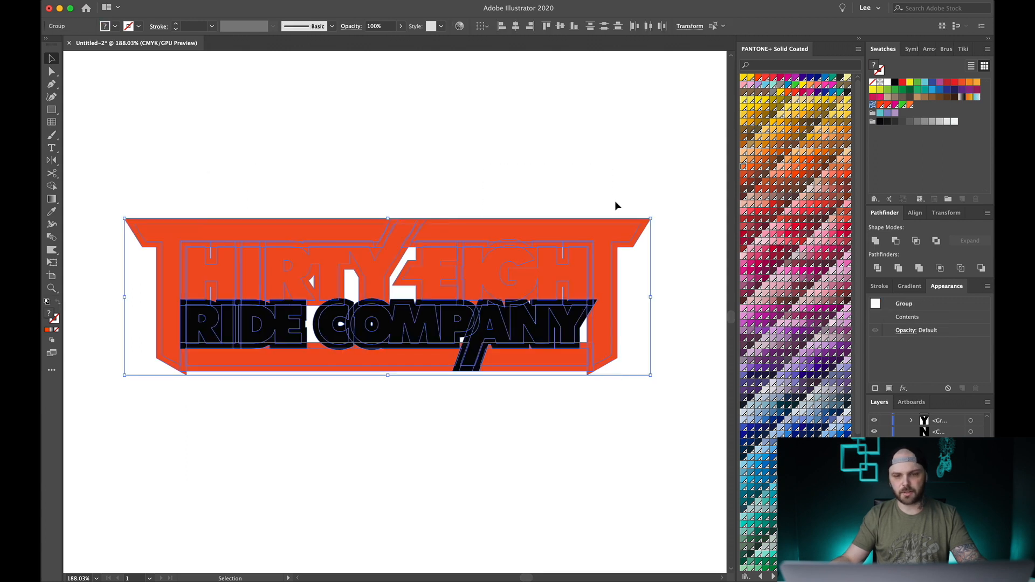
- Unite the offset shapes with a rectangle about 3.22 × 0.91 in covering the inner gaps, forming one solid black silhouette
left_click(876, 241)
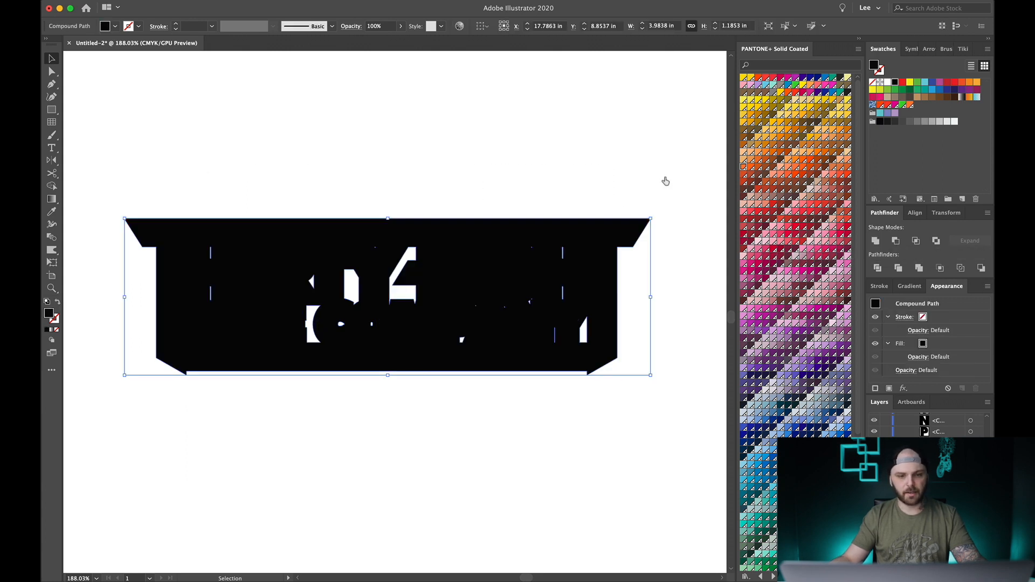
left_click(589, 154)
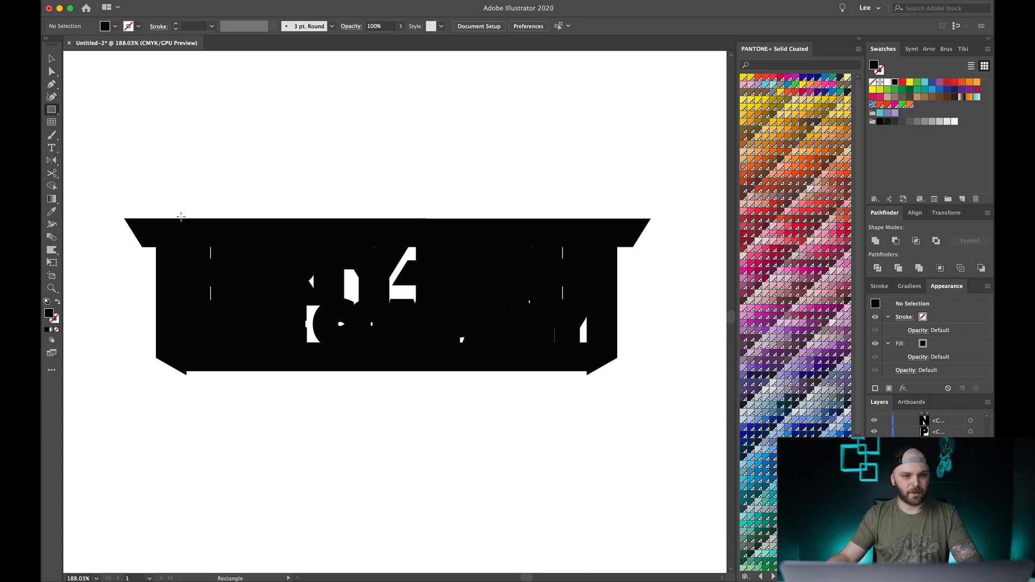
mouse_move(178, 232)
left_mouse_down()
mouse_move(400, 296)
mouse_move(604, 324)
mouse_move(602, 351)
left_mouse_up()
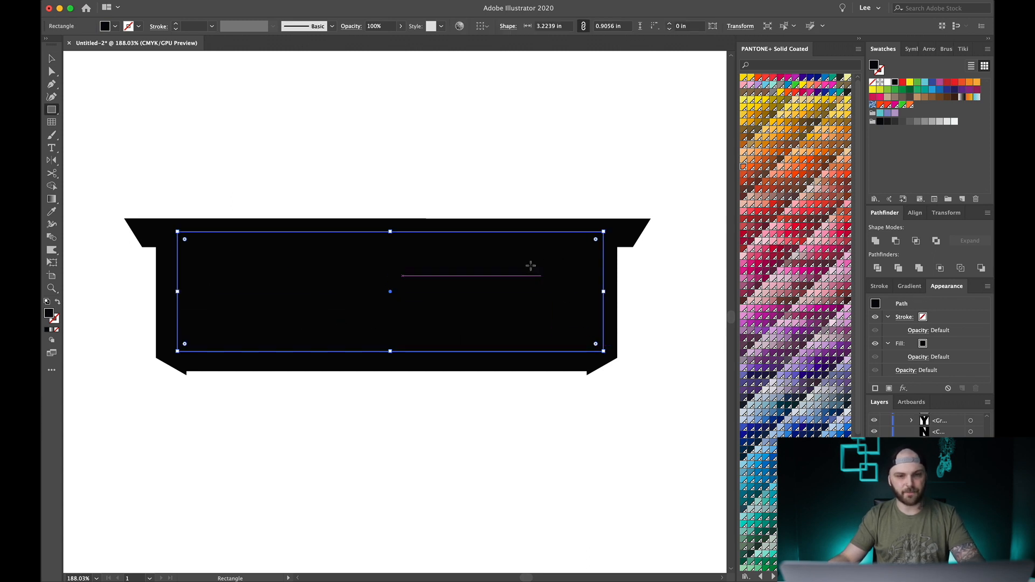
key("v")
key("super+a")
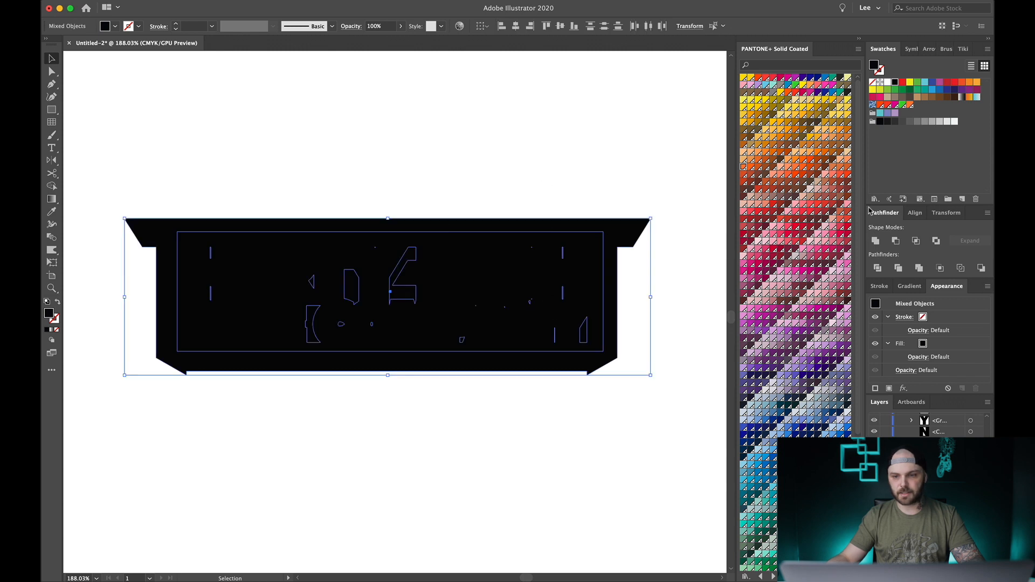
left_click(875, 240)
left_click(562, 140)
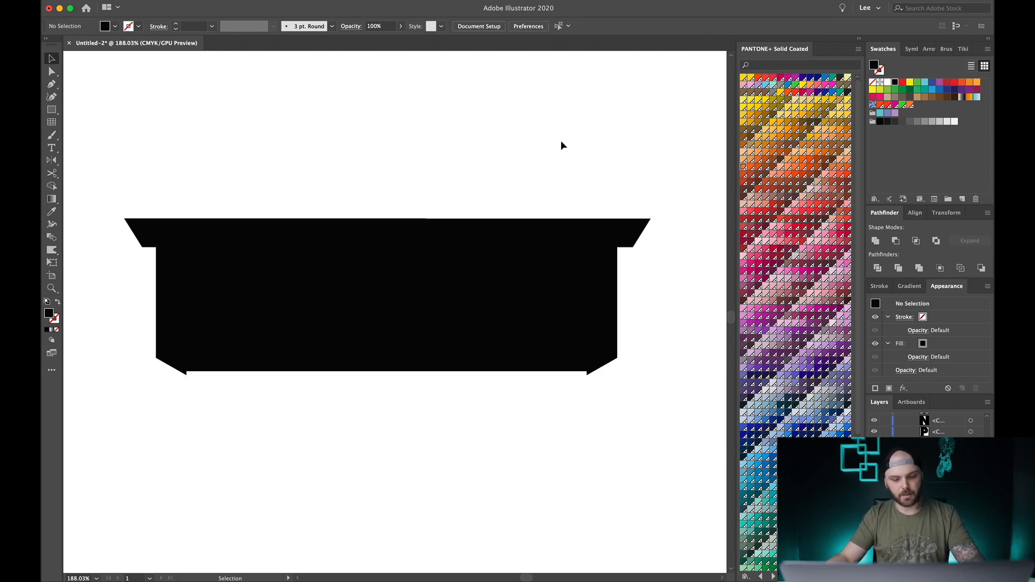
- Paste the original logo in place in front of the black silhouette and fill the RIDE COMPANY lettering with white
key("a")
key("super+f")
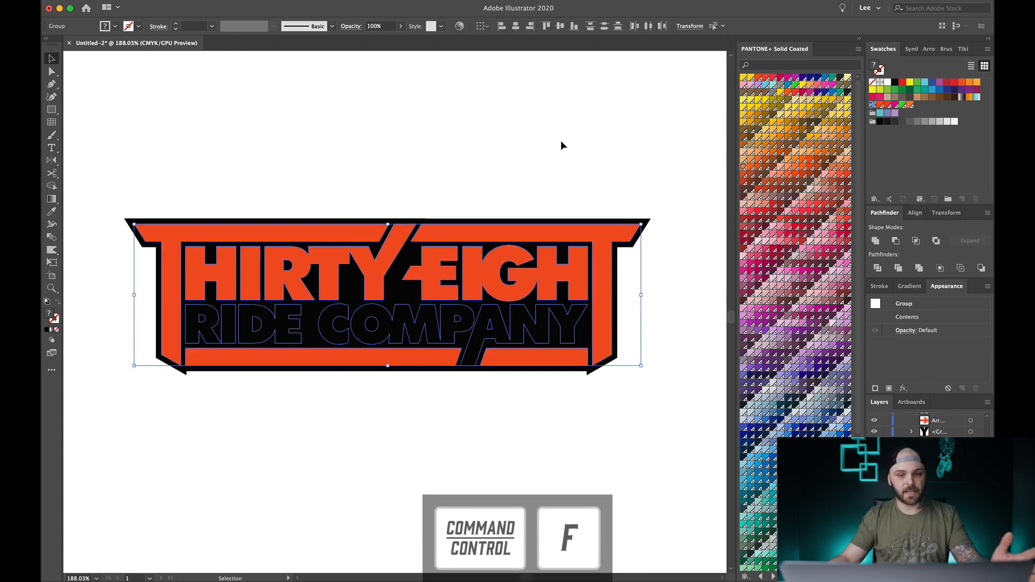
key("v")
left_click(536, 156)
left_click(495, 320)
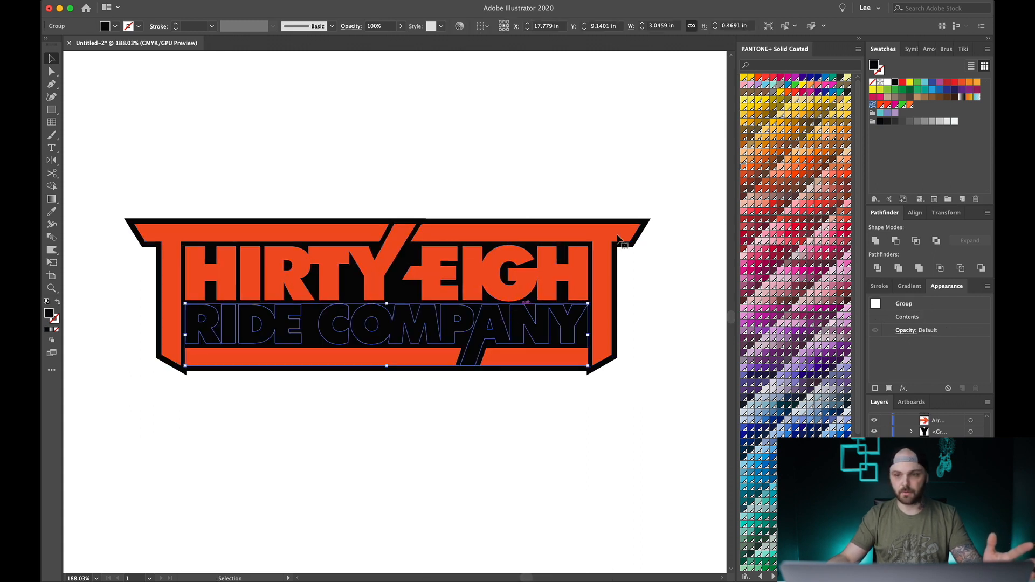
left_click(886, 82)
left_click(484, 132)
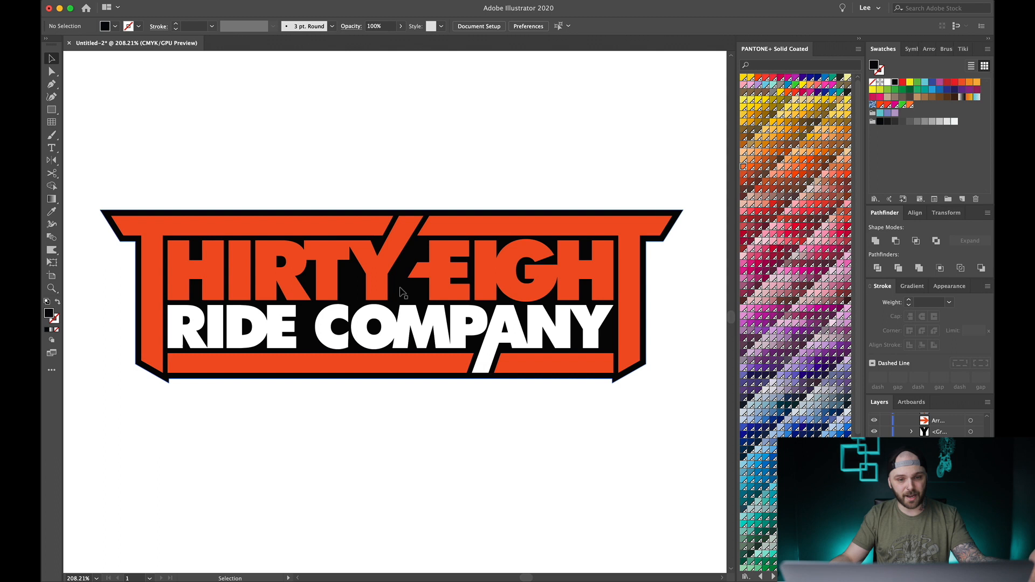
- Add an orange stroke to the black silhouette, trying weights up to 3 pt and settling on 1 pt
left_click(399, 291)
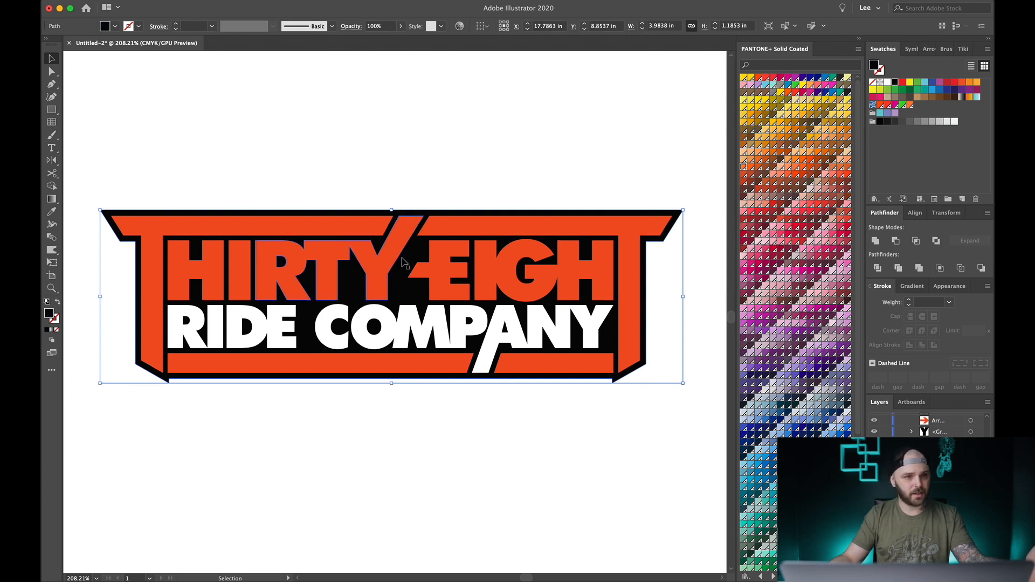
left_click(175, 25)
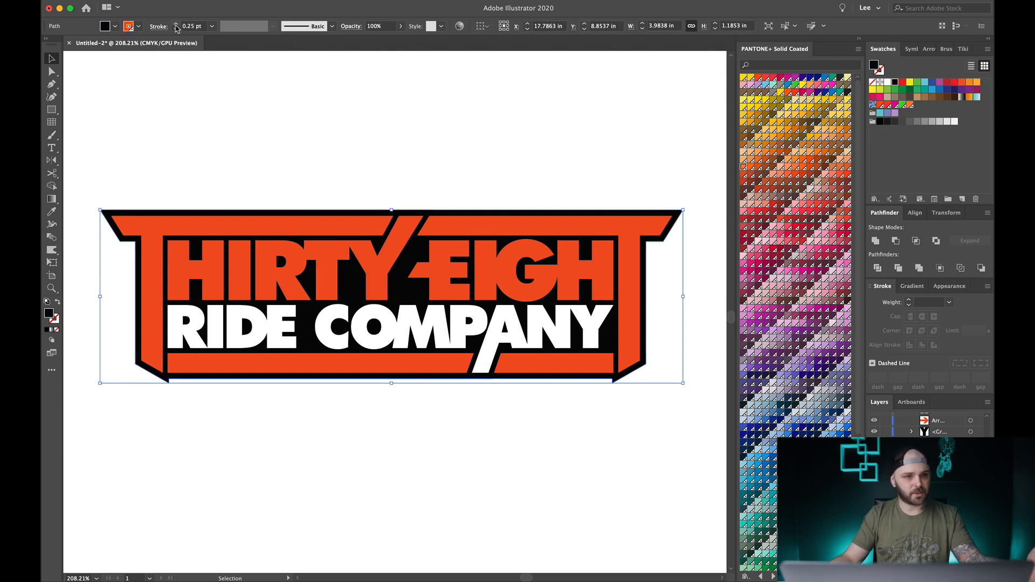
left_click(138, 27)
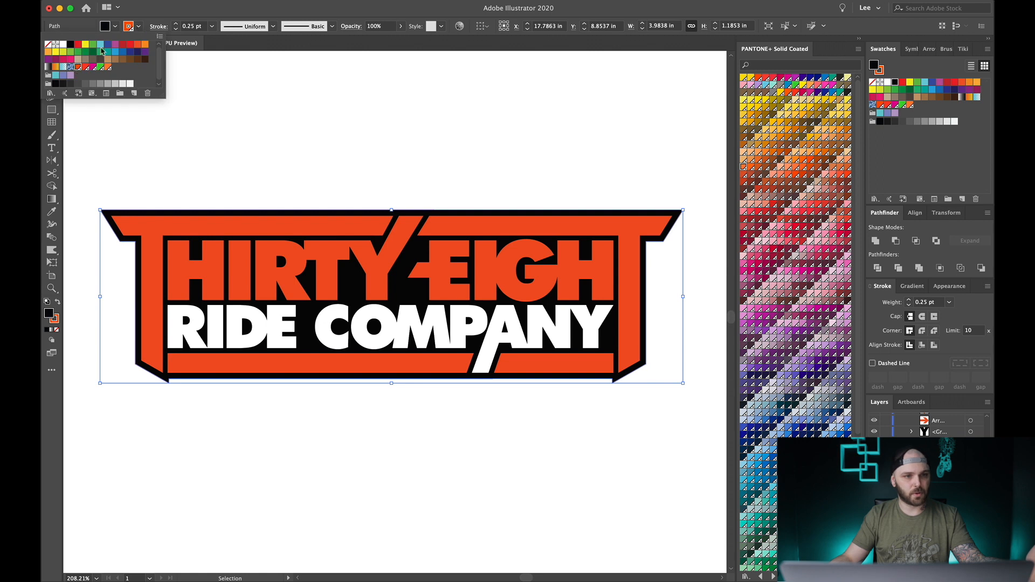
left_click(177, 25)
left_click(177, 24)
left_click(176, 24)
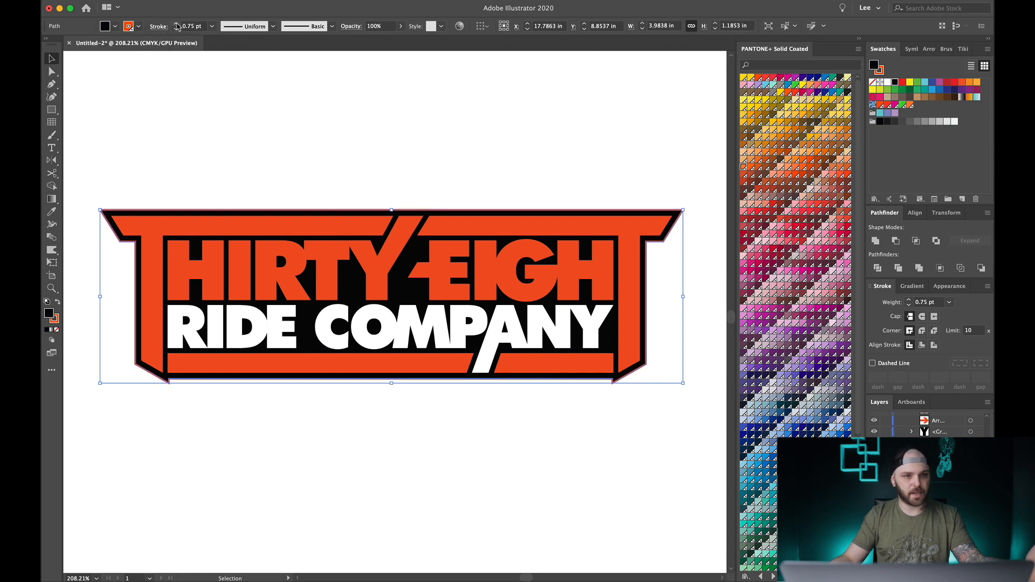
left_click(176, 24)
left_click(176, 25)
left_click(176, 25)
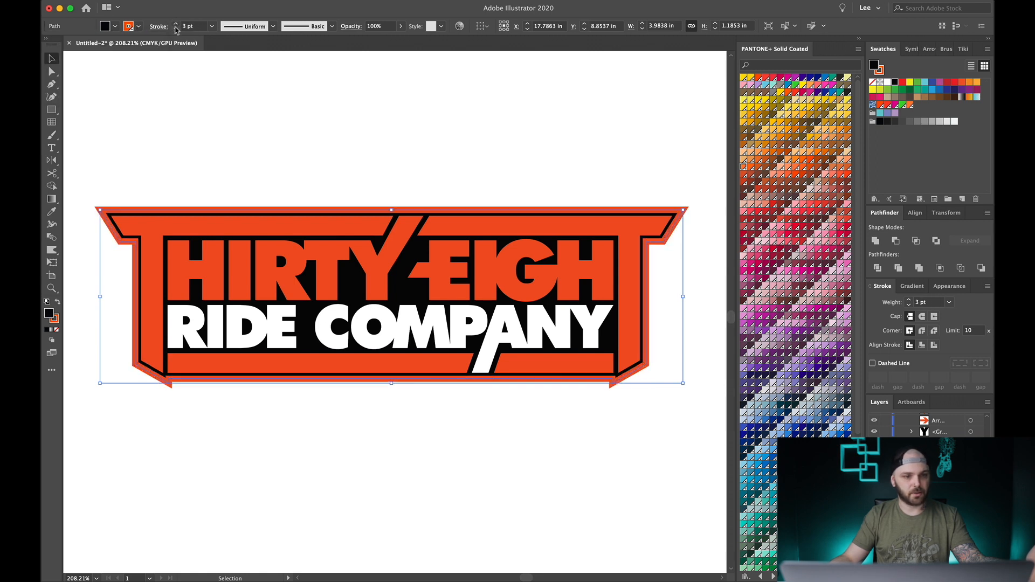
left_click(176, 29)
left_click(175, 29)
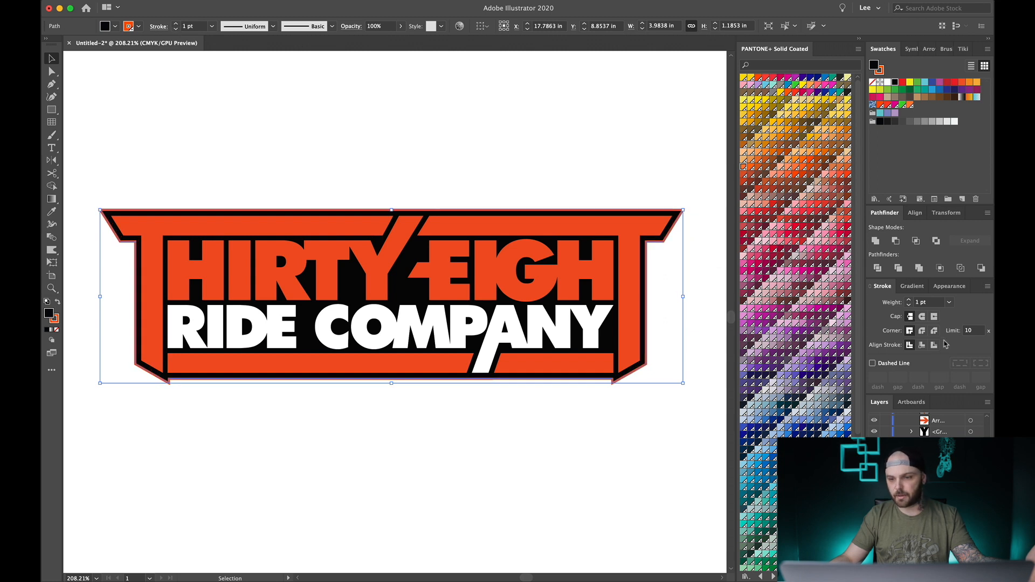
- Align the silhouette's orange stroke to the outside and set its weight to 2 pt
left_click(934, 346)
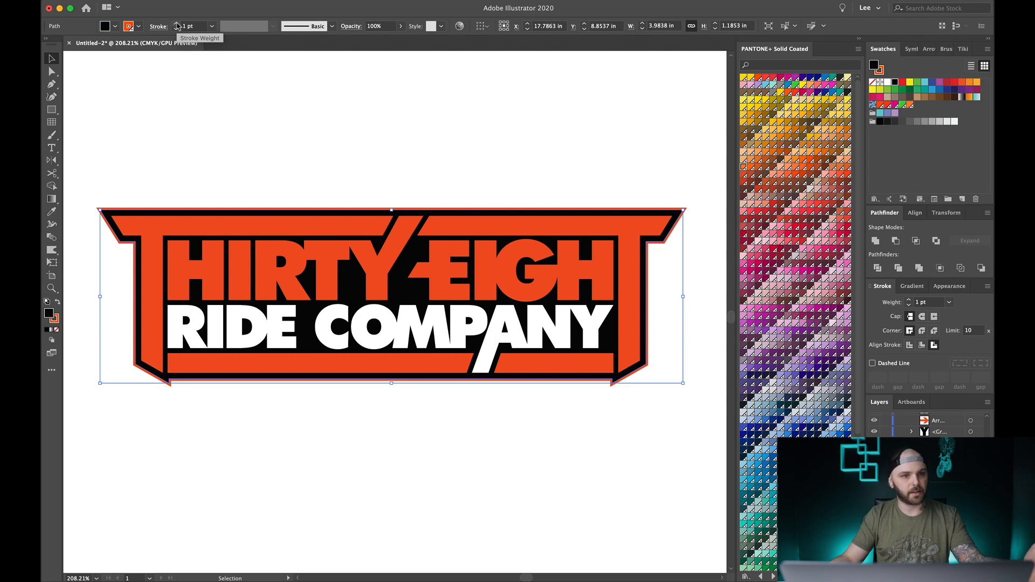
left_click(176, 25)
left_click(200, 93)
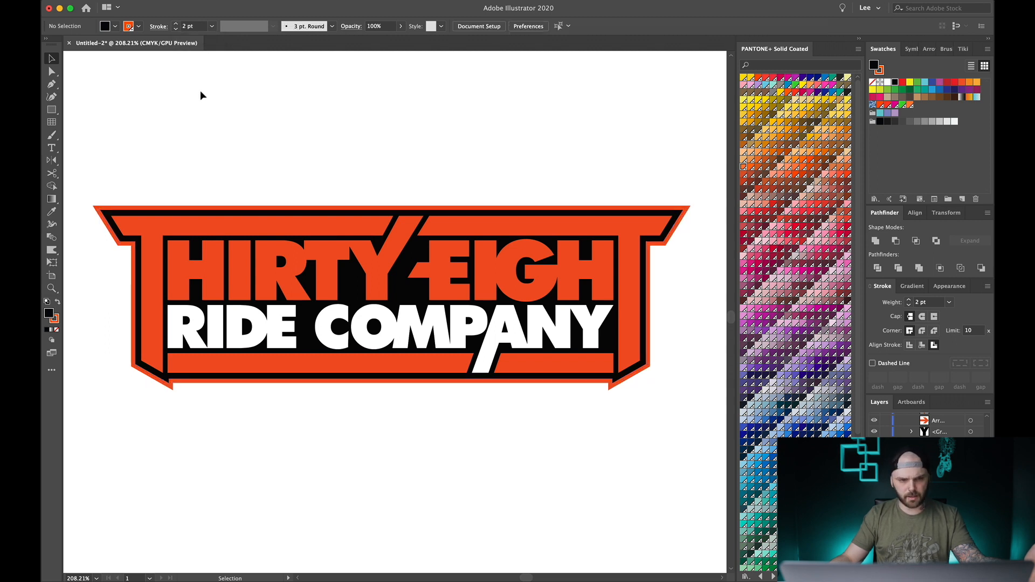
- Fill the THIRTY EIGHT lettering and frame with white and the RIDE COMPANY lettering with orange
left_click(270, 232)
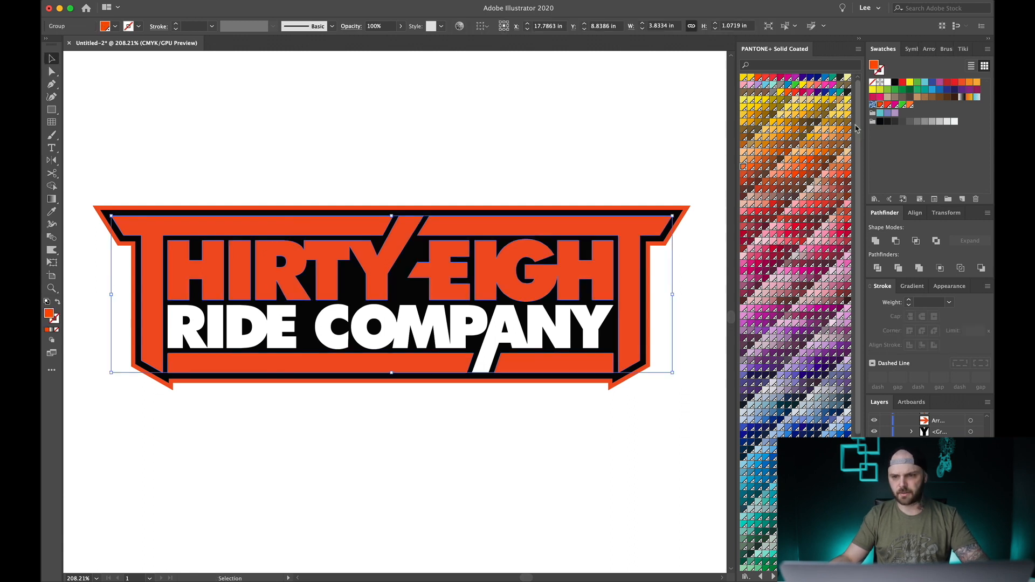
left_click(888, 83)
left_click(615, 412)
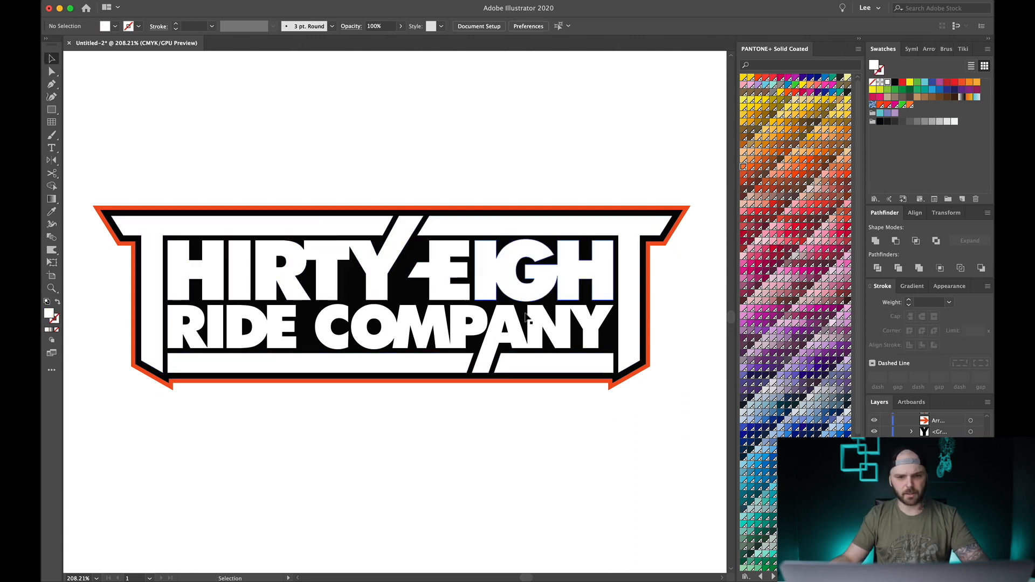
left_click(546, 326)
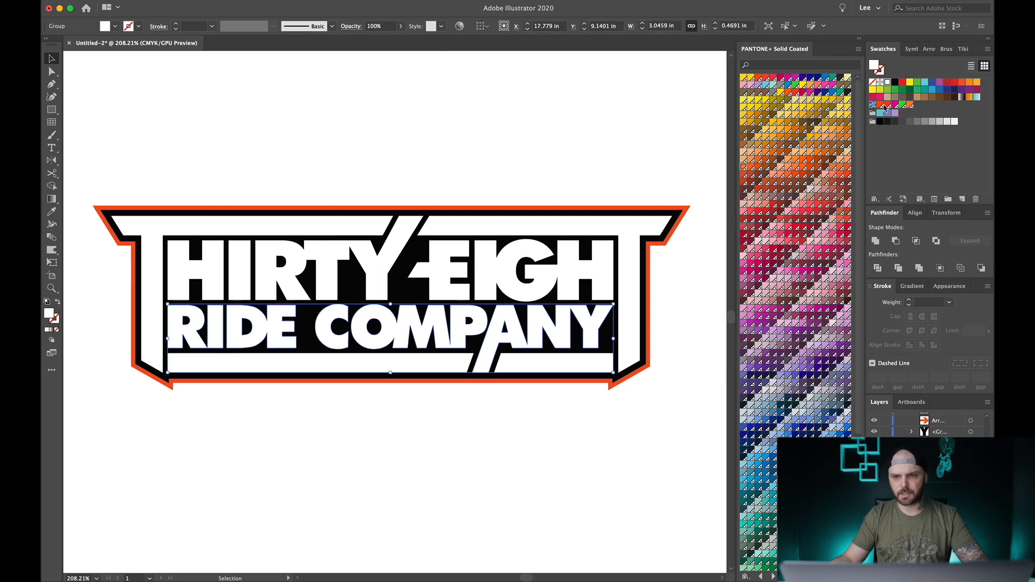
left_click(880, 105)
left_click(539, 104)
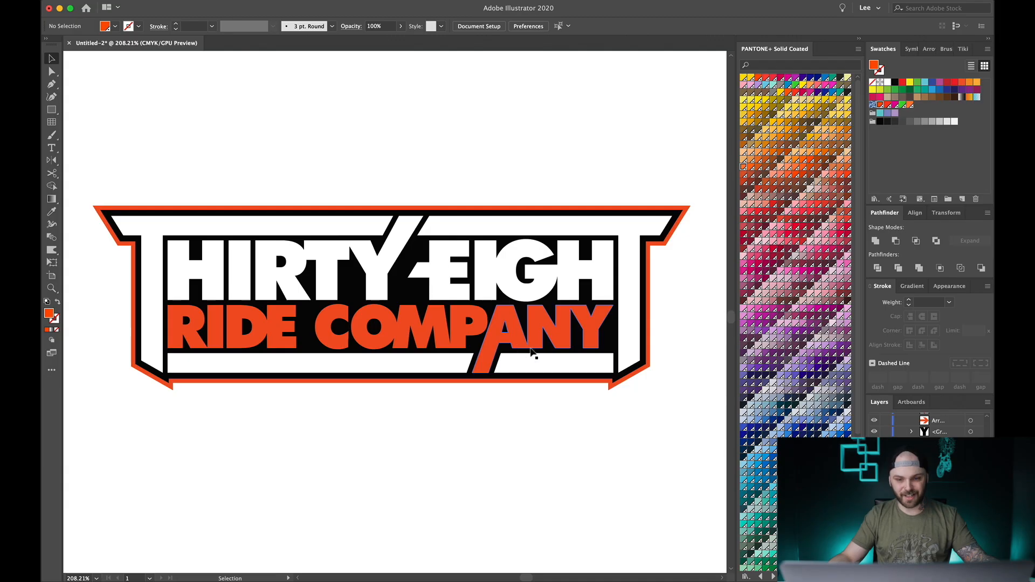
- Apply Expand Appearance to the whole logo so the orange outline is converted to shapes
scroll(609, 396, "up", 3)
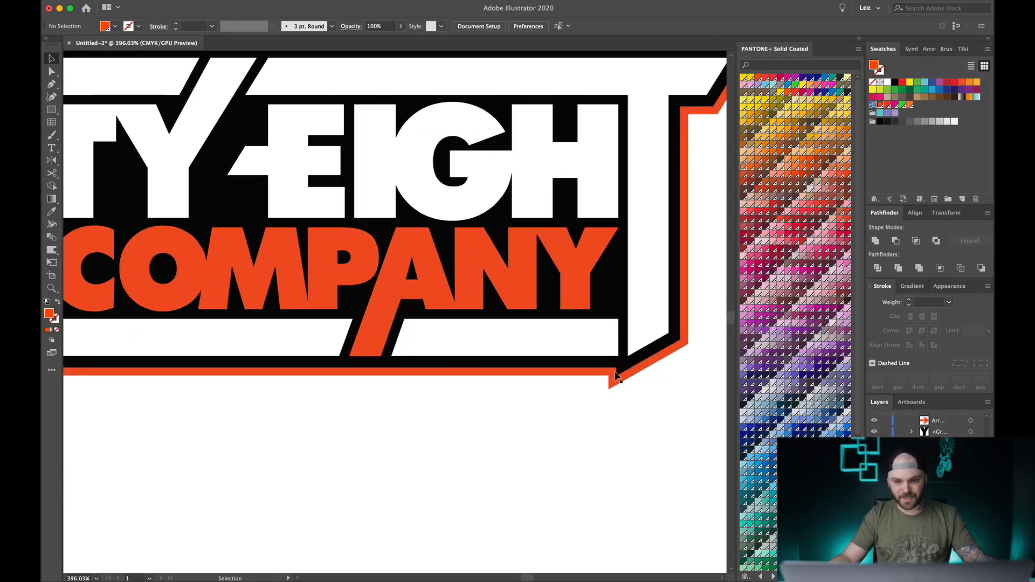
scroll(599, 386, "down", 3)
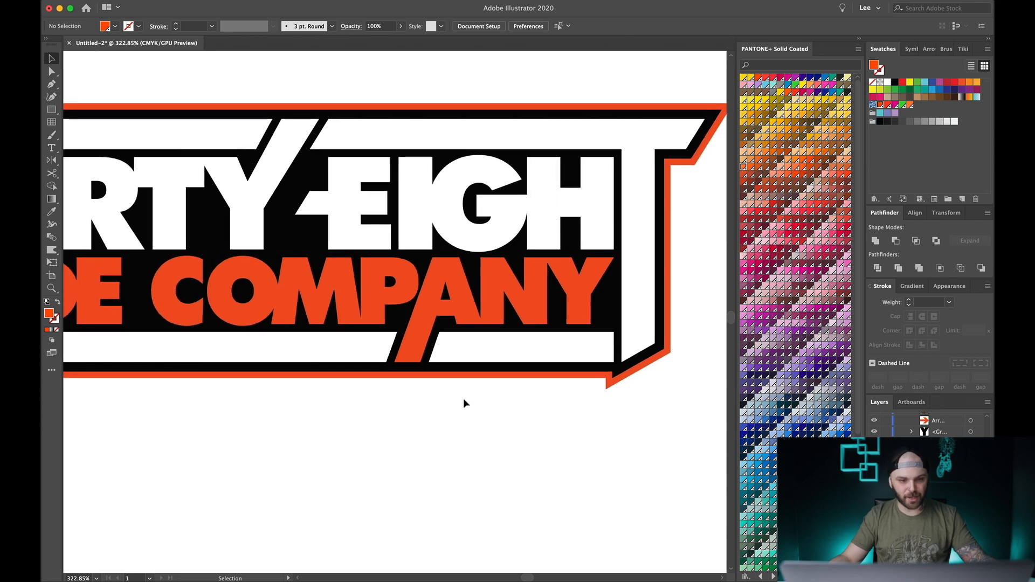
scroll(221, 384, "up", 2)
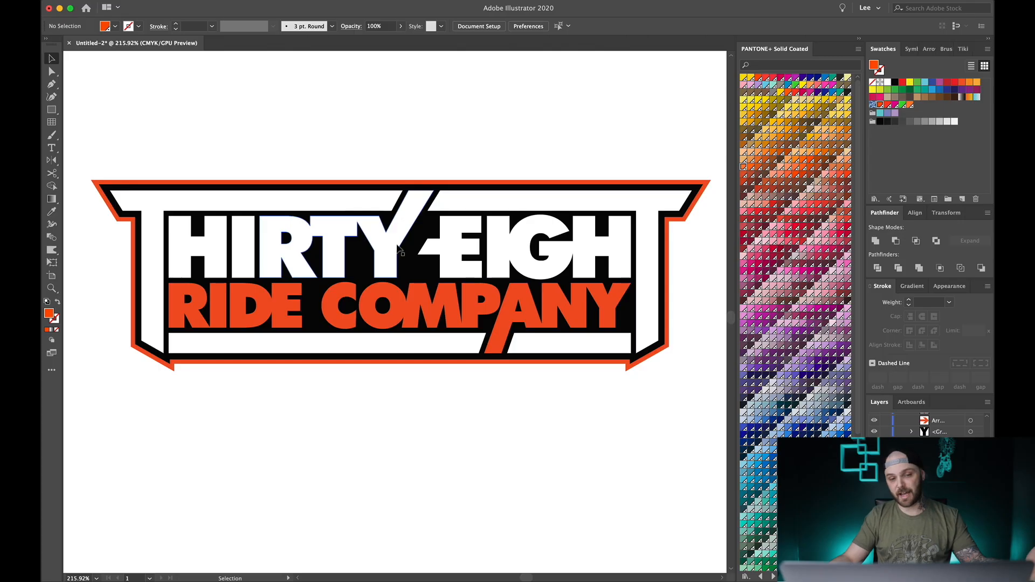
left_click(422, 306)
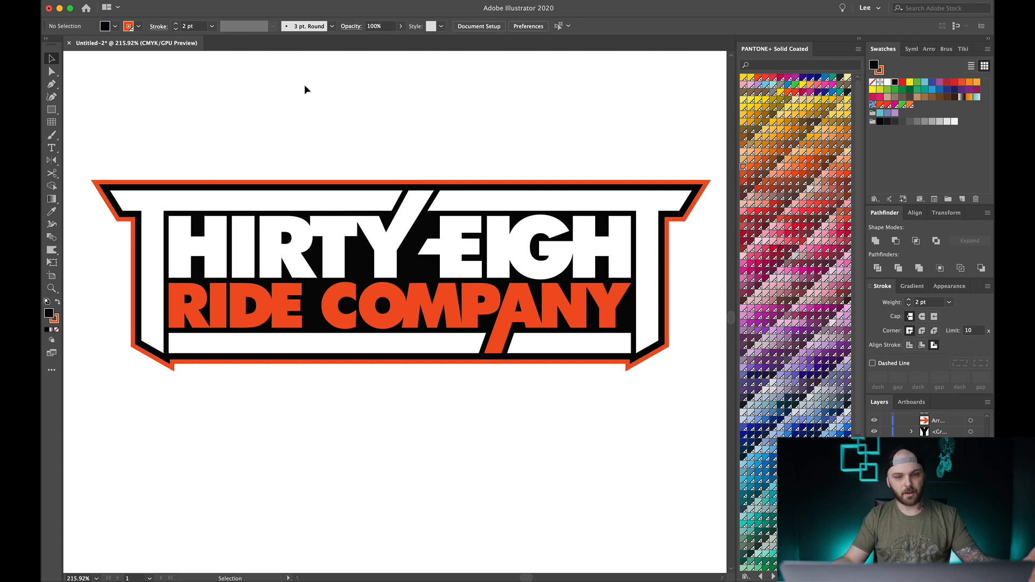
left_click_drag(305, 88, 547, 393)
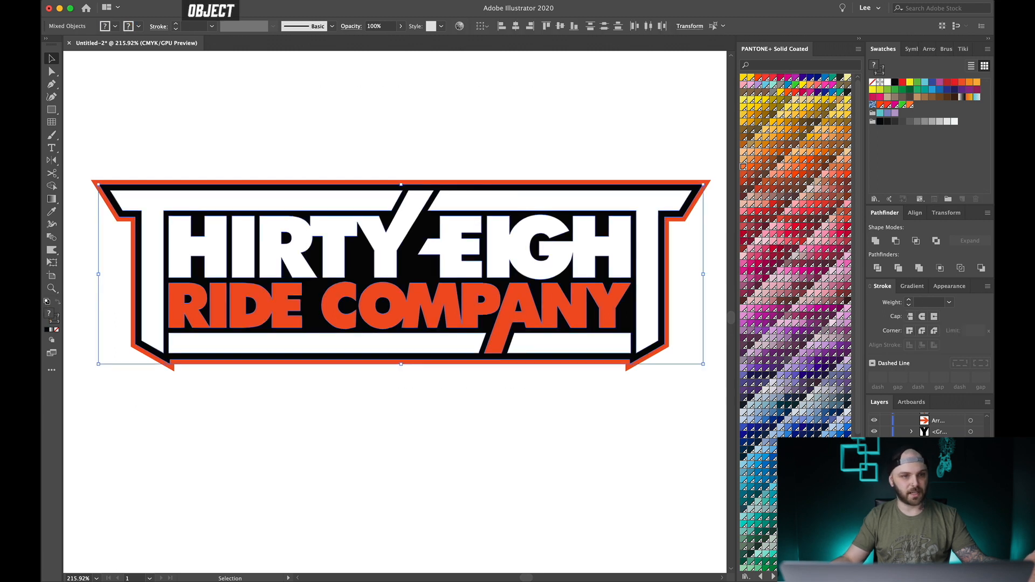
left_click(210, 3)
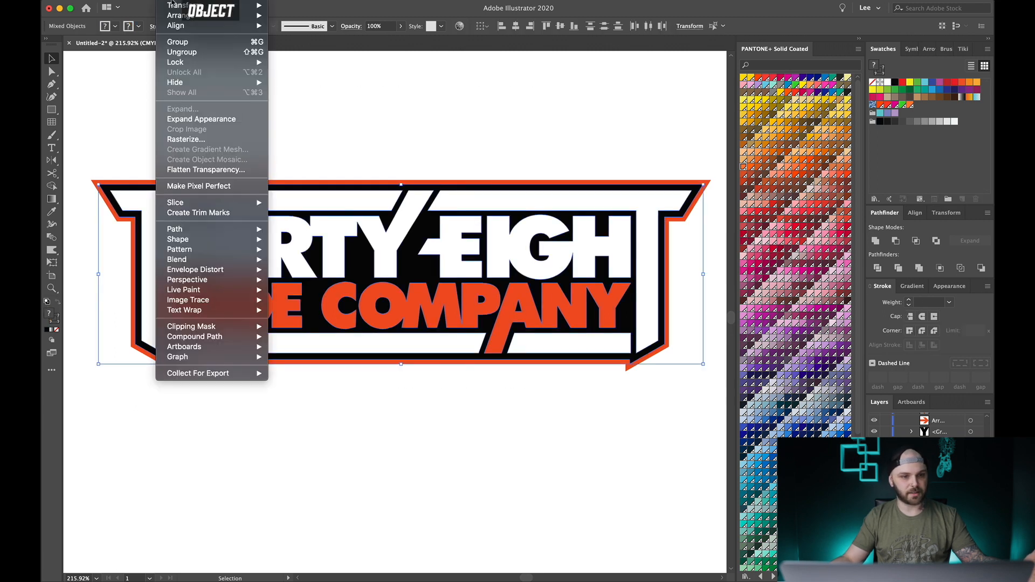
left_click(207, 120)
left_click(274, 128)
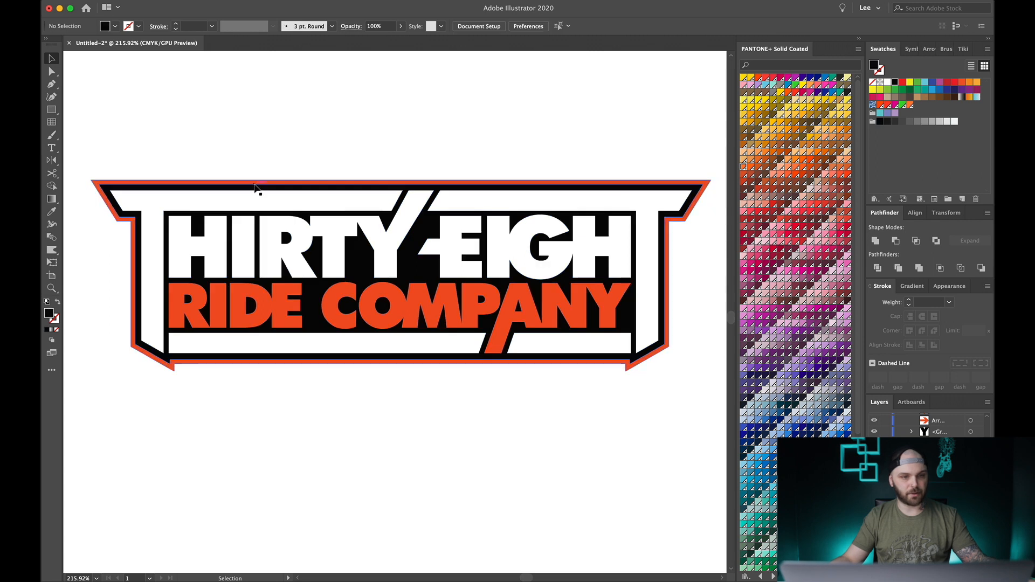
- Group all parts of the expanded white, orange and black logo
scroll(220, 157, "up", 1)
left_click_drag(196, 133, 552, 449)
left_click(548, 439)
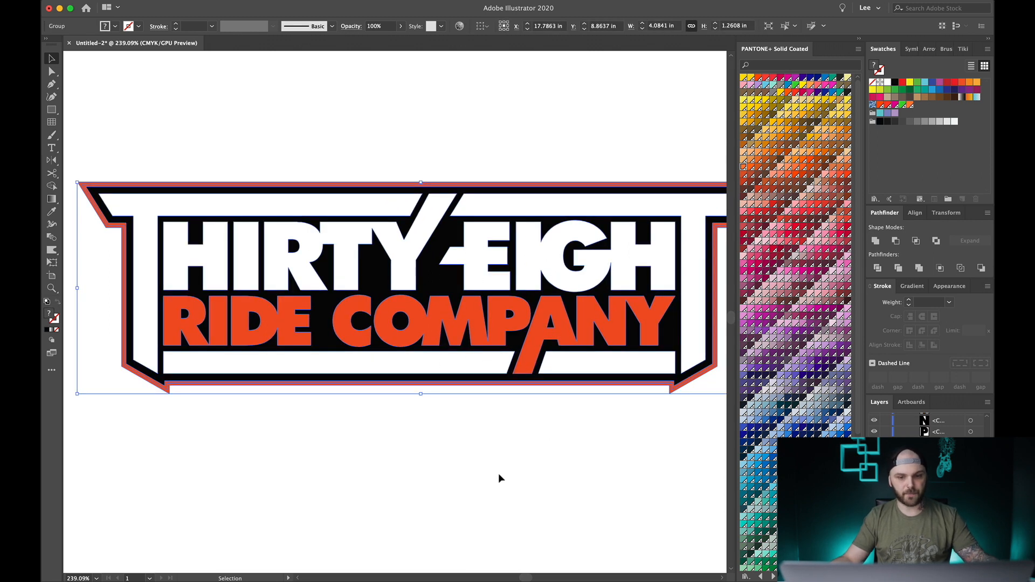
scroll(489, 413, "down", 2)
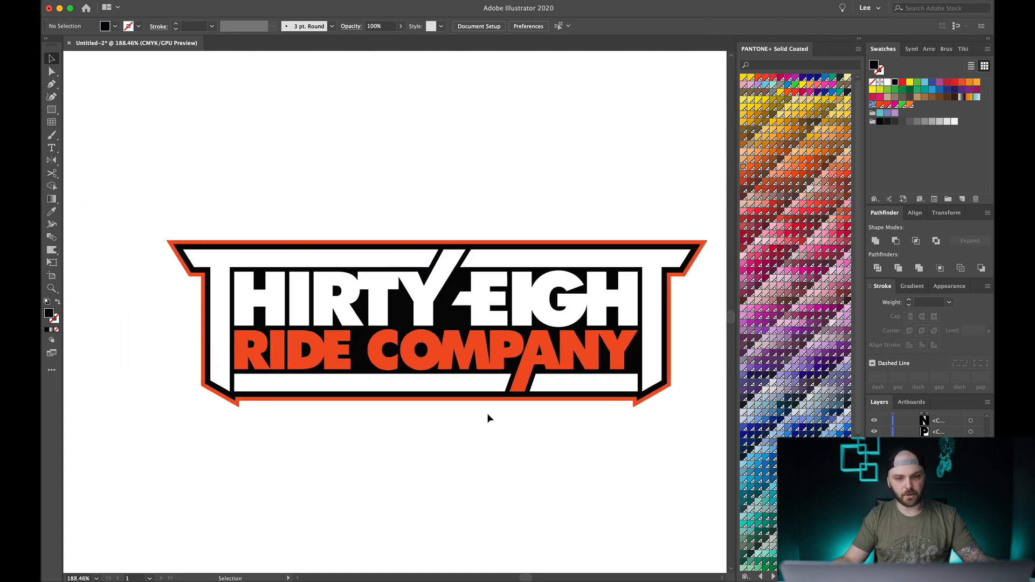
scroll(487, 413, "up", 1)
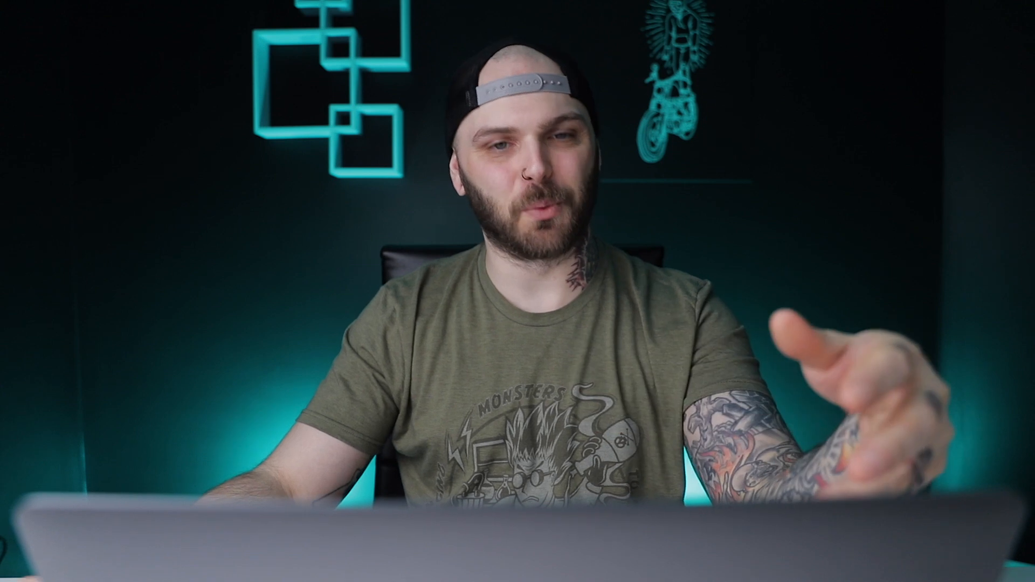
- Copy the outlined logo into Artwork Layer1.psb in Photoshop and scale it to about 3.93 in wide across the hoodie's chest
left_click_drag(272, 180, 533, 456)
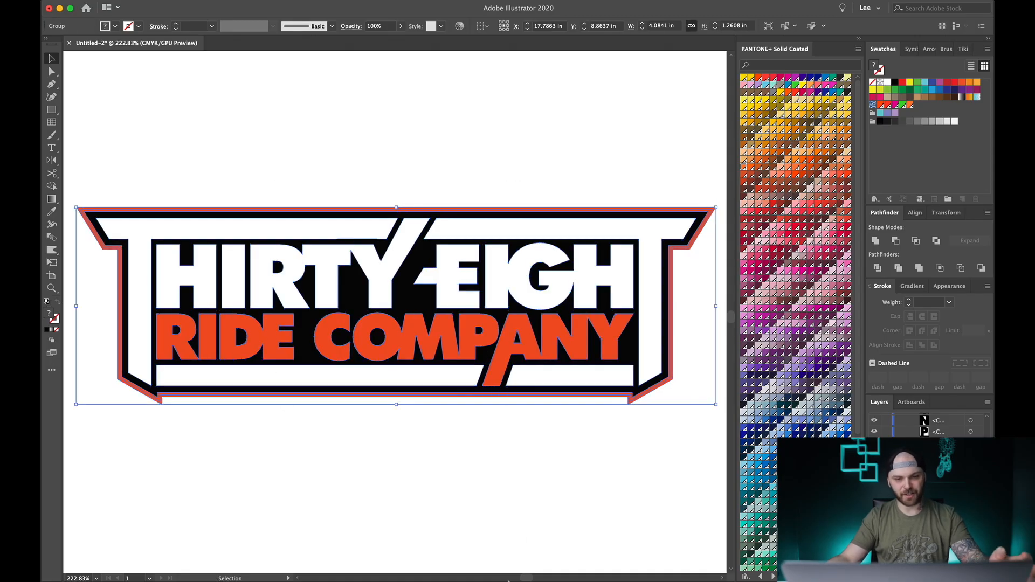
left_click(511, 561)
key("cmd+v")
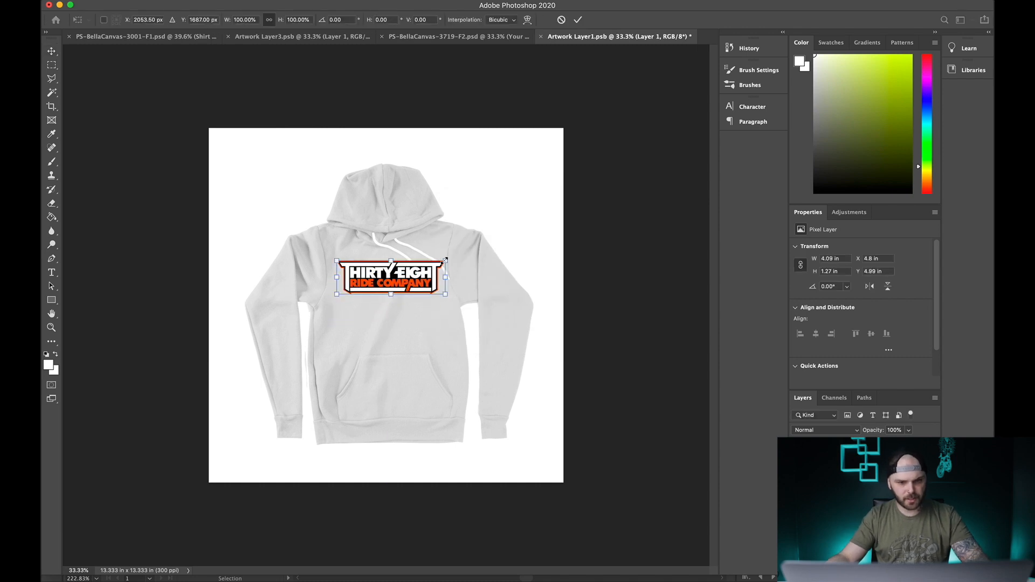
left_click_drag(444, 261, 417, 278)
key("Return")
- Save the hoodie artwork file and switch to the PS-BellaCanvas-3719-F2.psd mockup to view it
key("super+s")
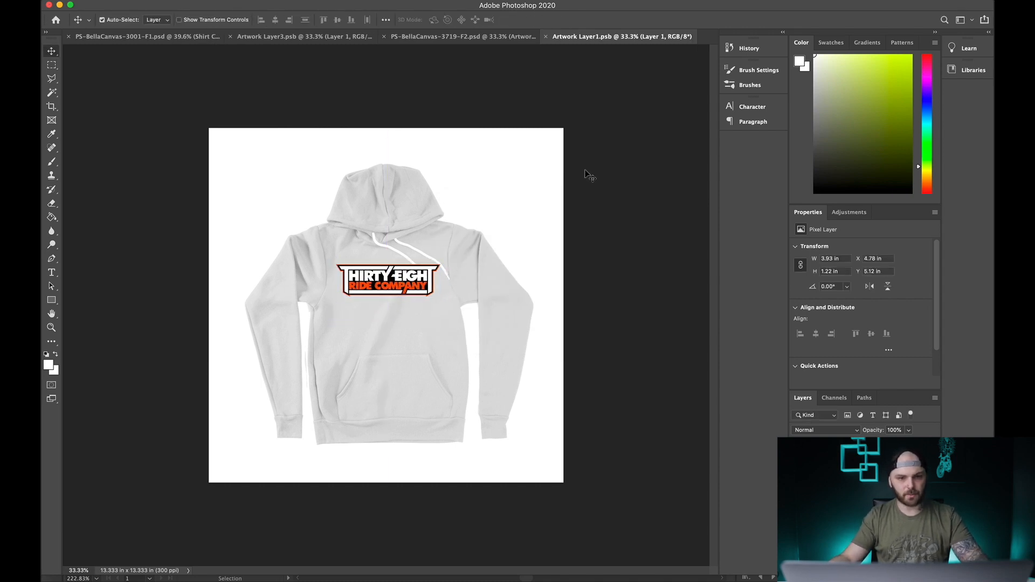
key("ctrl+shift+Tab")
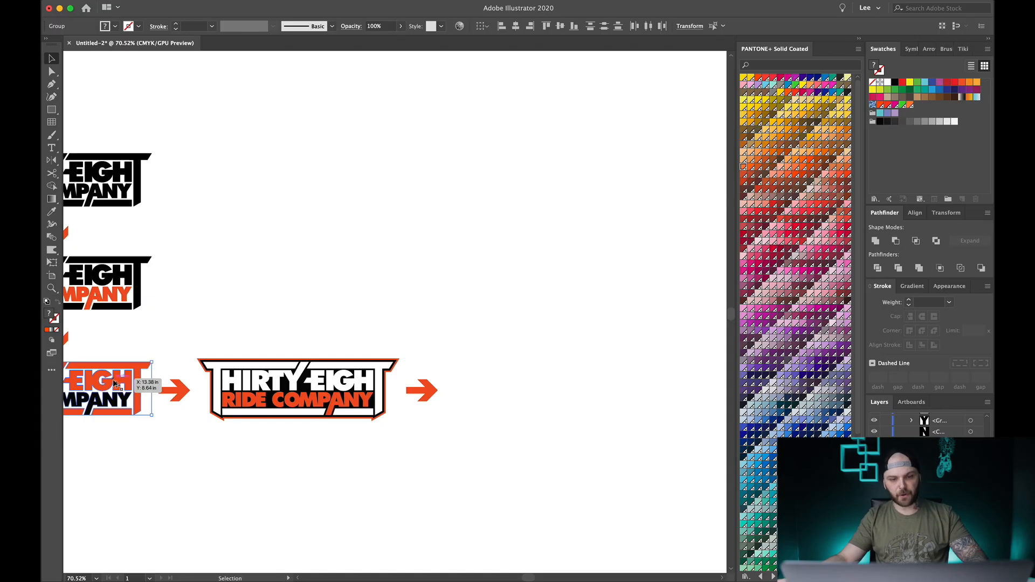
- Back in Illustrator, duplicate the orange and black logo into the empty space beyond the arrow that follows the outlined version
left_click_drag(108, 382, 648, 388)
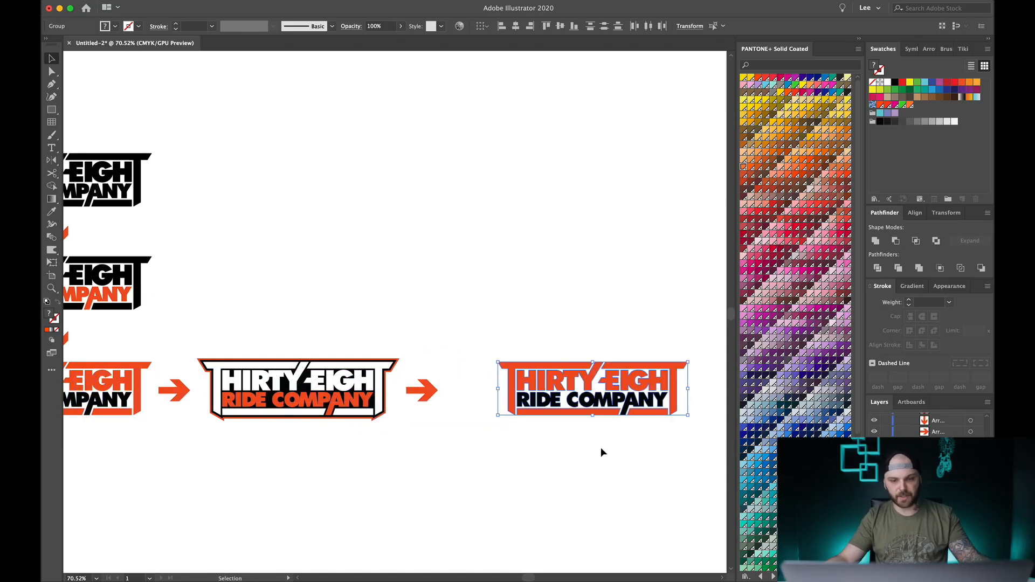
- Ungroup the duplicated orange and black logo beyond the arrow
right_click(599, 443)
left_click(558, 442)
scroll(545, 443, "up", 4)
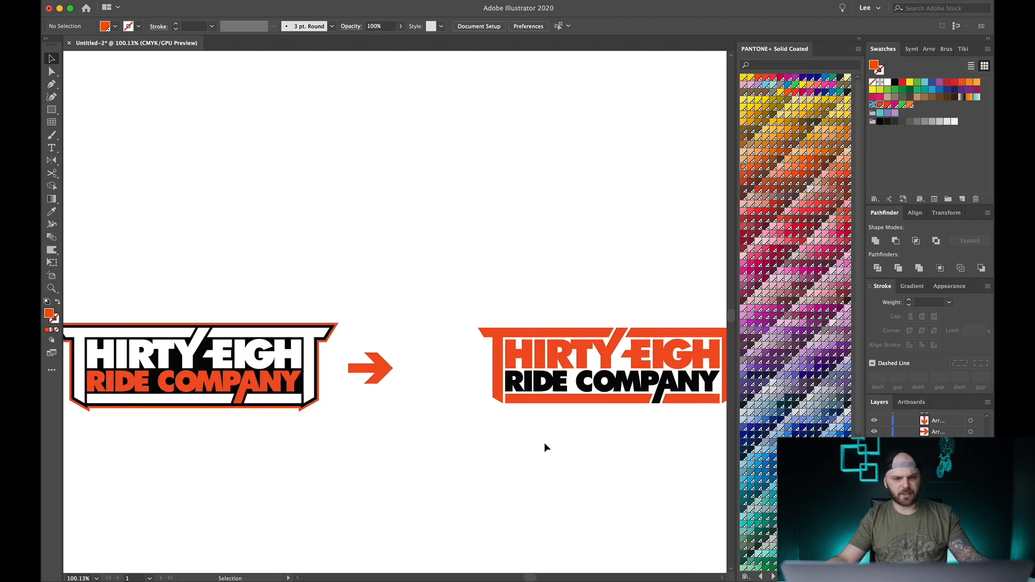
scroll(545, 443, "right", 6)
scroll(425, 437, "left", 1)
scroll(424, 441, "left", 1)
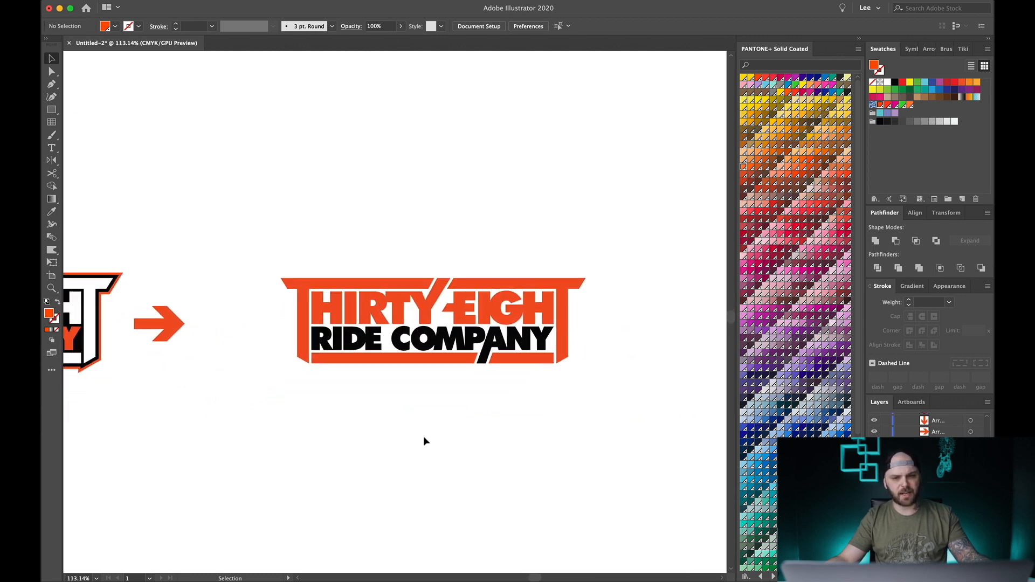
scroll(424, 441, "up", 2)
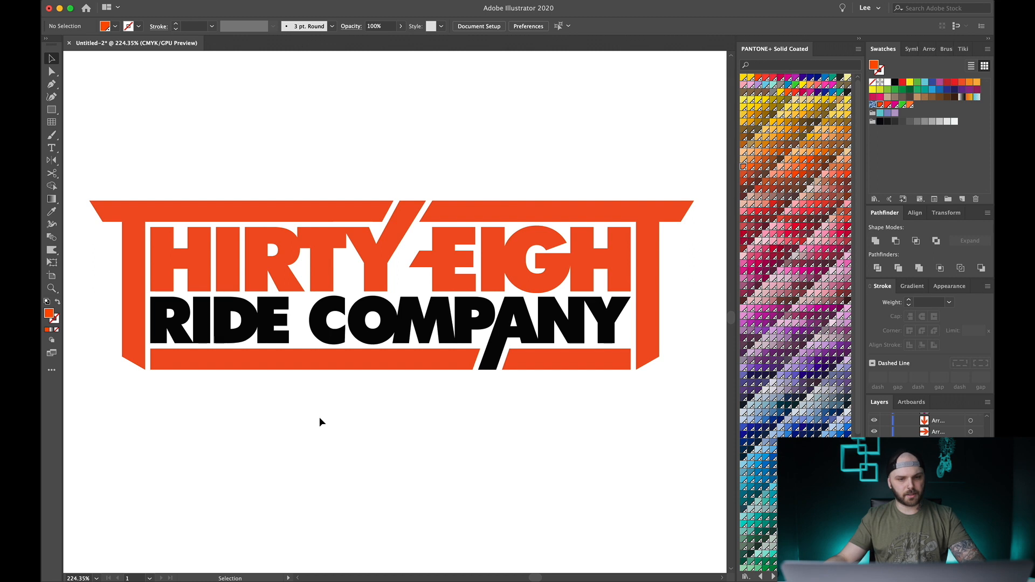
left_click(316, 367)
key("super+c")
key("super+f")
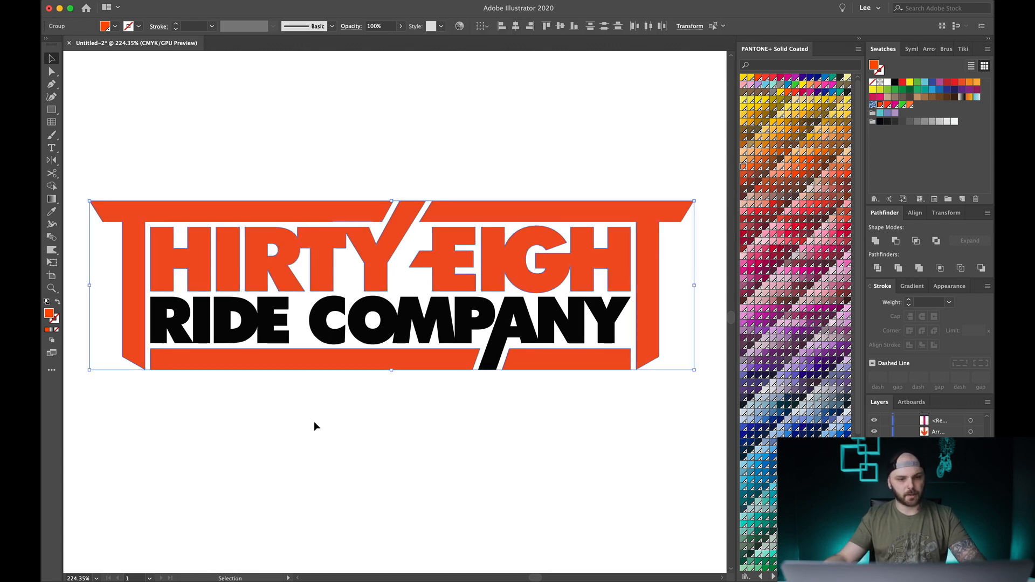
left_click(316, 426)
- Duplicate the logo's bottom orange bar, both slant-cut pieces together, straight down to just below the original
left_click(317, 360)
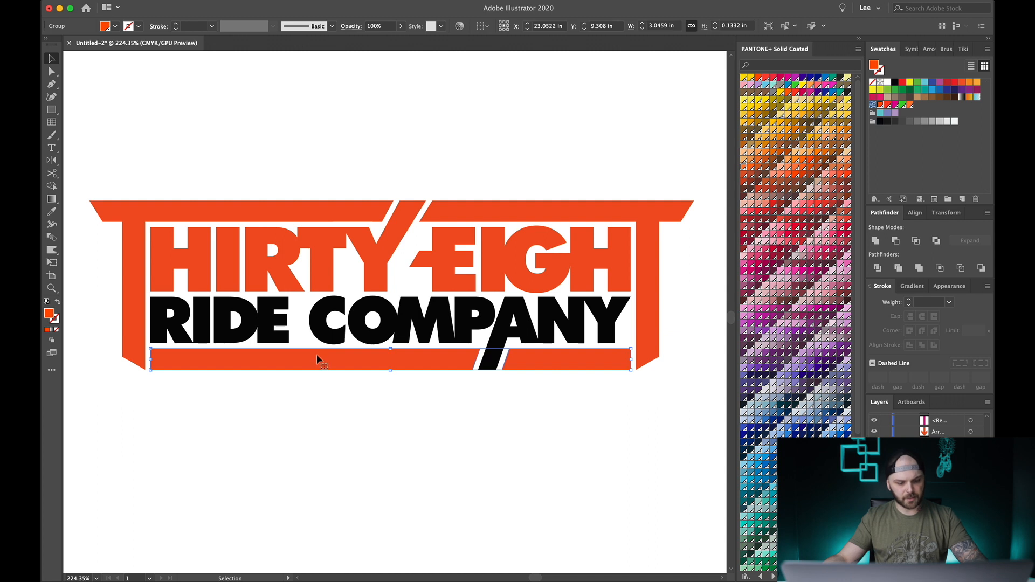
left_click_drag(317, 359, 320, 389)
left_click(316, 407)
- Copy the green spacer rectangle from above the black logo and paste it onto the new logo's lower bars
scroll(316, 406, "down", 5)
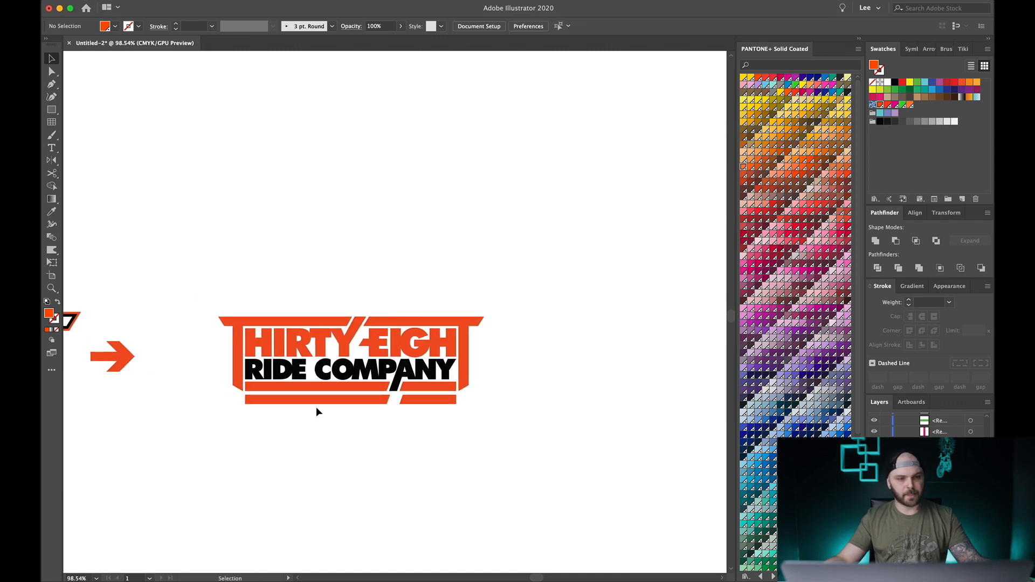
scroll(316, 407, "left", 10)
scroll(316, 406, "down", 5)
scroll(315, 398, "left", 1)
scroll(269, 277, "up", 10)
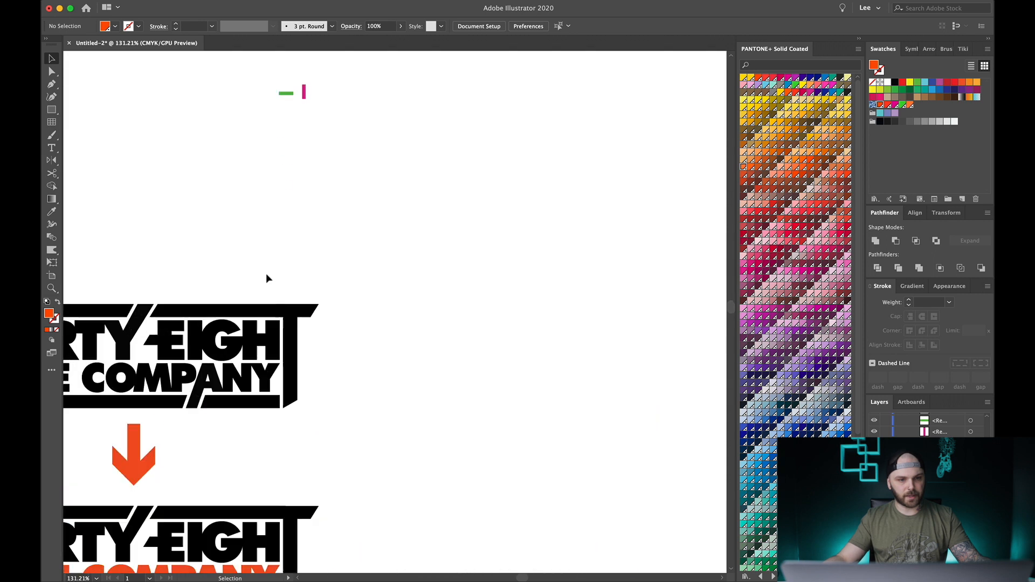
left_click(287, 70)
scroll(301, 102, "down", 10)
scroll(302, 102, "right", 10)
scroll(465, 415, "up", 5)
key("super+v")
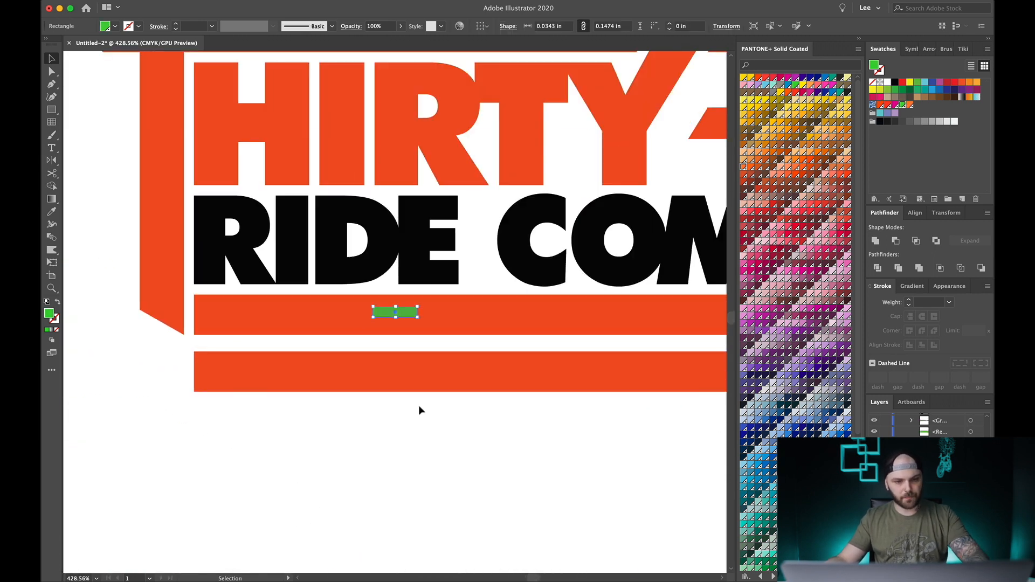
- Use the green spacer to tighten the gap between the two lower bars, leaving the spacer outside the logo's left side
left_click_drag(386, 312, 264, 340)
scroll(265, 338, "up", 6)
left_click_drag(312, 396, 312, 372)
left_click(311, 337)
- Extend the slanted end of the lowest bar's left piece across the gap so it overlaps the right piece
scroll(311, 337, "down", 5)
scroll(311, 336, "right", 5)
scroll(468, 312, "down", 3)
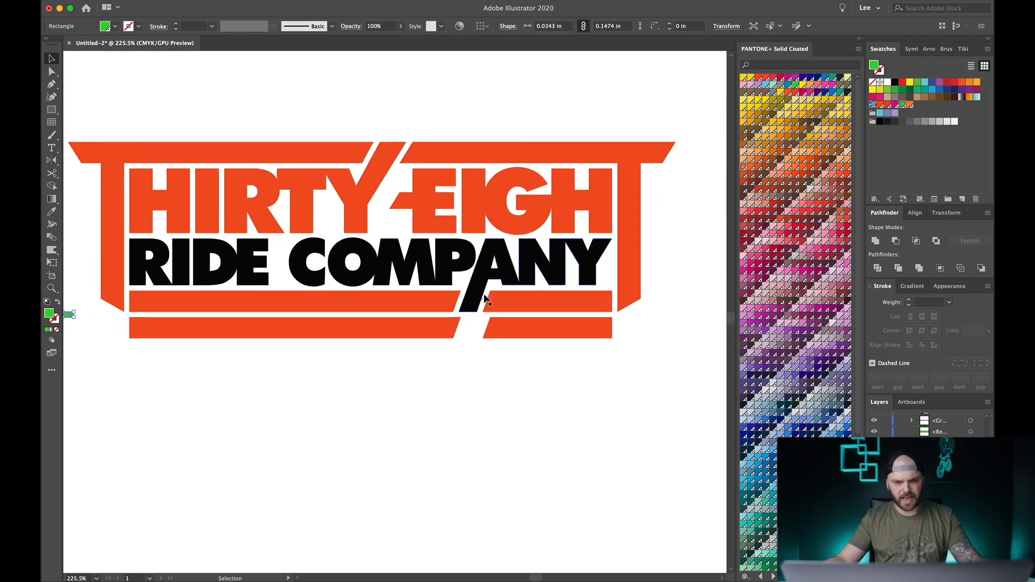
scroll(455, 328, "up", 3)
left_click(460, 329)
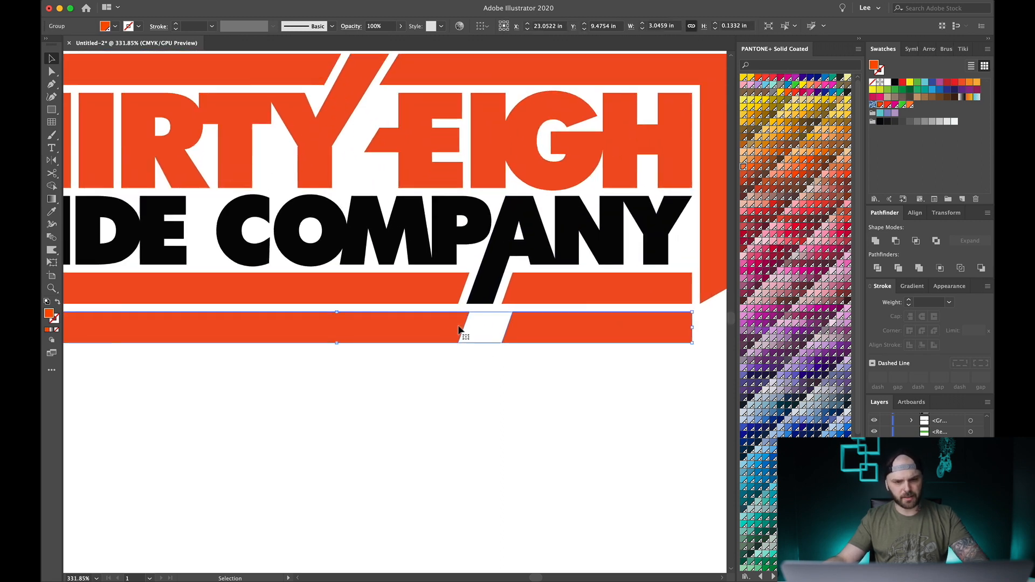
key("a")
left_click(468, 313)
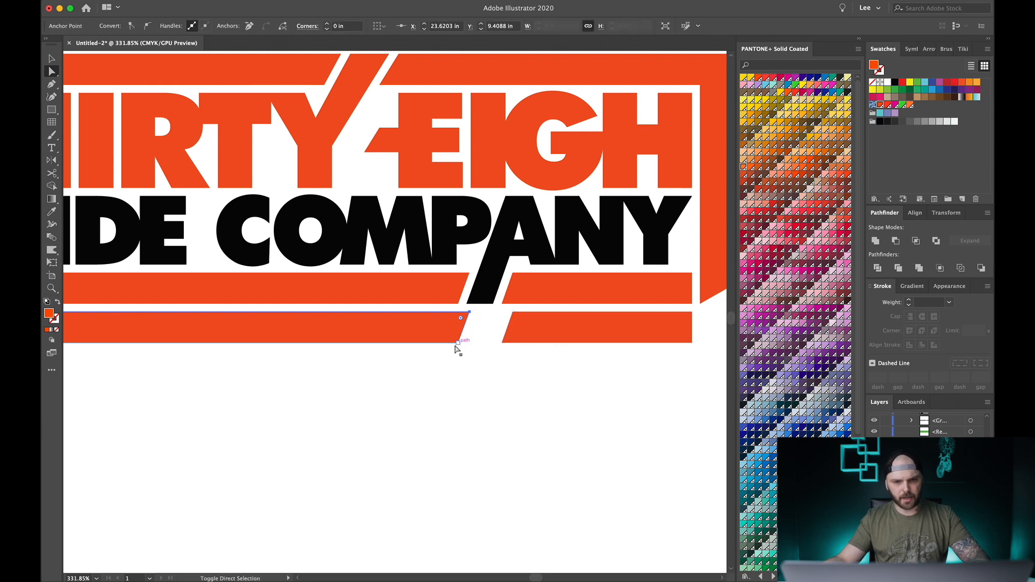
left_click_drag(462, 327, 538, 334)
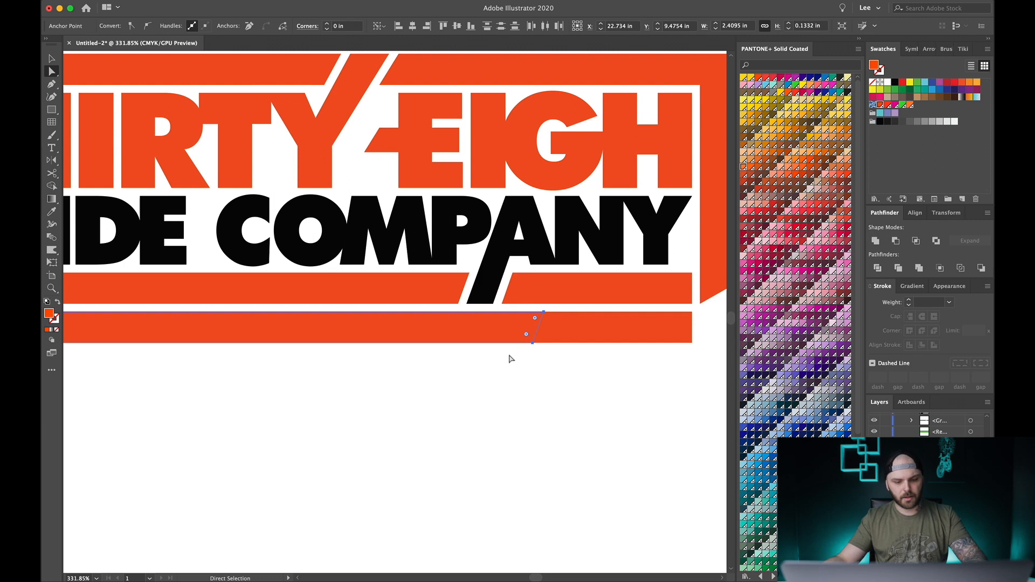
- Unite the two overlapping pieces of the lowest bar into one continuous shape with Pathfinder
key("v")
left_click(472, 362)
left_click(592, 332)
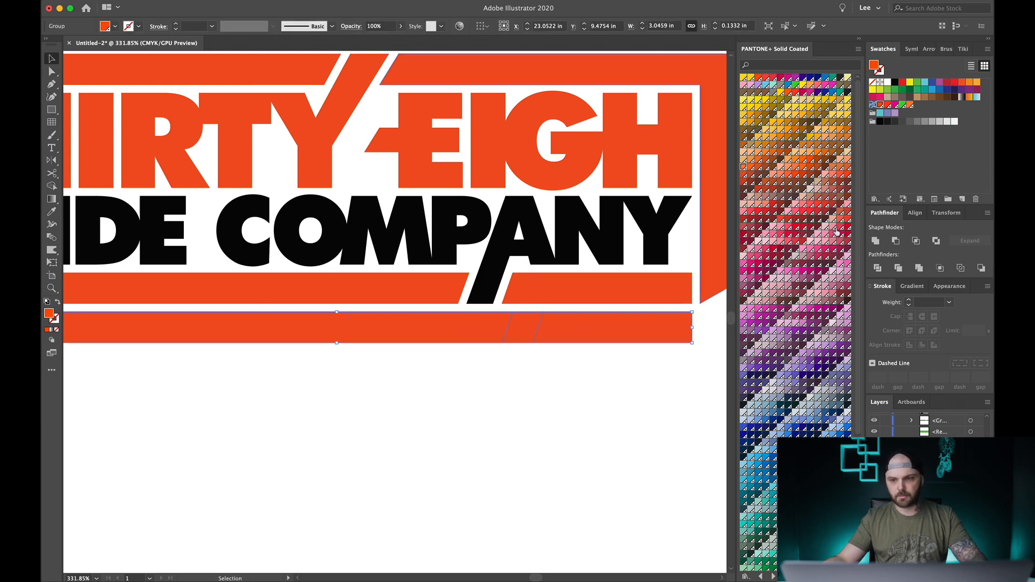
left_click(878, 239)
left_click(515, 347)
- Examine the alignment and spacing between the lowest bar's left end and the slanted foot of the left T stem
scroll(486, 350, "down", 5)
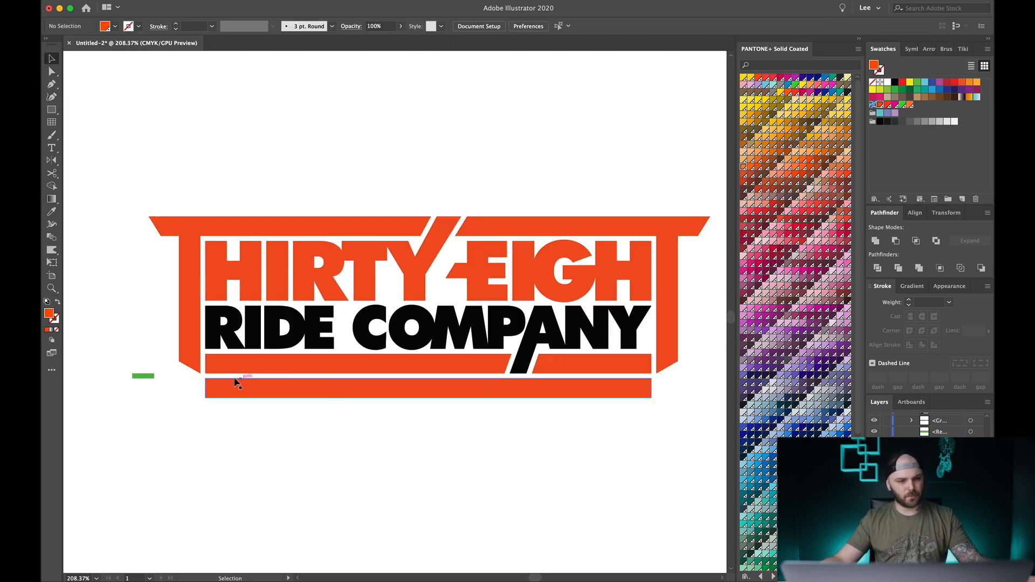
scroll(197, 379, "up", 8)
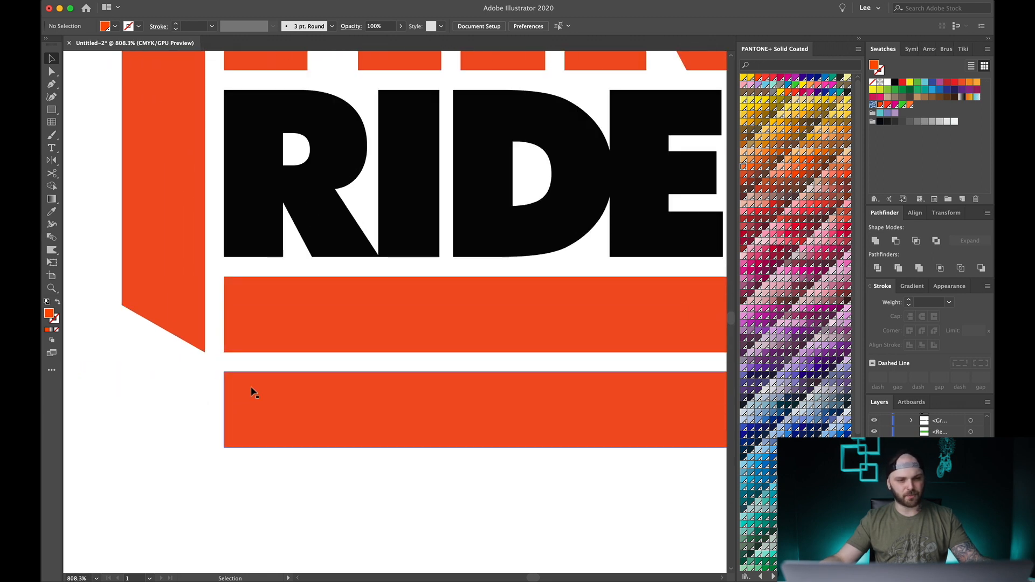
scroll(256, 391, "down", 5)
scroll(423, 384, "down", 3)
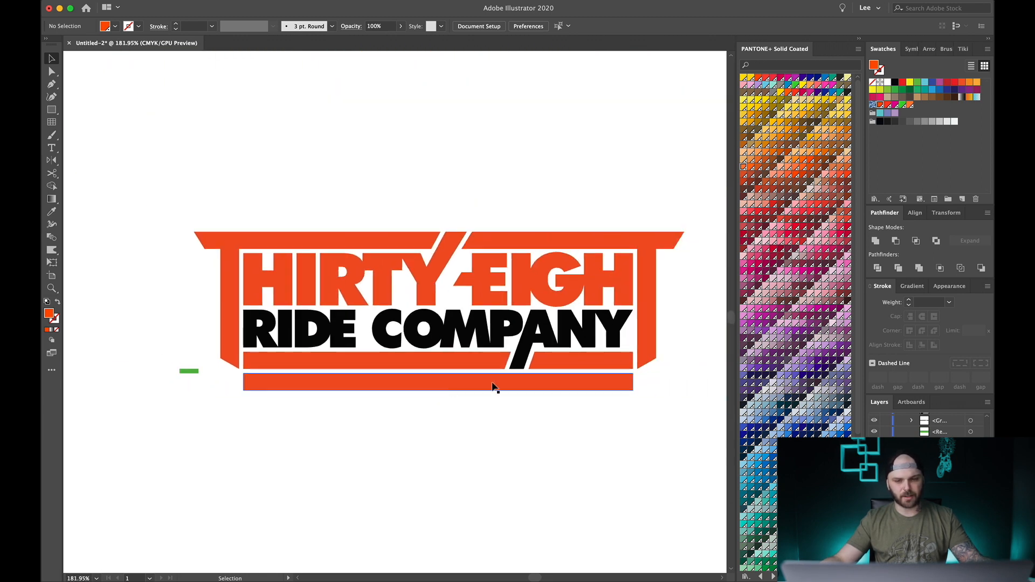
scroll(225, 346, "up", 3)
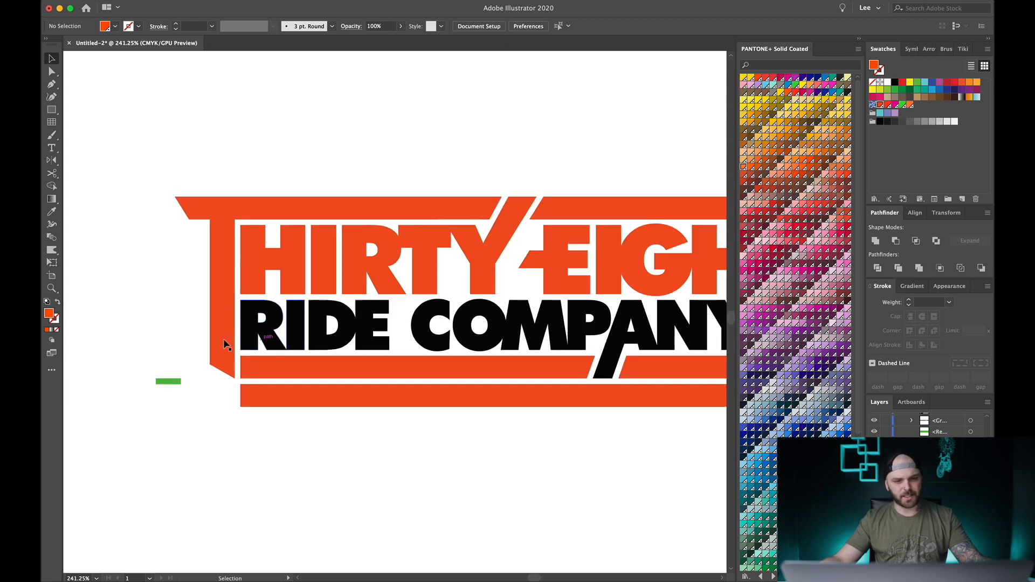
scroll(237, 379, "up", 3)
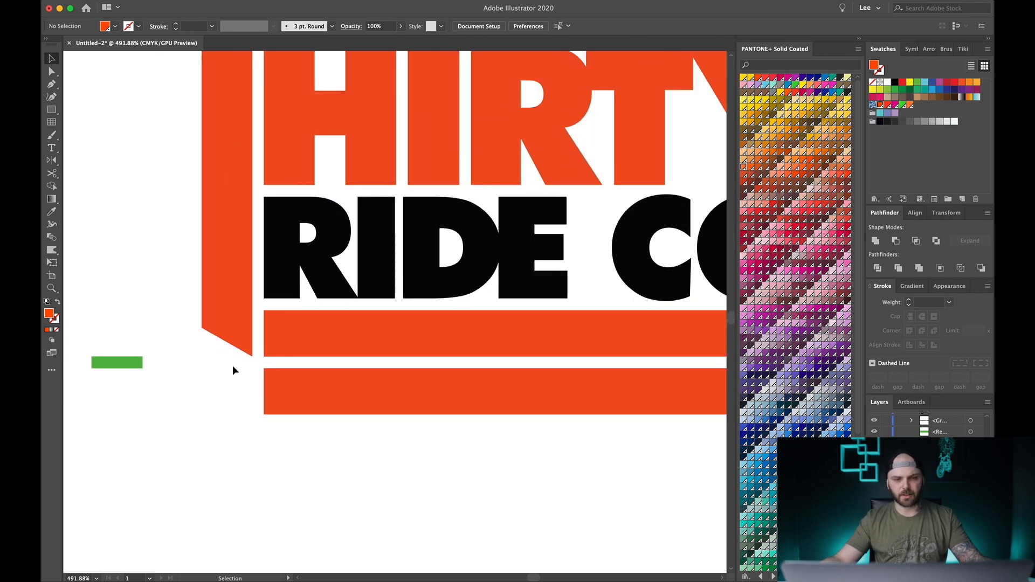
scroll(249, 367, "up", 4)
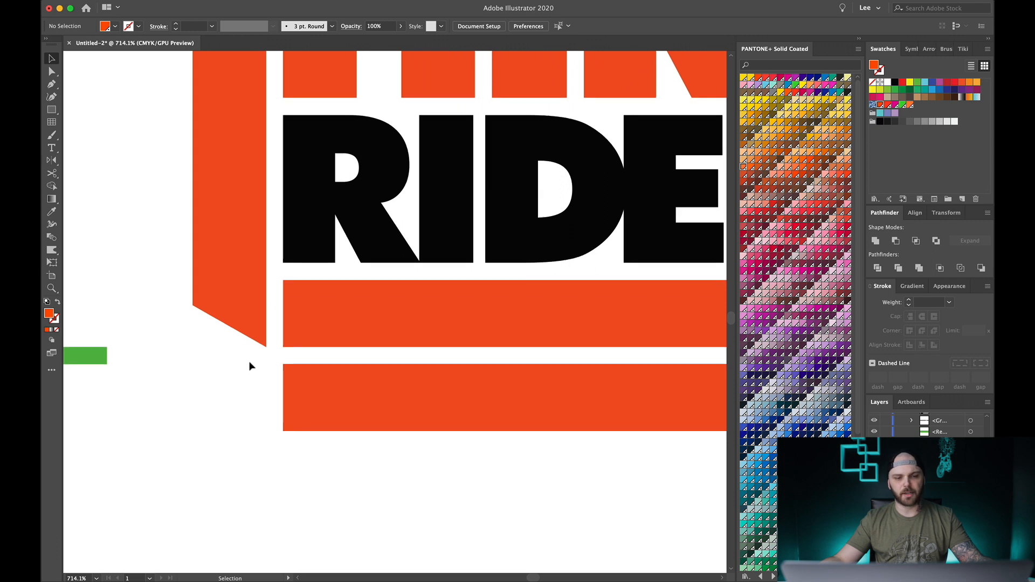
scroll(269, 345, "up", 2)
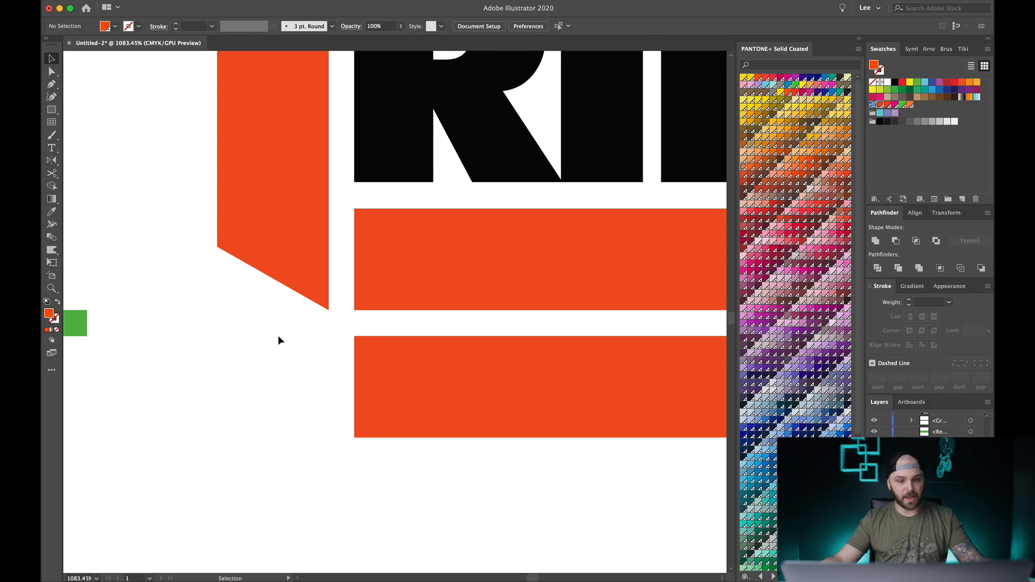
left_click(407, 396)
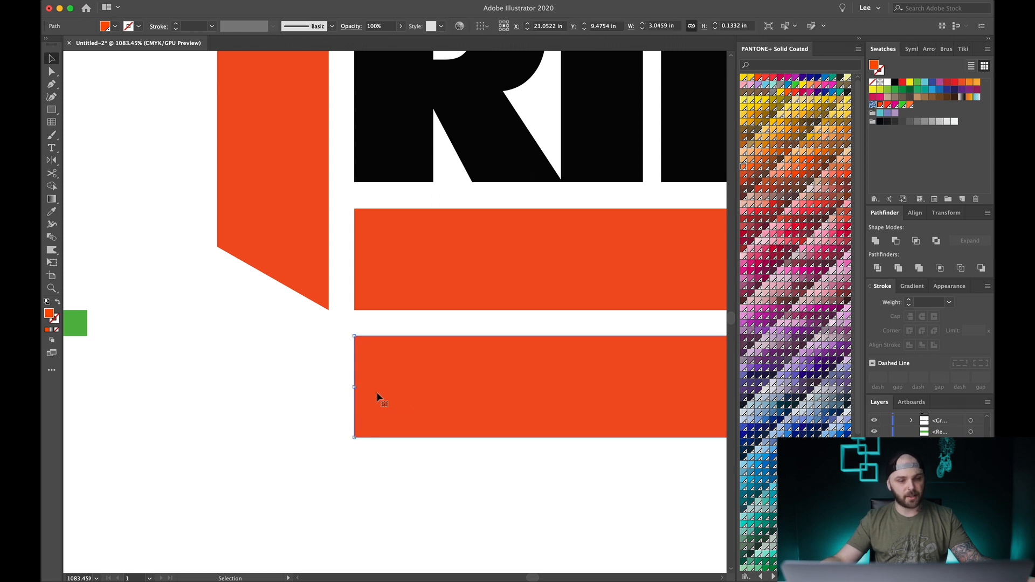
left_click(251, 358)
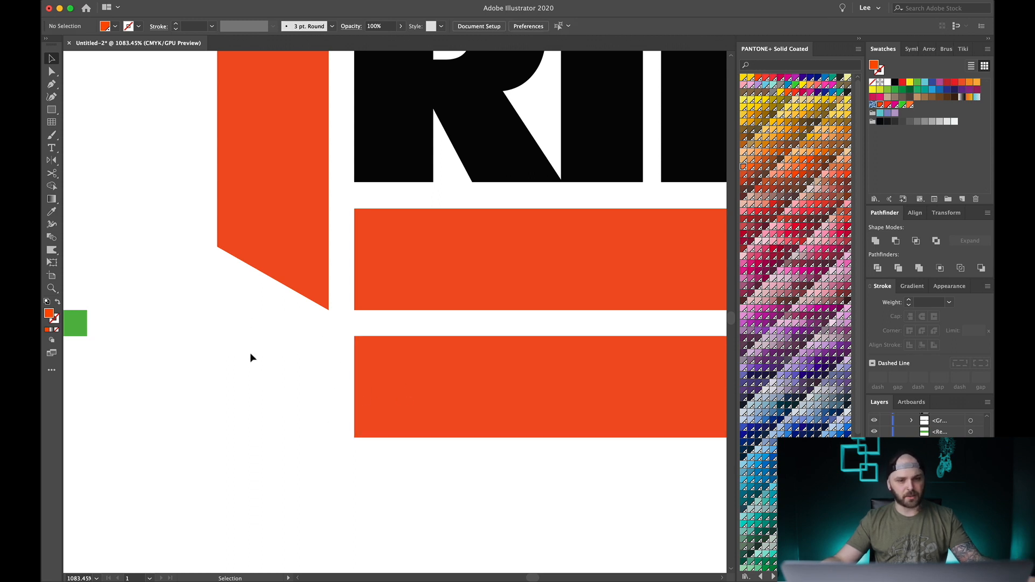
- Copy the left T stem's slanted lower part in place and move the copy's bottom edge down about 0.034 in
key("a")
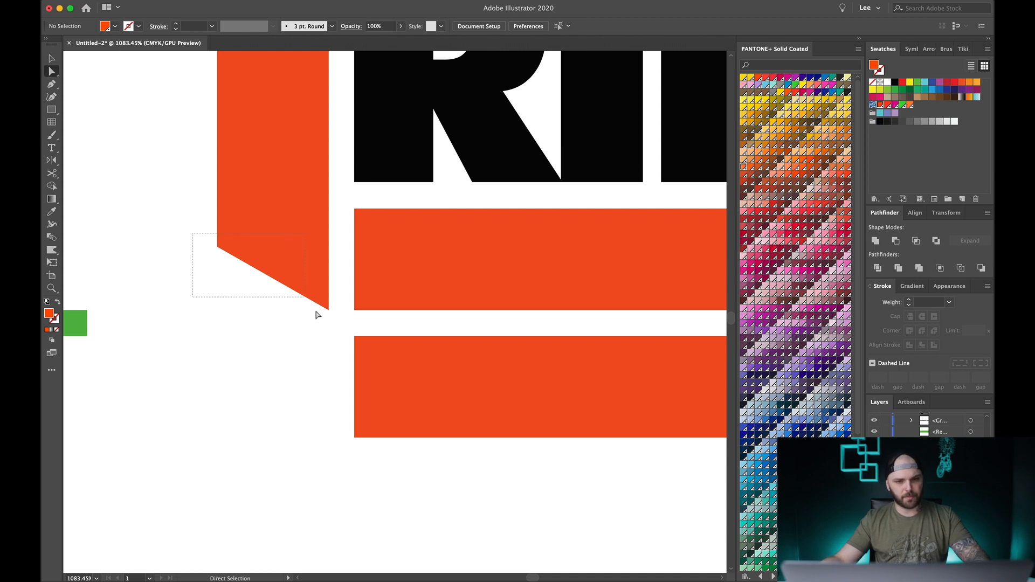
left_click_drag(317, 314, 336, 332)
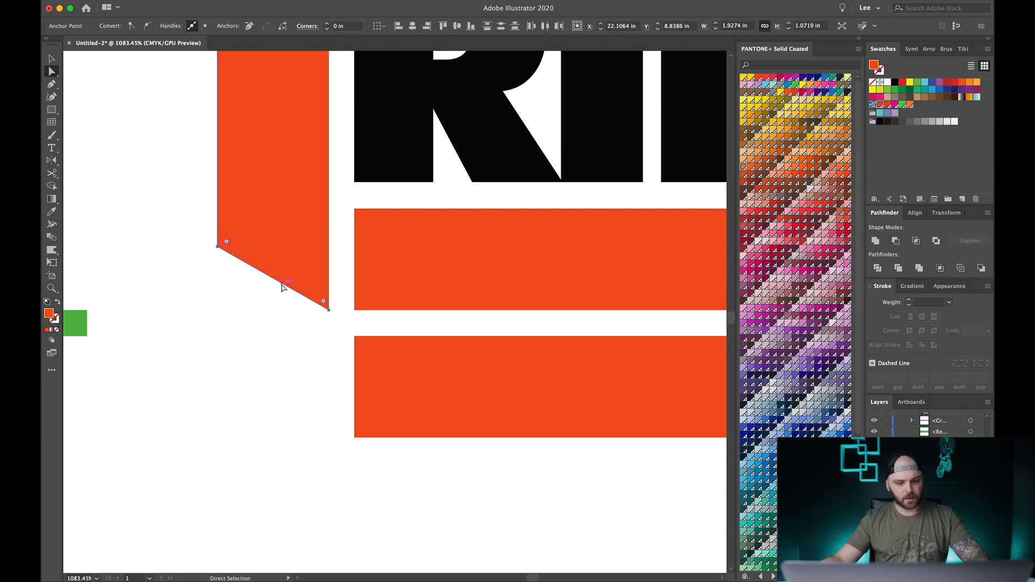
key("super")
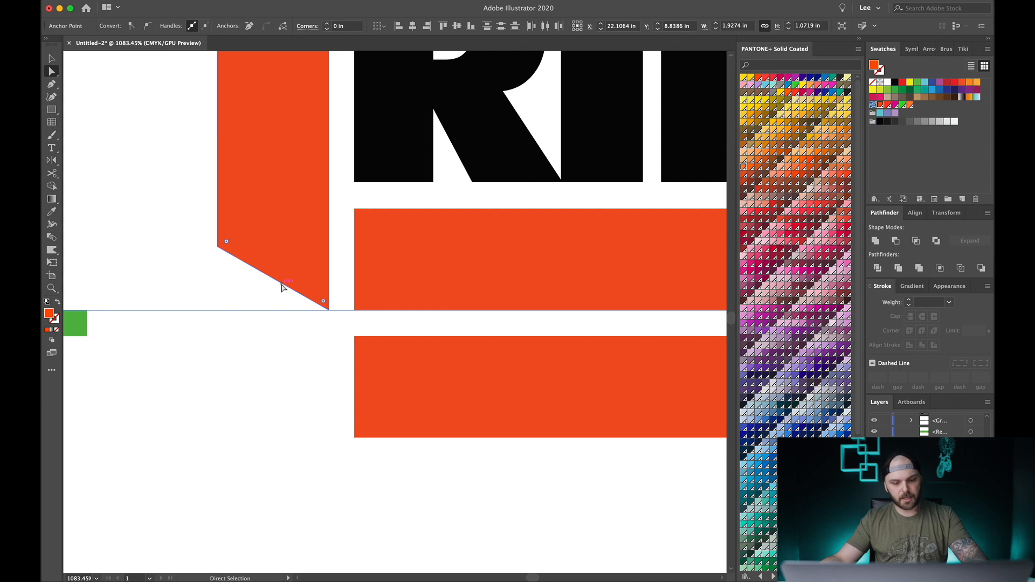
left_click(280, 286)
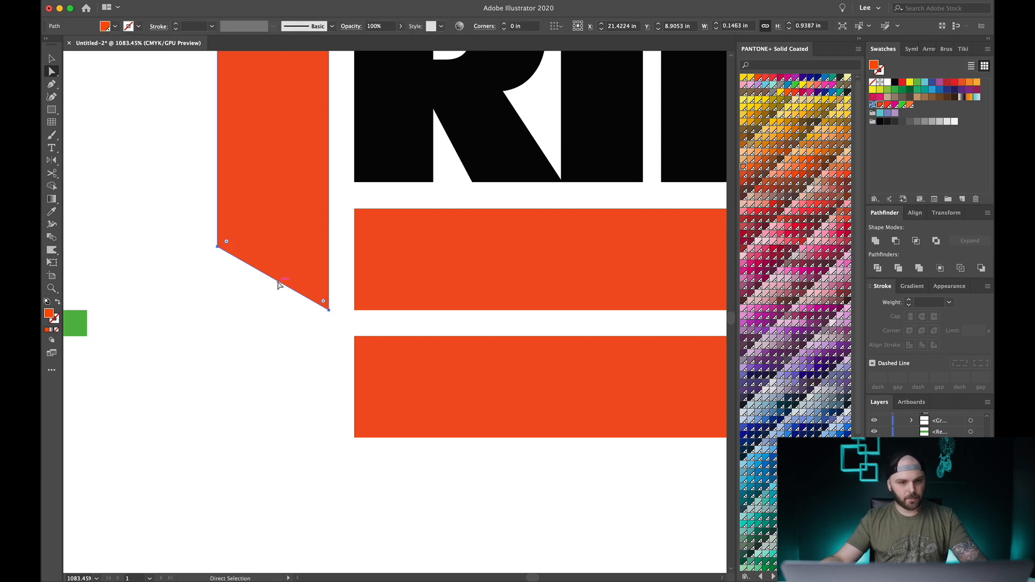
left_click_drag(278, 284, 283, 305)
- Delete the copied stem's two upper anchor points, leaving only the slanted line below the stem
scroll(281, 302, "down", 5)
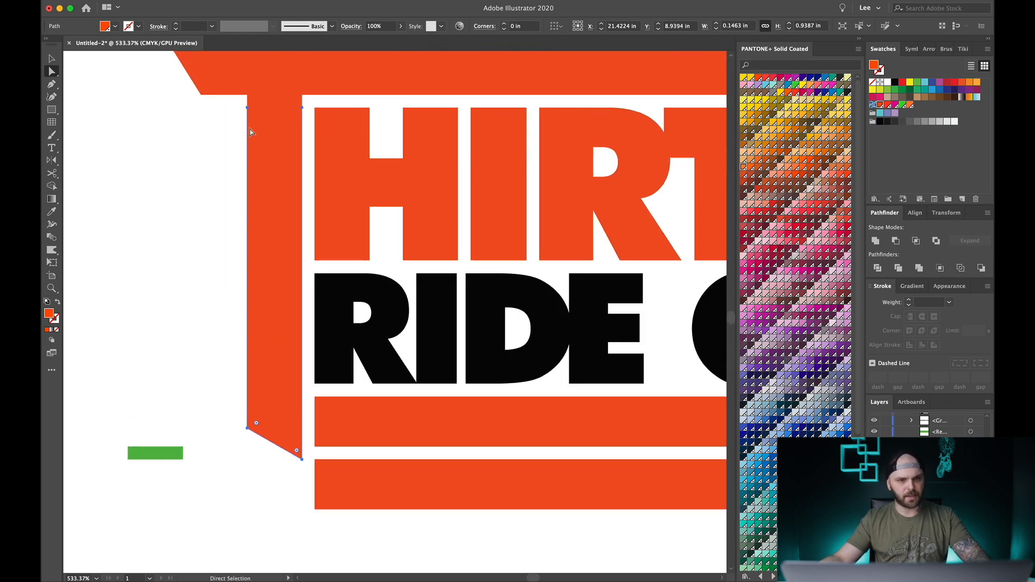
left_click(247, 109)
key("Delete")
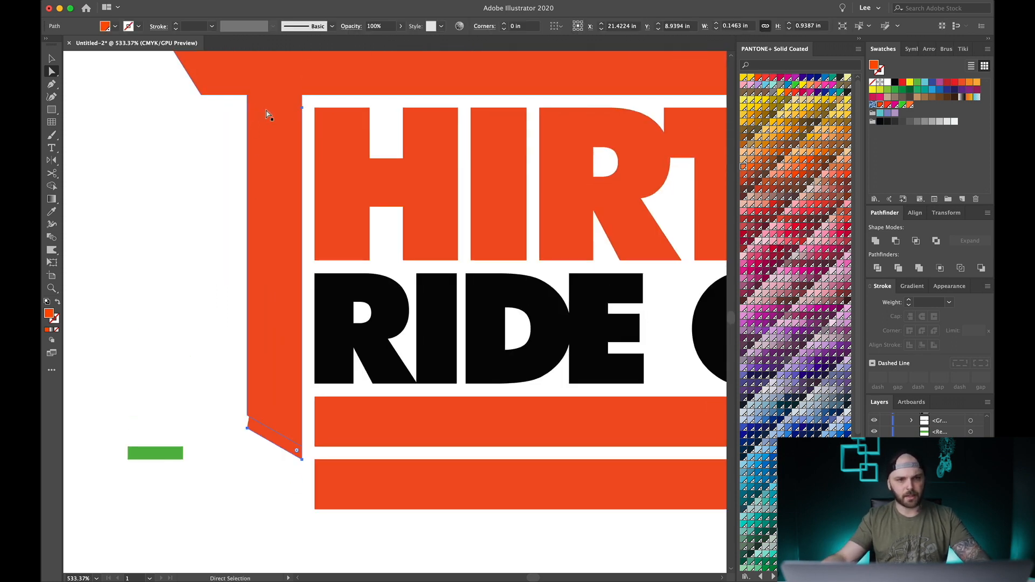
left_click(301, 108)
key("Delete")
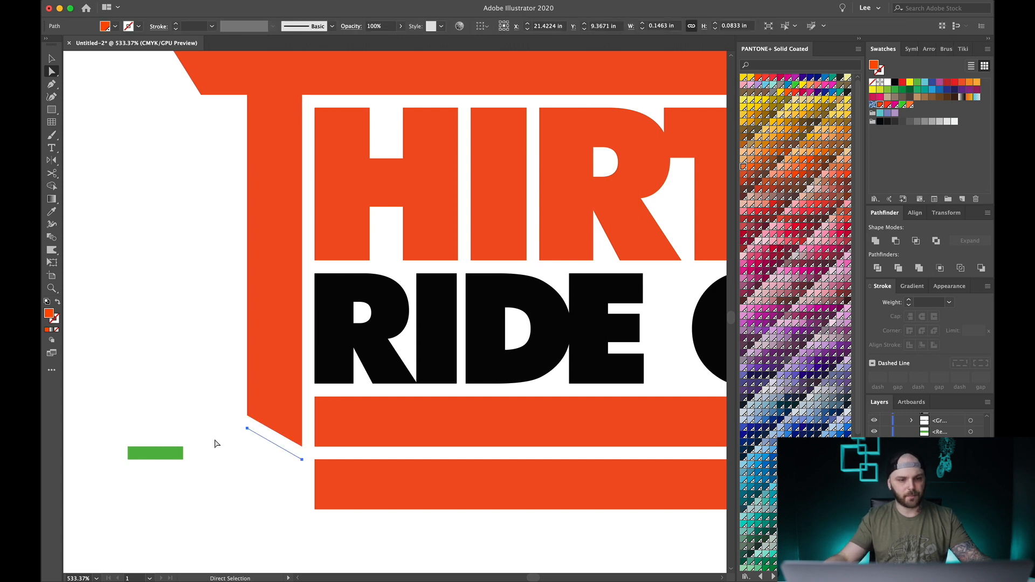
- Give the slanted line below the left T stem a 0.25 pt orange stroke
scroll(271, 477, "up", 5)
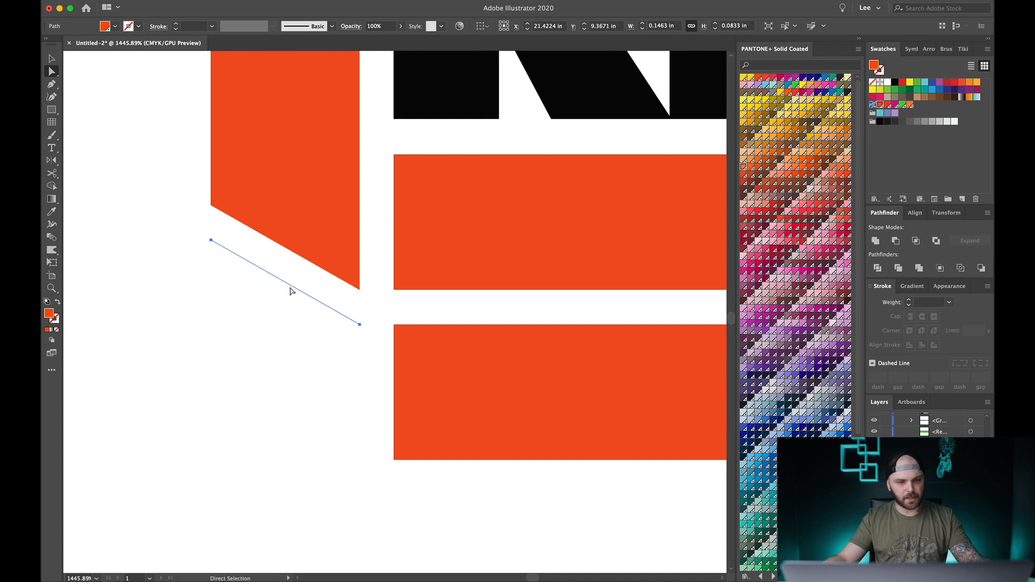
key("v")
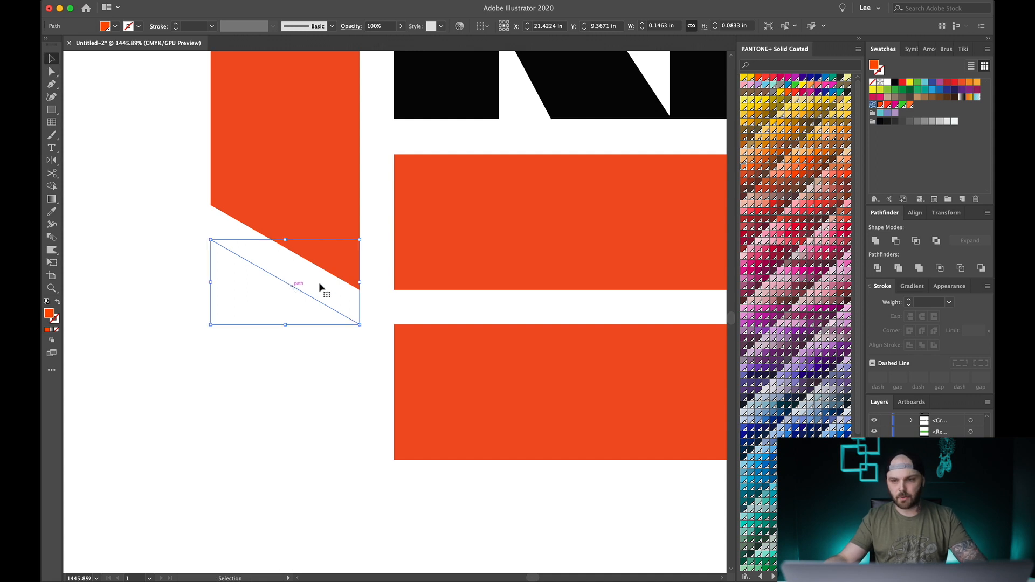
left_click(908, 303)
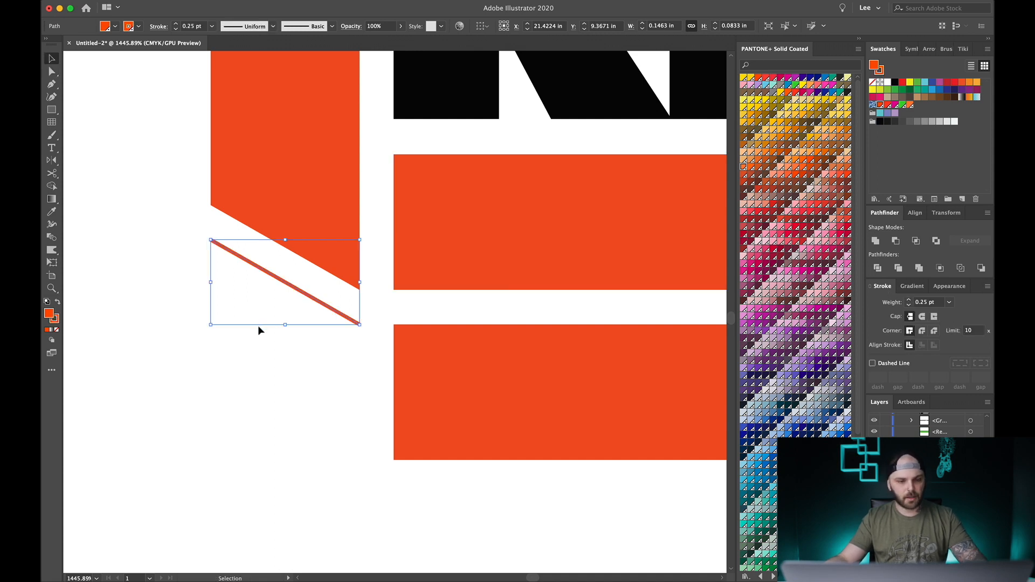
left_click(300, 337)
scroll(309, 301, "up", 1)
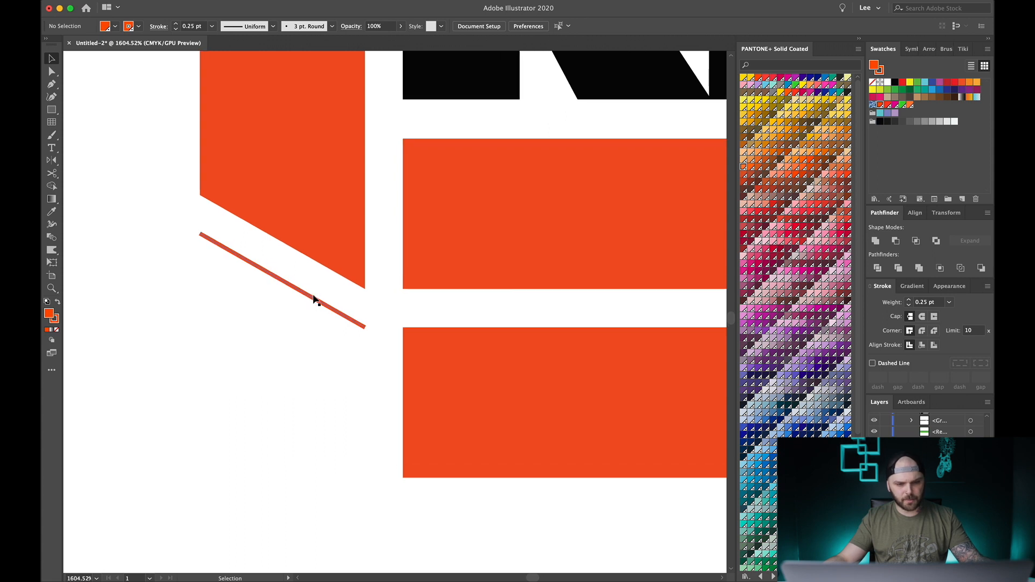
- Extend the lowest bar's left end to meet the slanted line and duplicate the line down to the bar's bottom-left corner
left_click(428, 381)
left_click_drag(401, 405, 364, 407)
left_click(317, 350)
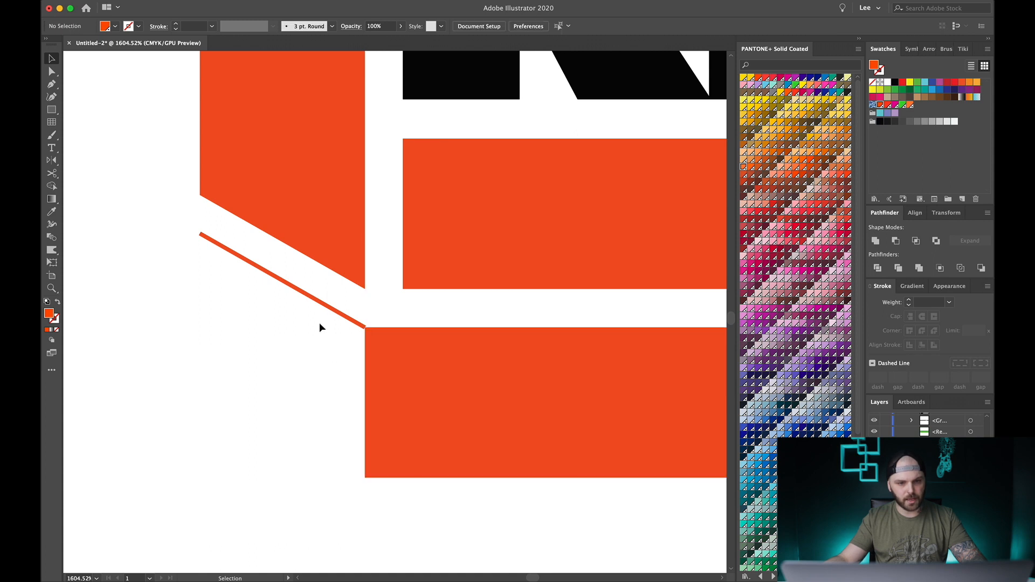
left_click(312, 300)
left_click_drag(312, 300, 302, 452)
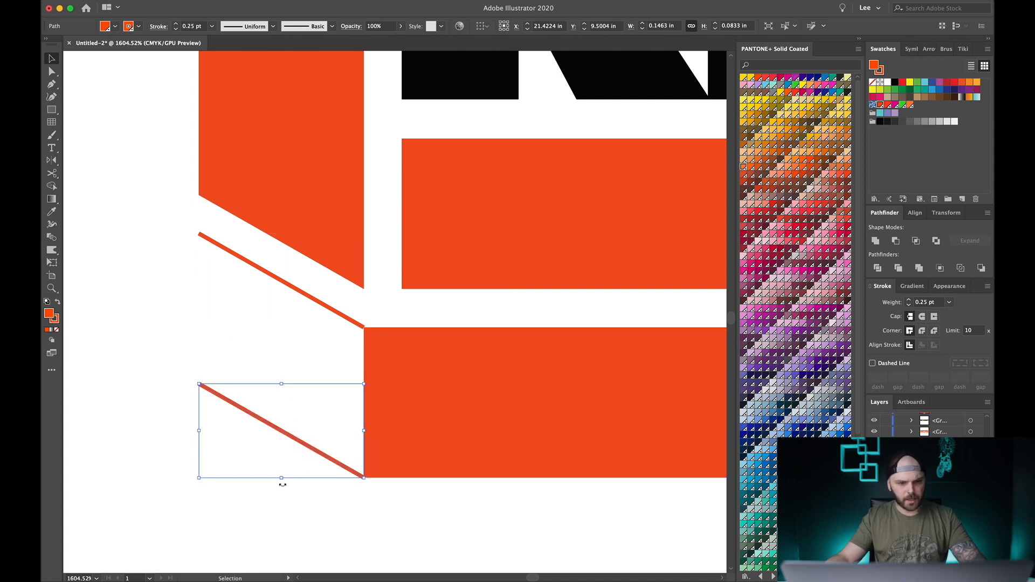
- Join the two slanted lines into a closed orange end piece at the lowest bar's left end and remove its stroke
left_click(318, 302, "shift")
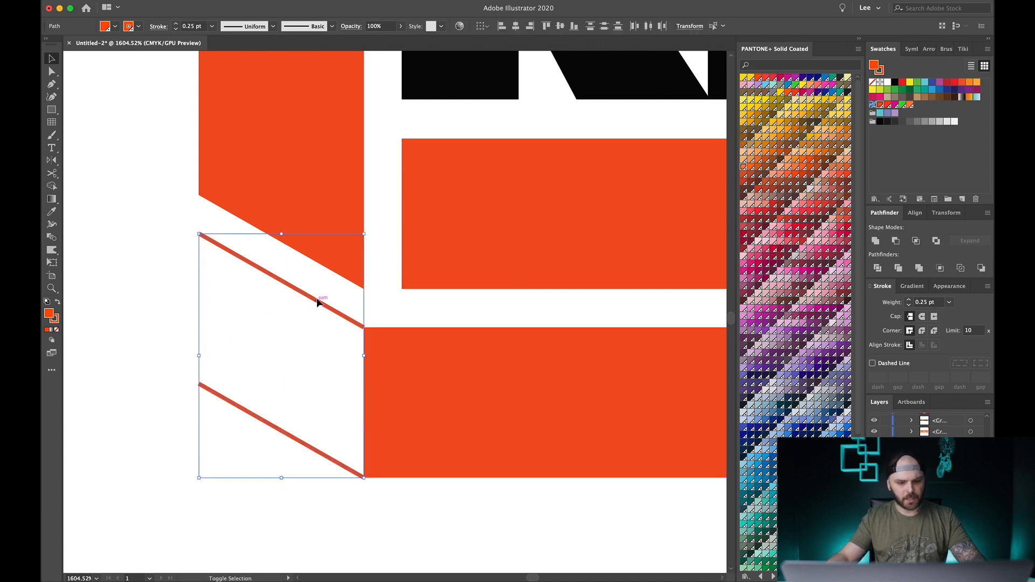
key("super+j")
key("super+j")
key("a")
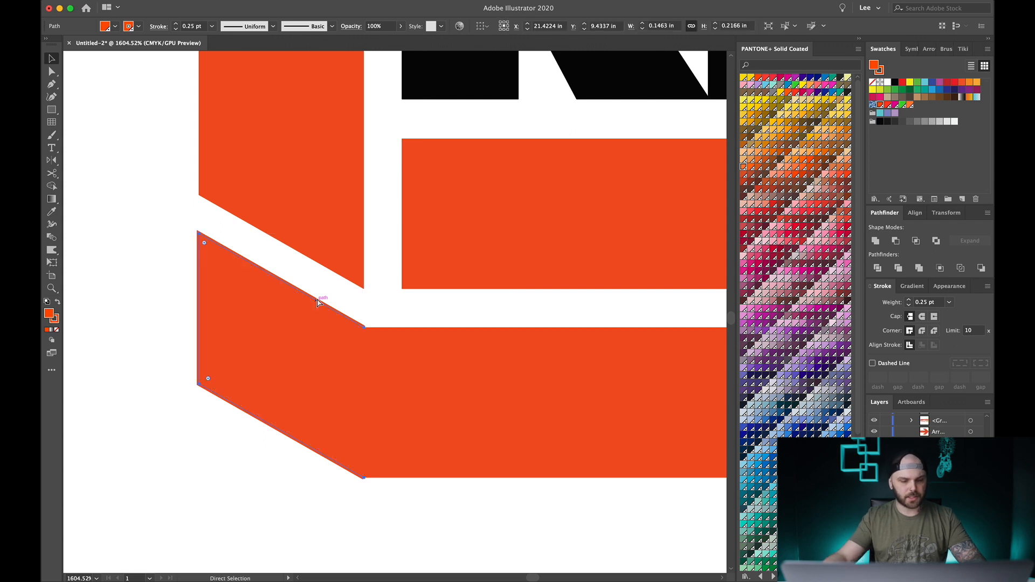
key("v")
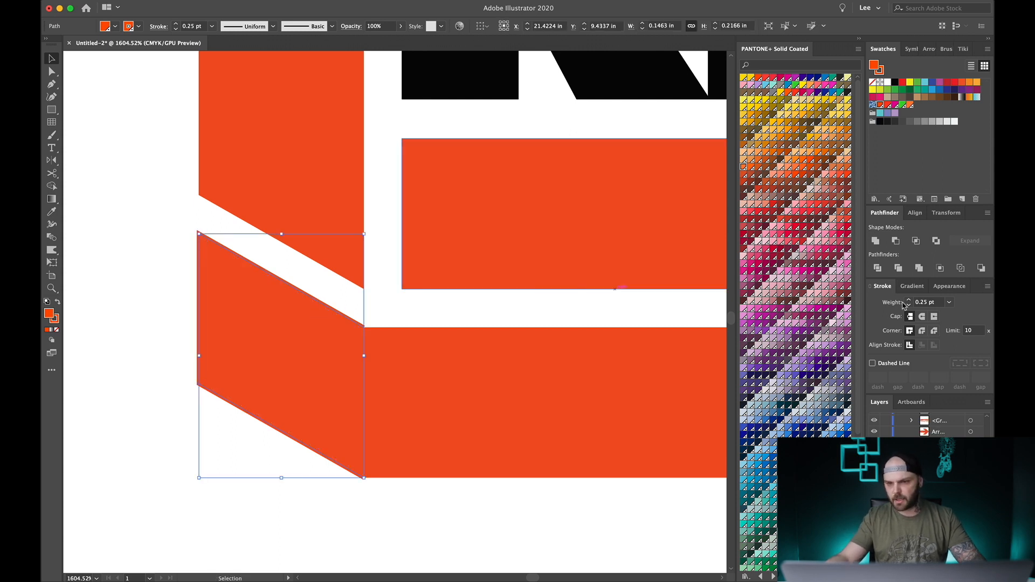
left_click(418, 506)
scroll(258, 487, "down", 5)
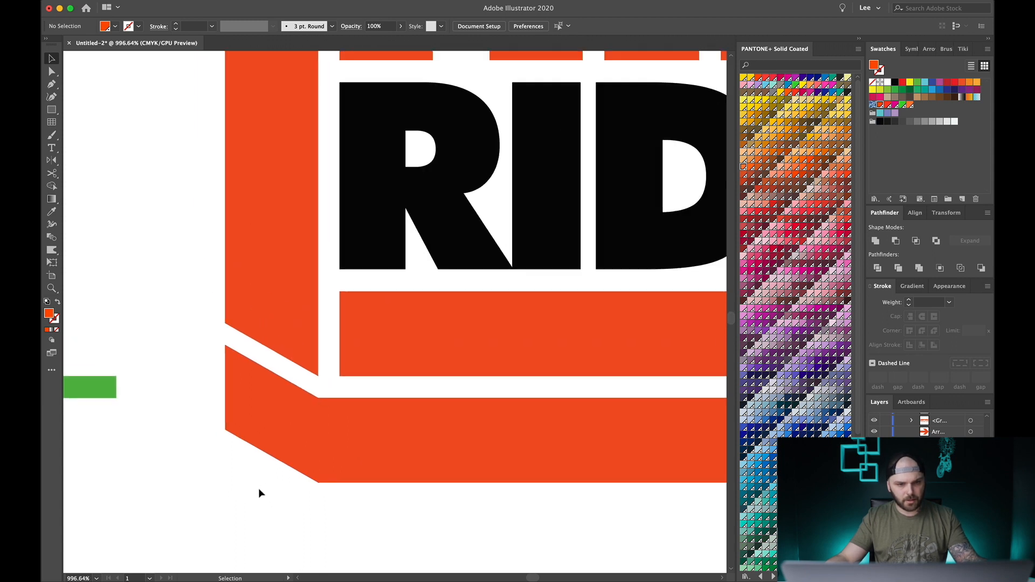
scroll(281, 451, "up", 4)
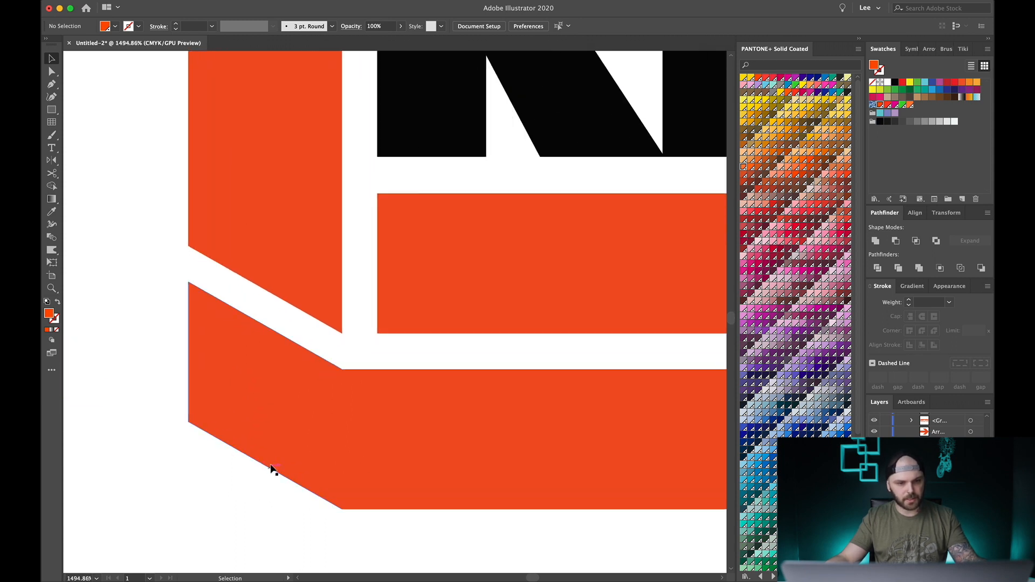
scroll(266, 431, "down", 2)
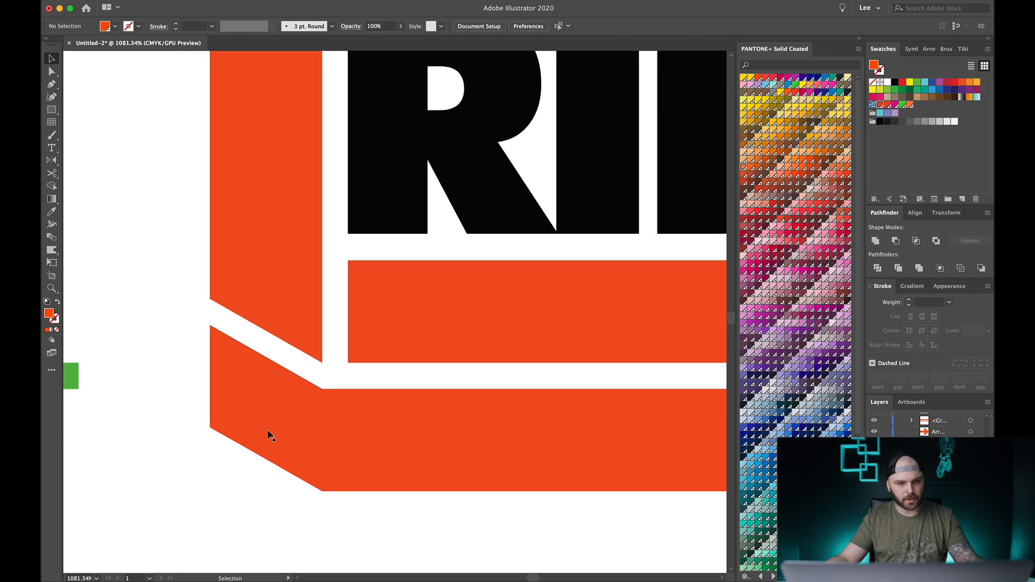
- Create a reflected copy of the slanted left end piece across the vertical axis
left_click(269, 416)
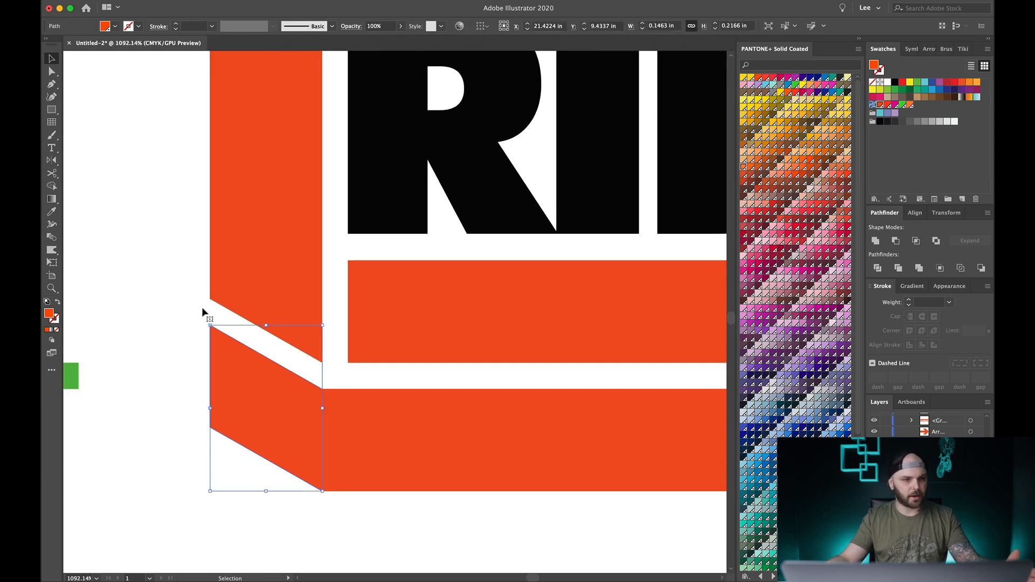
double_click(51, 161)
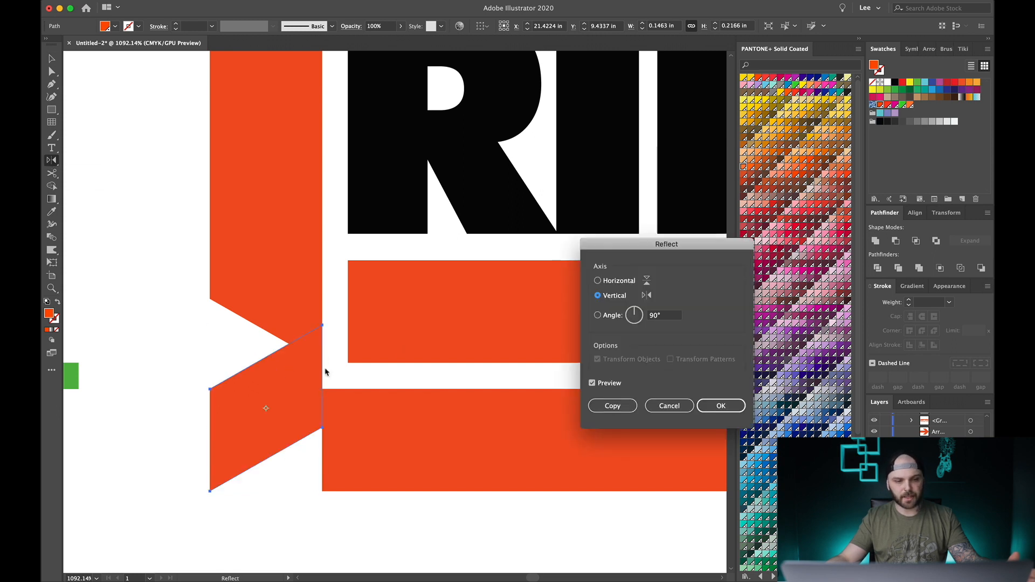
left_click(613, 406)
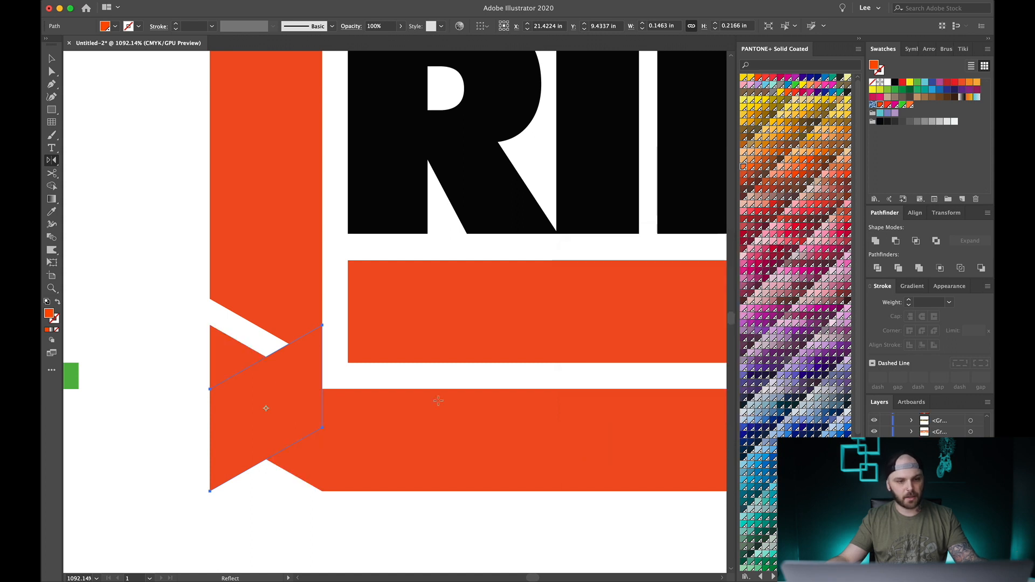
scroll(277, 381, "down", 5)
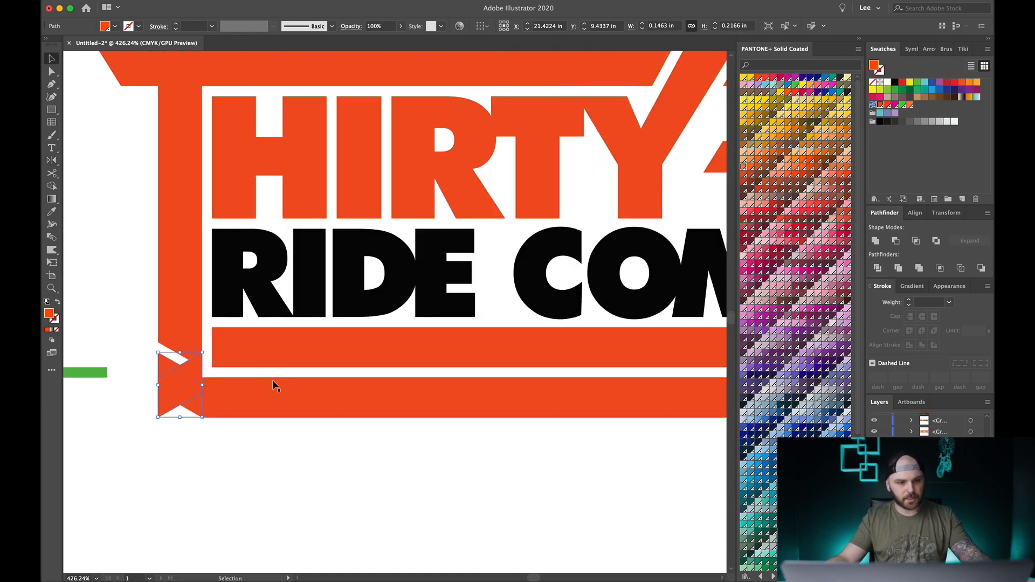
scroll(273, 379, "down", 5)
key("v")
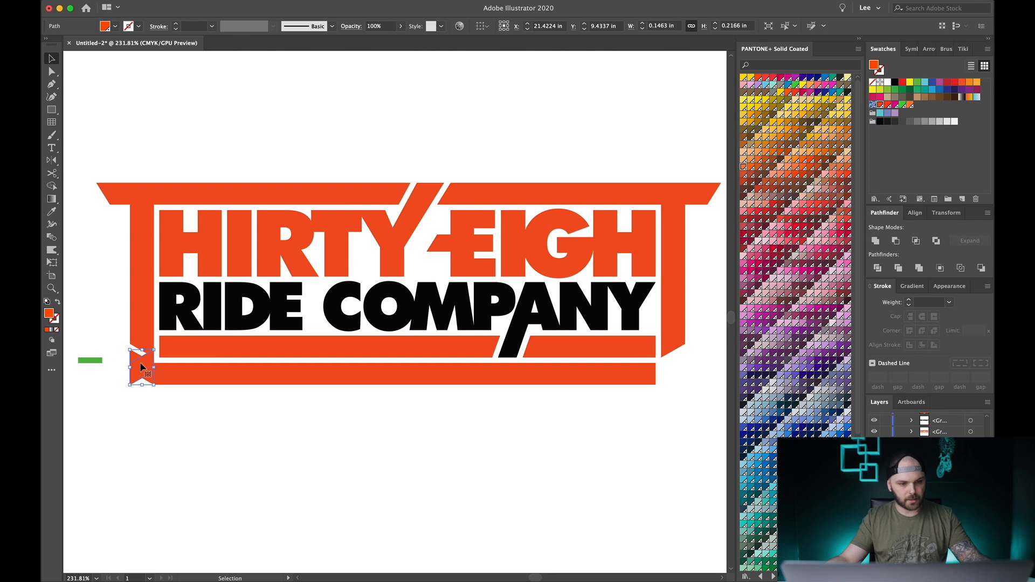
- Move the mirrored end piece beneath the right T stem and extend the lowest bar's right end to meet it
left_click_drag(143, 363, 672, 415)
scroll(683, 368, "up", 10)
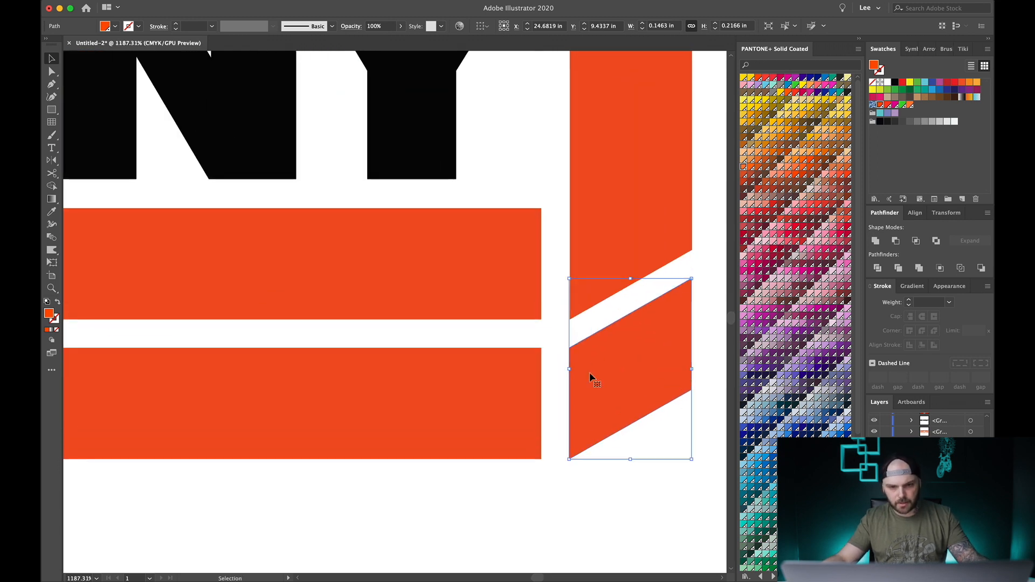
left_click_drag(538, 401, 574, 407)
left_click(629, 463)
scroll(629, 463, "down", 8)
scroll(629, 462, "down", 6)
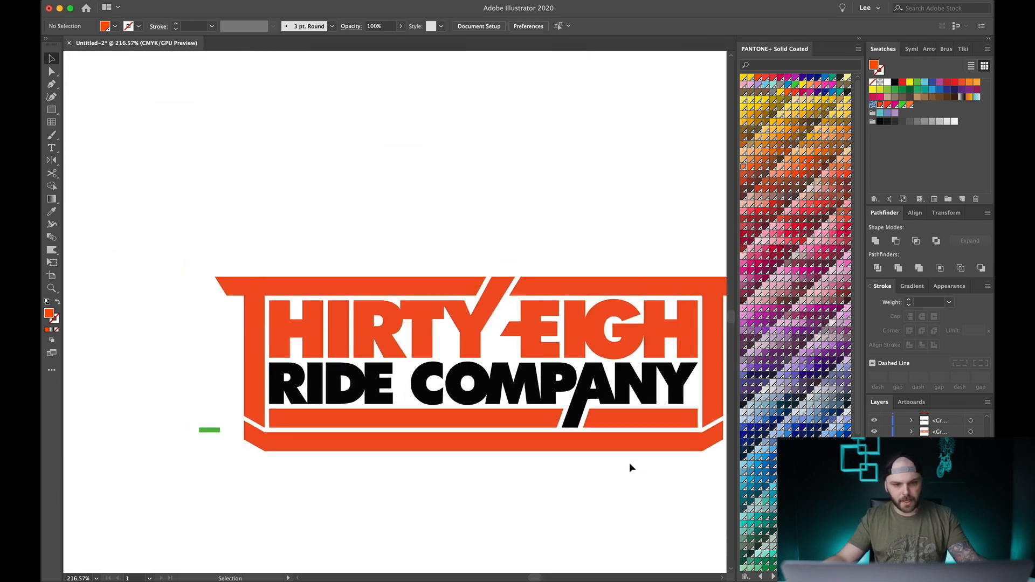
scroll(629, 462, "up", 2)
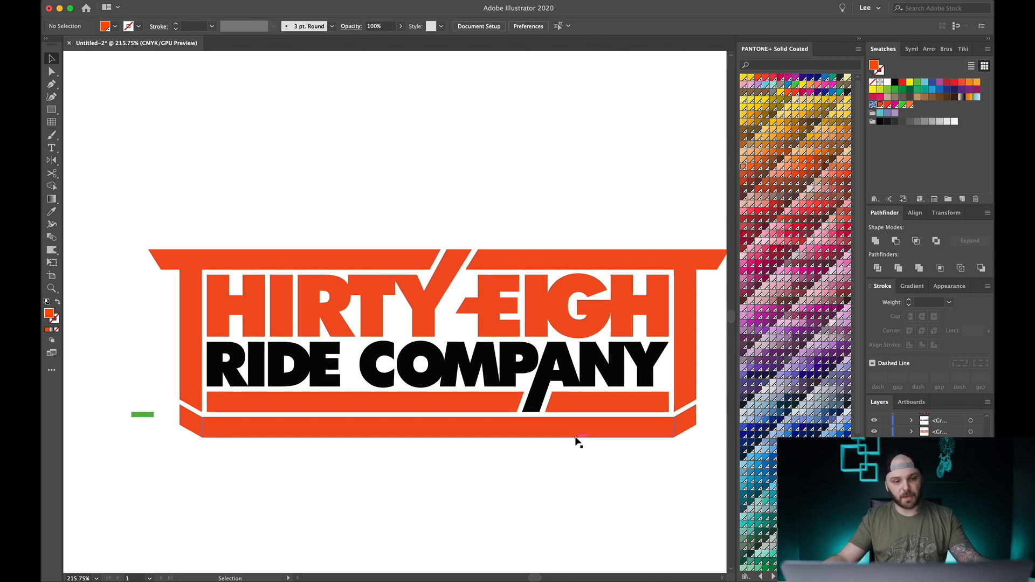
- Duplicate the lowest bar with its slanted end pieces directly below the original
scroll(577, 441, "right", 3)
scroll(577, 441, "down", 1)
scroll(655, 416, "up", 2)
left_click(681, 419)
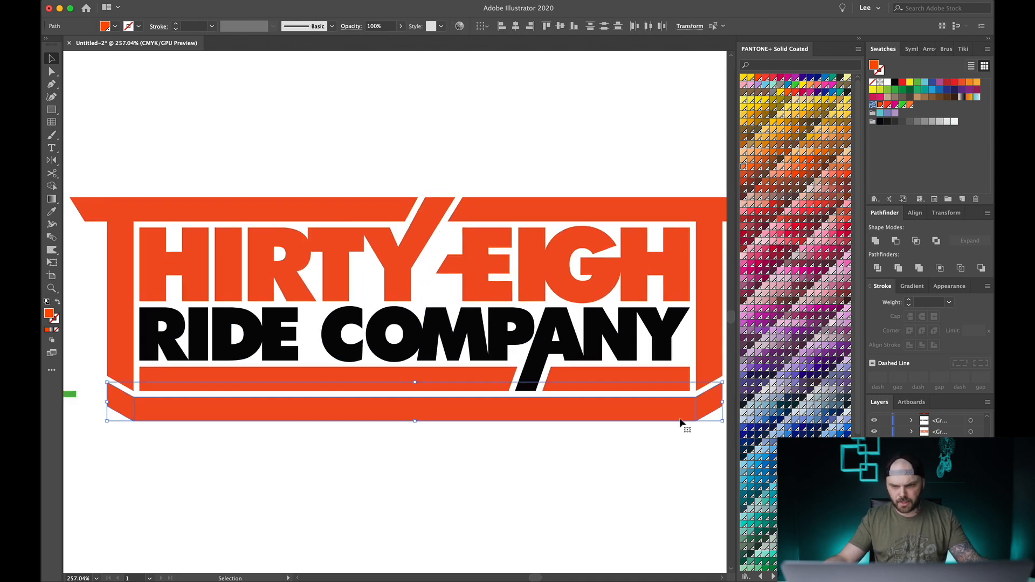
left_click(445, 460)
scroll(445, 460, "right", 3)
scroll(445, 461, "up", 3)
scroll(445, 460, "down", 3)
scroll(445, 460, "up", 2)
left_click_drag(353, 356, 354, 400)
scroll(178, 402, "up", 3)
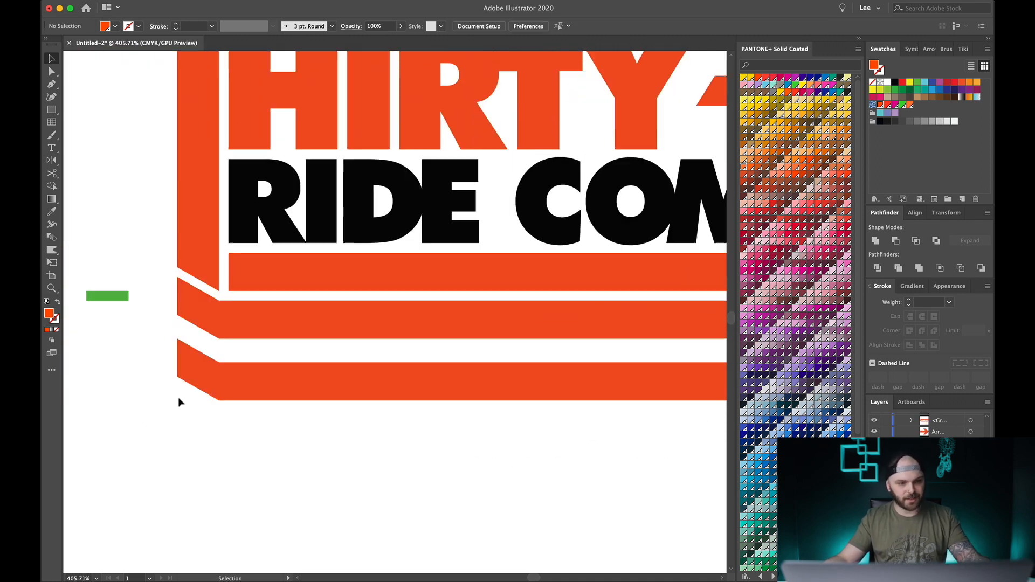
- Set the gap between the angled bars with the green spacer and add a third angled bar at the same spacing
left_click_drag(88, 292, 240, 341)
scroll(240, 340, "up", 5)
left_click_drag(340, 418, 330, 487)
scroll(340, 380, "down", 3)
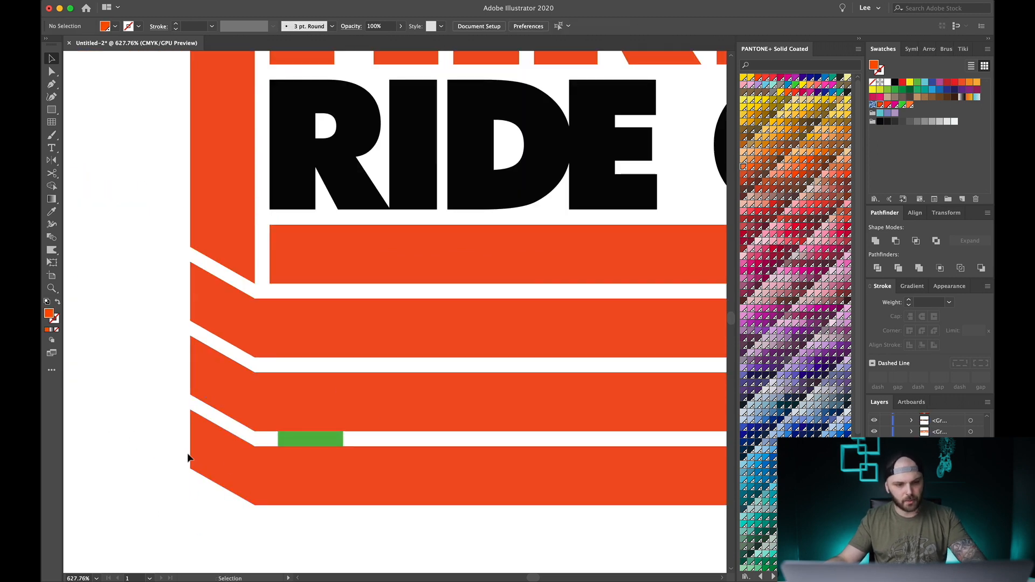
- Repeat the duplication to add a fourth angled bar and delete the green spacer
key("super+d")
left_click(334, 440)
key("Delete")
scroll(334, 439, "down", 6)
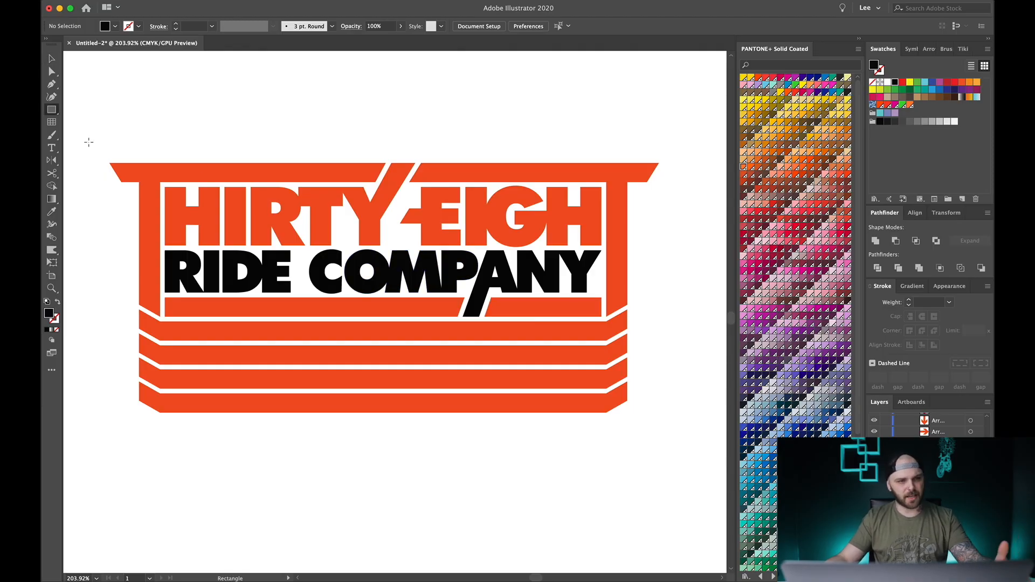
- Draw a black rectangle about 4.17 × 2.13 in around the whole logo and send it to the back
left_click_drag(91, 137, 689, 443)
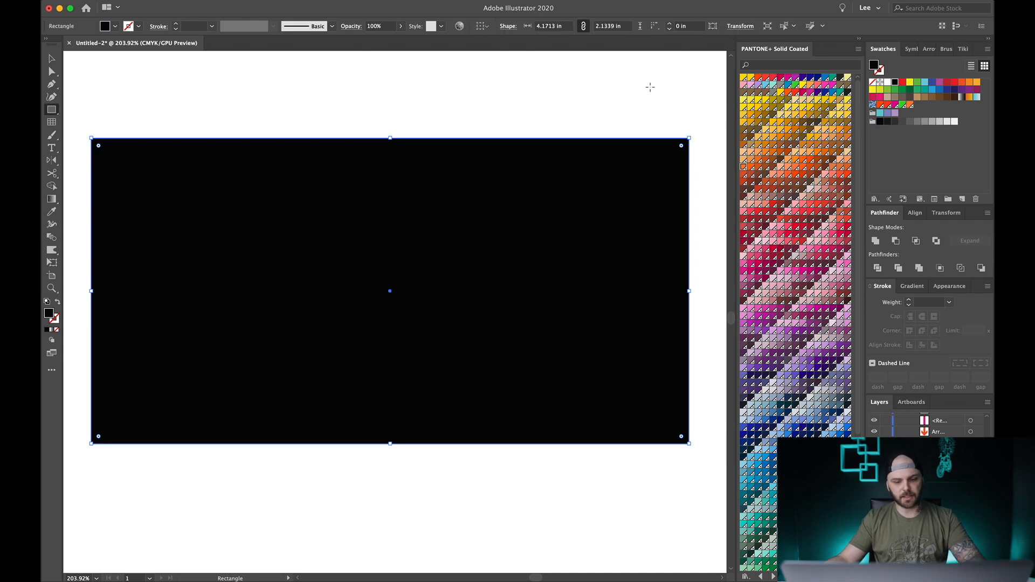
key("v")
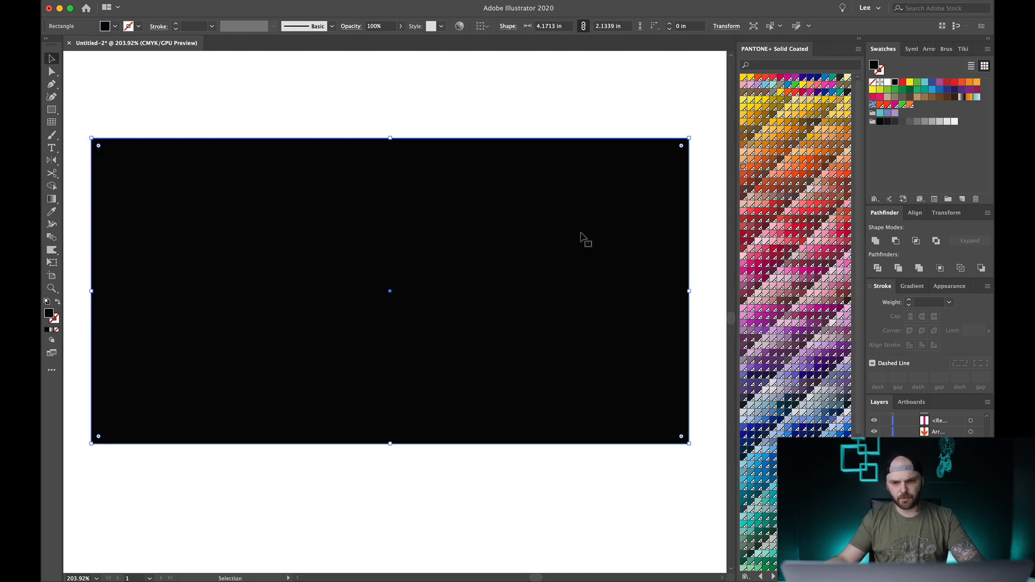
right_click(593, 284)
mouse_move(658, 461)
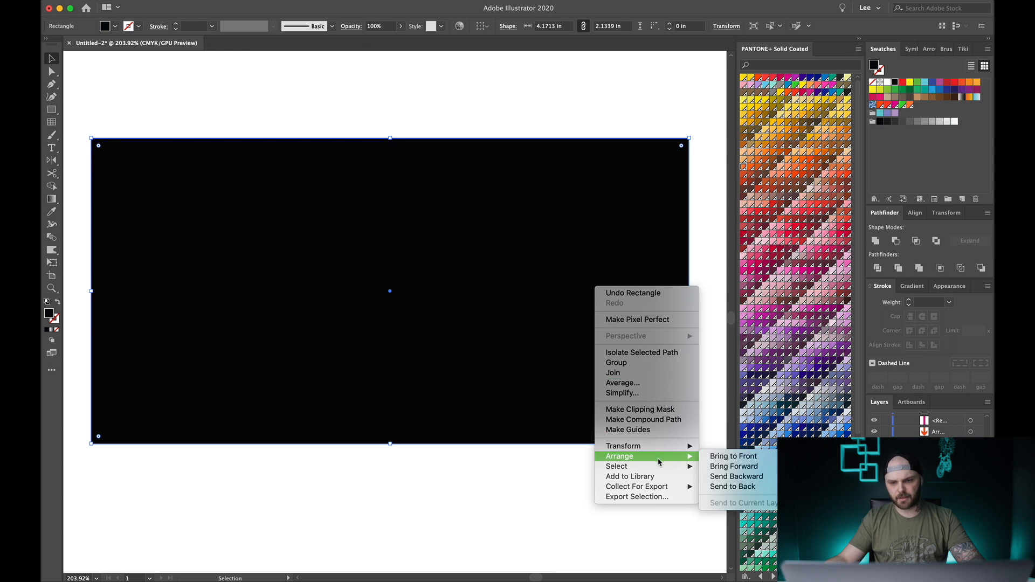
left_click(728, 486)
left_click(474, 467)
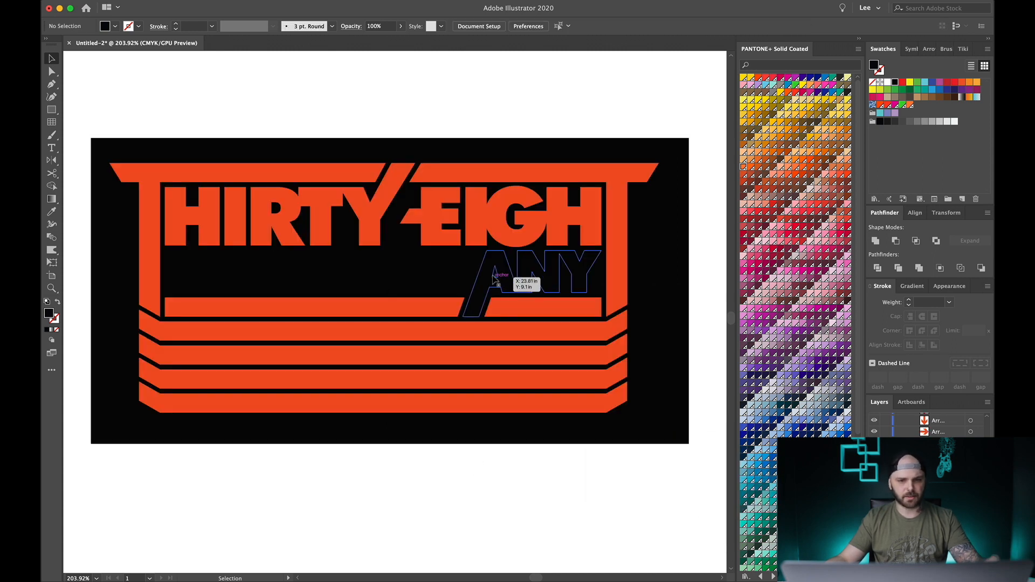
- Recolour the RIDE COMPANY lettering white
left_click(507, 272)
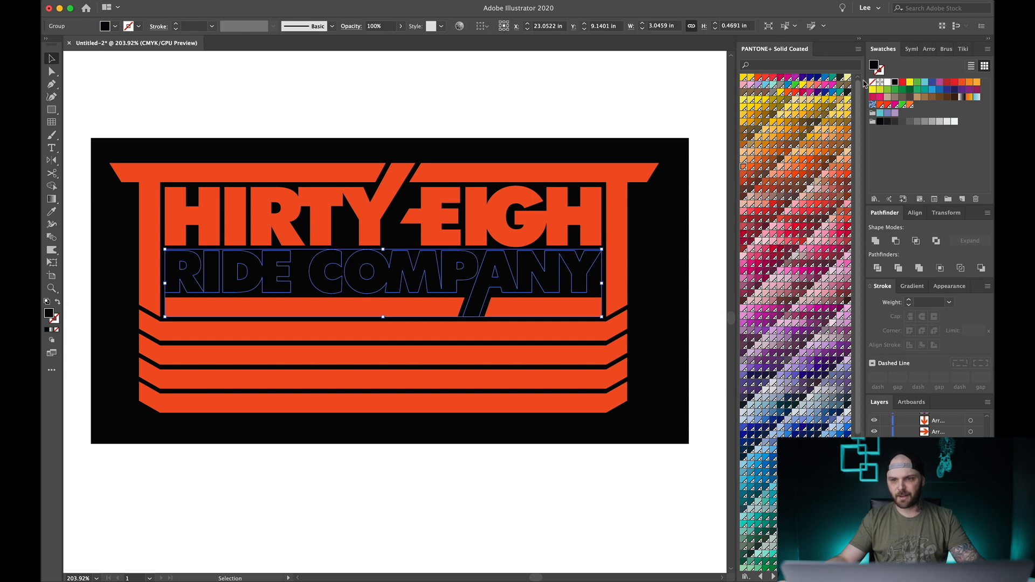
left_click(888, 82)
left_click(583, 76)
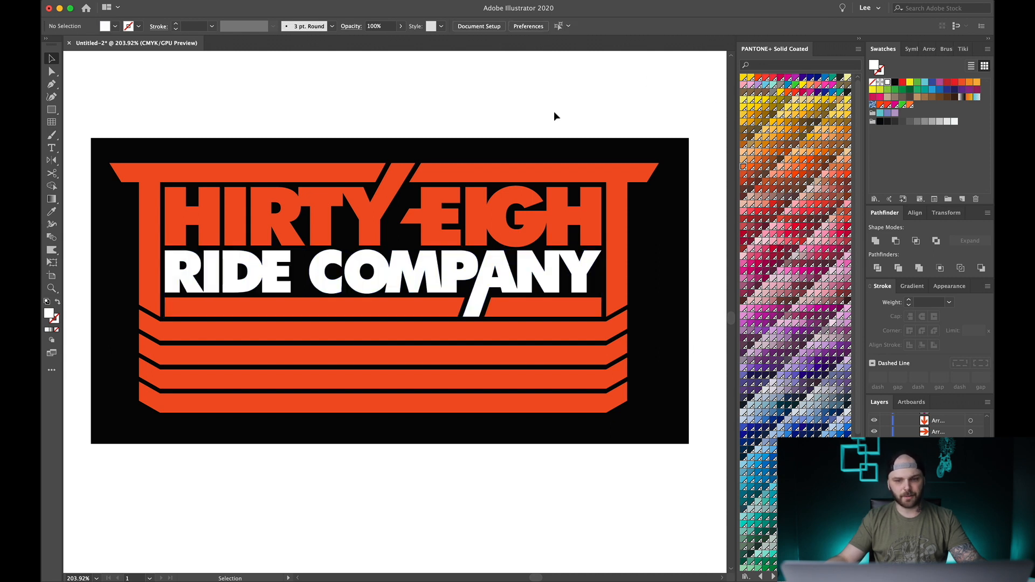
- Resize the black background rectangle to about 4.06 × 2.16 in around the logo
left_click(518, 143)
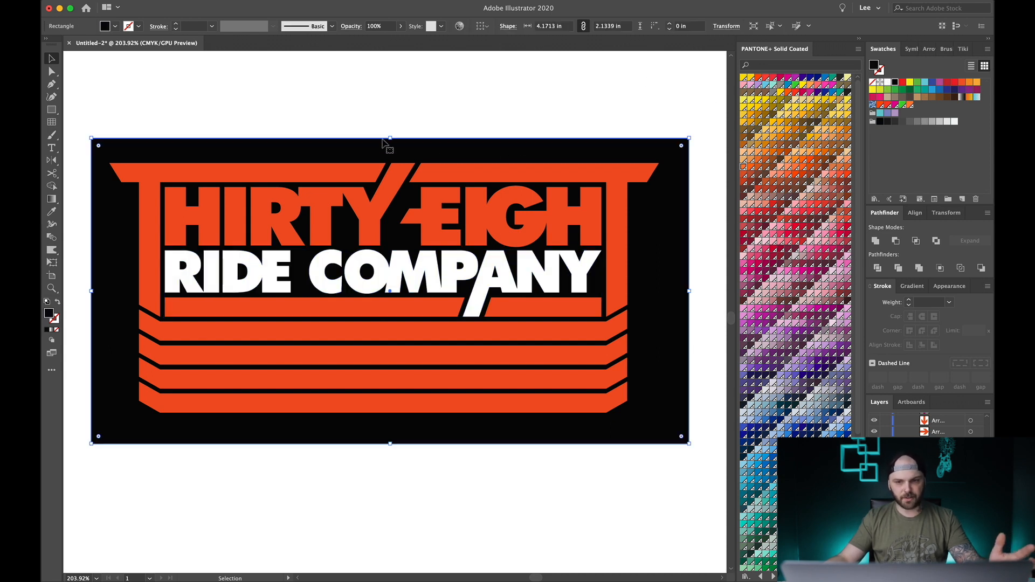
left_click_drag(690, 290, 676, 290)
left_click_drag(91, 291, 94, 290)
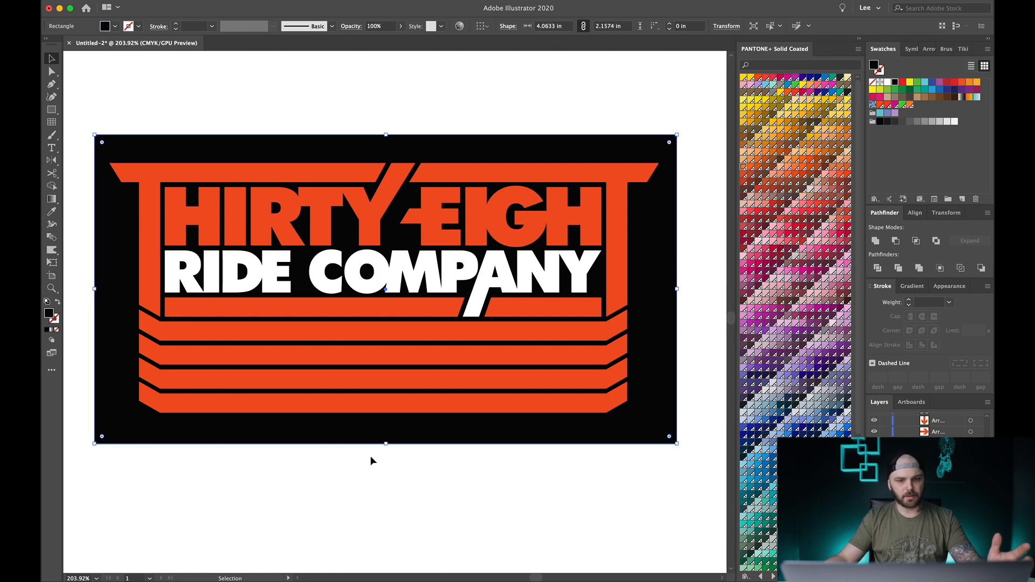
- Centre the logo and the black background rectangle on each other horizontally and vertically
left_click(331, 265)
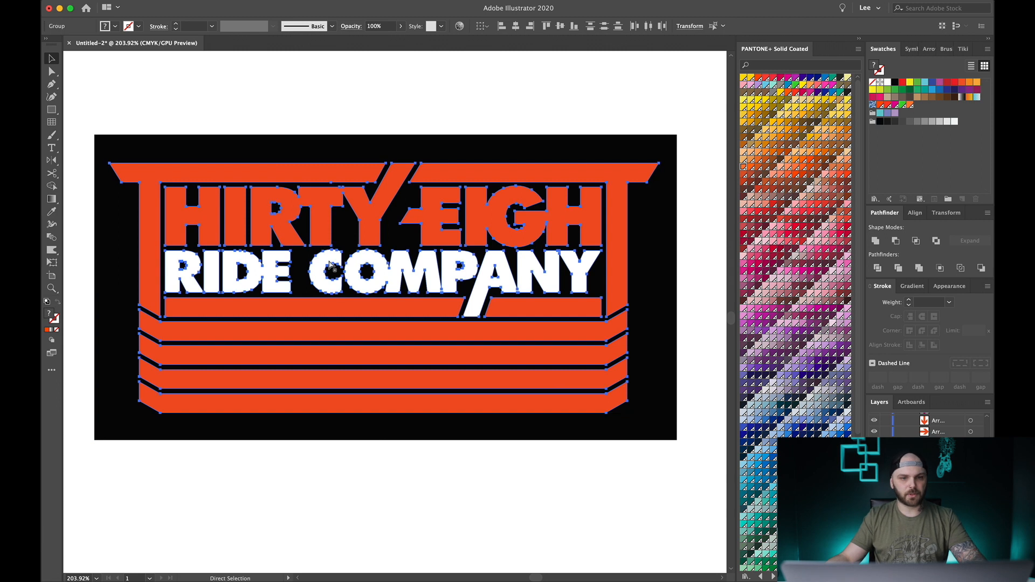
left_click(359, 143, "shift")
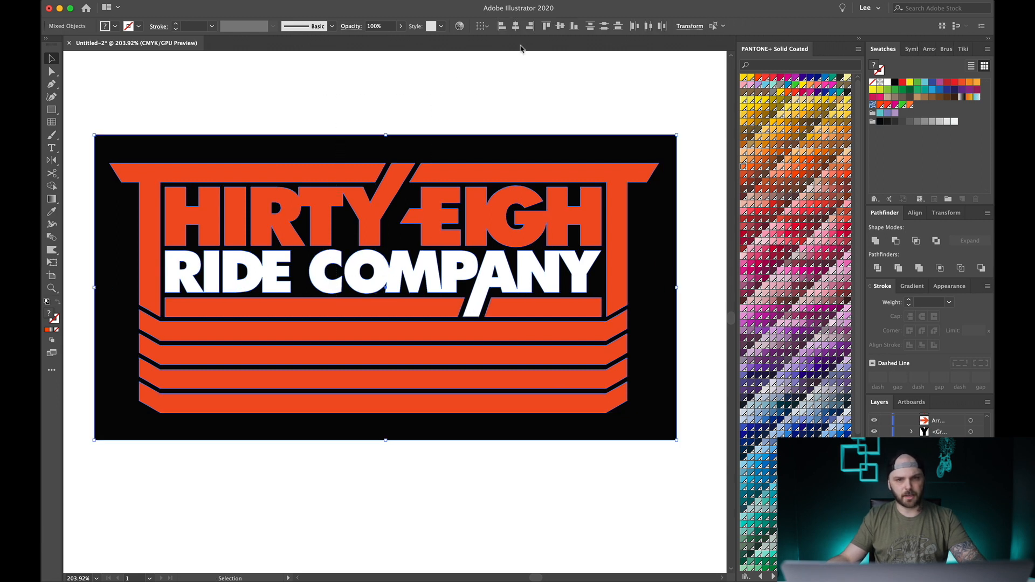
left_click(516, 27)
left_click(559, 27)
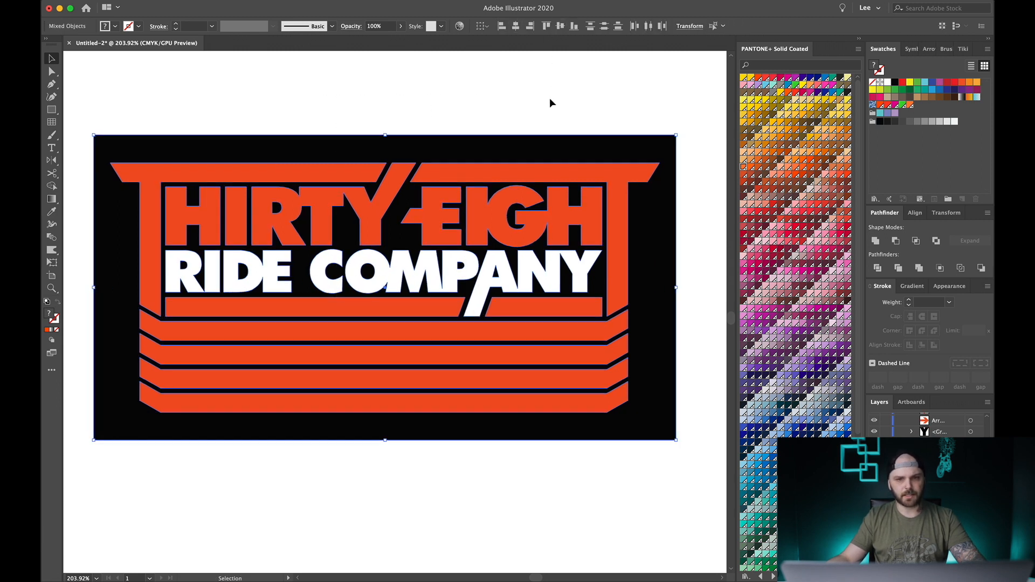
left_click(525, 106)
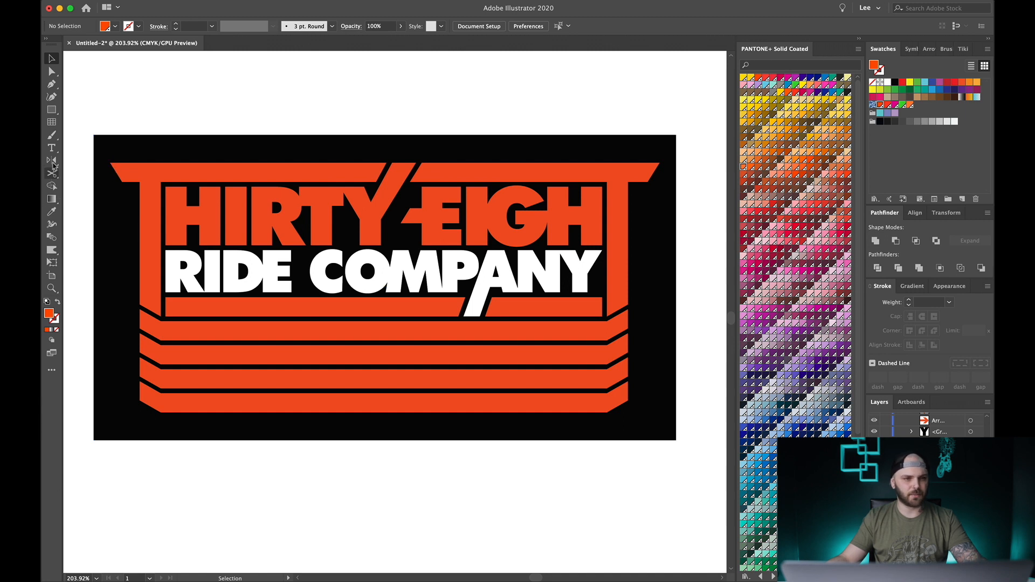
- Draw a dark orange spacer rectangle about 0.32 × 0.44 in for measuring the background margin and rotate it to 315°
scroll(127, 210, "up", 5)
left_click_drag(102, 210, 178, 316)
left_click_drag(359, 163, 419, 240)
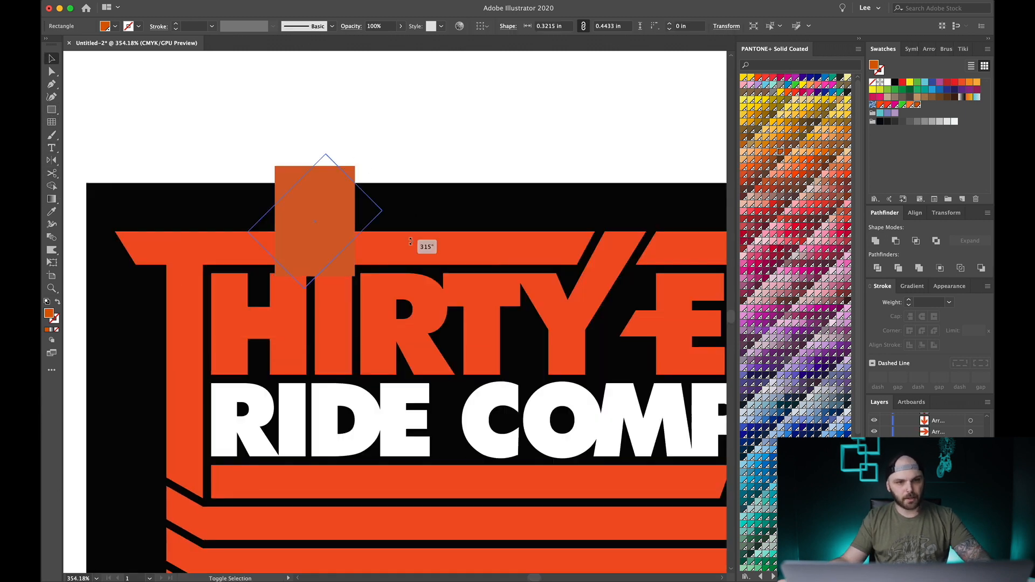
- Even out the margins around the logo with the spacer, resizing the black background rectangle to about 4.05 × 2.38 in
left_click(459, 428)
left_click_drag(460, 431, 460, 456)
left_click(607, 270)
left_click_drag(605, 265, 590, 265)
scroll(589, 265, "up", 5)
left_click(682, 426)
left_click_drag(687, 373, 679, 373)
scroll(513, 270, "down", 5)
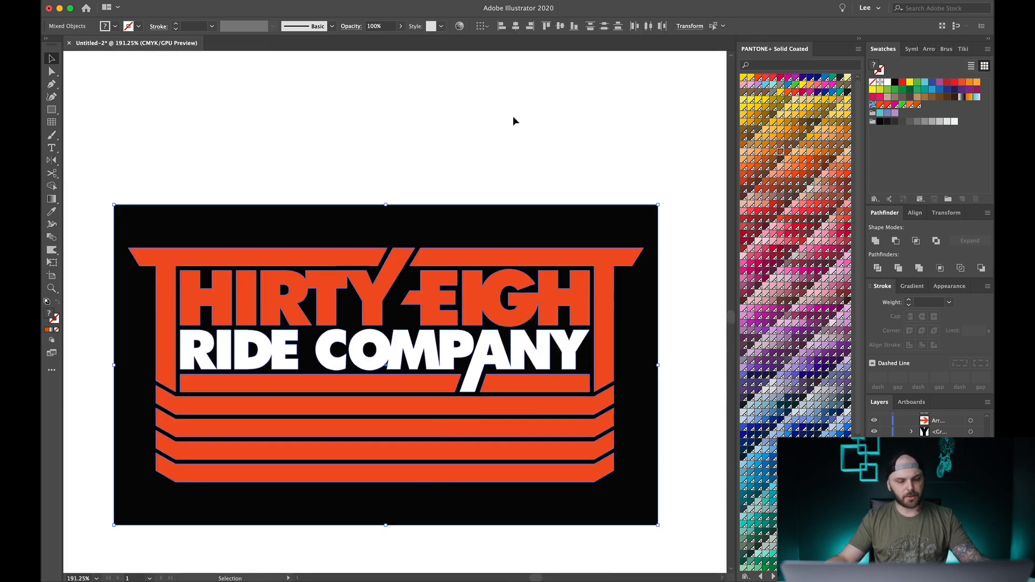
left_click(513, 115)
scroll(513, 116, "down", 1)
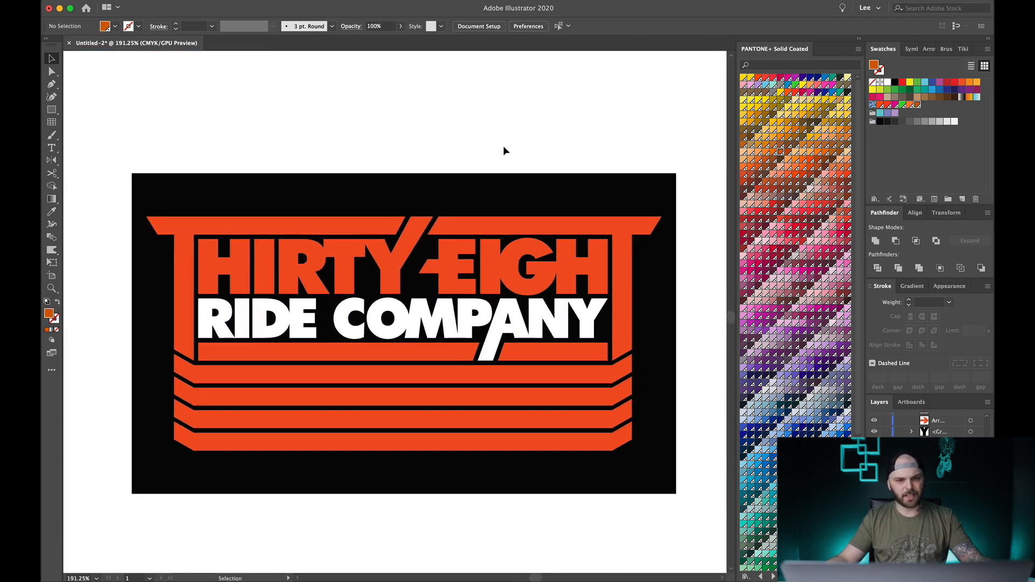
scroll(503, 146, "down", 3)
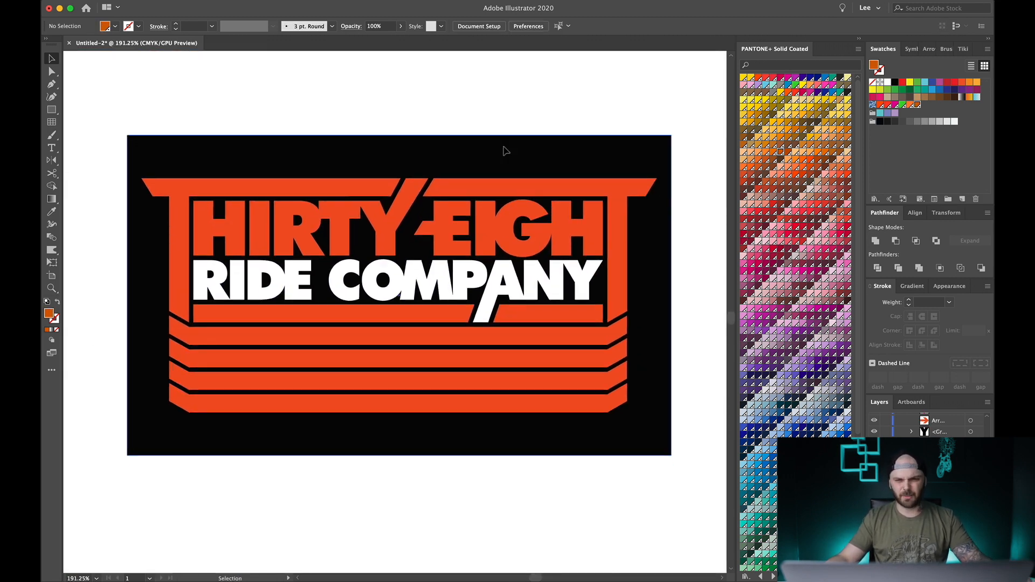
left_click(513, 162)
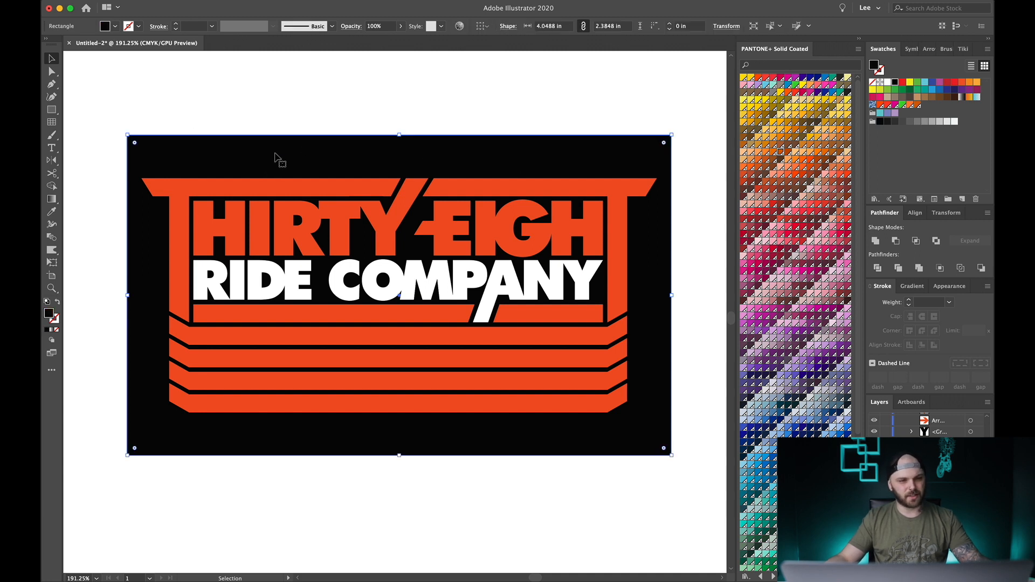
- Round the corners of the black background rectangle to a radius of about 0.287 in
scroll(131, 135, "up", 5)
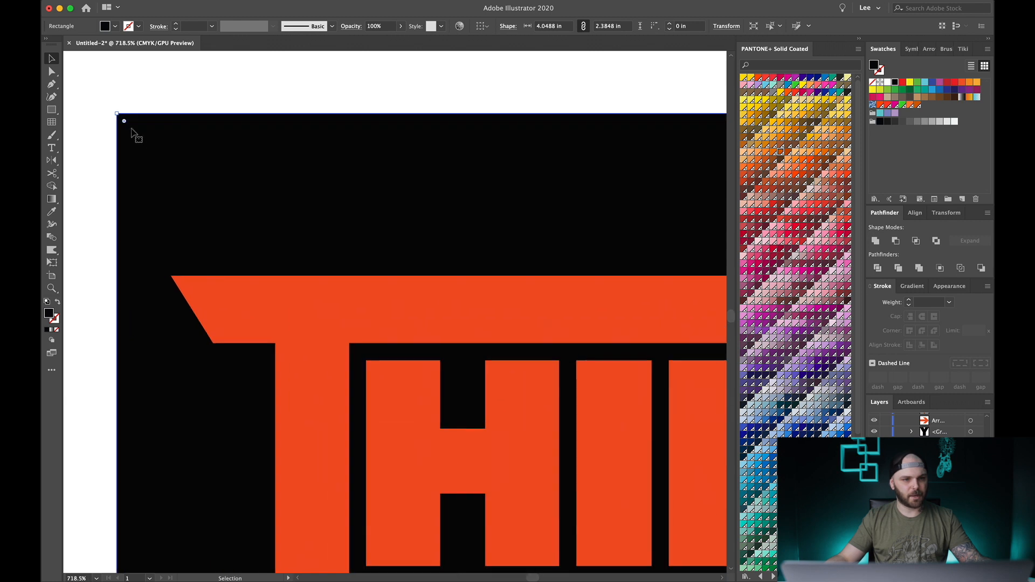
scroll(132, 128, "down", 4)
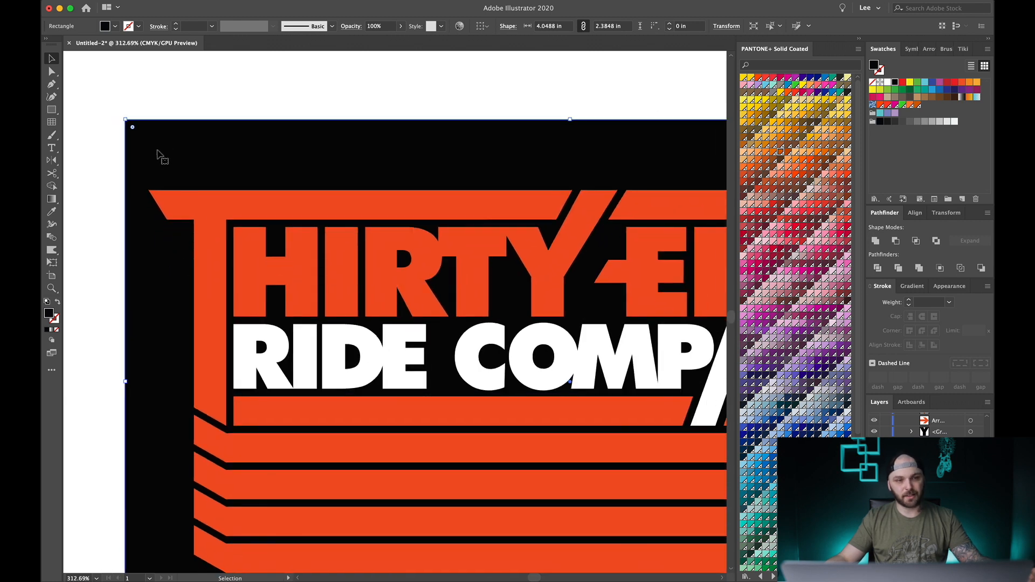
scroll(148, 134, "down", 1)
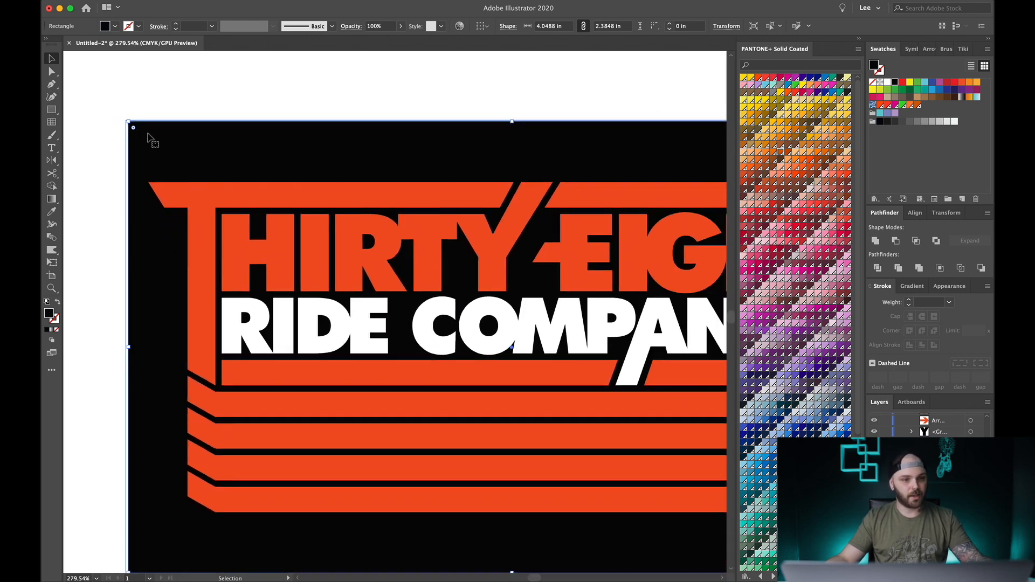
left_click_drag(135, 129, 187, 171)
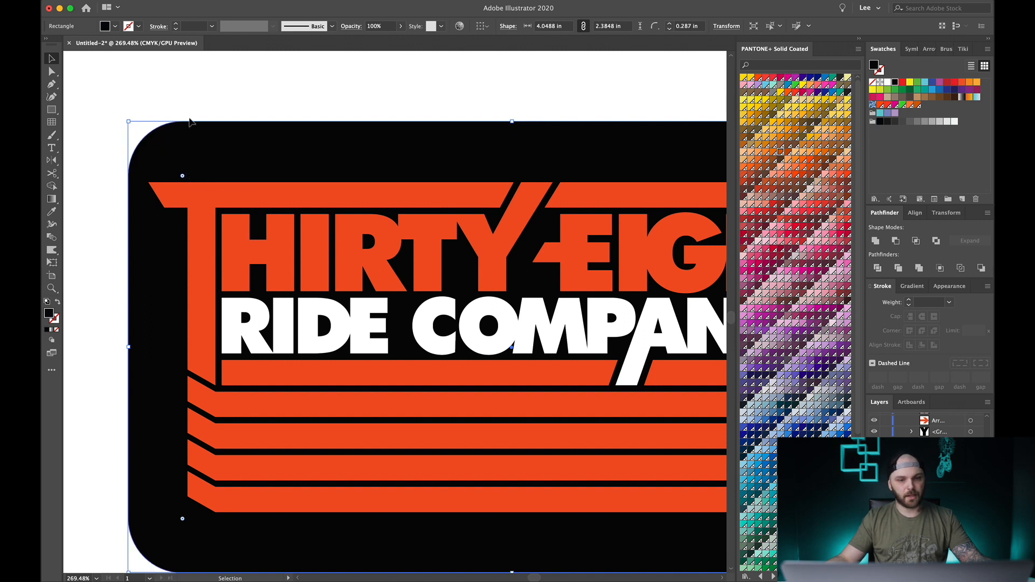
scroll(217, 68, "right", 3)
scroll(218, 69, "down", 1)
scroll(218, 69, "left", 1)
scroll(217, 69, "left", 2)
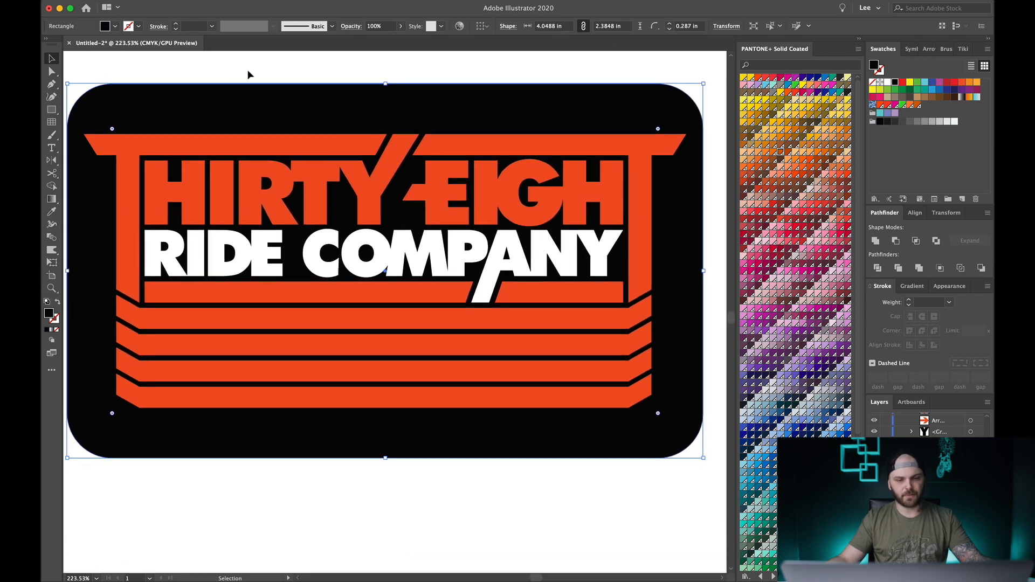
left_click(311, 63)
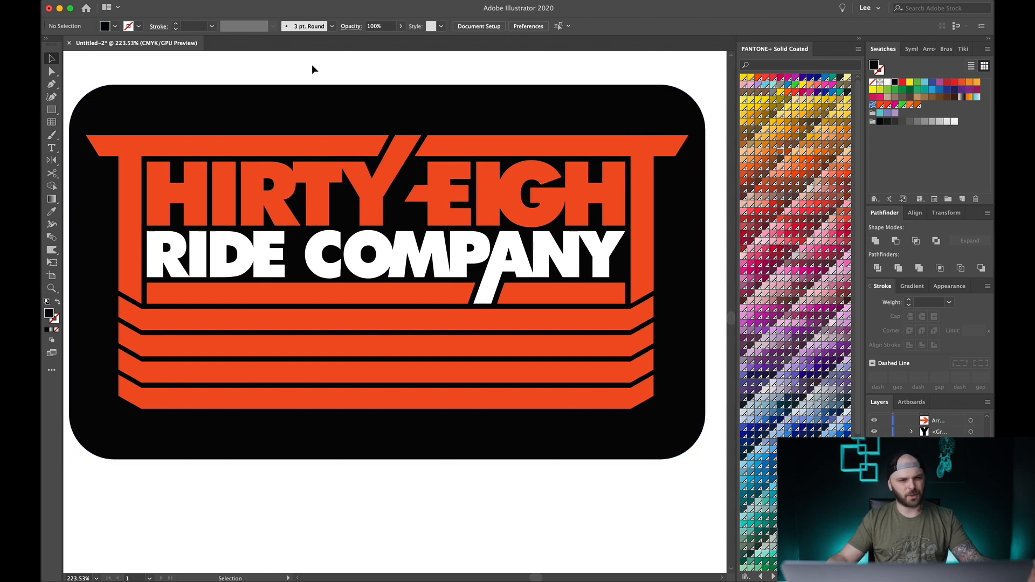
scroll(312, 64, "down", 1)
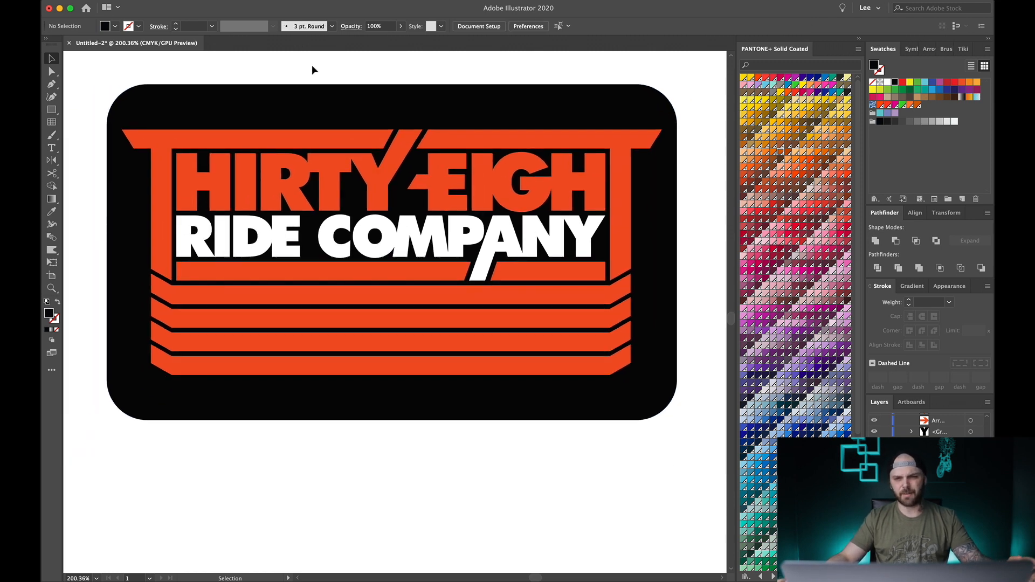
scroll(324, 70, "up", 1)
- Add an orange outline to the rounded black background and build its stroke weight up to 4 pt
left_click(460, 153)
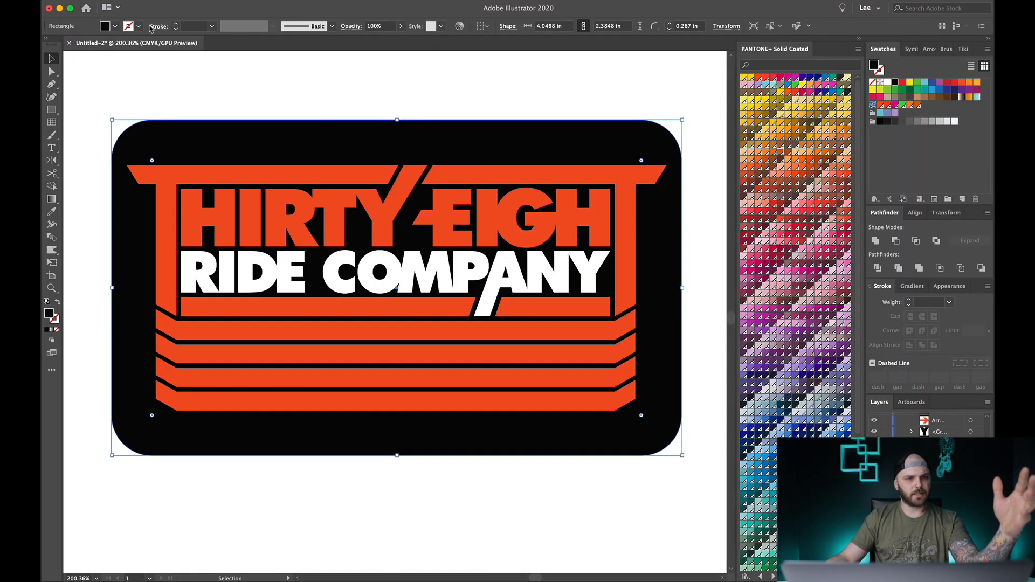
left_click(175, 24)
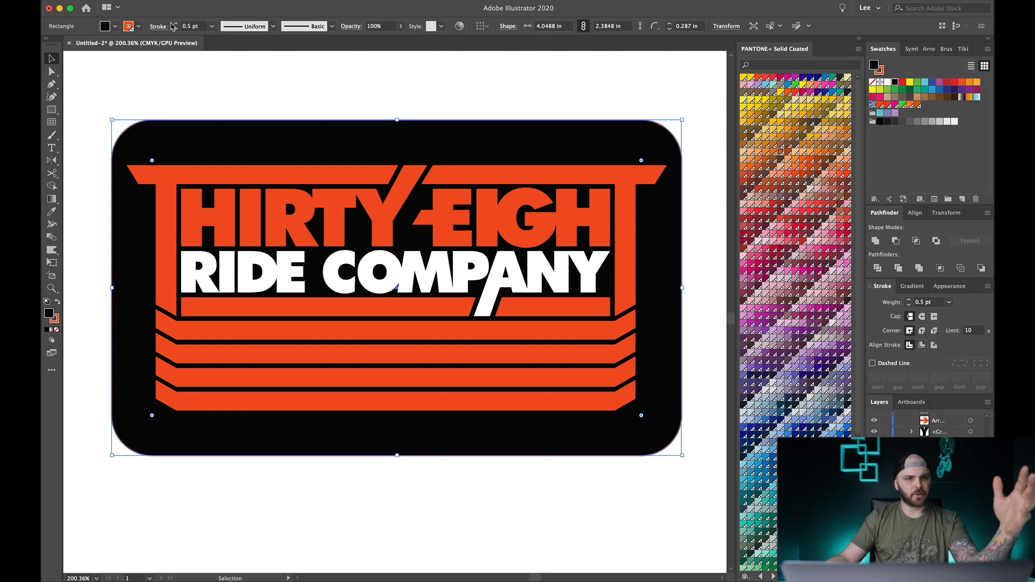
left_click(175, 24)
left_click(175, 24)
left_click(175, 24)
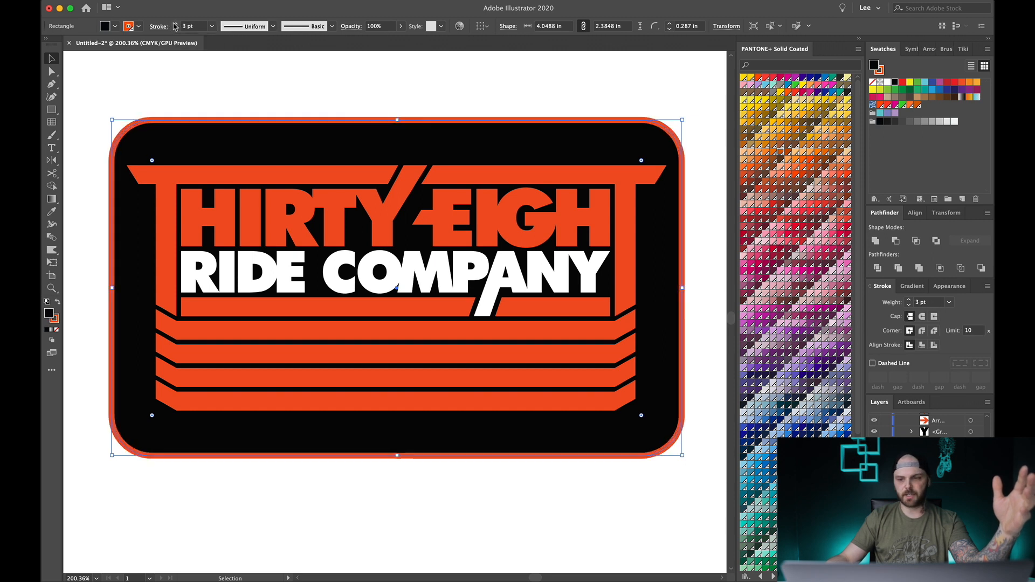
left_click(175, 24)
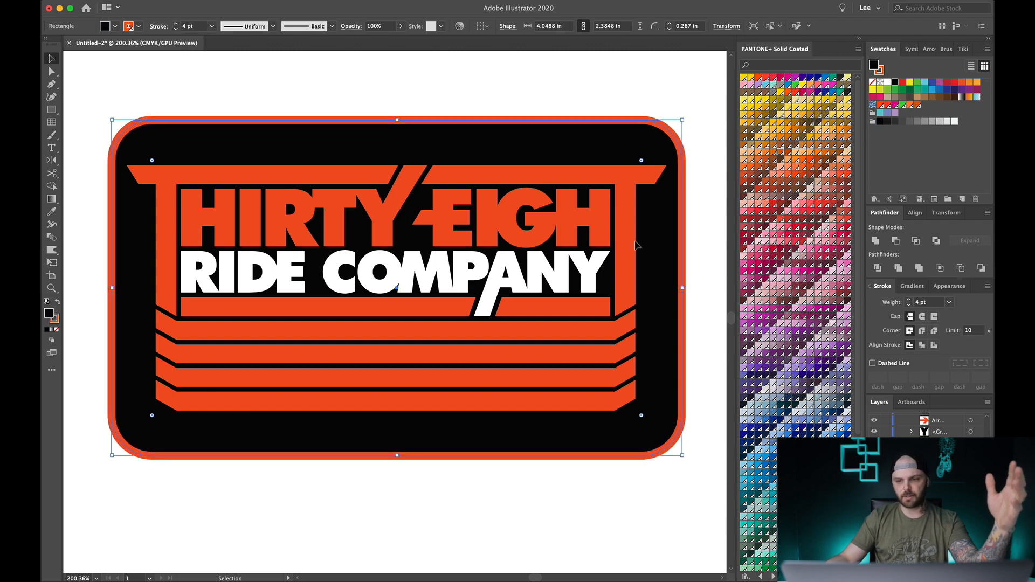
- Compare stroke weights between 5 and 8 pt on the background's orange outline and settle on 6 pt
left_click(910, 301)
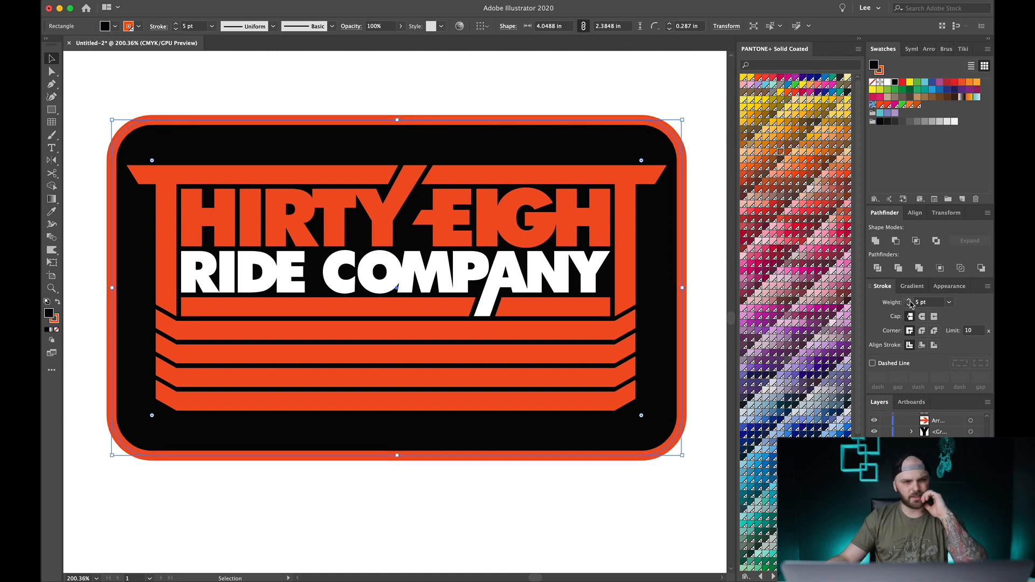
left_click(909, 300)
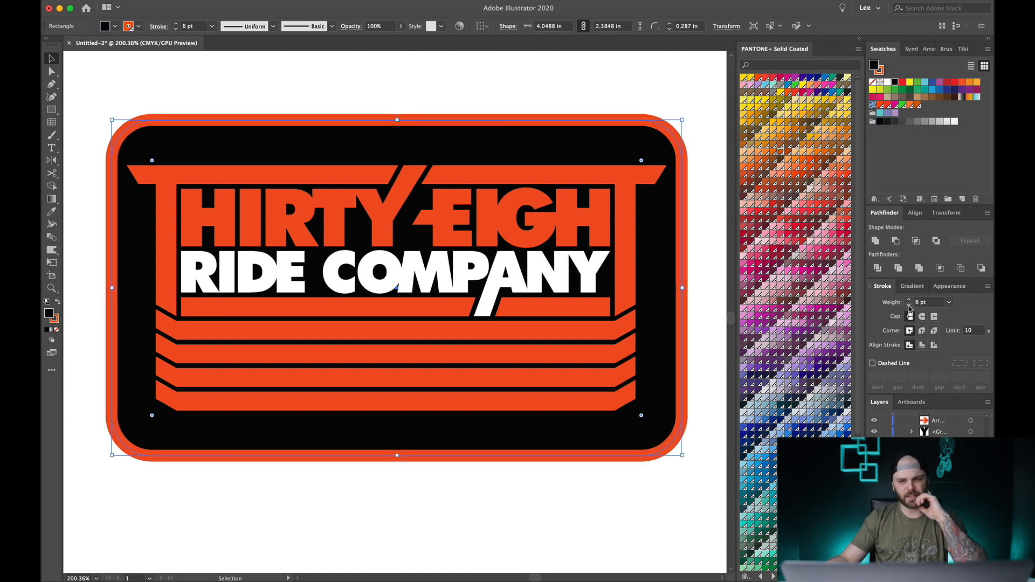
left_click(909, 305)
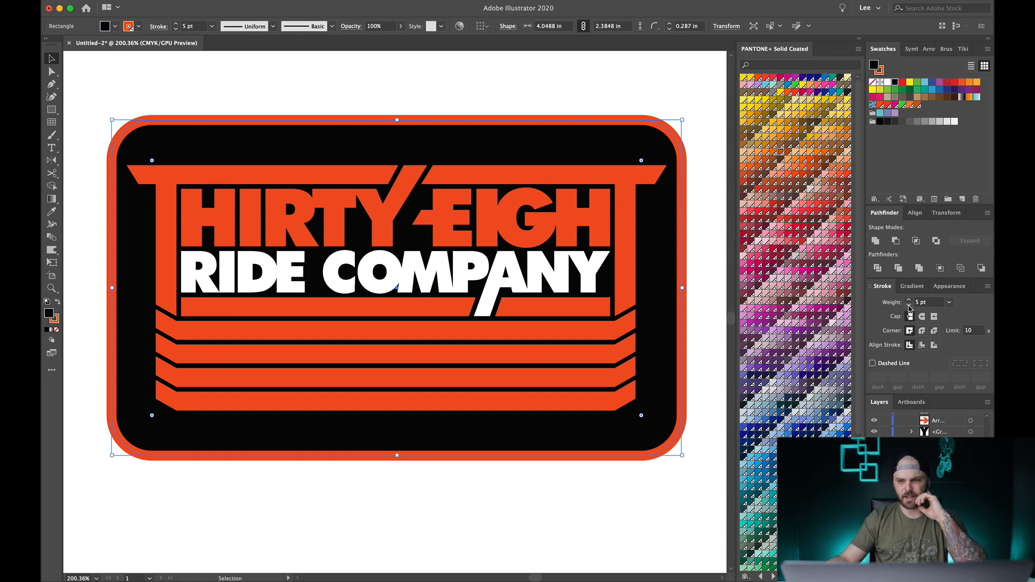
left_click(909, 300)
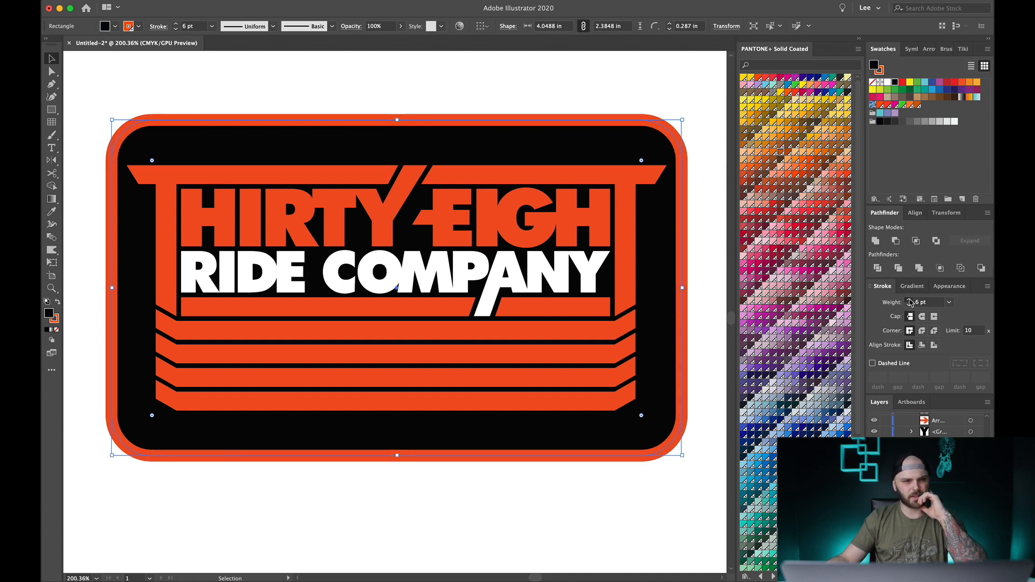
left_click(909, 301)
left_click(910, 301)
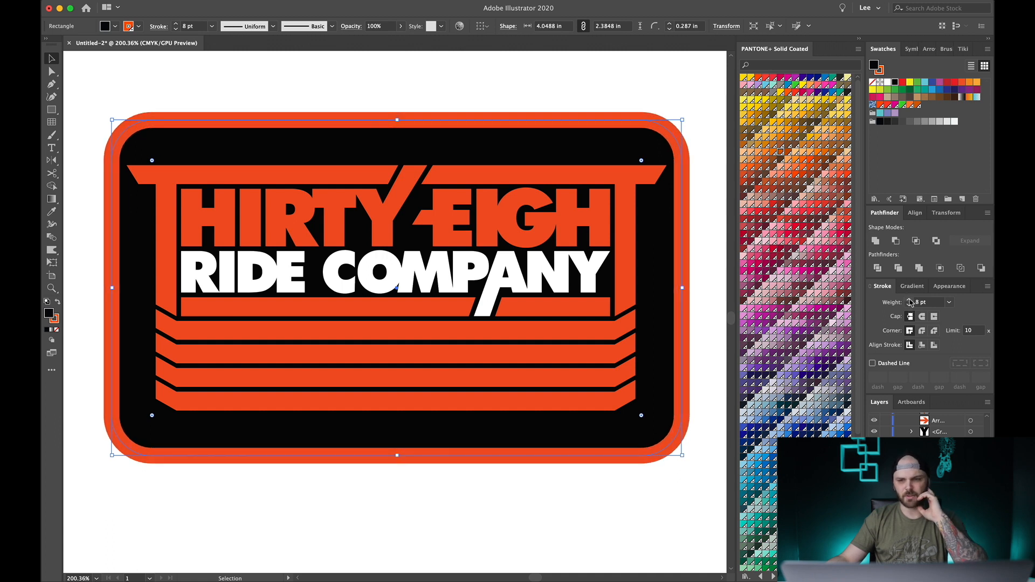
left_click(909, 305)
left_click(909, 305)
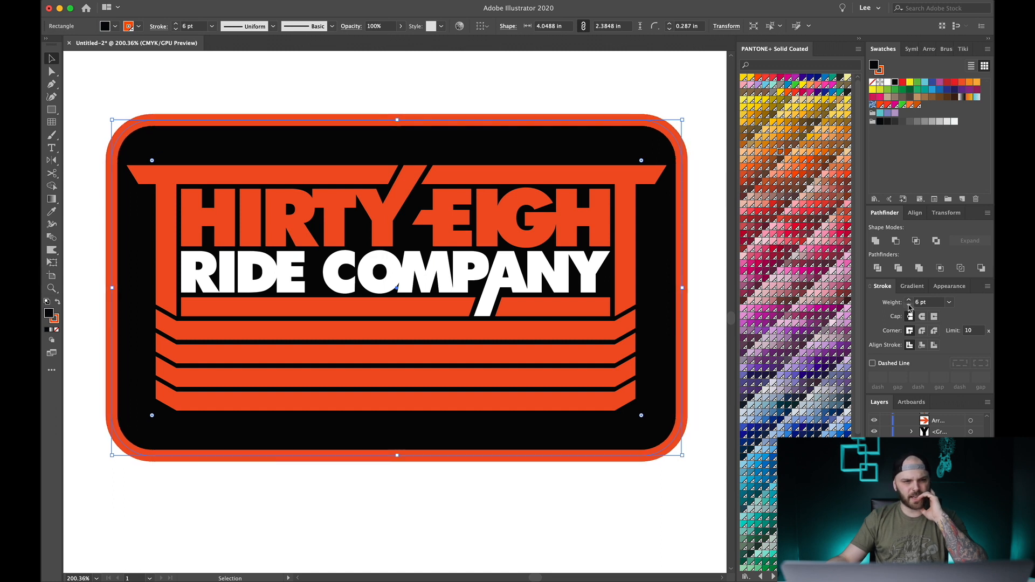
left_click(910, 305)
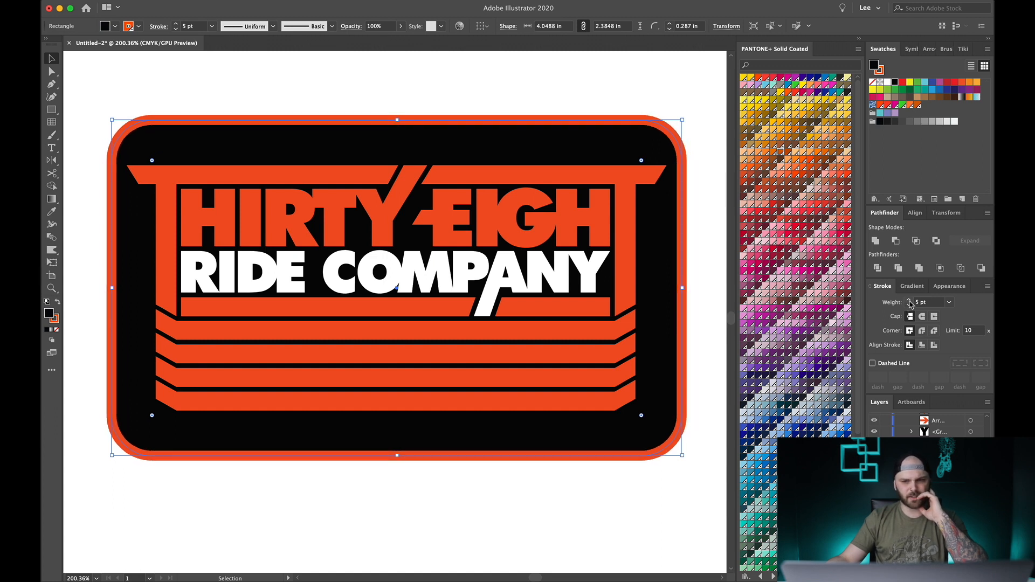
left_click(909, 300)
key("super+shift+a")
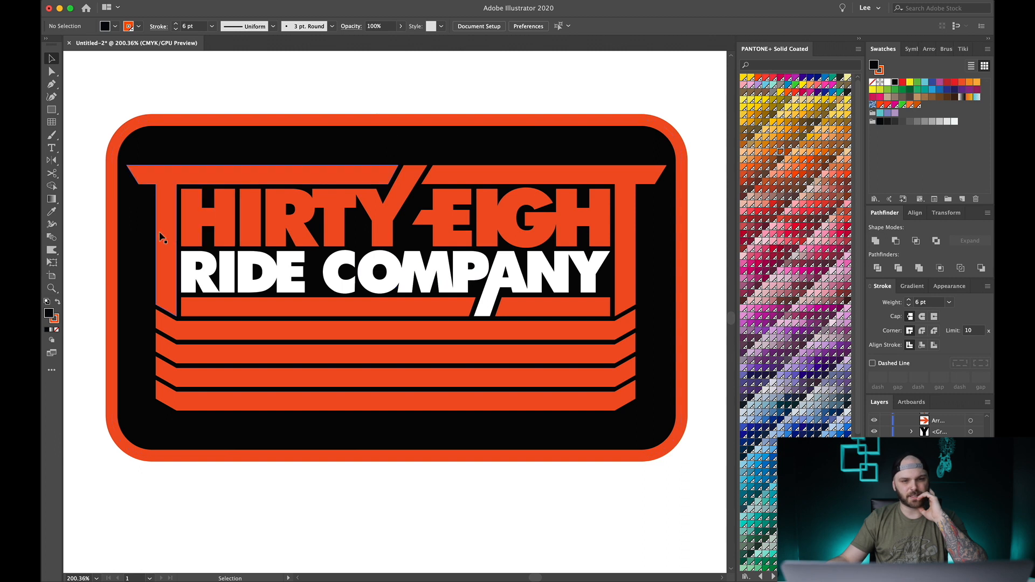
- Reduce the outlined background's height to about 2.25 in and centre it and the logo on each other vertically
left_click(411, 128)
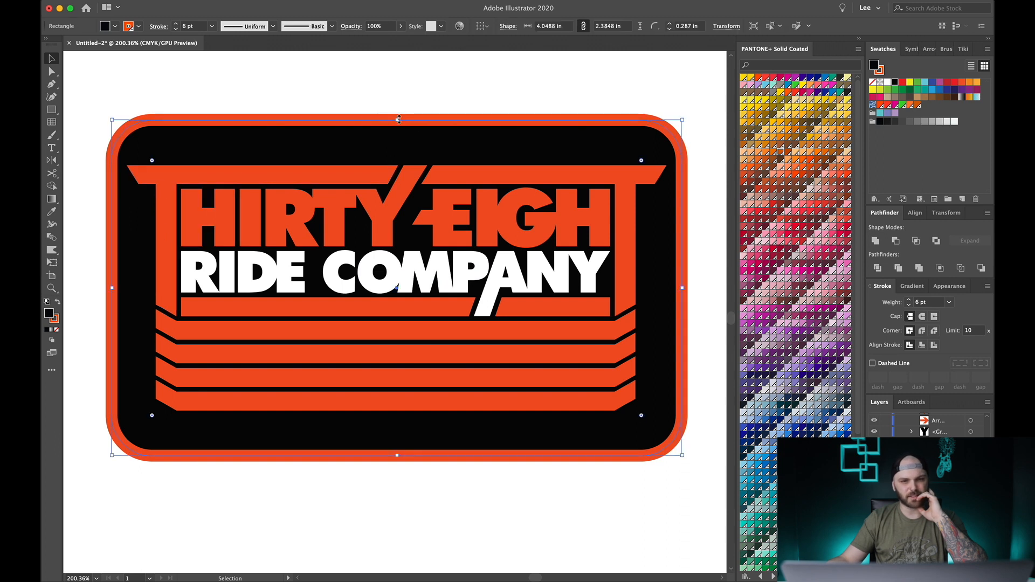
left_click_drag(398, 119, 397, 139)
left_click(399, 183)
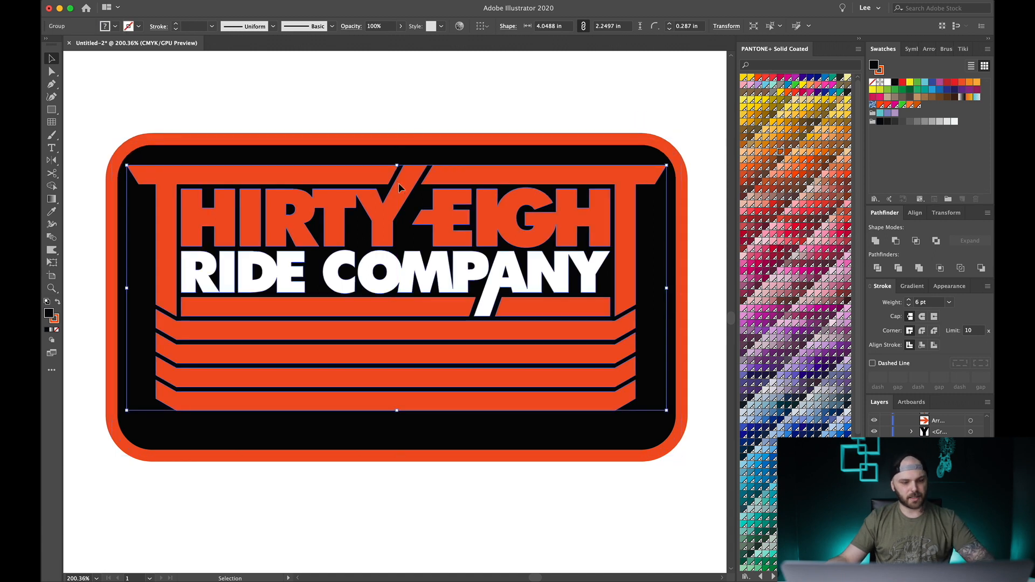
left_click(411, 157, "shift")
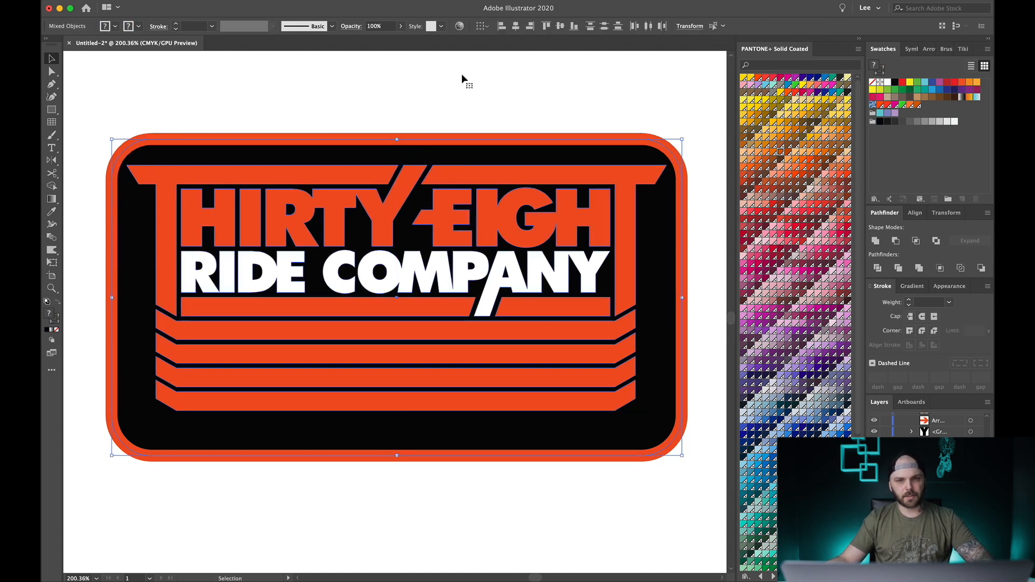
left_click(561, 25)
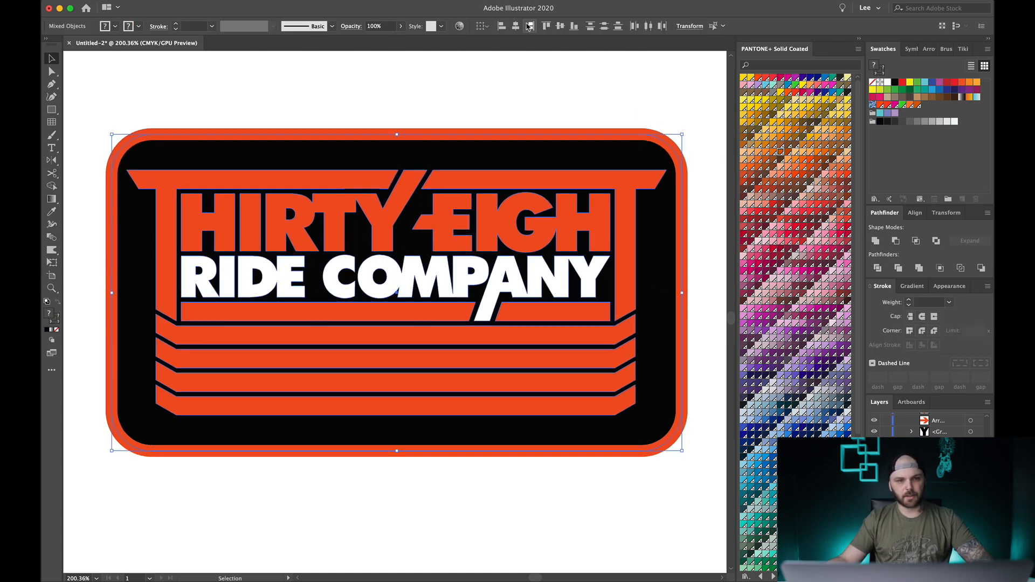
left_click(512, 77)
- Widen the outlined background to about 4.08 in and centre it and the logo on each other horizontally
left_click(683, 289)
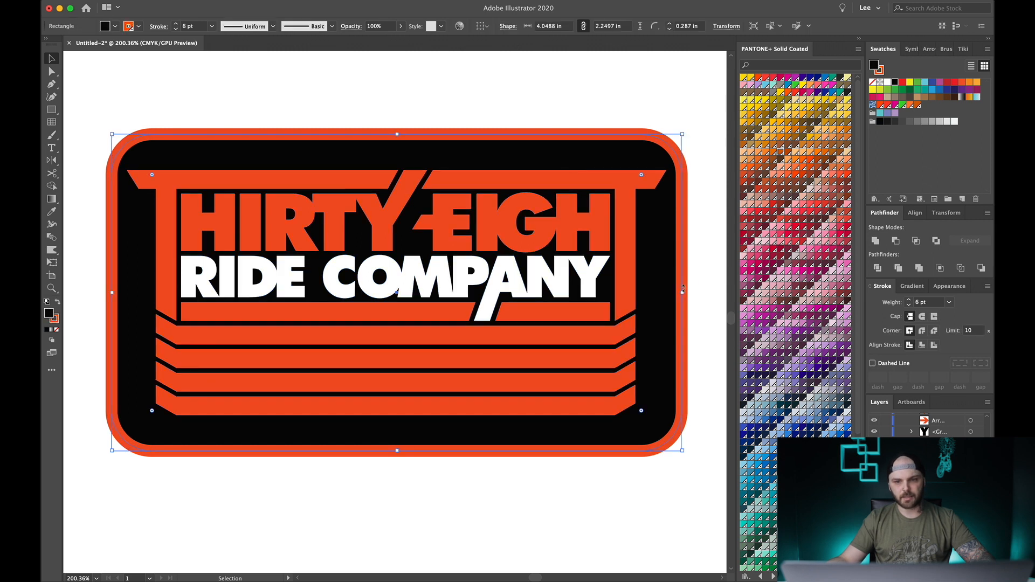
left_click_drag(683, 293, 686, 293)
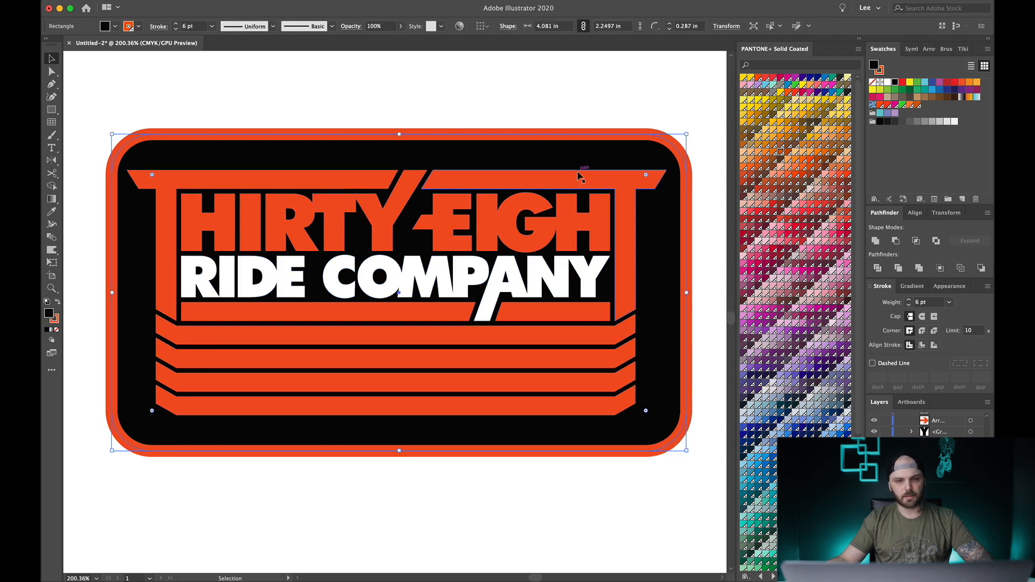
key("super+shift+a")
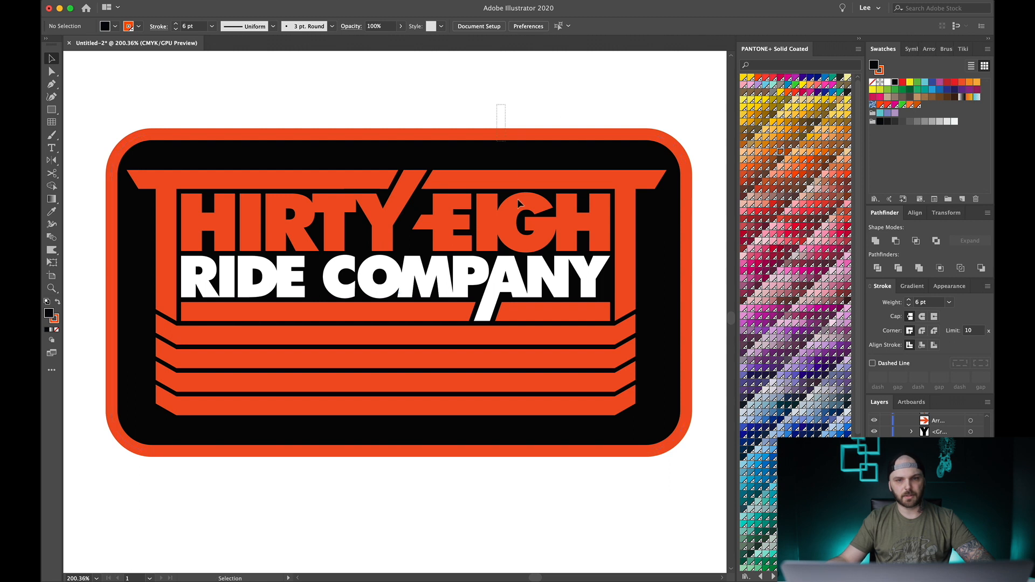
key("super+a")
left_click(518, 26)
left_click(515, 57)
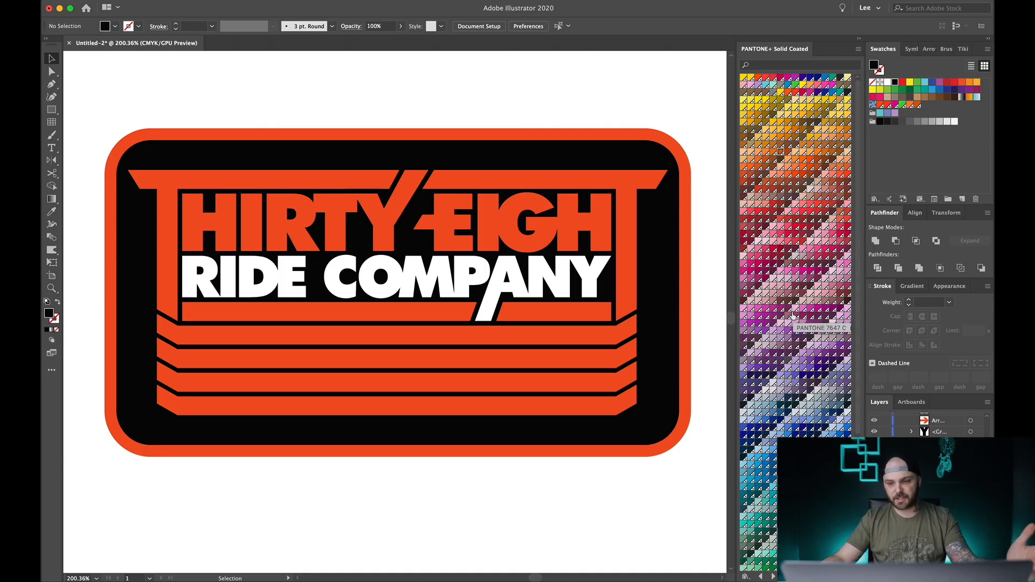
- Recolour the upper two of the four stripes below the lettering with progressively lighter Pantone oranges
scroll(792, 315, "down", 8)
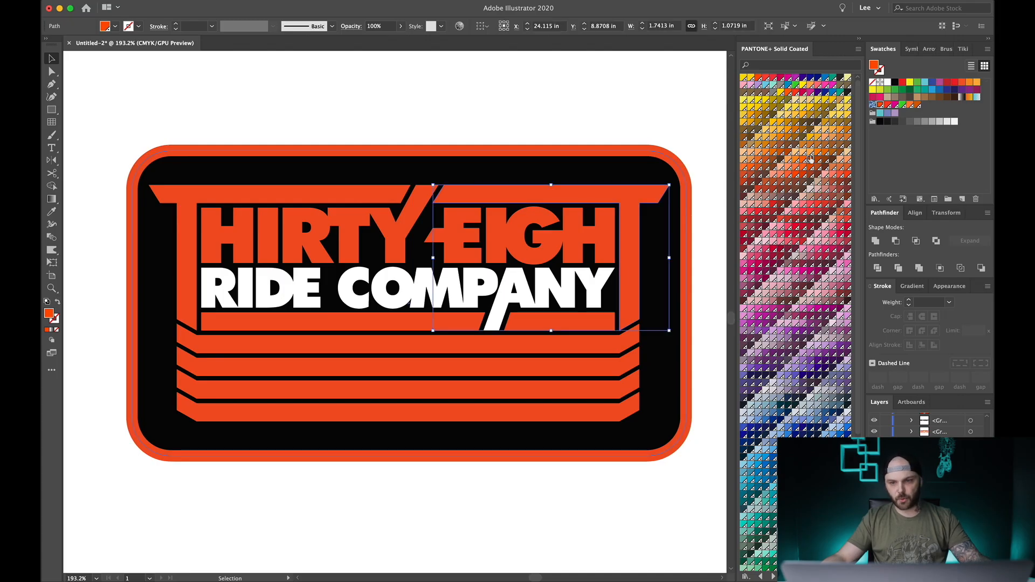
left_click(631, 345)
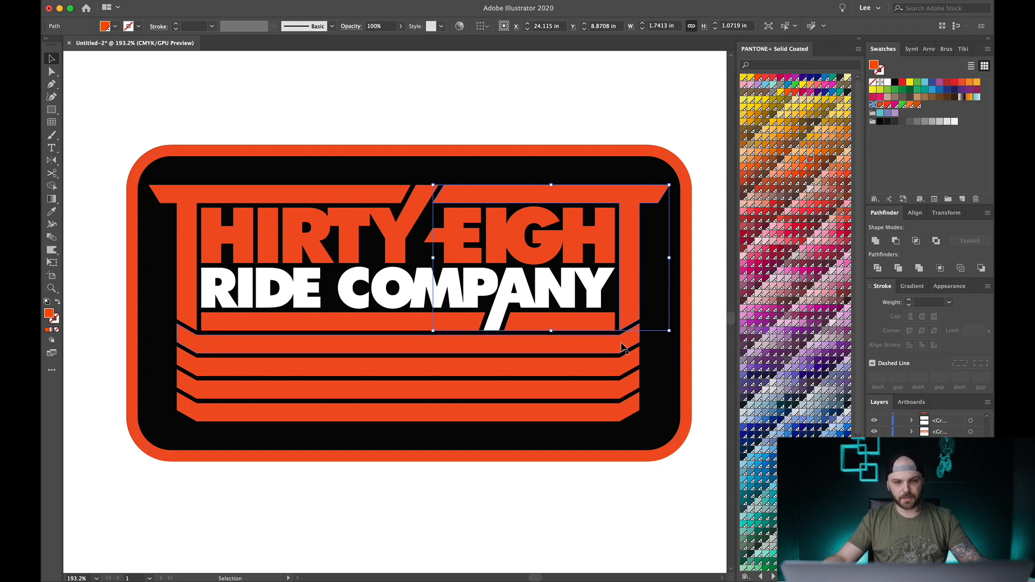
left_click(803, 160)
left_click(614, 361)
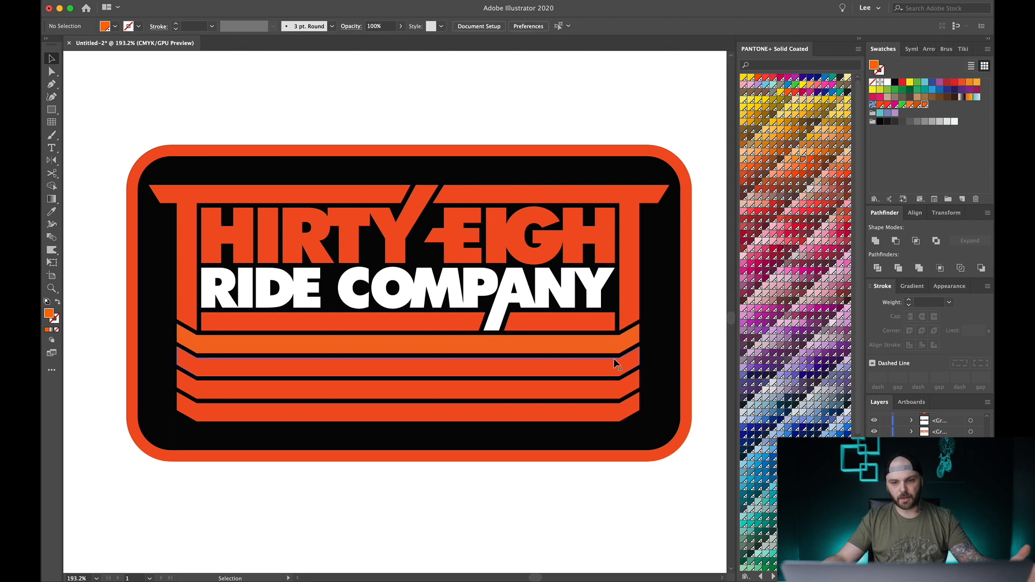
left_click(795, 159)
left_click(701, 244)
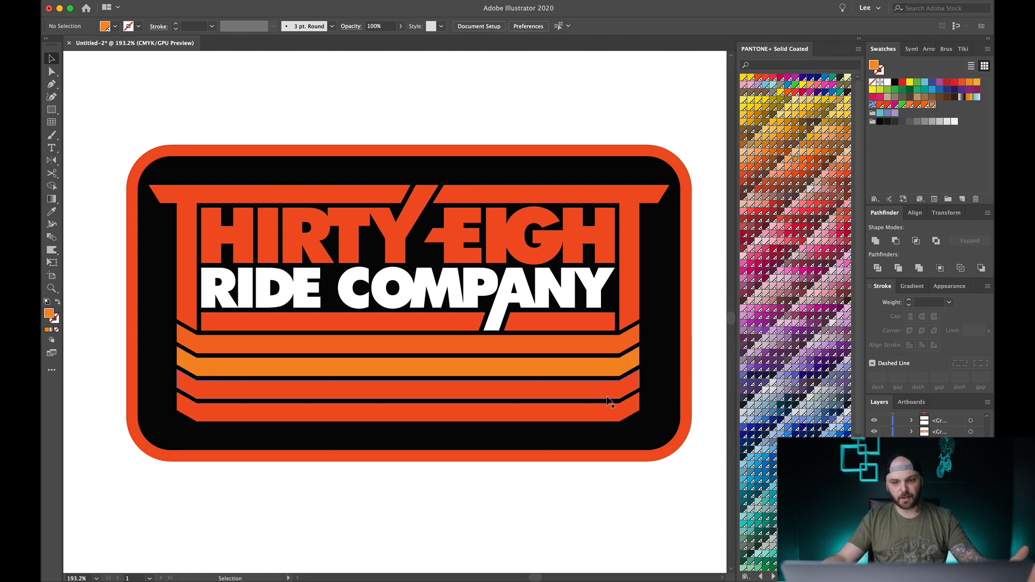
- Recolour the third stripe with a pale Pantone orange and the lowest stripe with a light tan
left_click(609, 393)
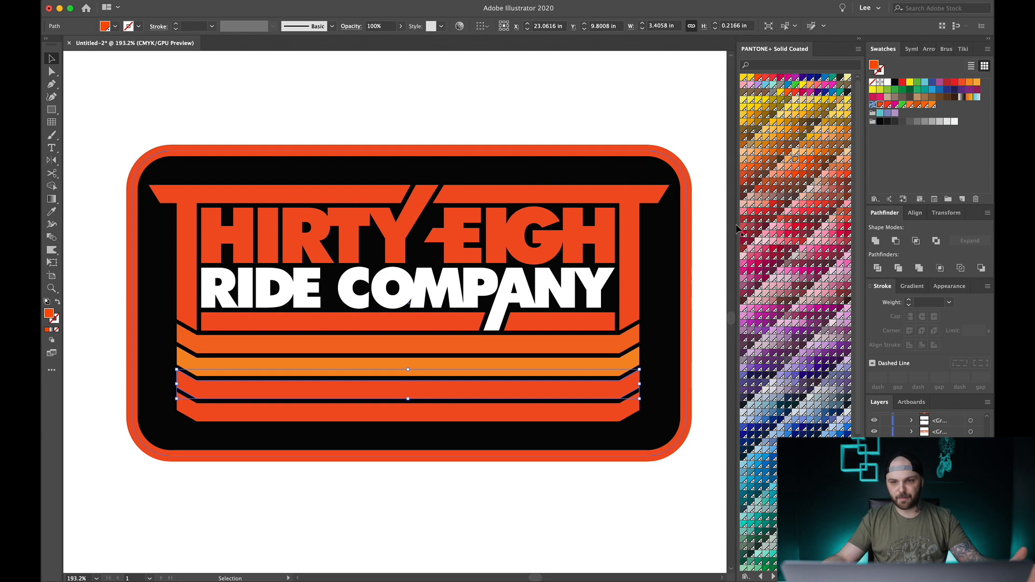
left_click(787, 160)
left_click(717, 164)
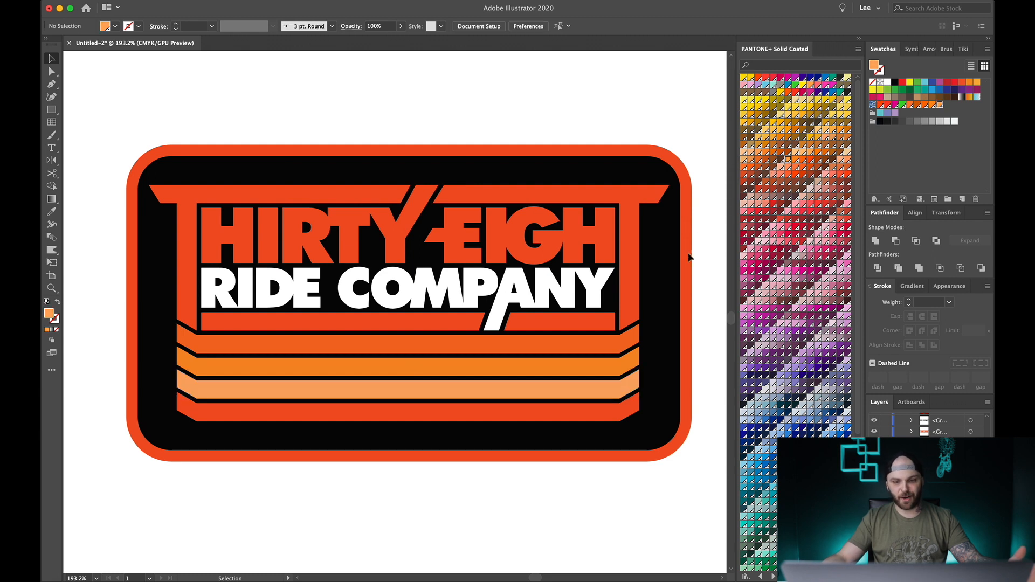
left_click(612, 414)
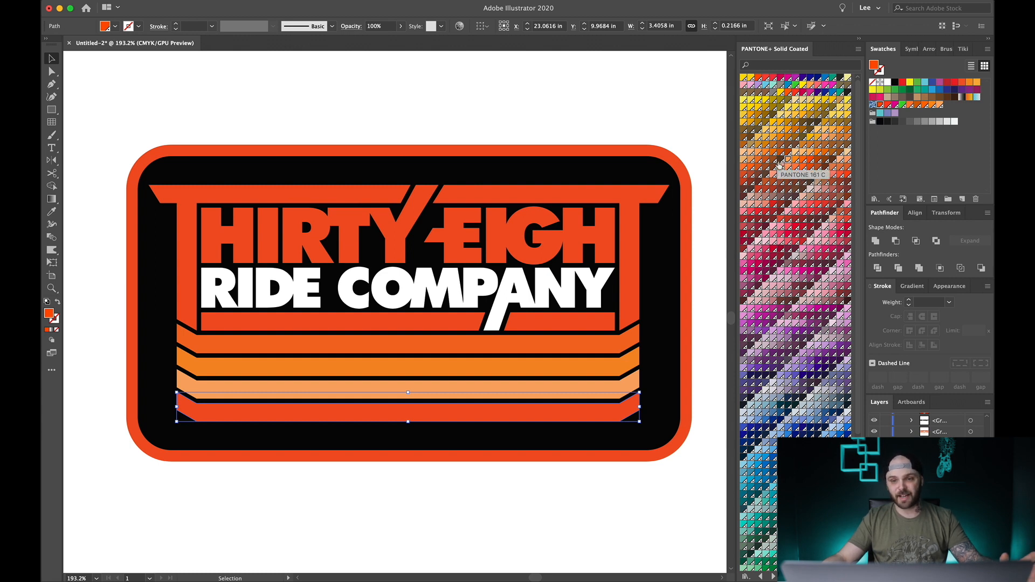
left_click(742, 161)
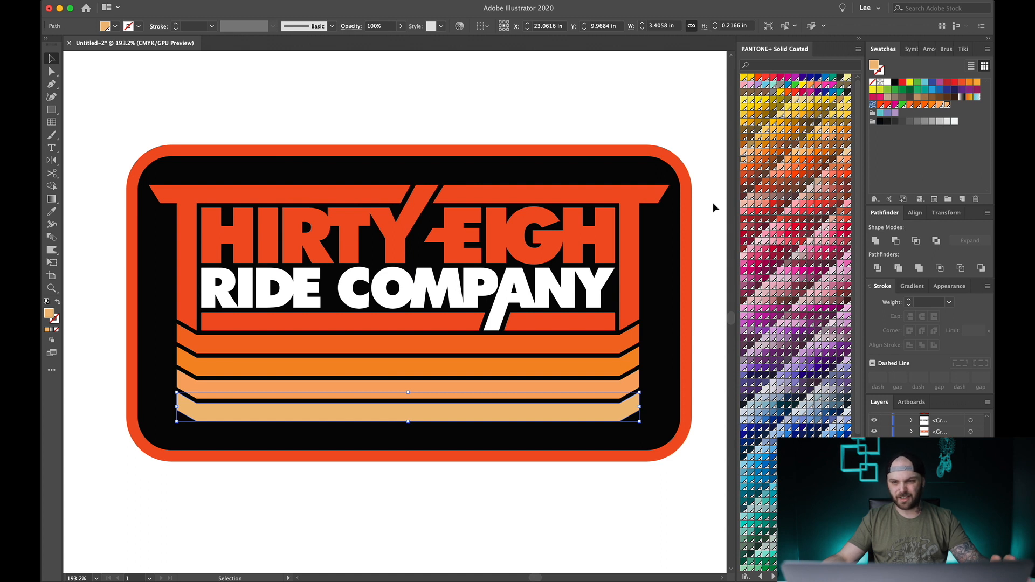
- Recolour the lowest stripe below the lettering with a pale peach Pantone orange
left_click(743, 156)
left_click(712, 131)
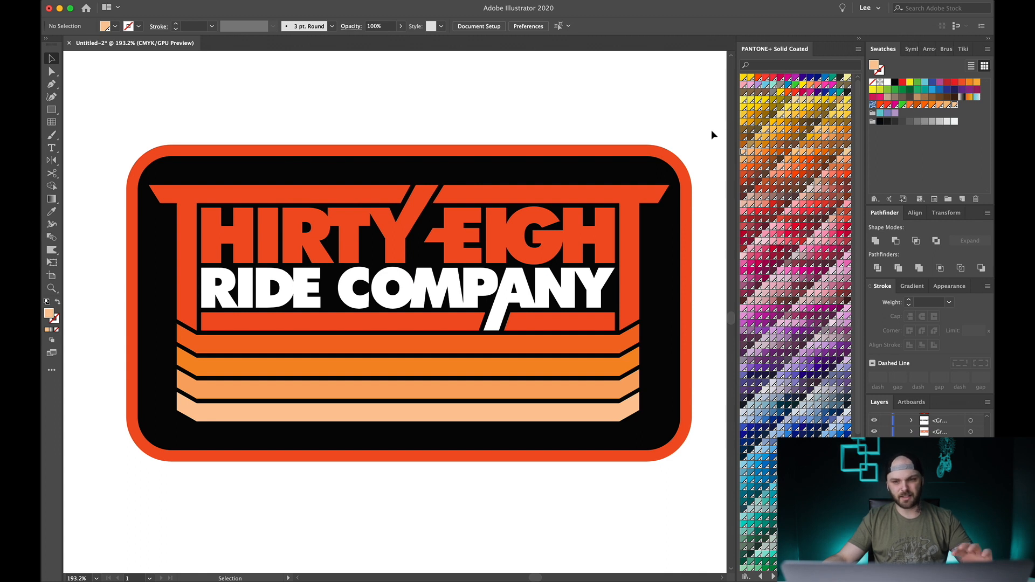
- Expand the fill and stroke of the rounded black background with its orange outline into separate shapes
left_click(371, 158)
left_click(142, 0)
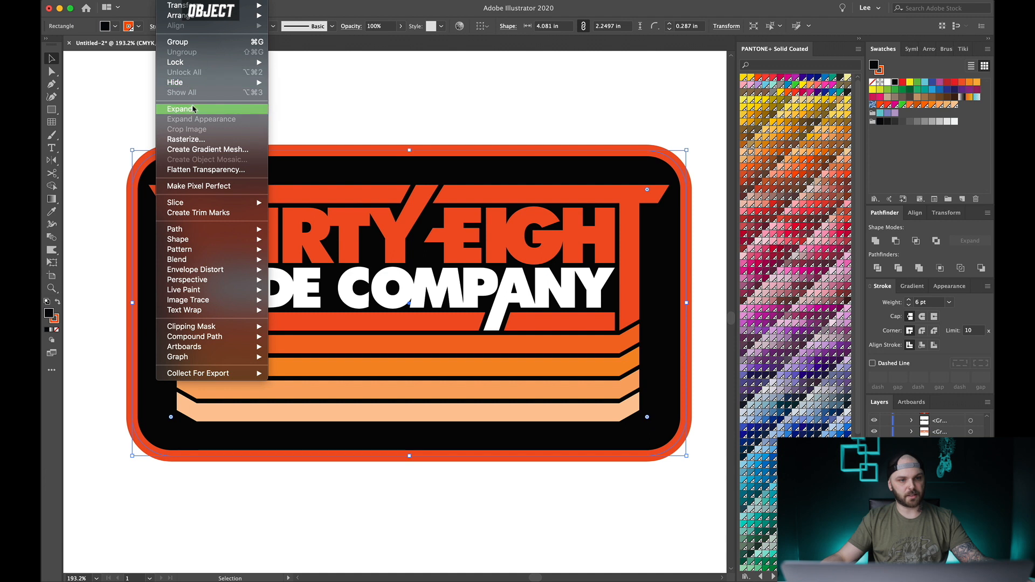
left_click(182, 109)
left_click(548, 334)
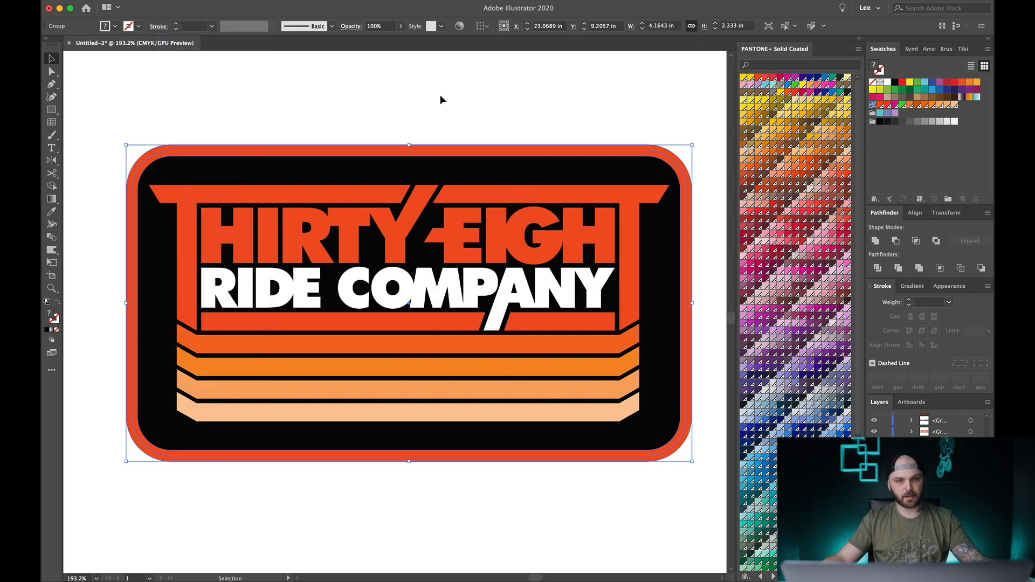
left_click(283, 72)
scroll(257, 81, "down", 1)
key("a")
left_click_drag(232, 63, 572, 462)
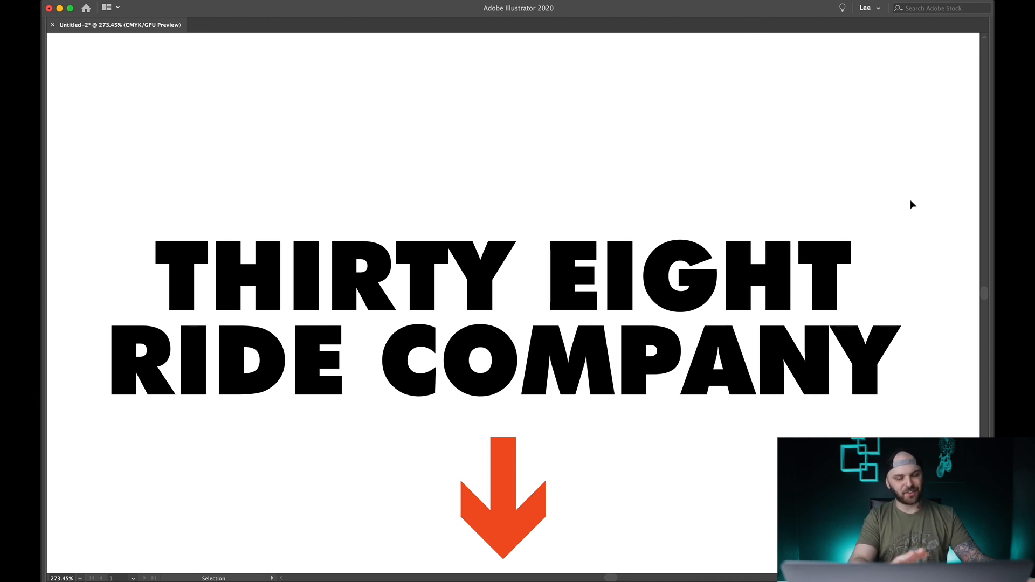
- Review the logo's development along the arrows, from the plain lettering through the tightened and framed versions to the coloured and outlined variations
scroll(911, 203, "down", 10)
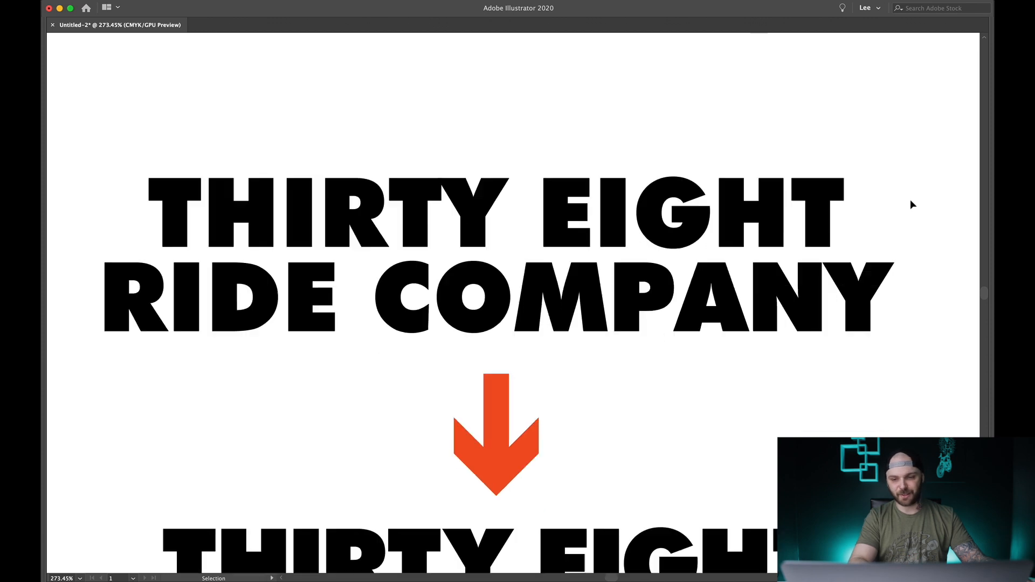
scroll(911, 204, "down", 2)
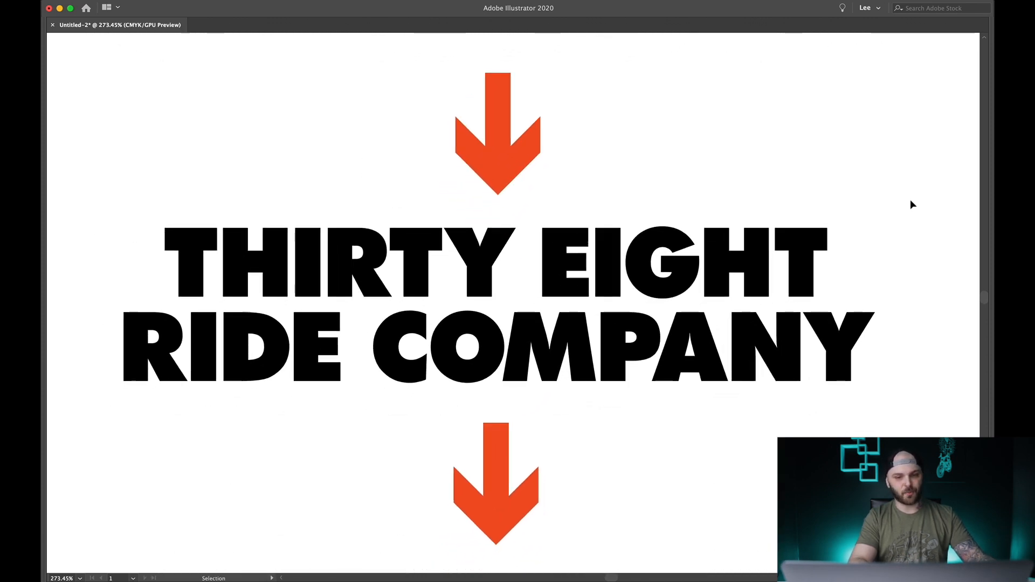
scroll(910, 203, "down", 1)
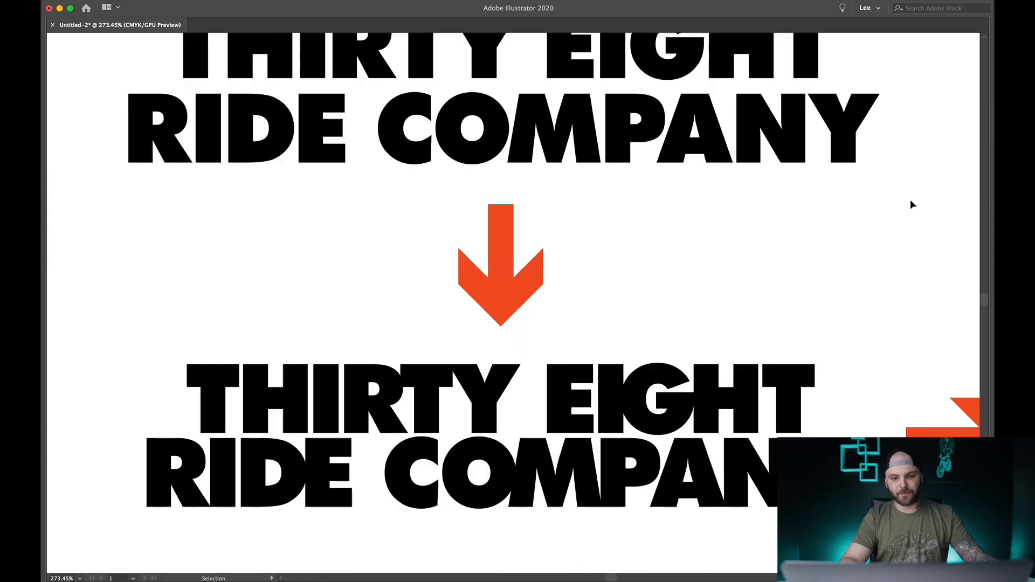
scroll(909, 199, "down", 3)
scroll(911, 204, "down", 1)
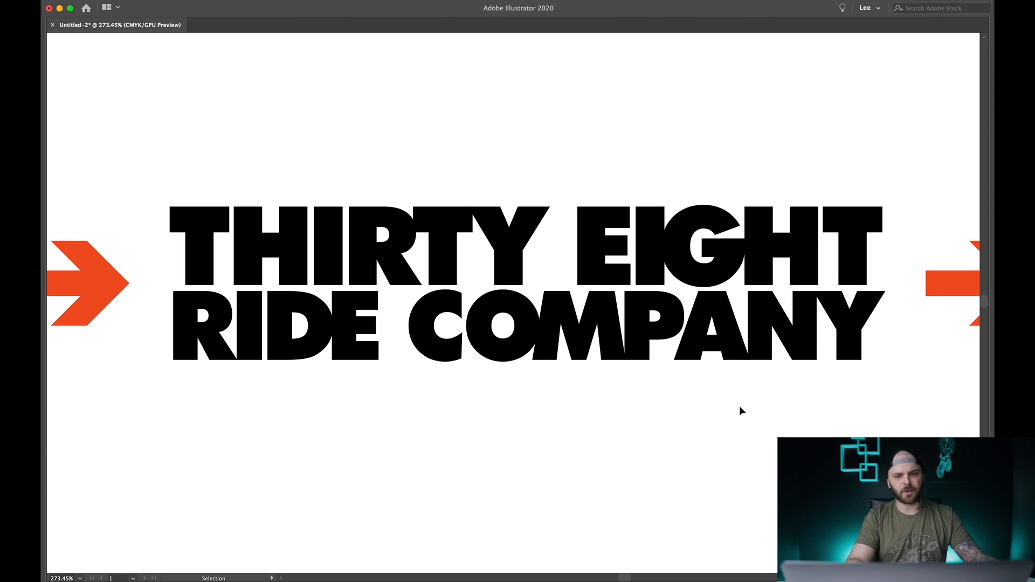
scroll(739, 410, "right", 10)
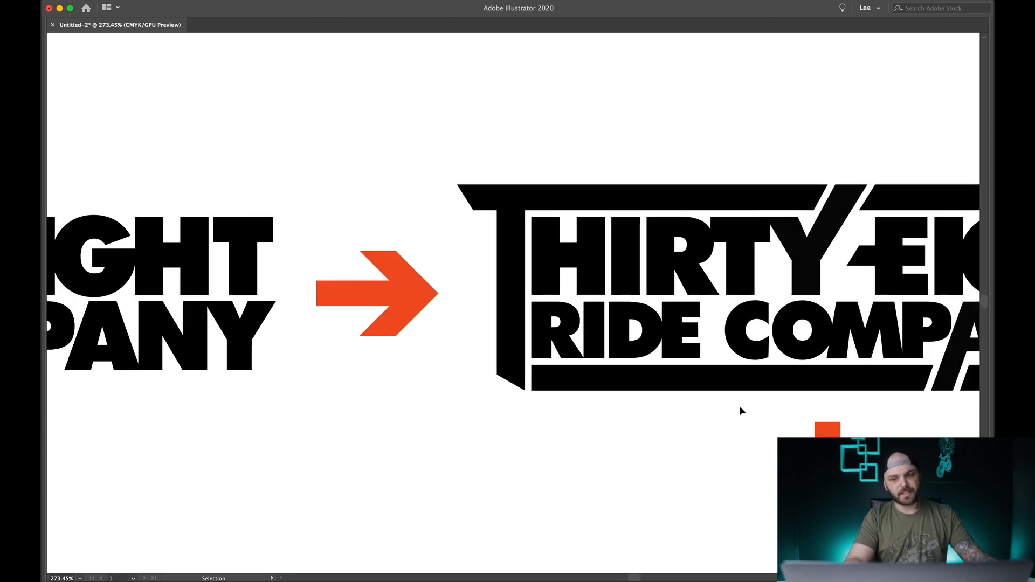
scroll(740, 409, "right", 5)
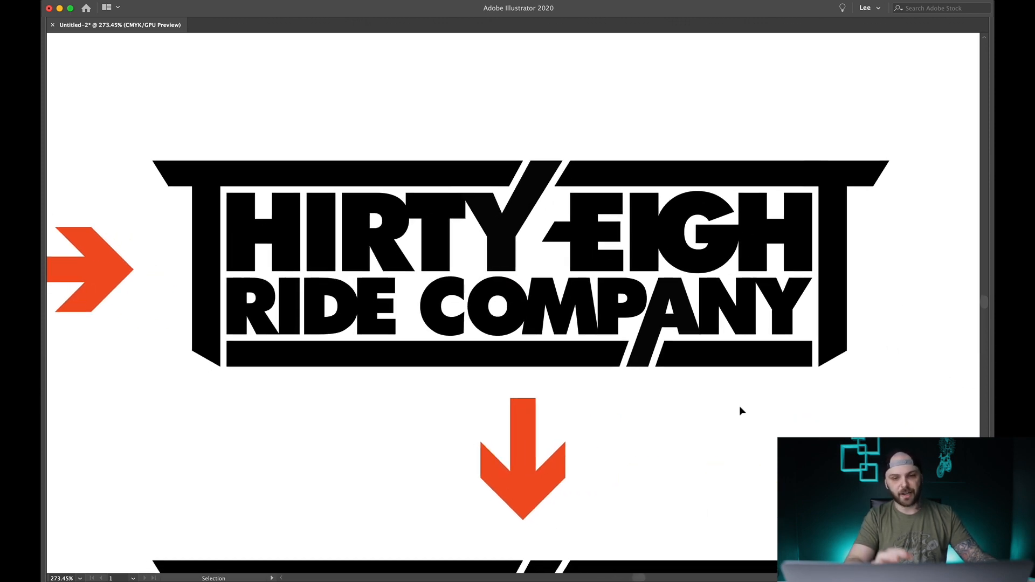
scroll(739, 411, "down", 1)
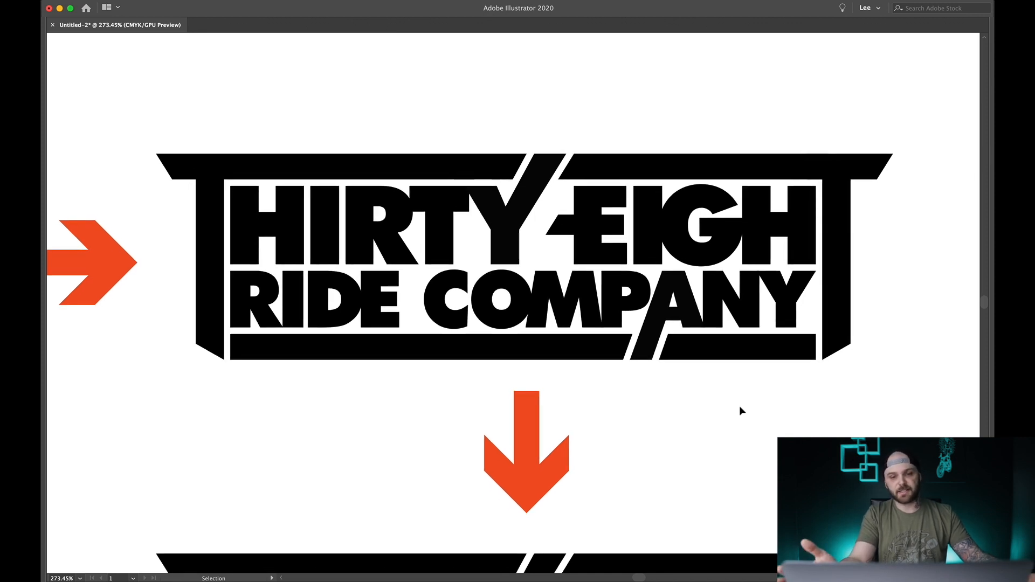
scroll(739, 411, "right", 1)
scroll(739, 411, "left", 1)
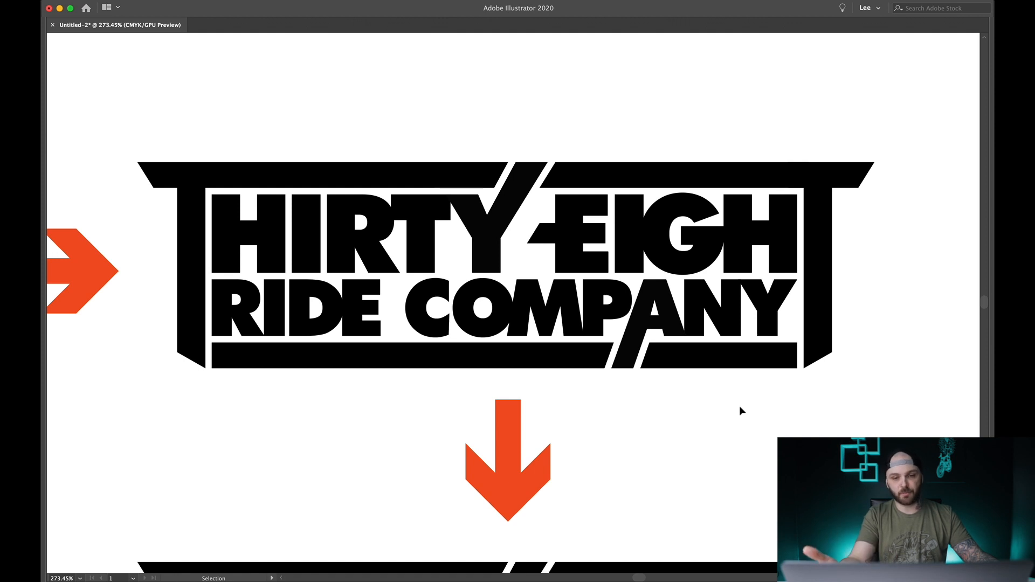
scroll(740, 411, "down", 10)
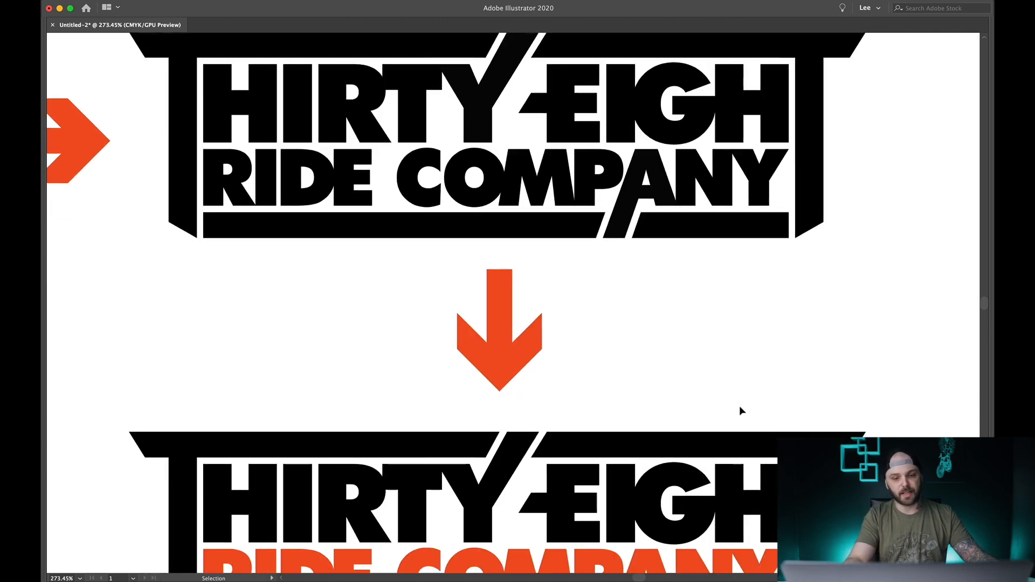
scroll(740, 411, "down", 8)
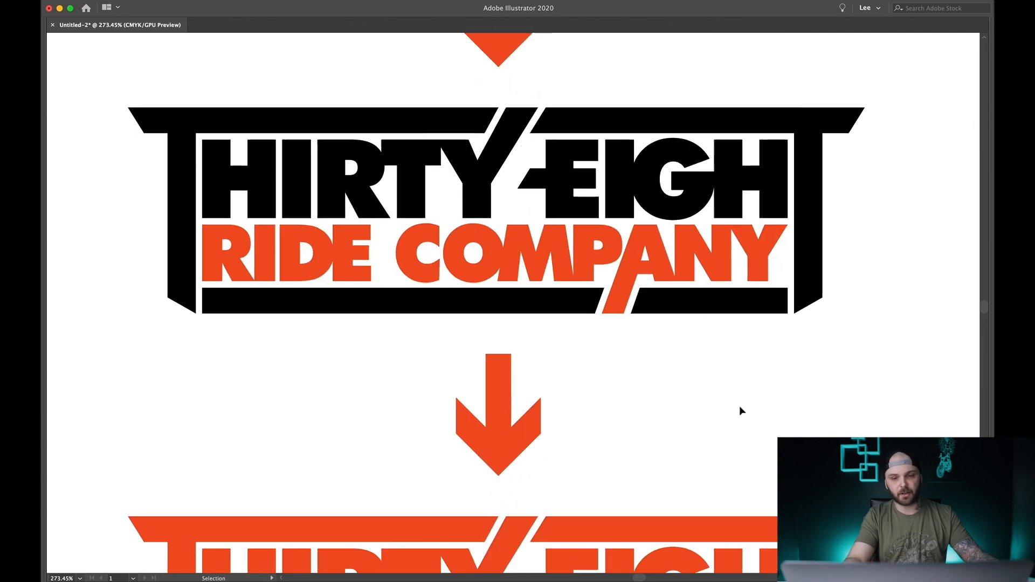
scroll(740, 410, "down", 6)
scroll(740, 411, "left", 1)
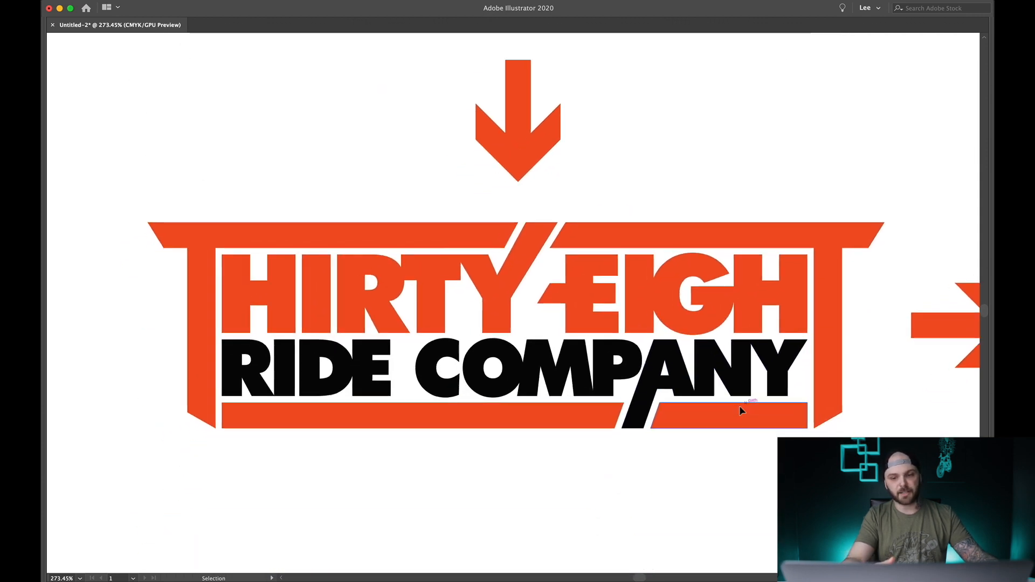
scroll(740, 411, "down", 1)
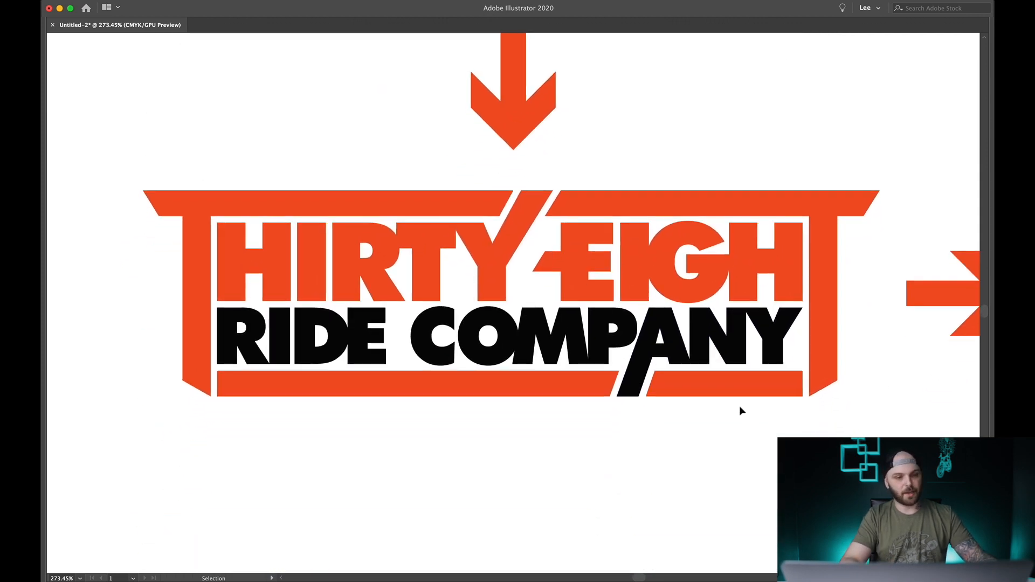
scroll(740, 411, "right", 5)
scroll(740, 411, "right", 8)
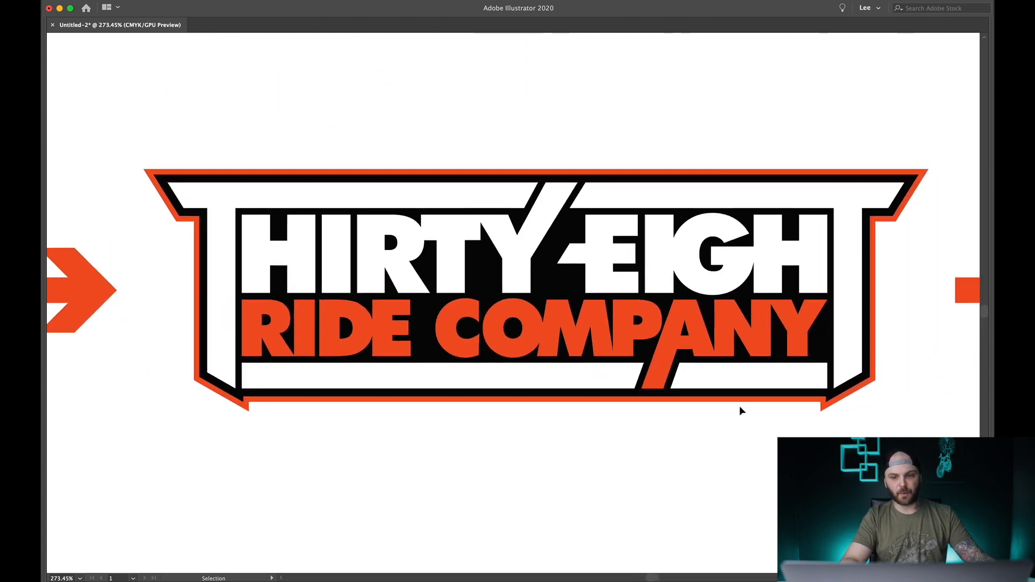